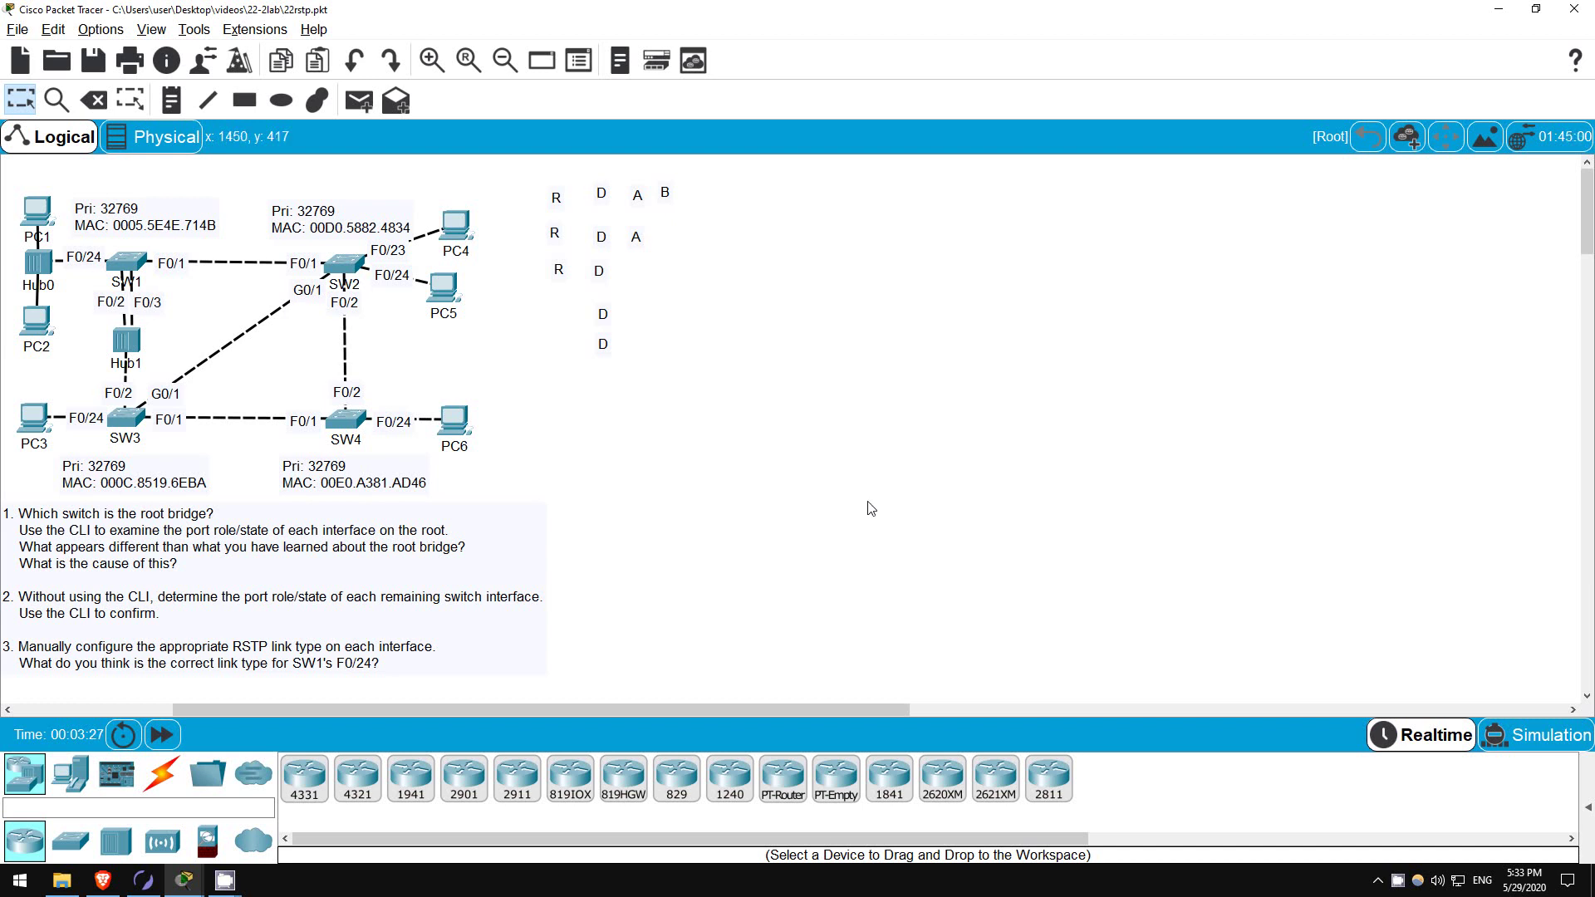
# Switch from the Packet Tracer RSTP lab to Boson NetSim using the taskbar.
pyautogui.click(145, 883)
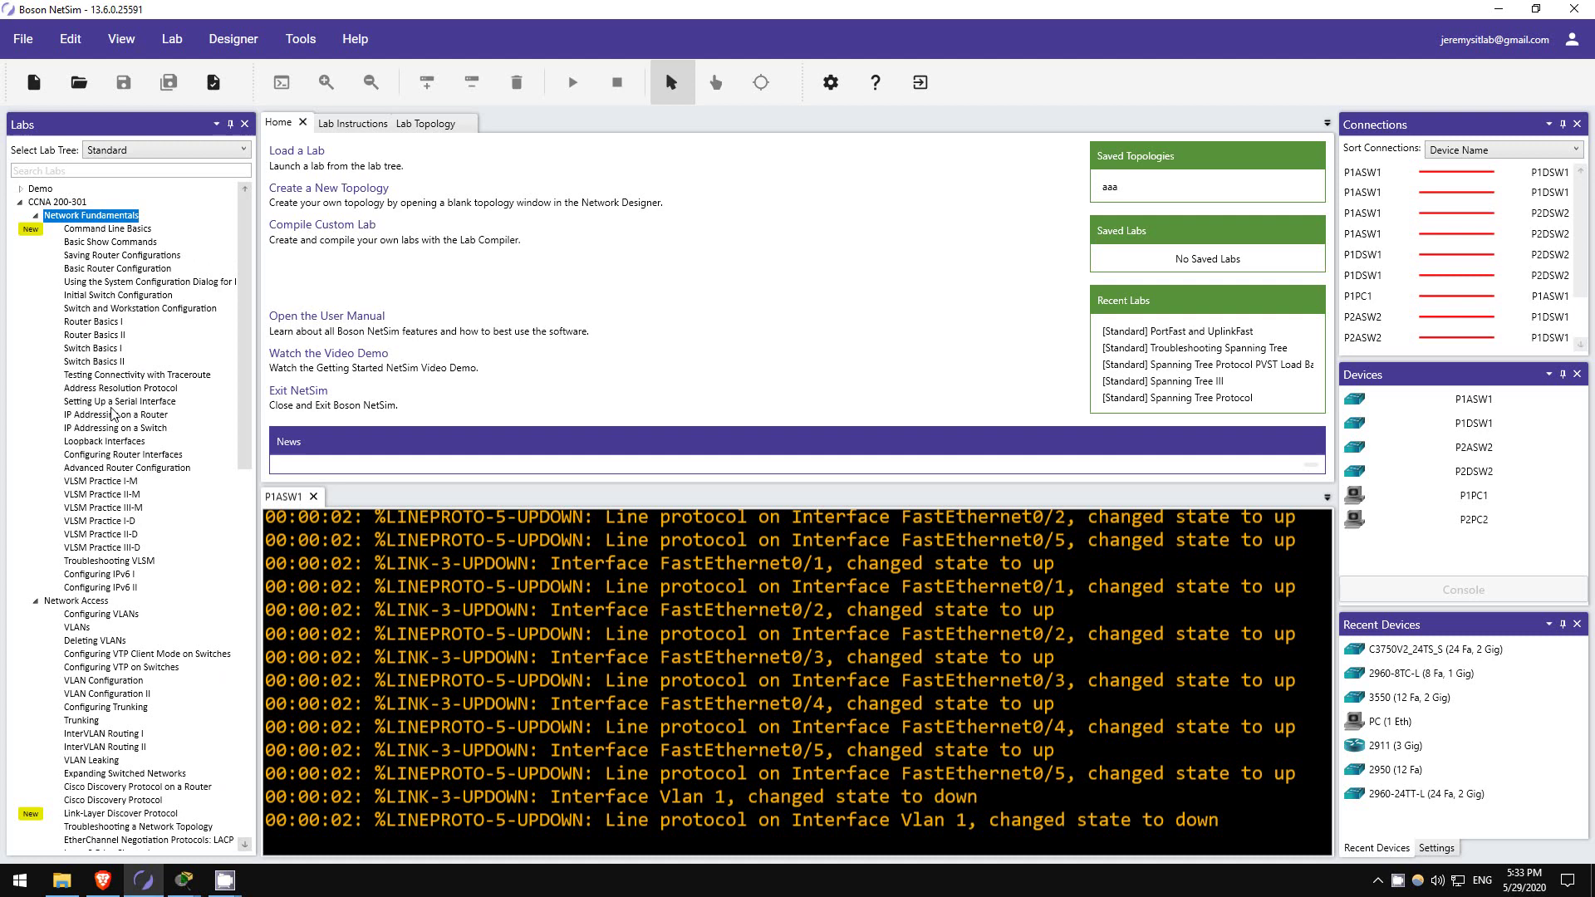
# Preview the Serial Interface, Configuring VTP, Link-Layer Discover Protocol, Telnet and OSPF II labs.
pyautogui.click(112, 404)
pyautogui.scroll(-2, 114, 413)
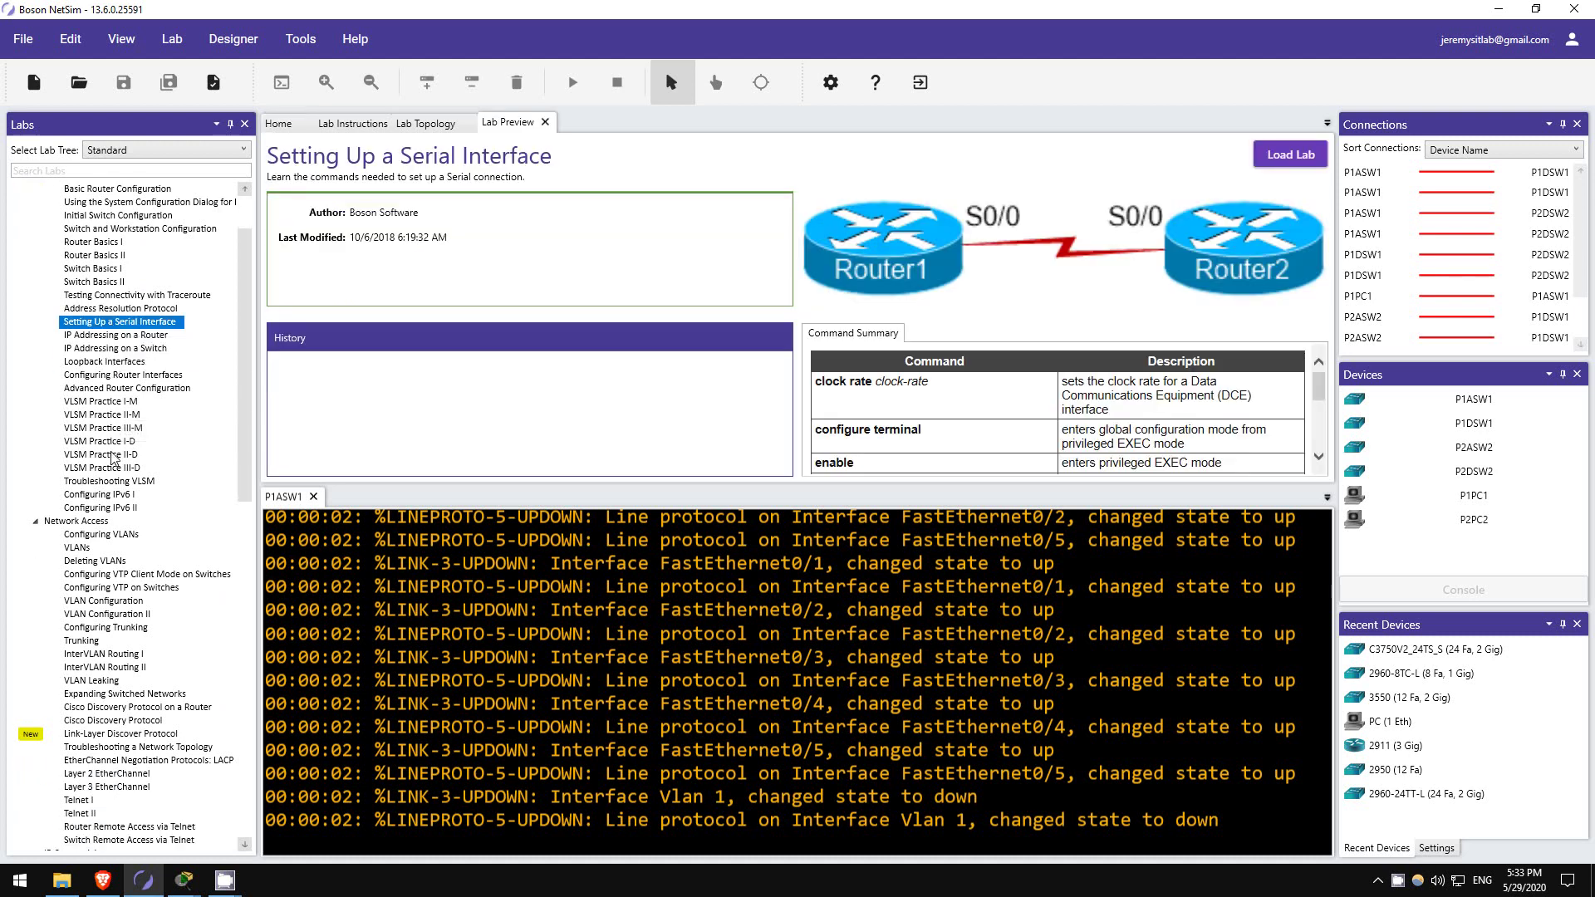
pyautogui.click(117, 590)
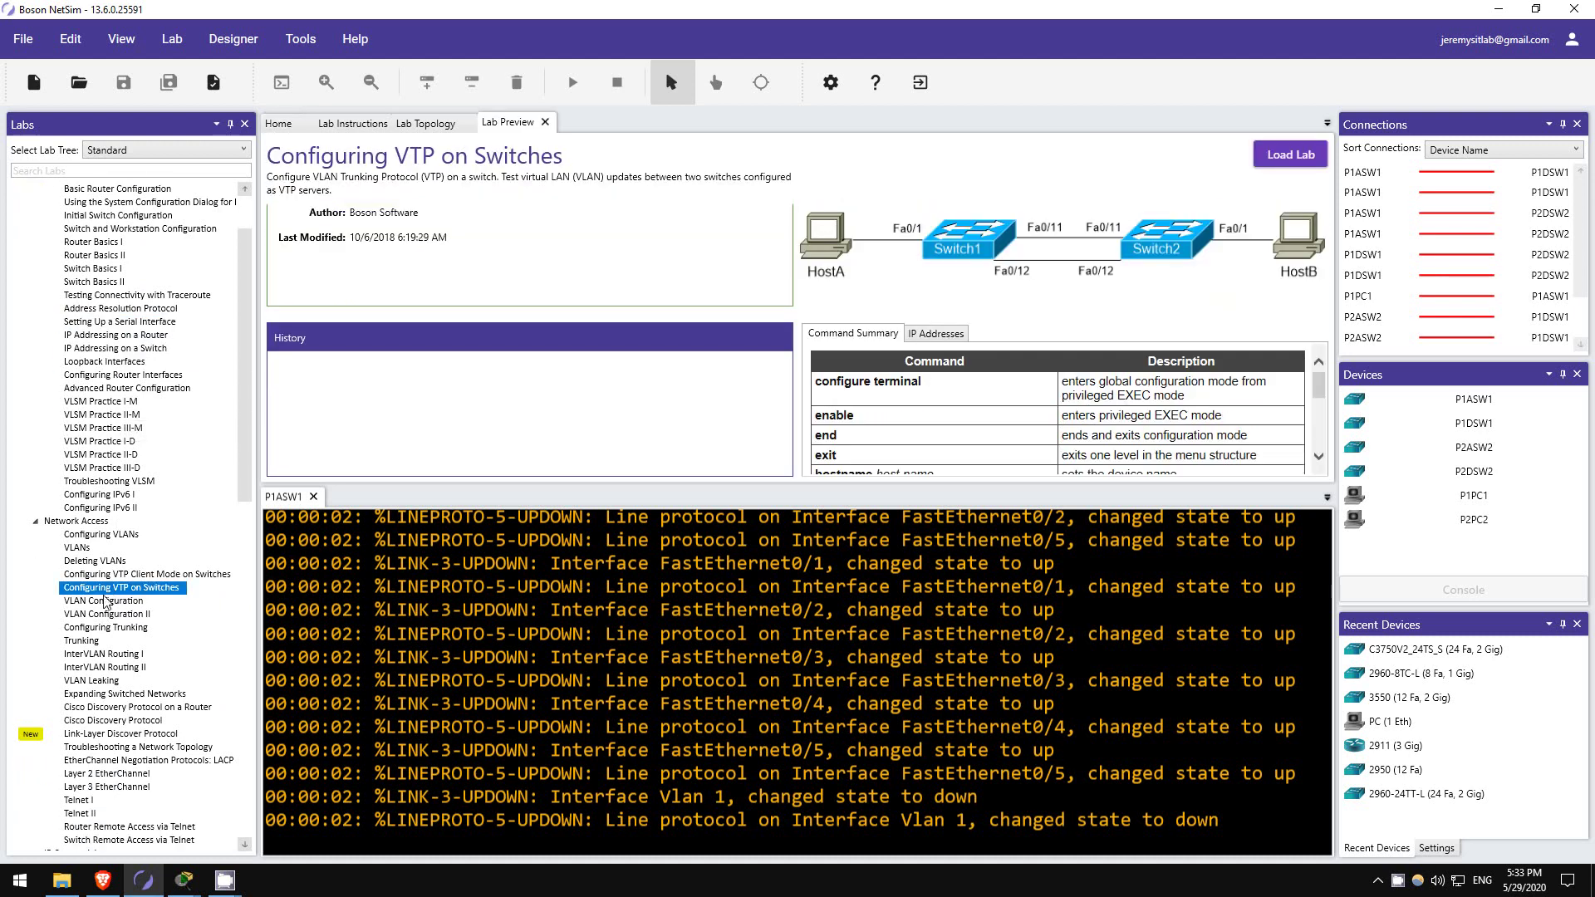
pyautogui.scroll(-3, 122, 572)
pyautogui.click(118, 614)
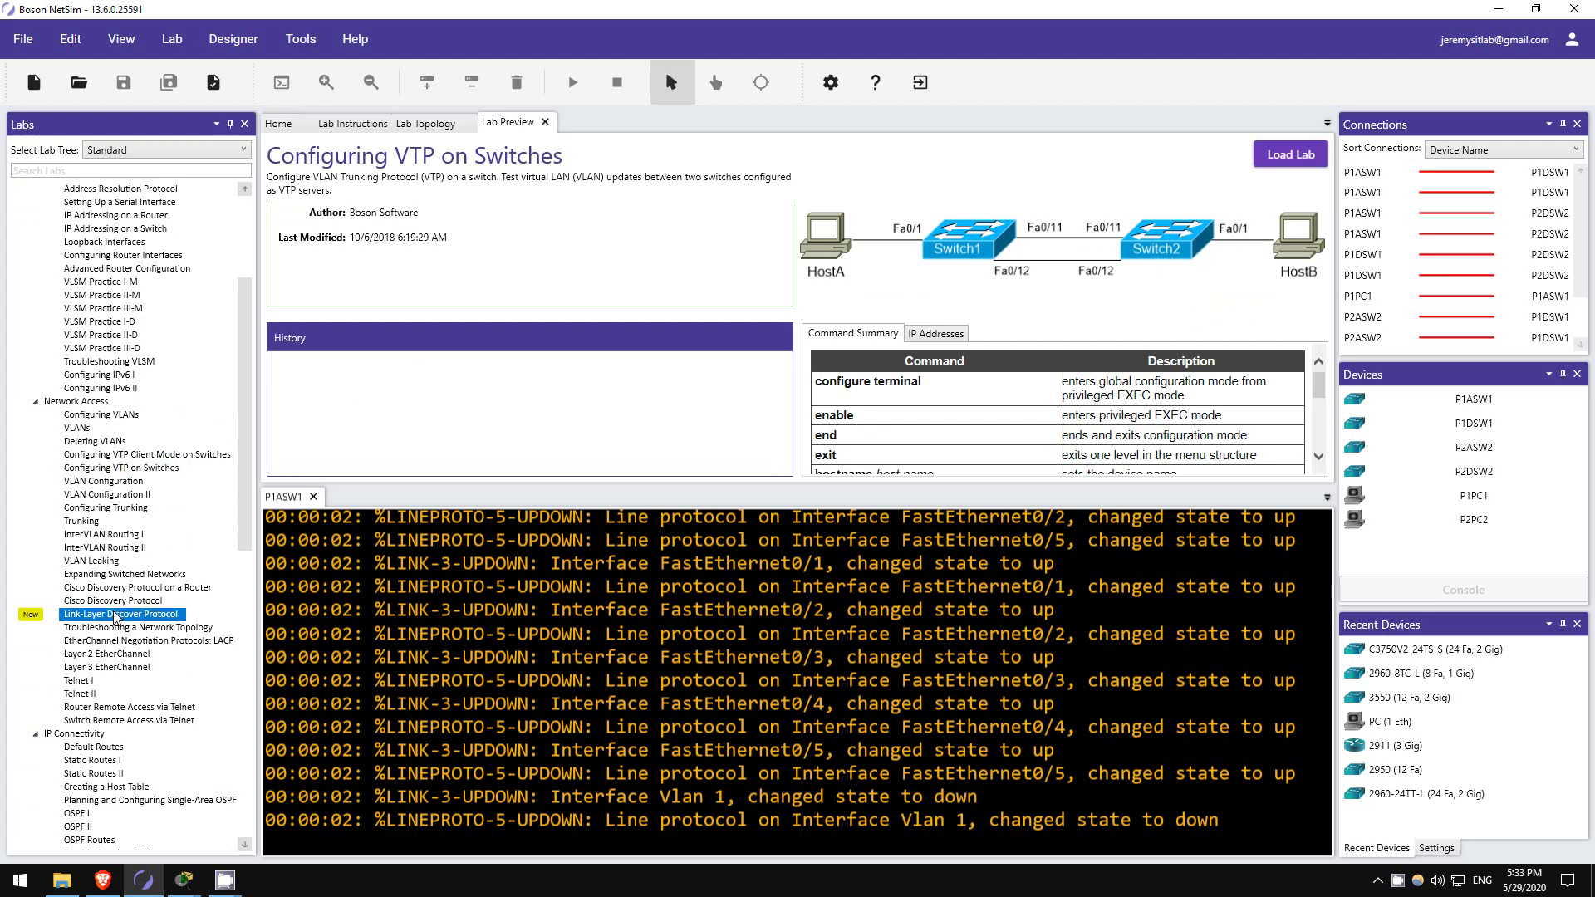
pyautogui.click(122, 708)
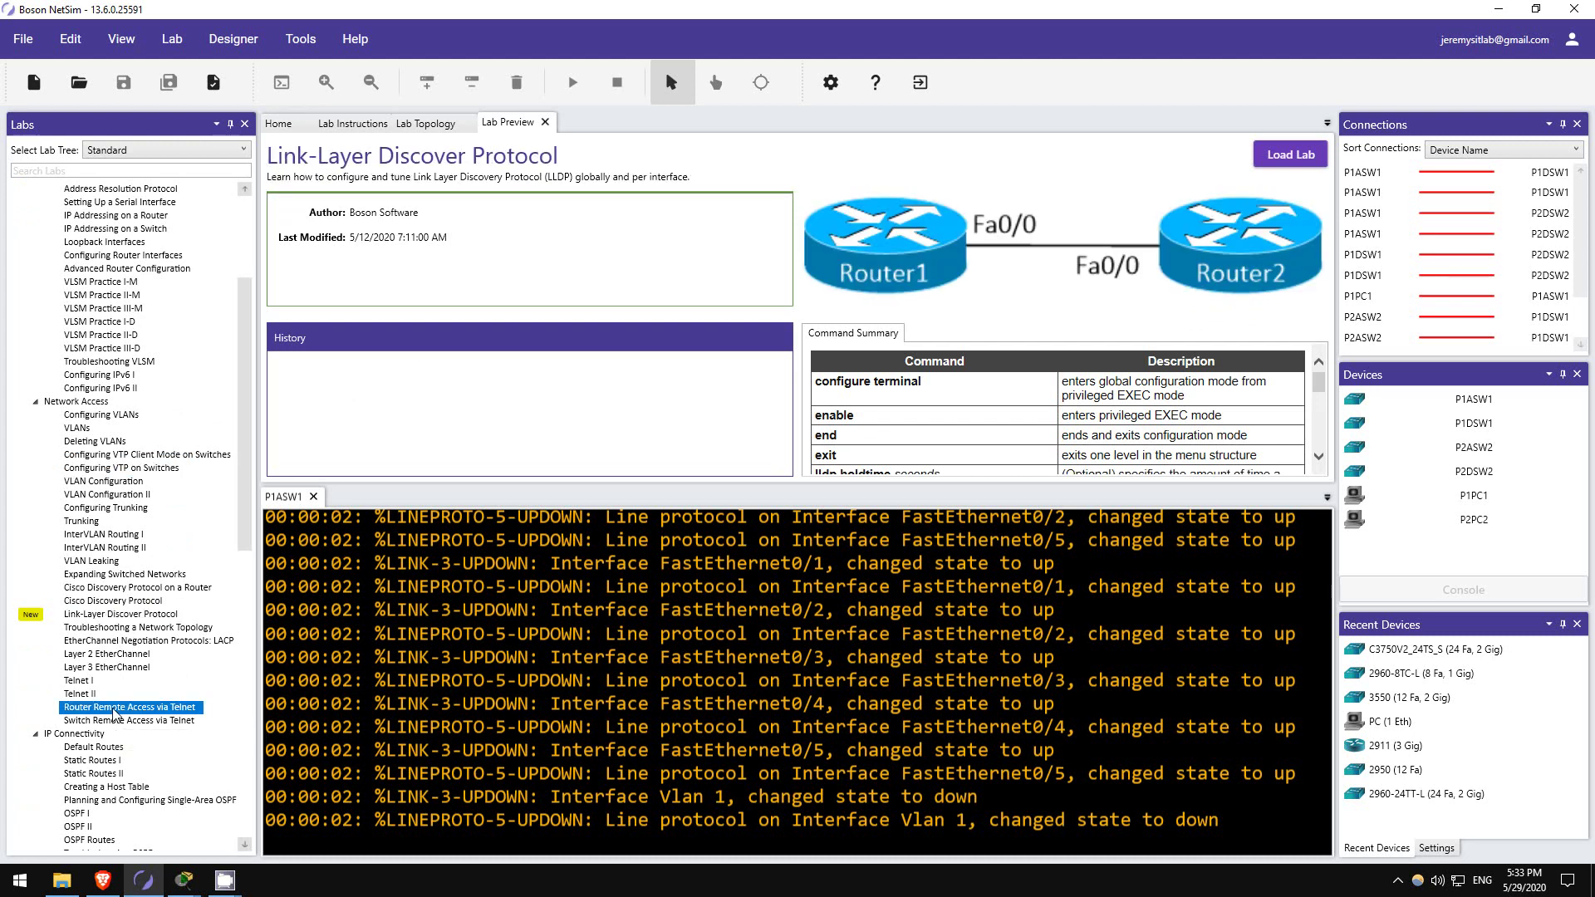
pyautogui.scroll(-3, 126, 552)
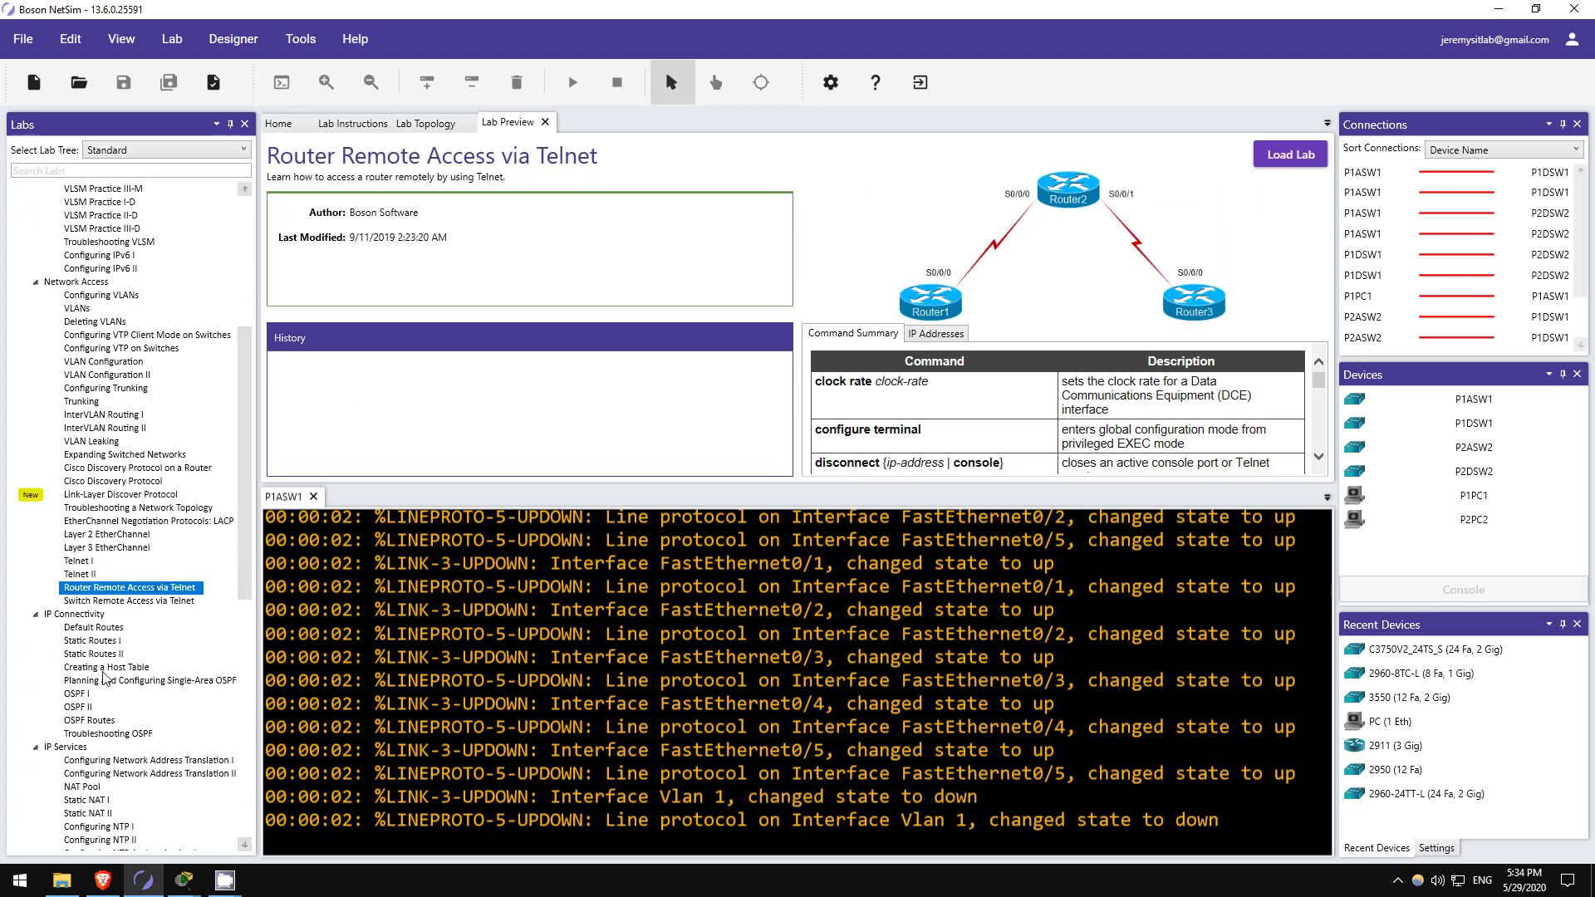
pyautogui.click(77, 707)
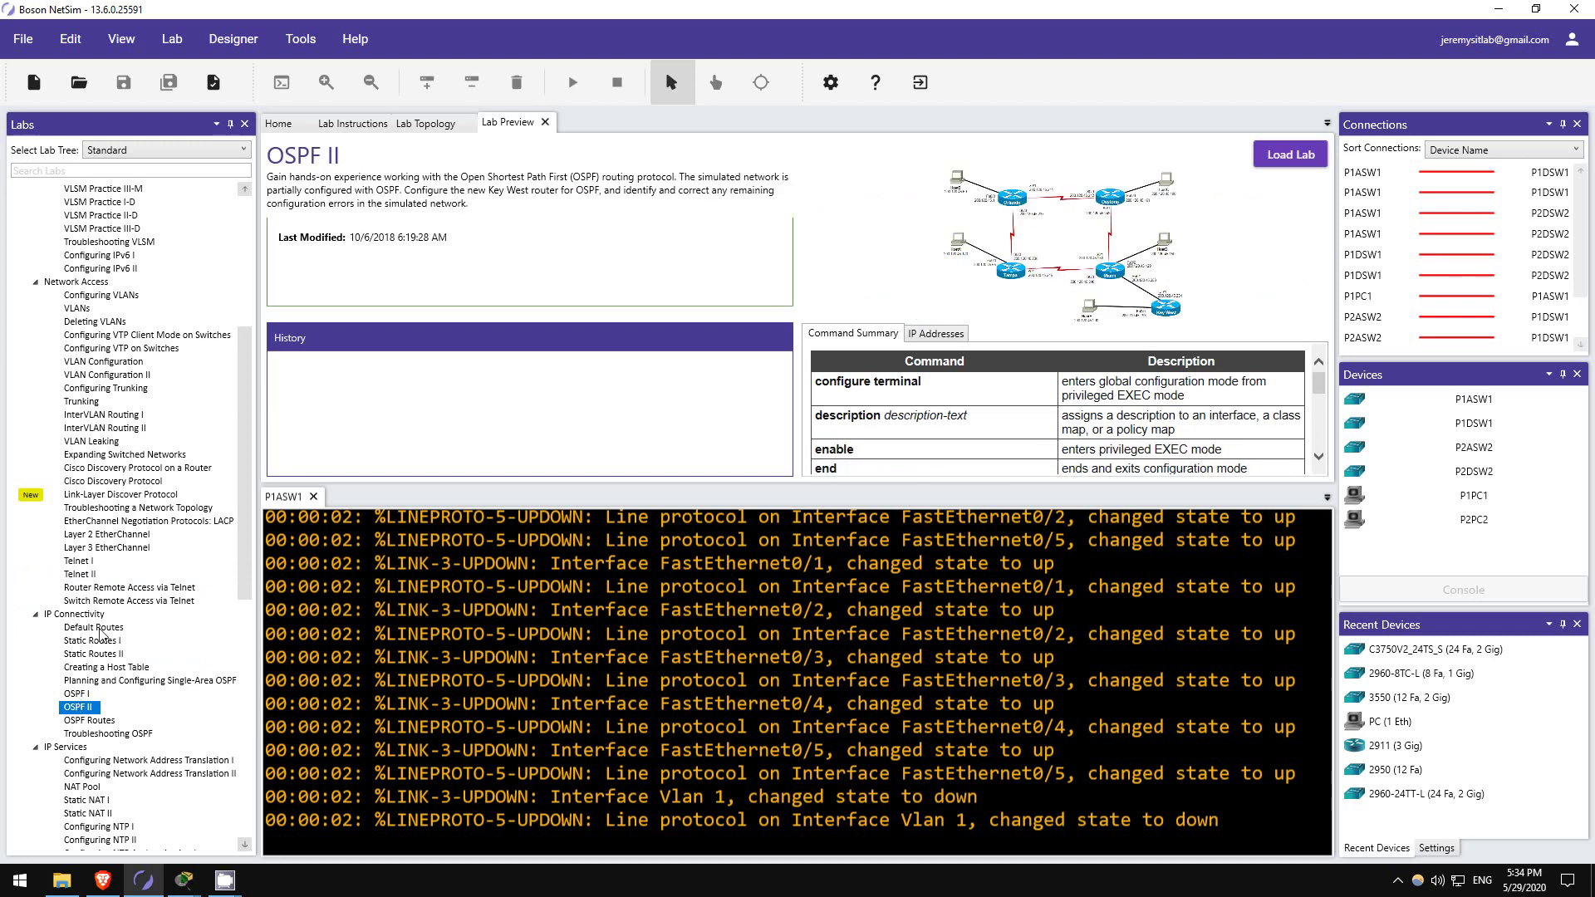
pyautogui.scroll(-3, 105, 615)
pyautogui.scroll(-1, 105, 615)
# Preview Static NAT II, DHCP II, DHCP Relay, SSH, ACLs 3 and Enhancing Switch Security 1, then return to Packet Tracer.
pyautogui.click(113, 655)
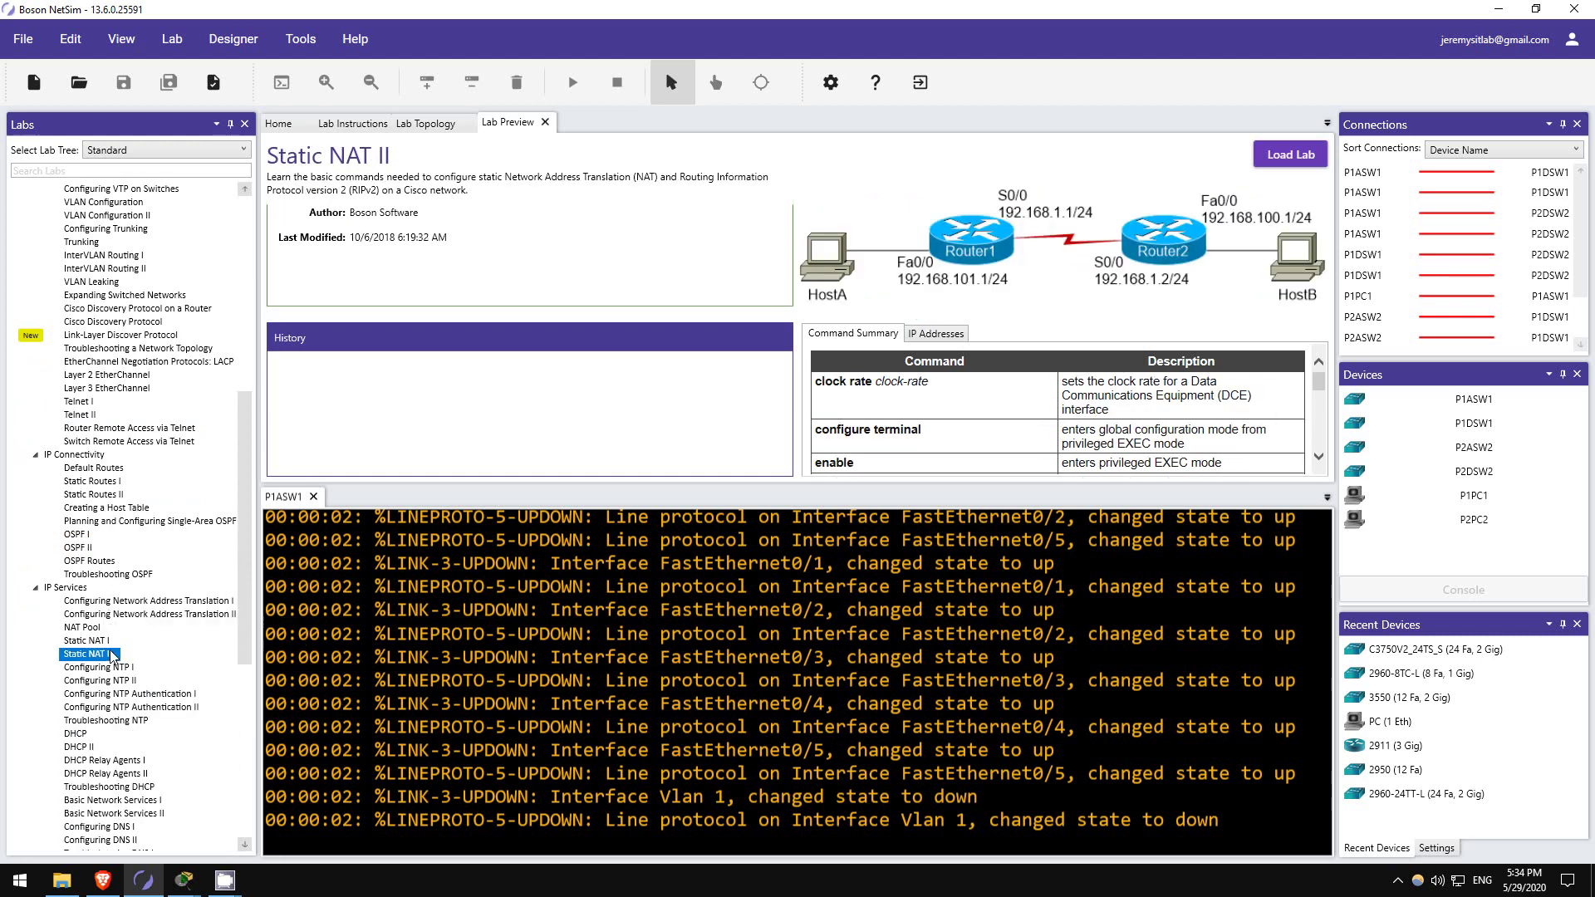
pyautogui.scroll(-2, 112, 655)
pyautogui.click(80, 668)
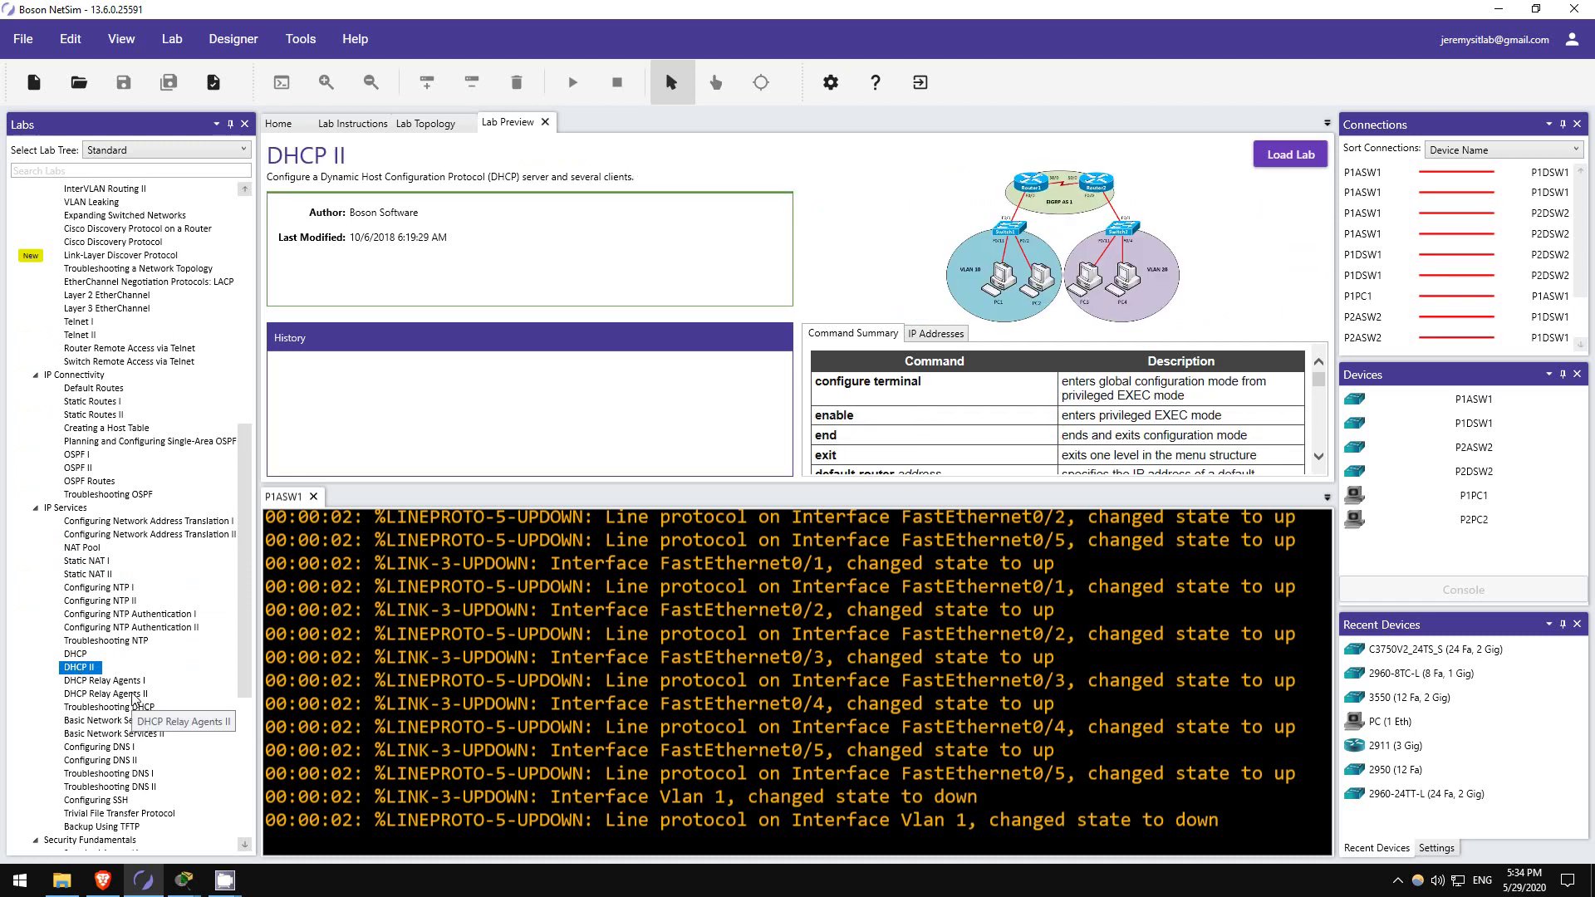
pyautogui.click(133, 696)
pyautogui.scroll(-3, 133, 693)
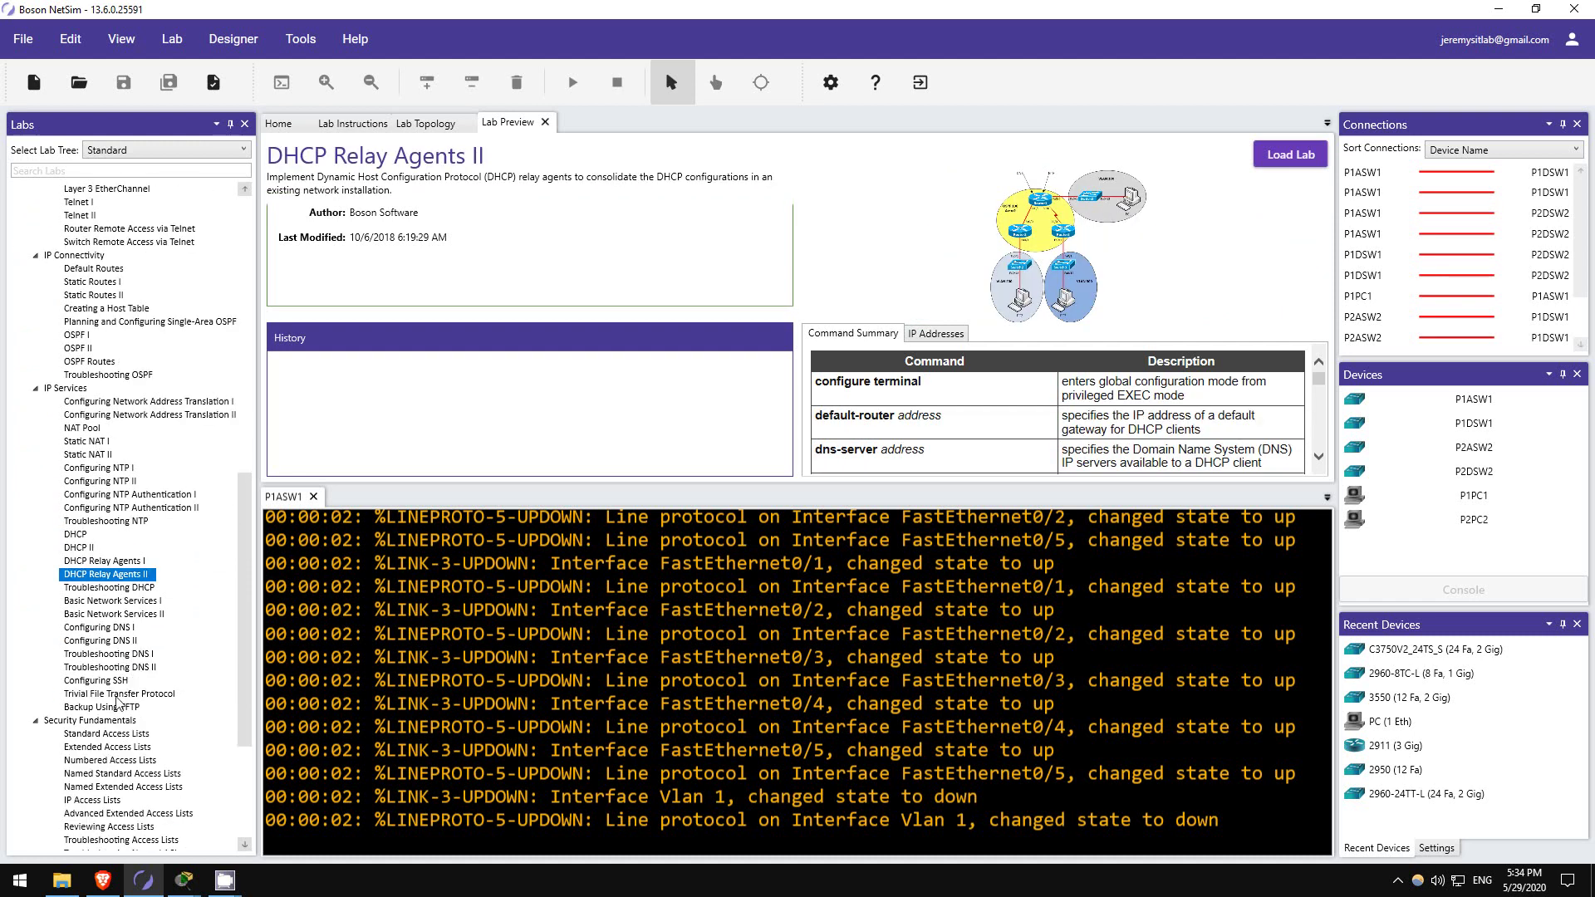
pyautogui.click(115, 683)
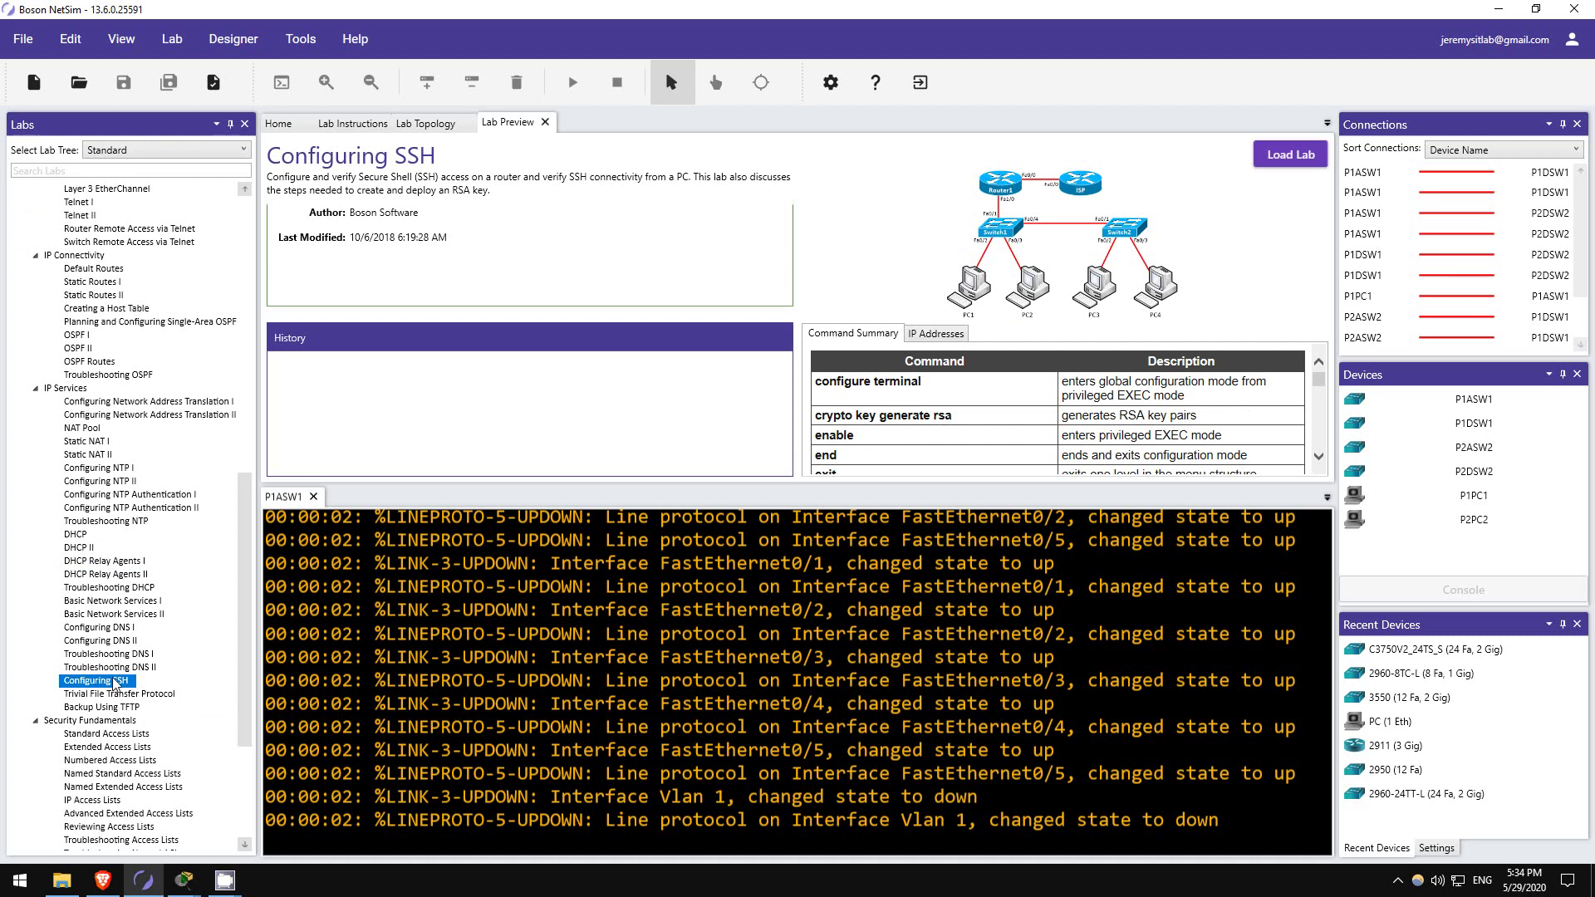
pyautogui.scroll(-4, 116, 682)
pyautogui.click(134, 734)
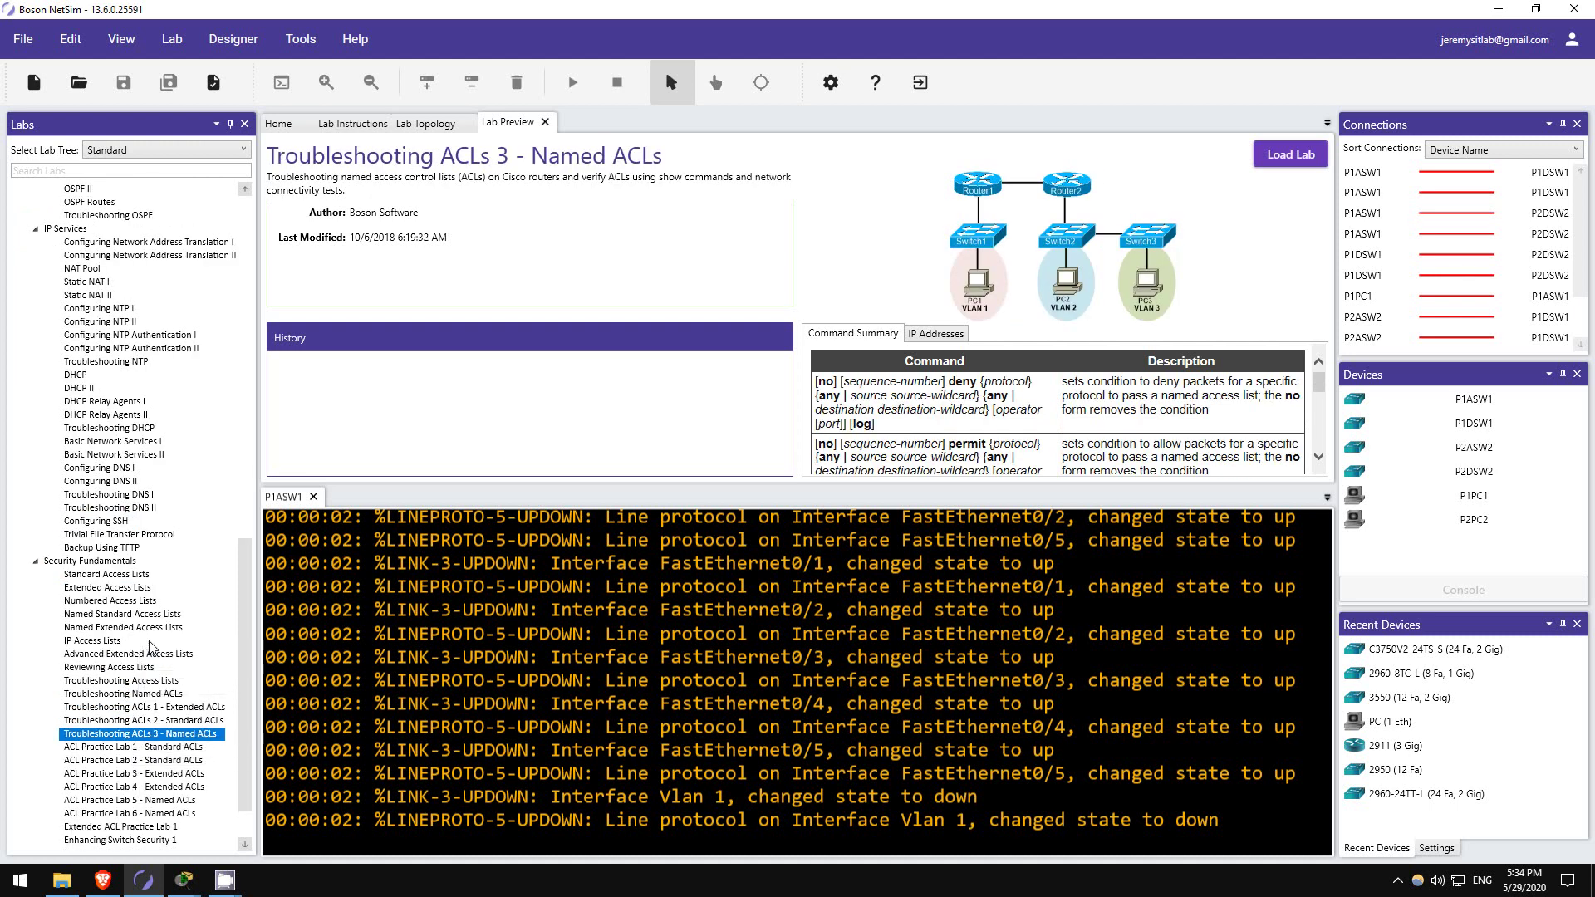
pyautogui.scroll(-2, 166, 648)
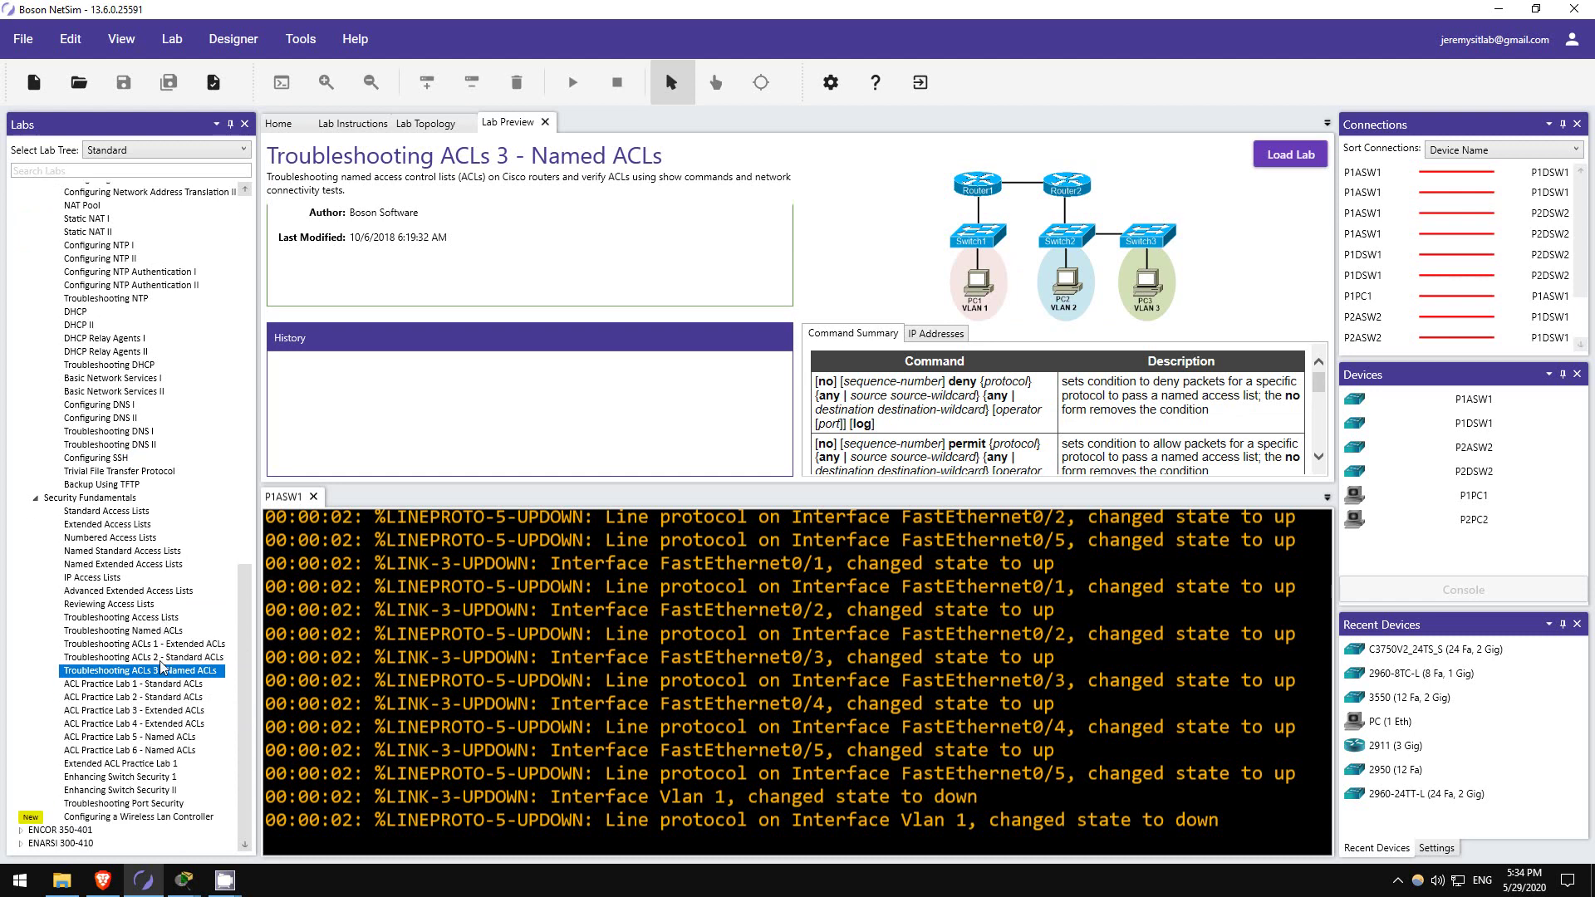
pyautogui.click(154, 776)
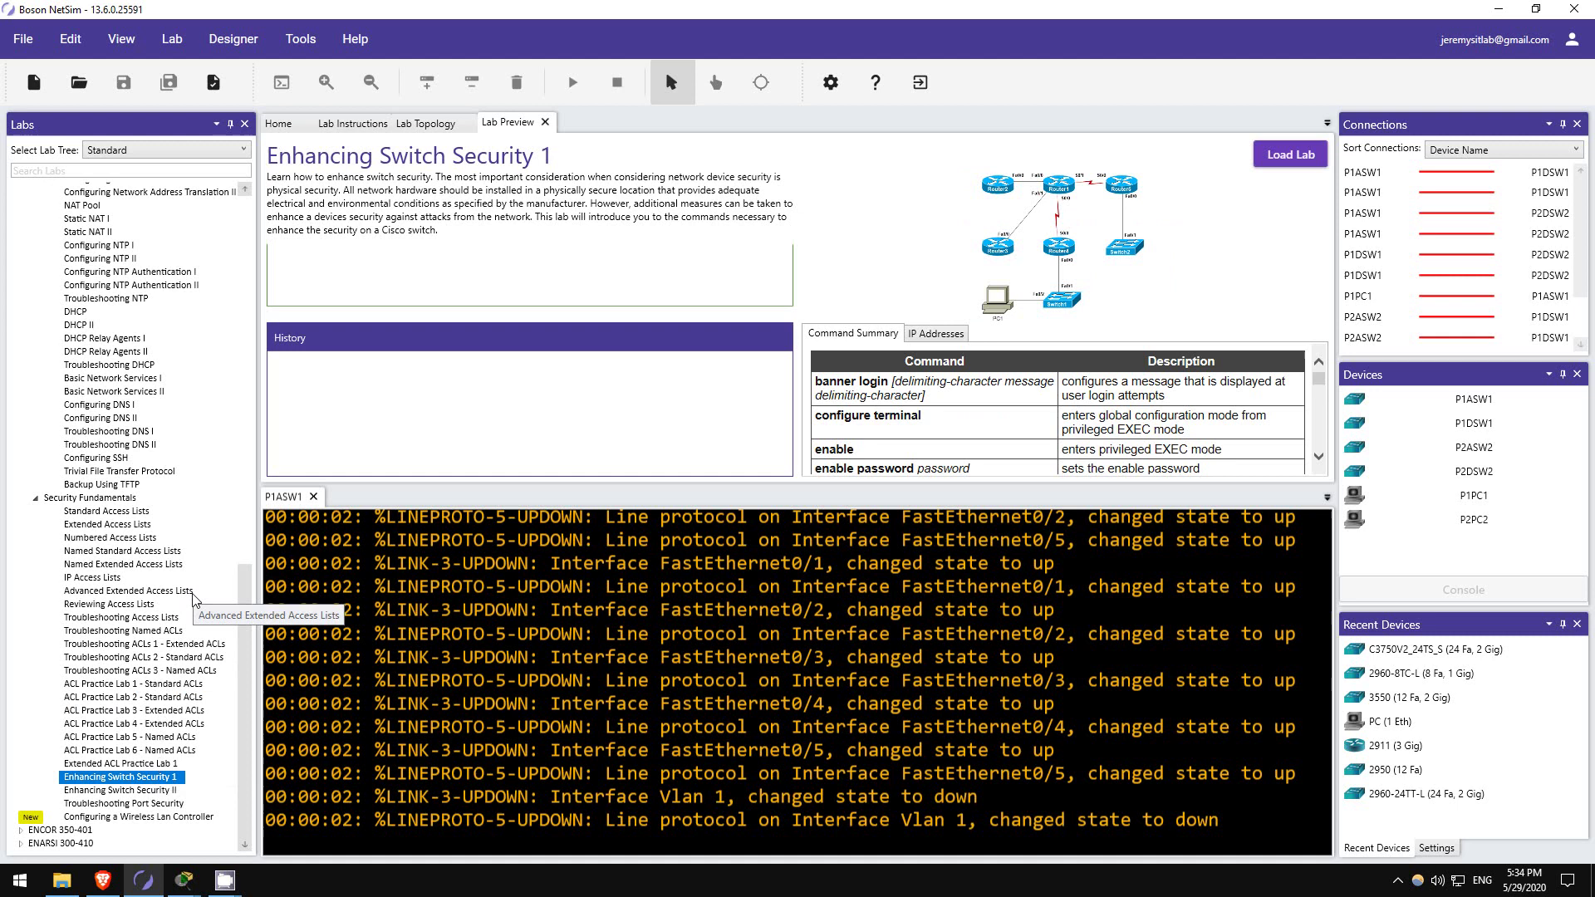
pyautogui.click(188, 883)
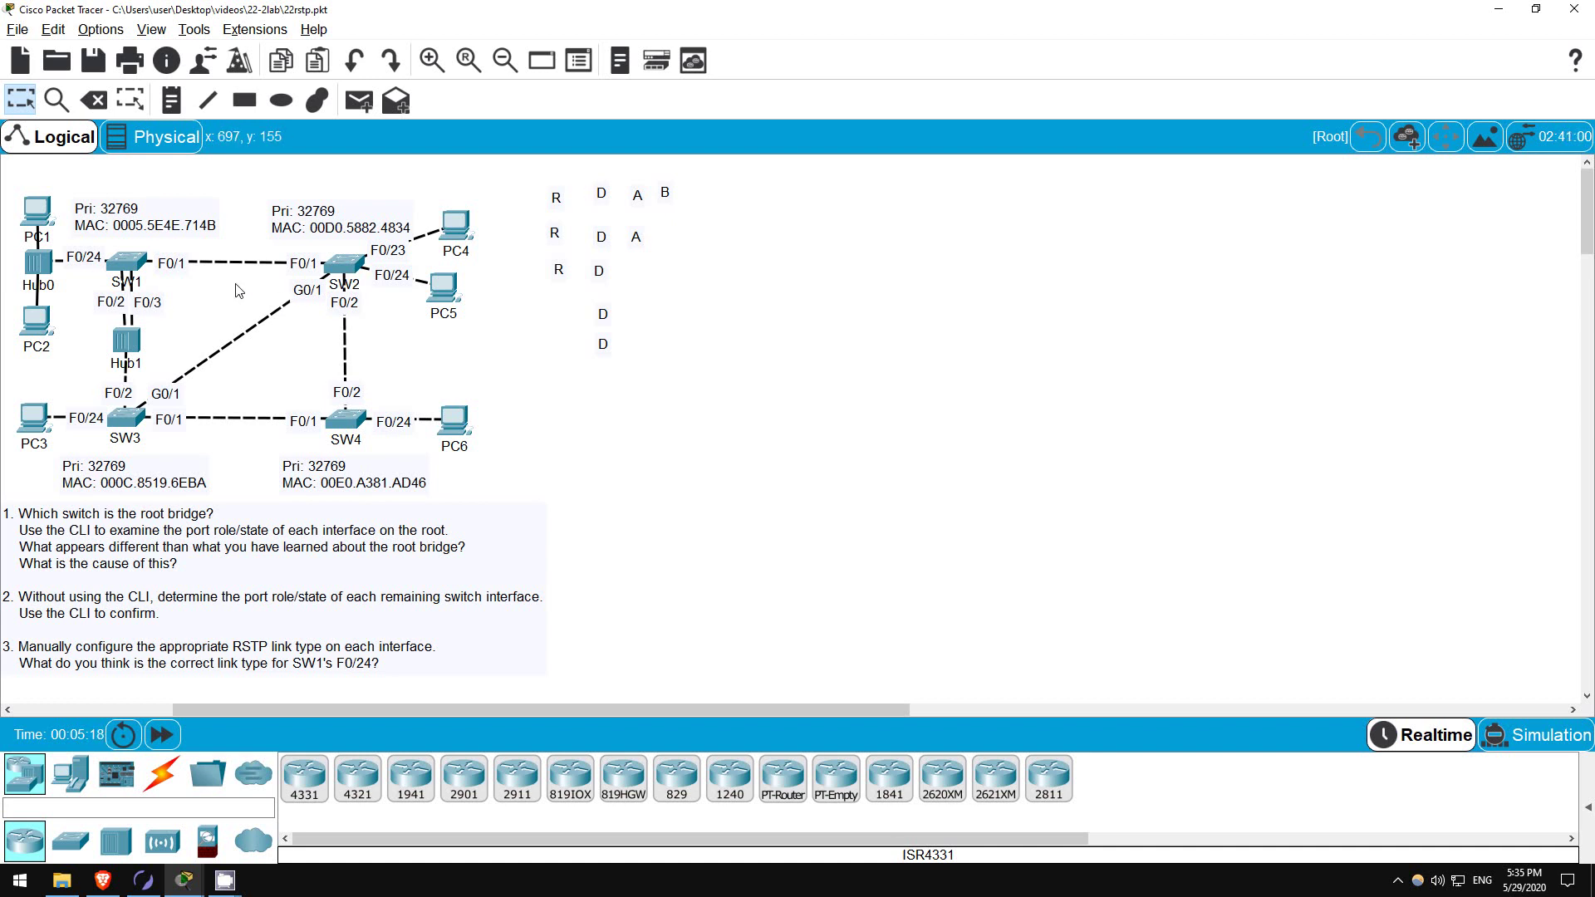
# Run show spanning-tree in privileged mode on SW1's CLI.
pyautogui.click(129, 265)
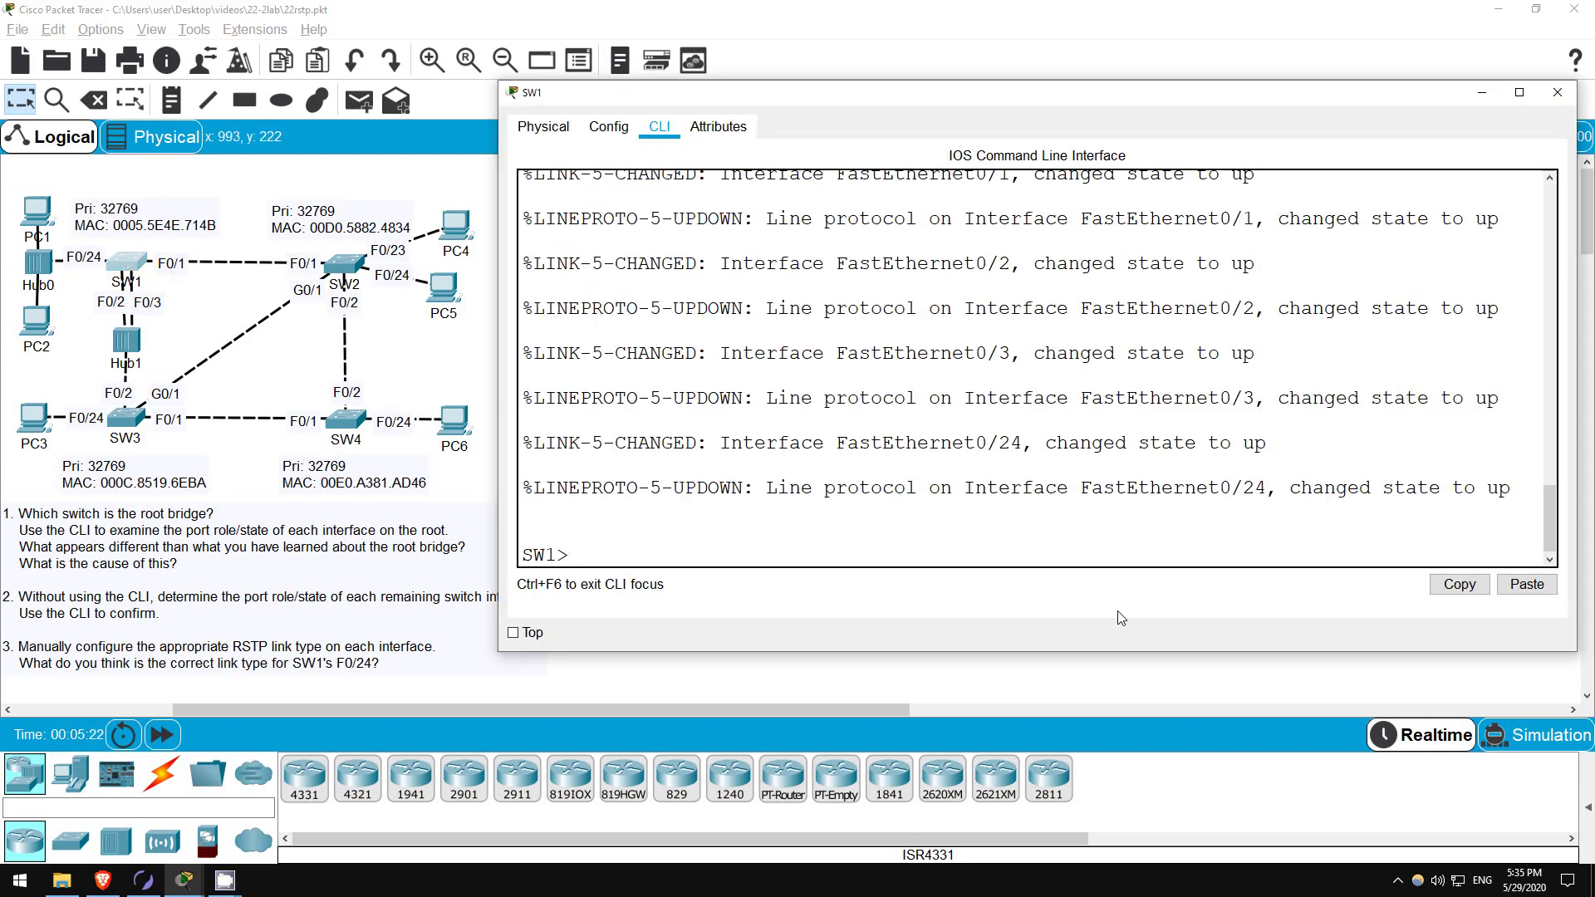
pyautogui.write('en')
pyautogui.press('Return')
pyautogui.write('sh')
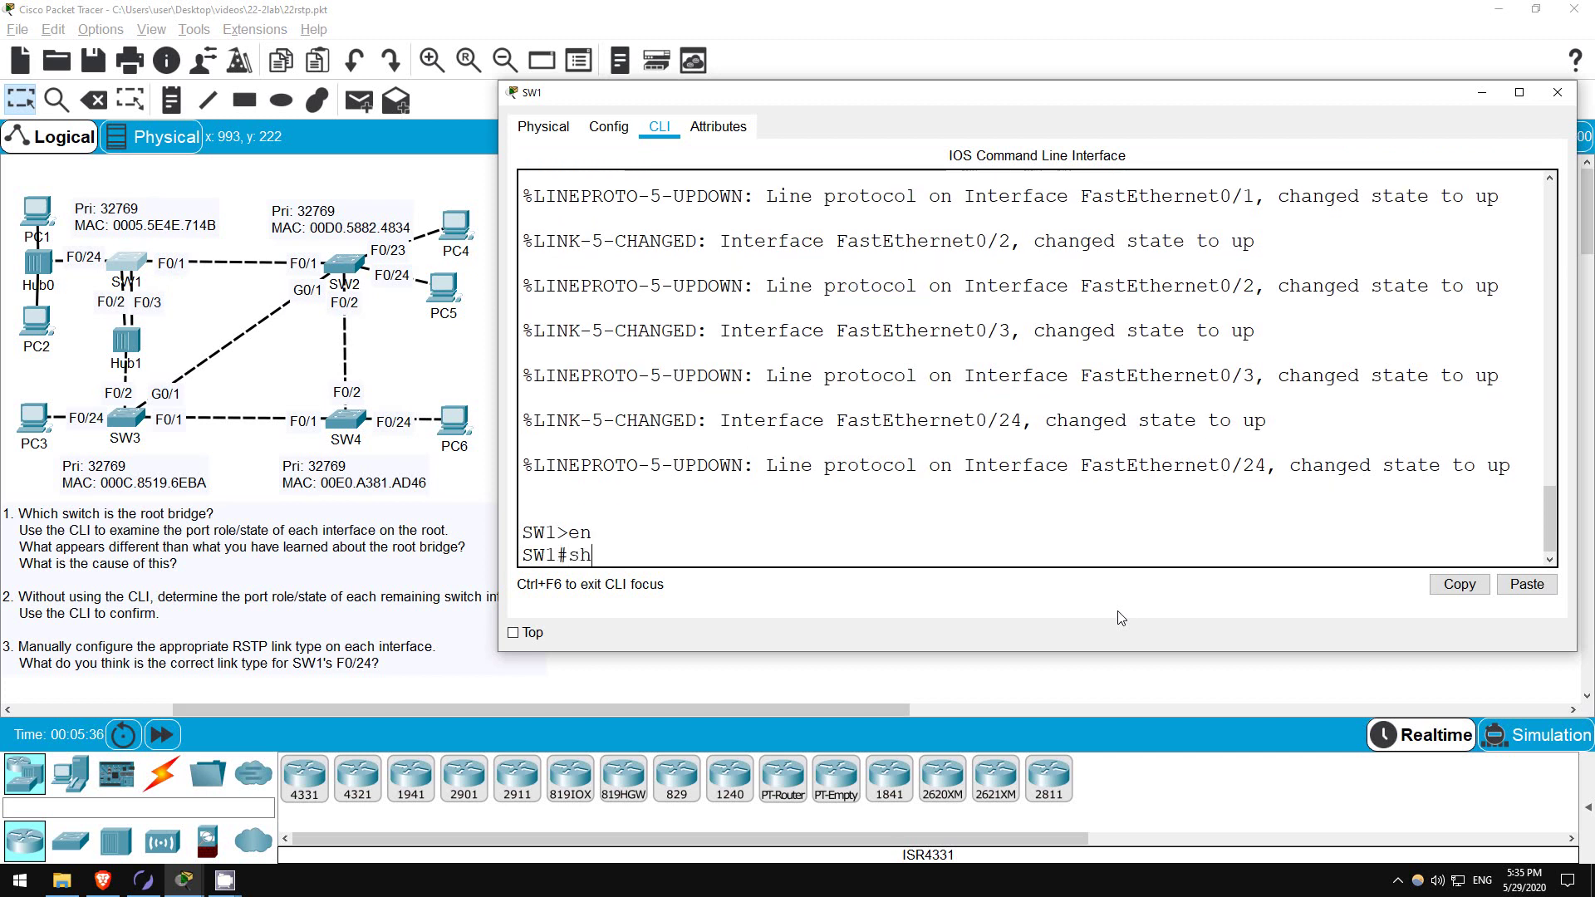
pyautogui.write('ow span')
pyautogui.press('Tab')
pyautogui.press('Return')
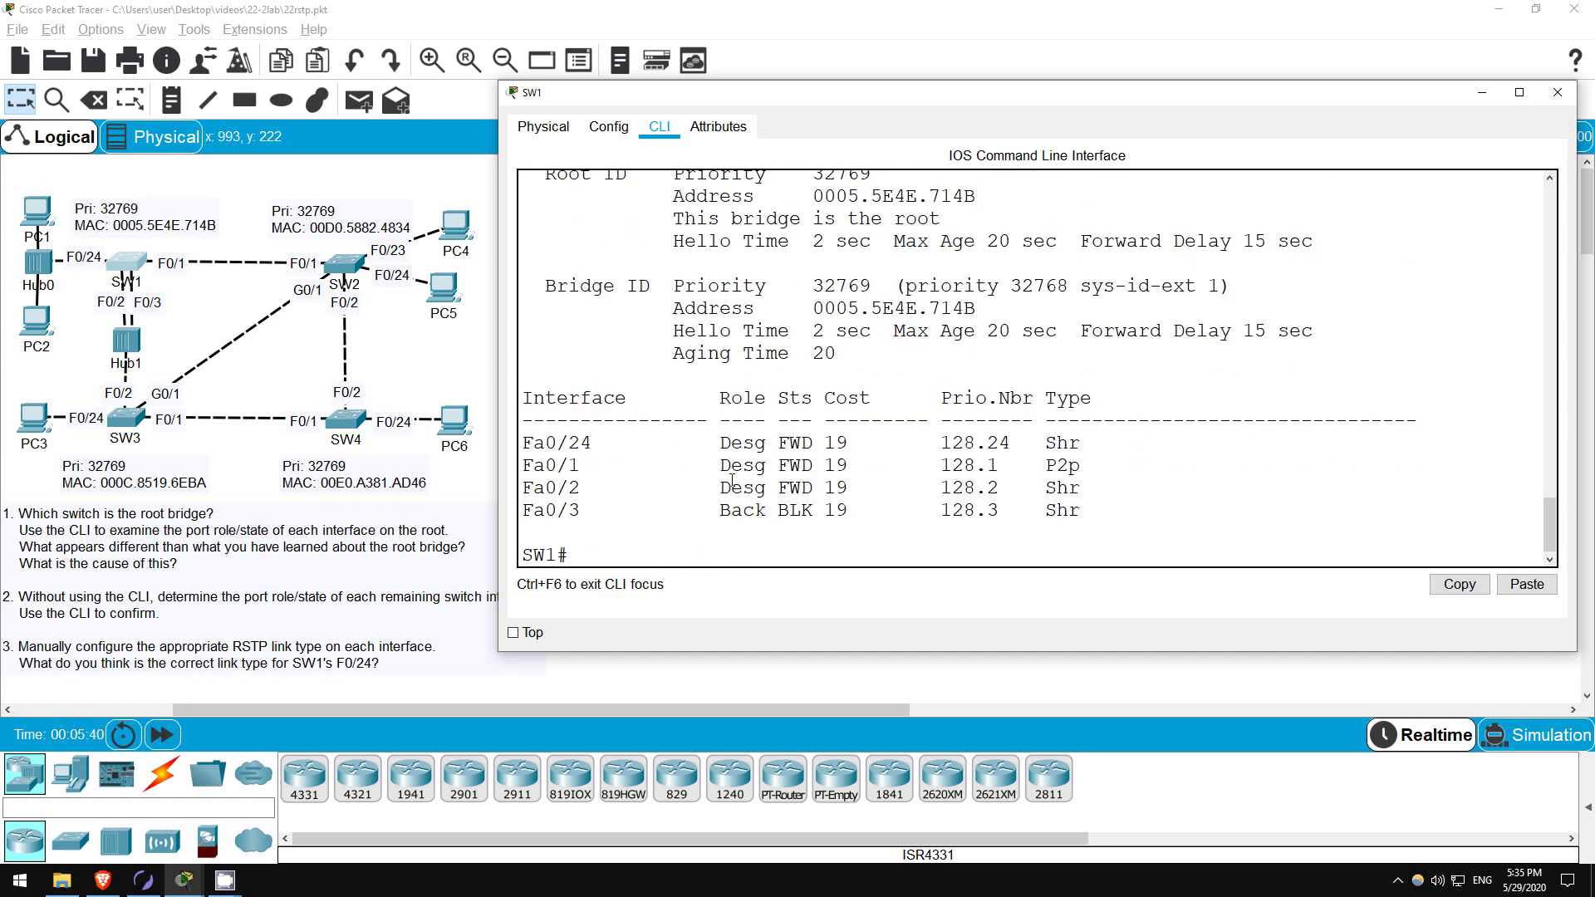
# Highlight SW1's three designated forwarding ports and Fa0/3's backup blocking state.
pyautogui.moveTo(720, 443); pyautogui.dragTo(824, 488)
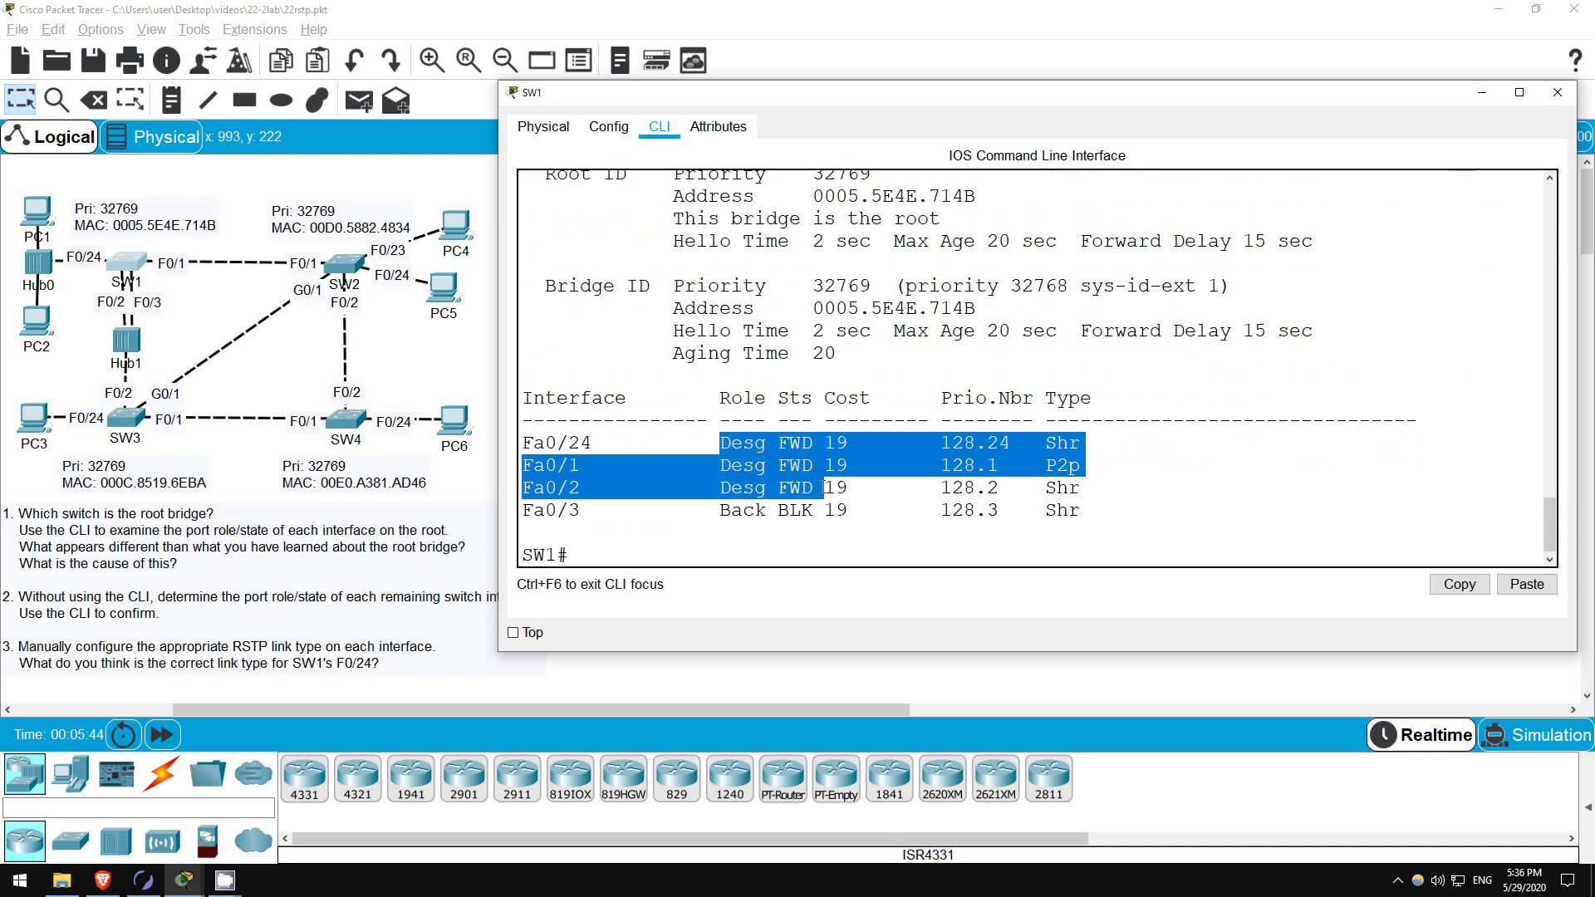
pyautogui.moveTo(719, 510); pyautogui.dragTo(816, 504)
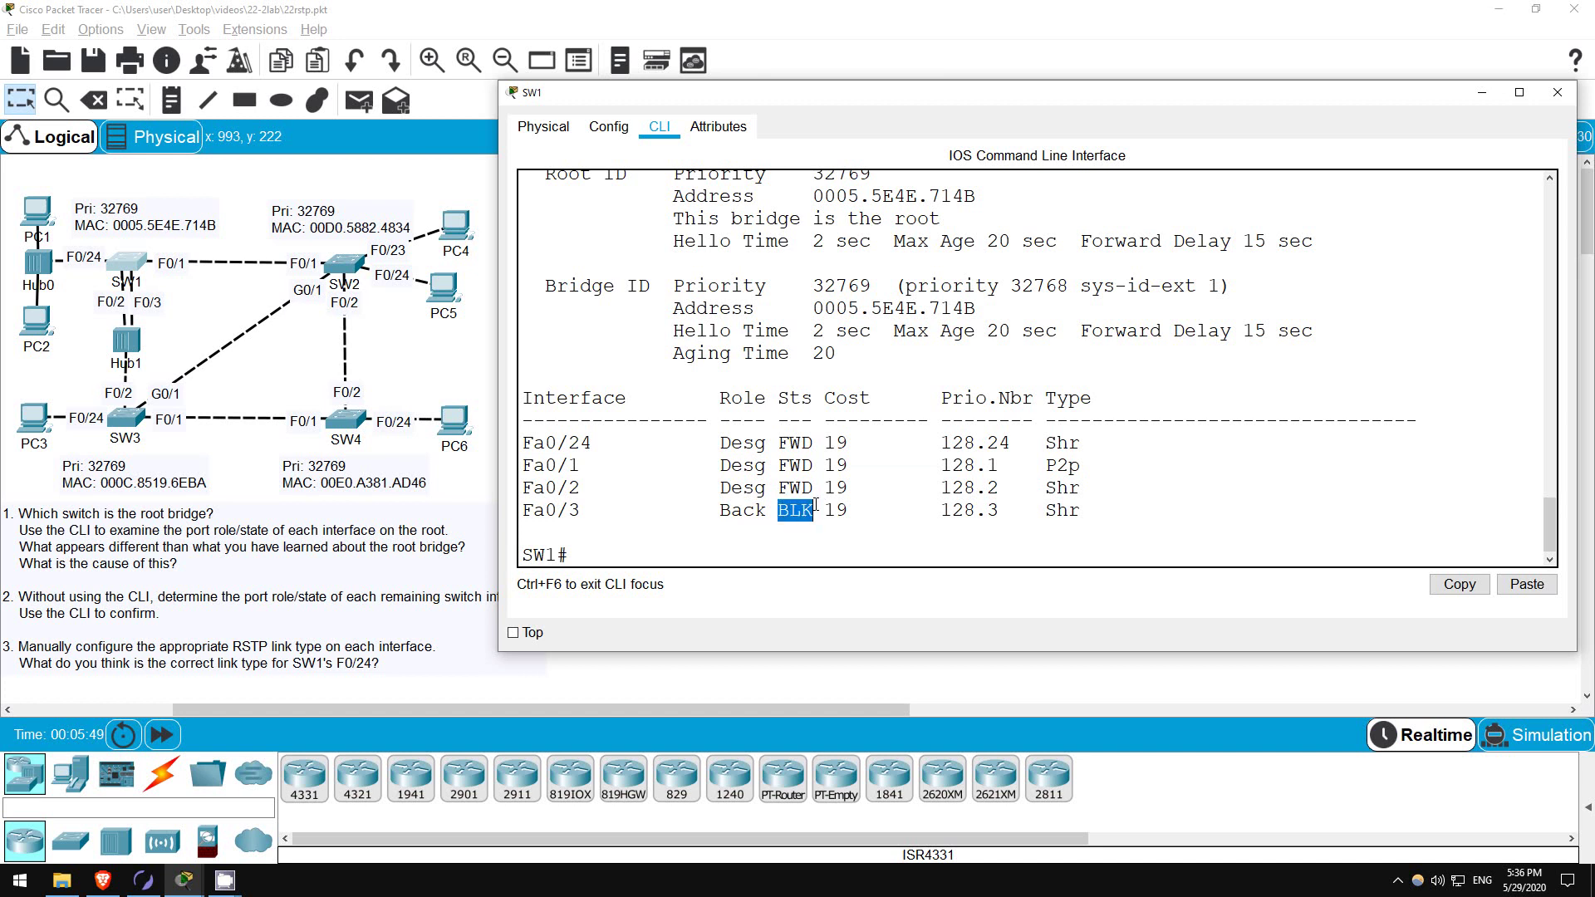
pyautogui.click(790, 554)
# Place D notes at SW1's F0/1 and F0/2 and a B note at F0/3.
pyautogui.click(493, 368)
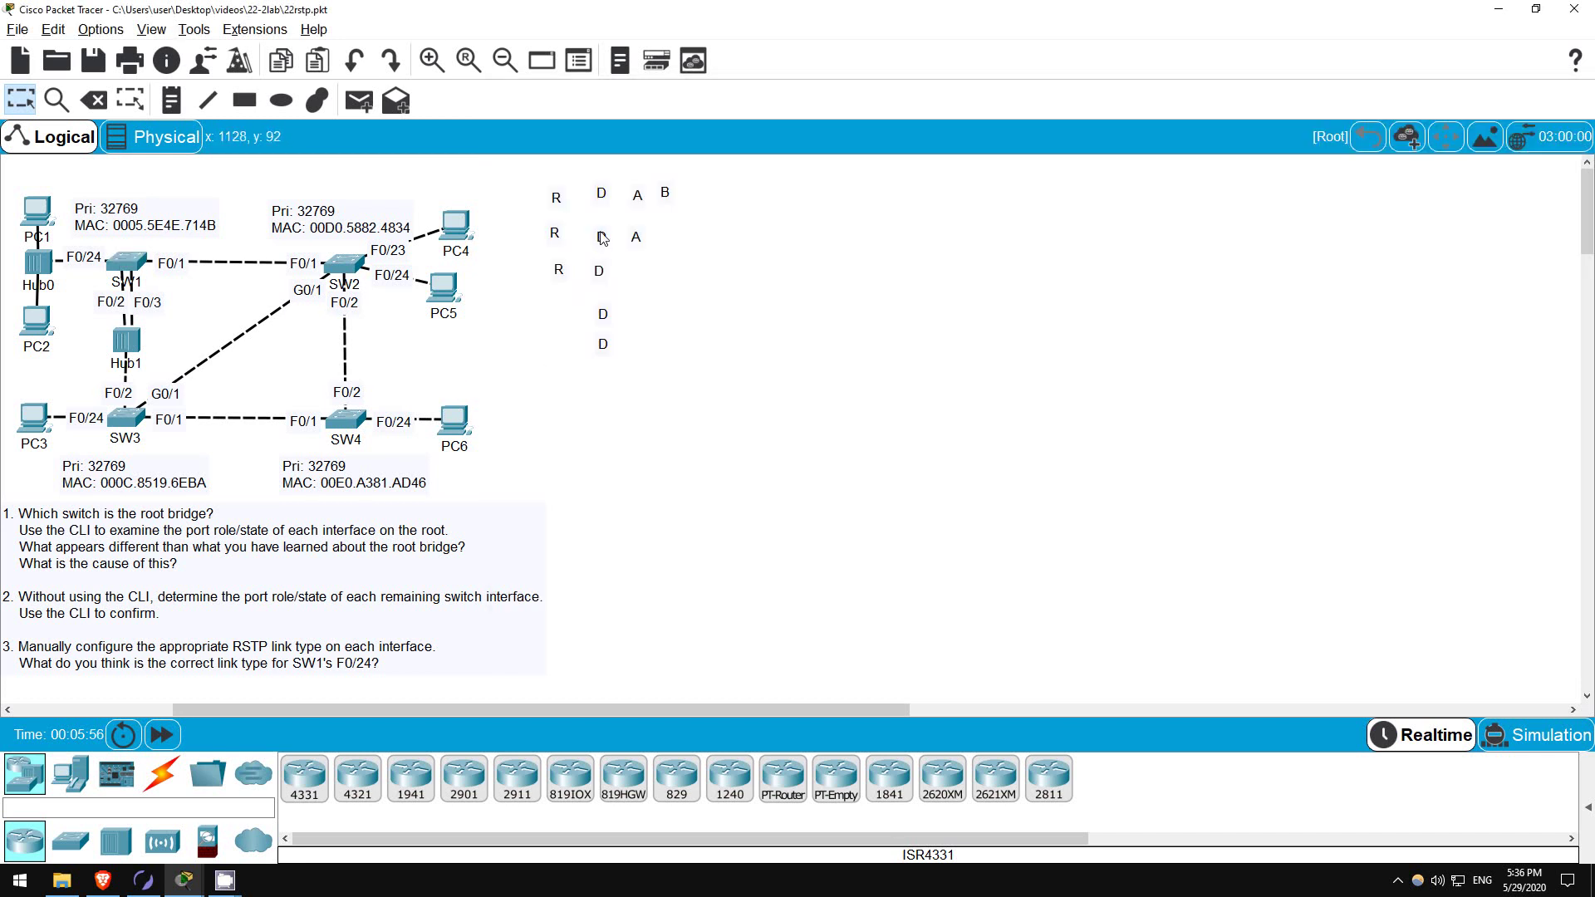
pyautogui.moveTo(603, 238)
pyautogui.mouseDown()
pyautogui.moveTo(209, 234)
pyautogui.moveTo(150, 264)
pyautogui.mouseUp()
pyautogui.moveTo(601, 193)
pyautogui.mouseDown()
pyautogui.moveTo(297, 274)
pyautogui.moveTo(113, 291)
pyautogui.mouseUp()
pyautogui.moveTo(665, 192)
pyautogui.mouseDown()
pyautogui.moveTo(217, 256)
pyautogui.moveTo(139, 287)
pyautogui.mouseUp()
# Place R notes at SW2 F0/1, SW3 F0/2 and SW4 F0/1, and D at SW3 F0/1.
pyautogui.moveTo(556, 200); pyautogui.dragTo(285, 272)
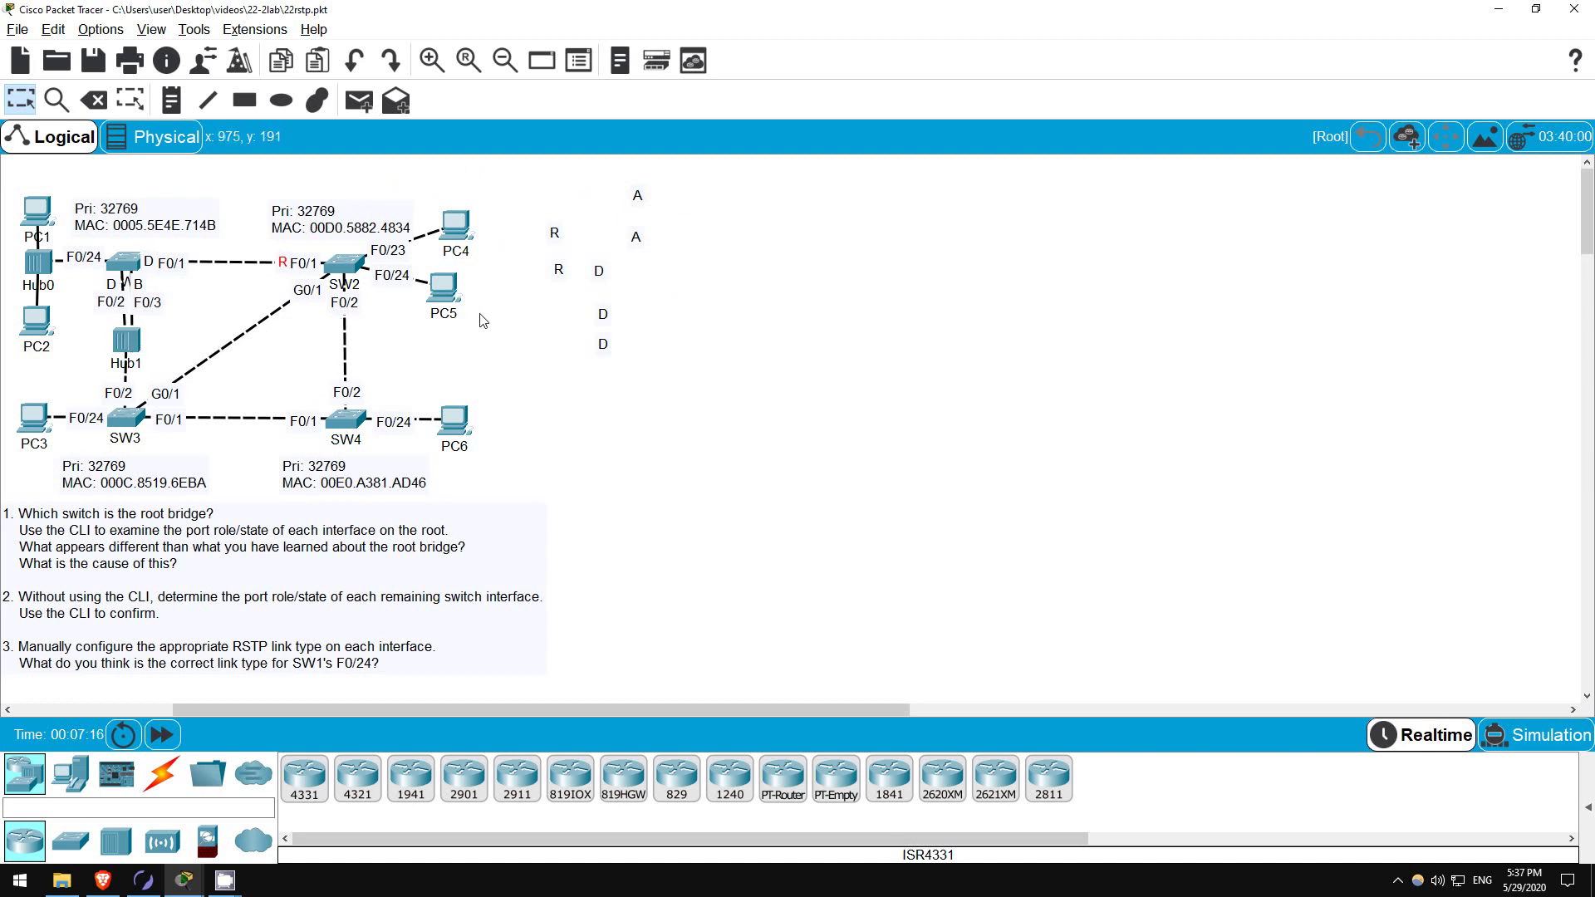
pyautogui.moveTo(557, 235); pyautogui.dragTo(332, 261)
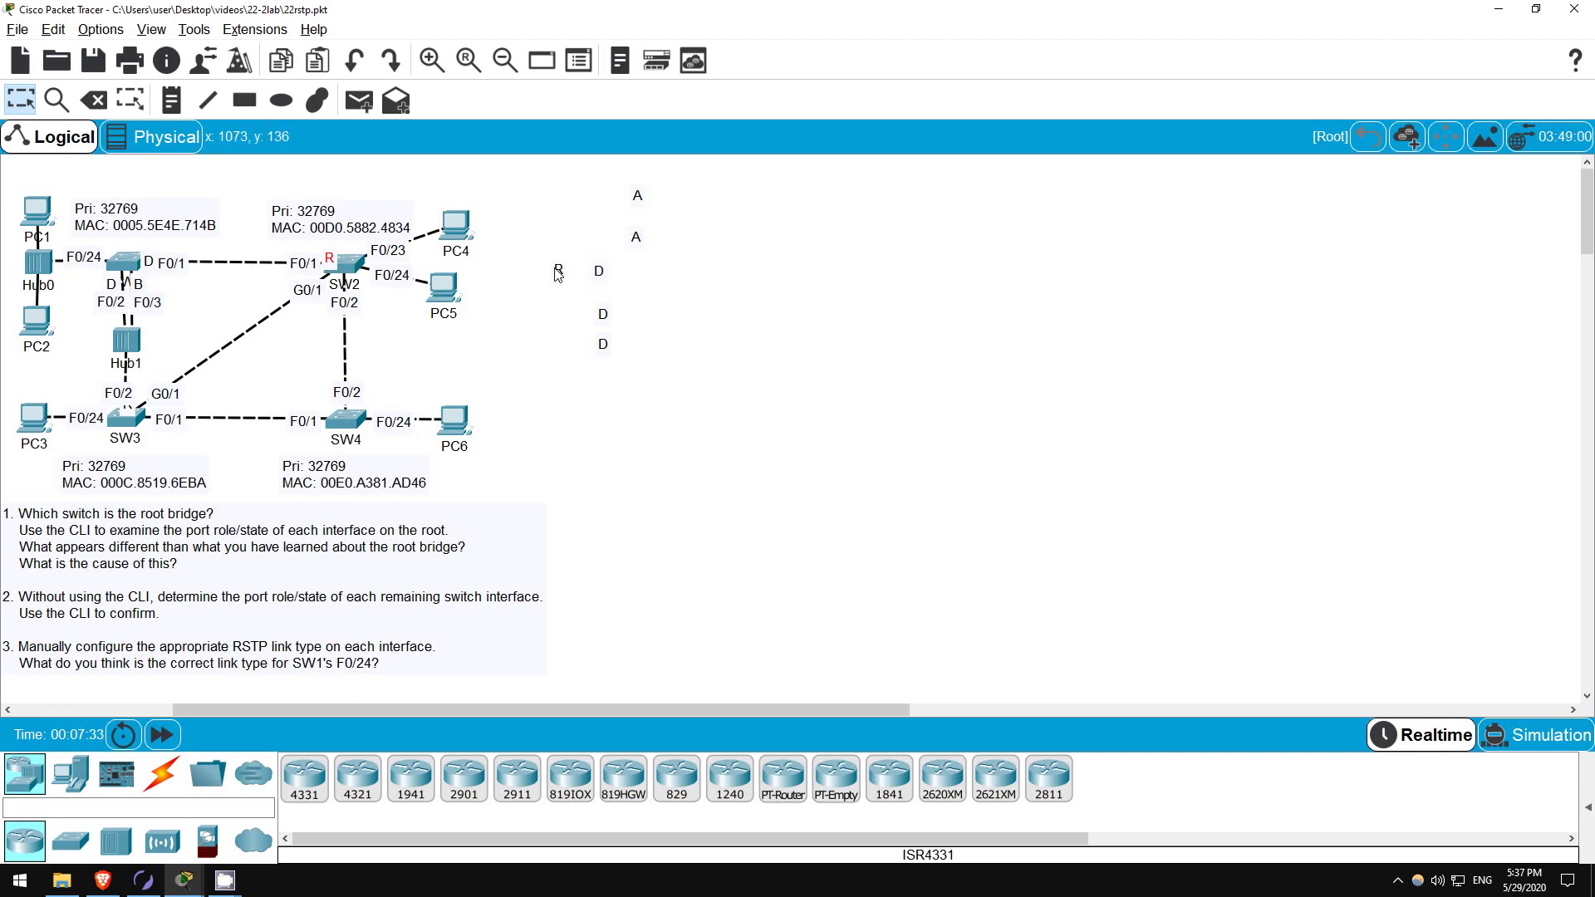
pyautogui.moveTo(558, 273); pyautogui.dragTo(326, 421)
pyautogui.moveTo(522, 336); pyautogui.dragTo(116, 422)
pyautogui.moveTo(600, 274); pyautogui.dragTo(145, 420)
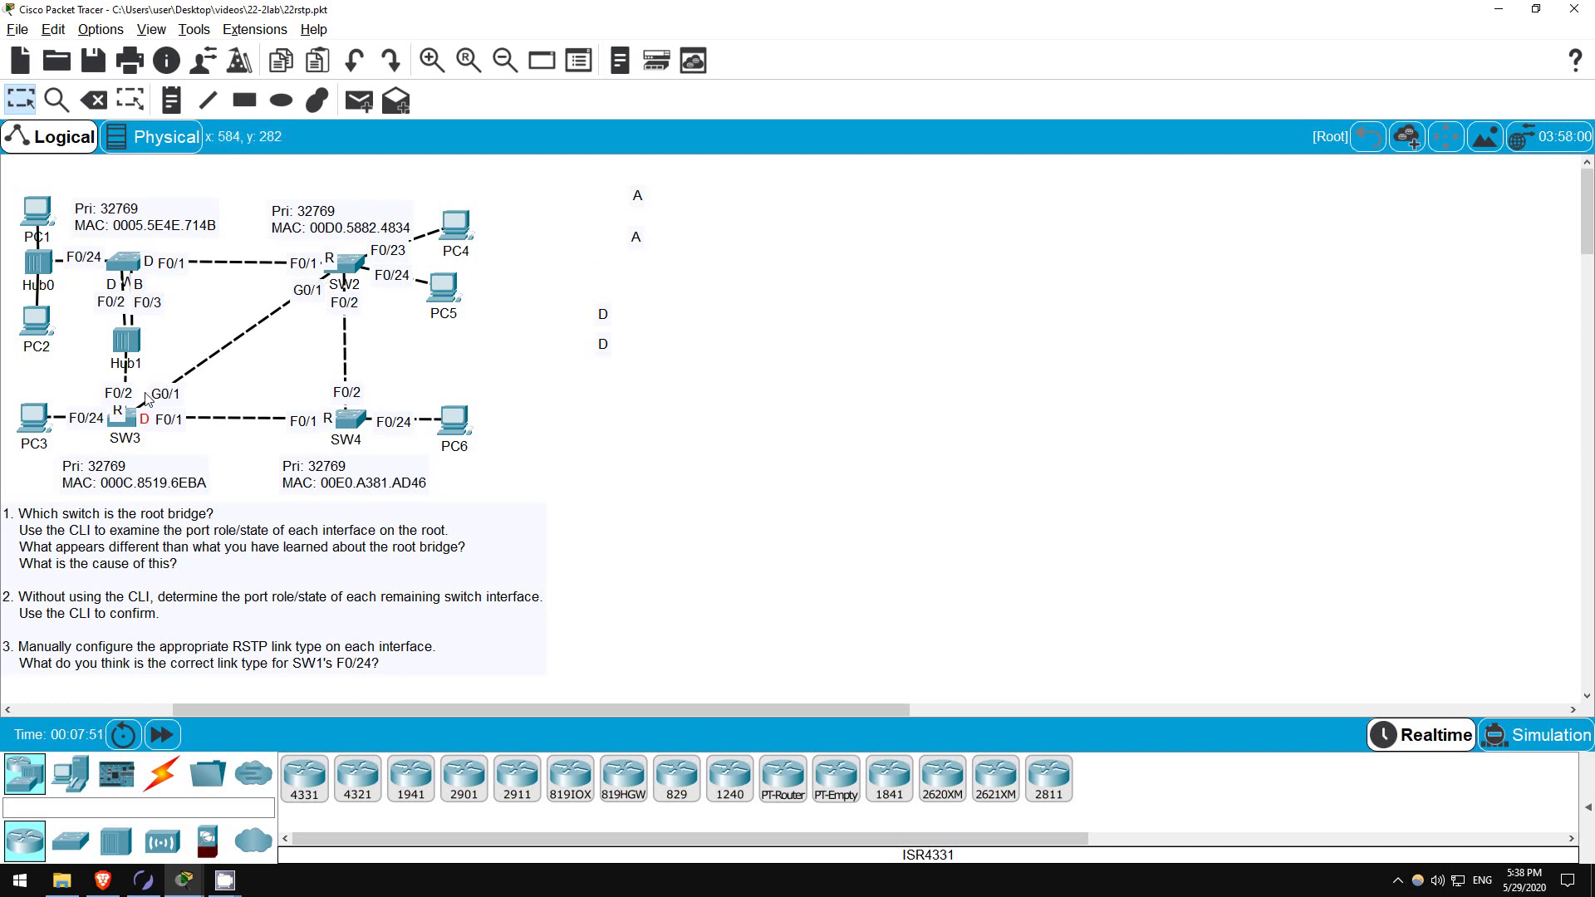
# Mark SW3 G0/1 and SW2 F0/2 designated, and SW2 G0/1 and SW4 F0/2 alternate.
pyautogui.moveTo(161, 397); pyautogui.dragTo(177, 390)
pyautogui.moveTo(305, 297); pyautogui.dragTo(292, 306)
pyautogui.moveTo(604, 315); pyautogui.dragTo(148, 397)
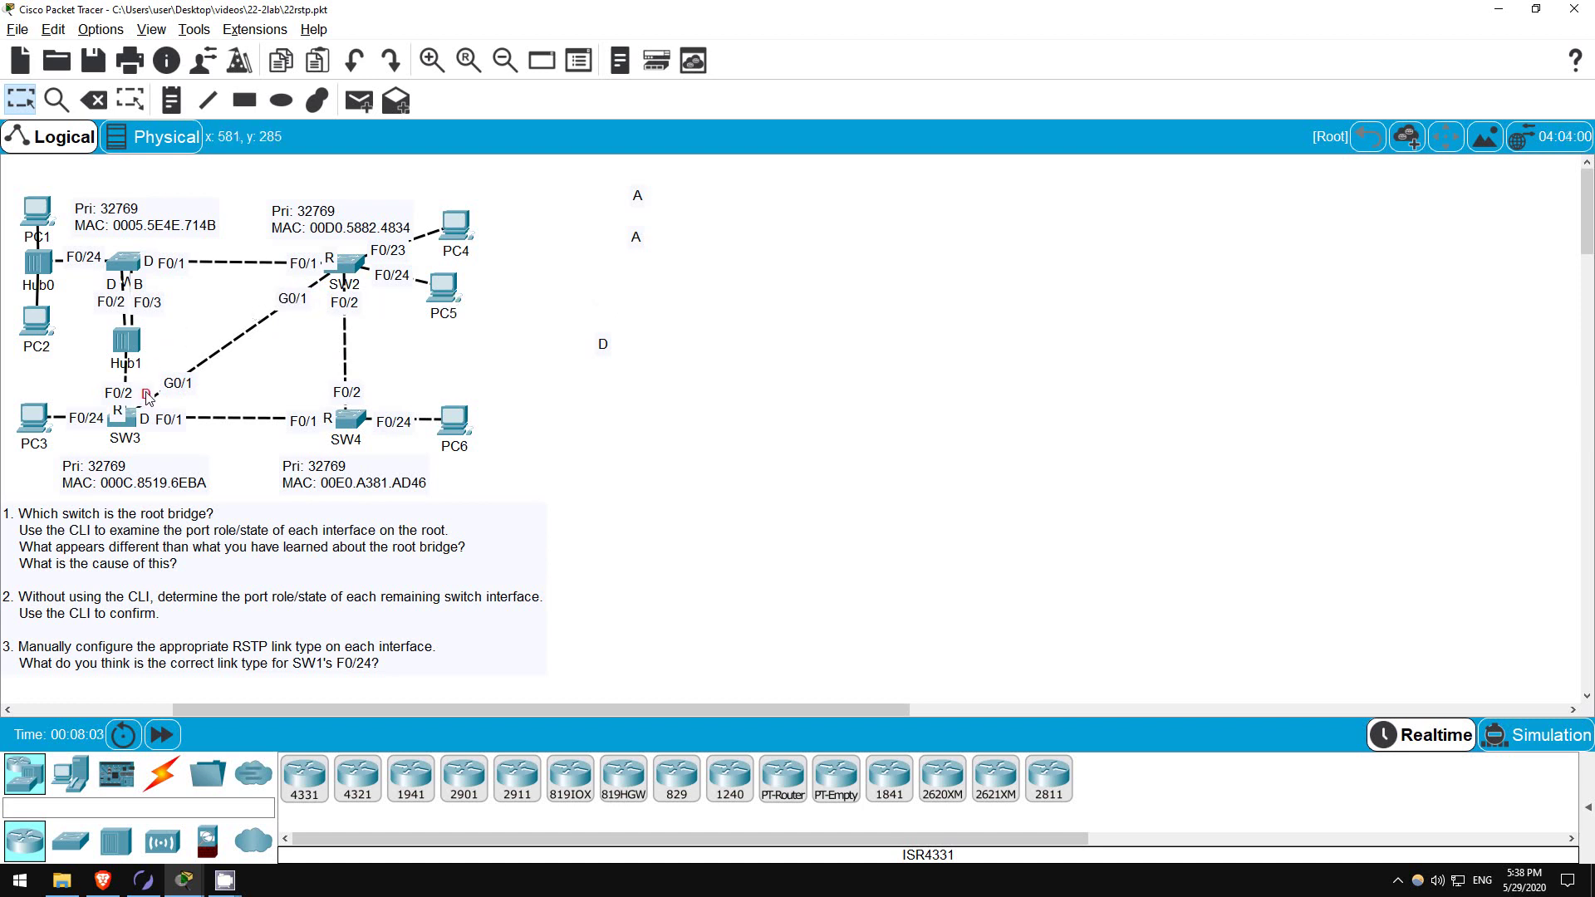
pyautogui.click(345, 304)
pyautogui.moveTo(348, 320); pyautogui.dragTo(348, 329)
pyautogui.moveTo(353, 392); pyautogui.dragTo(354, 383)
pyautogui.moveTo(609, 349); pyautogui.dragTo(349, 307)
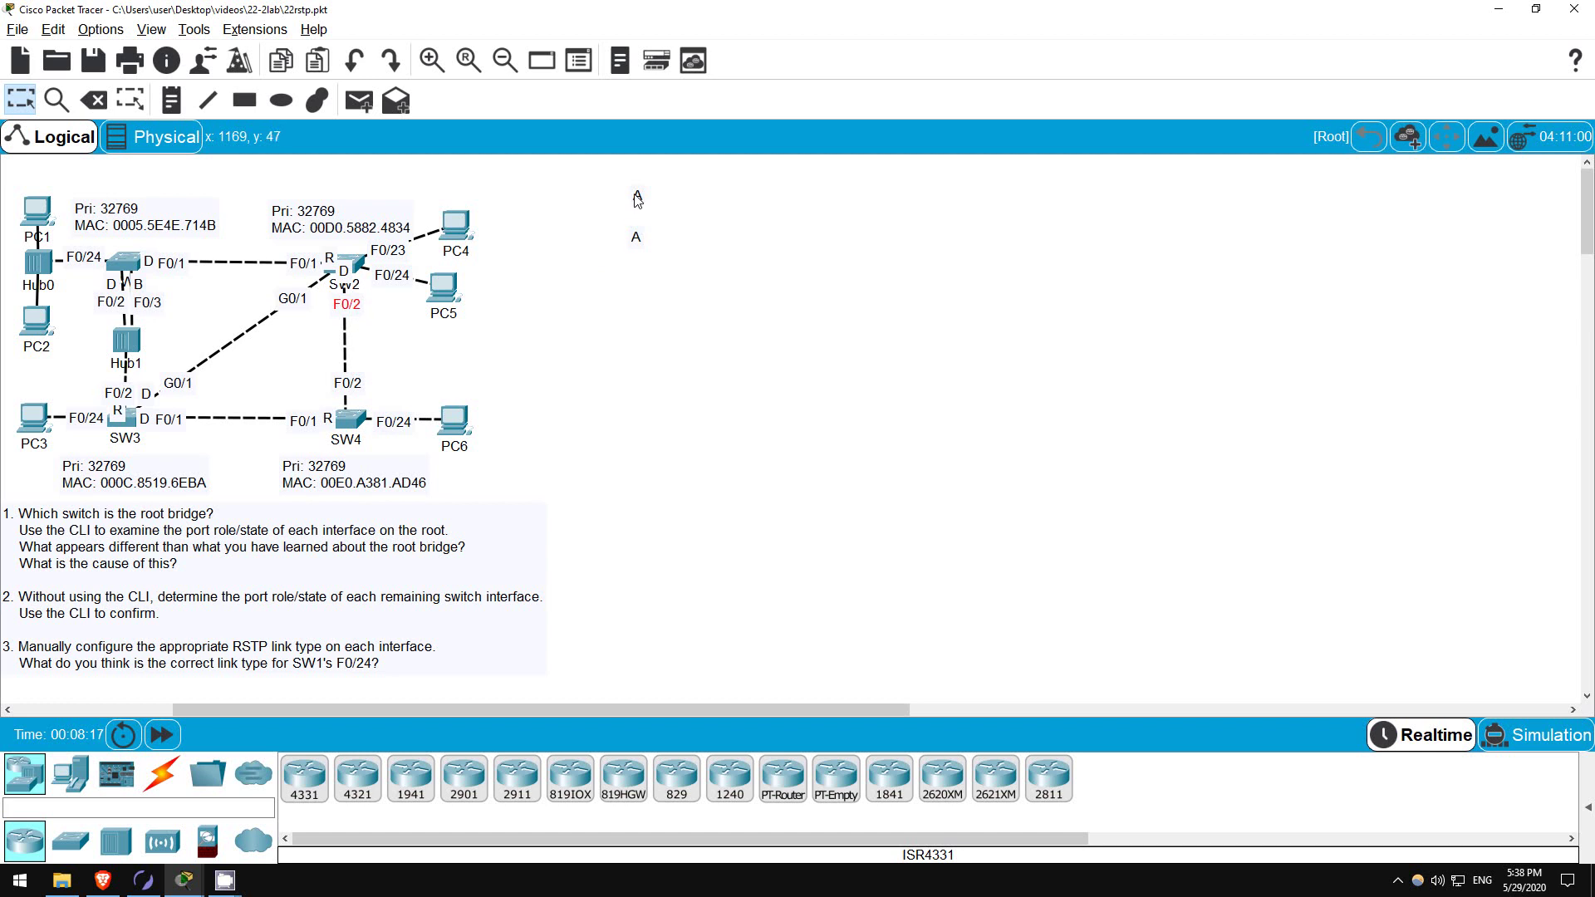
pyautogui.moveTo(635, 199); pyautogui.dragTo(324, 285)
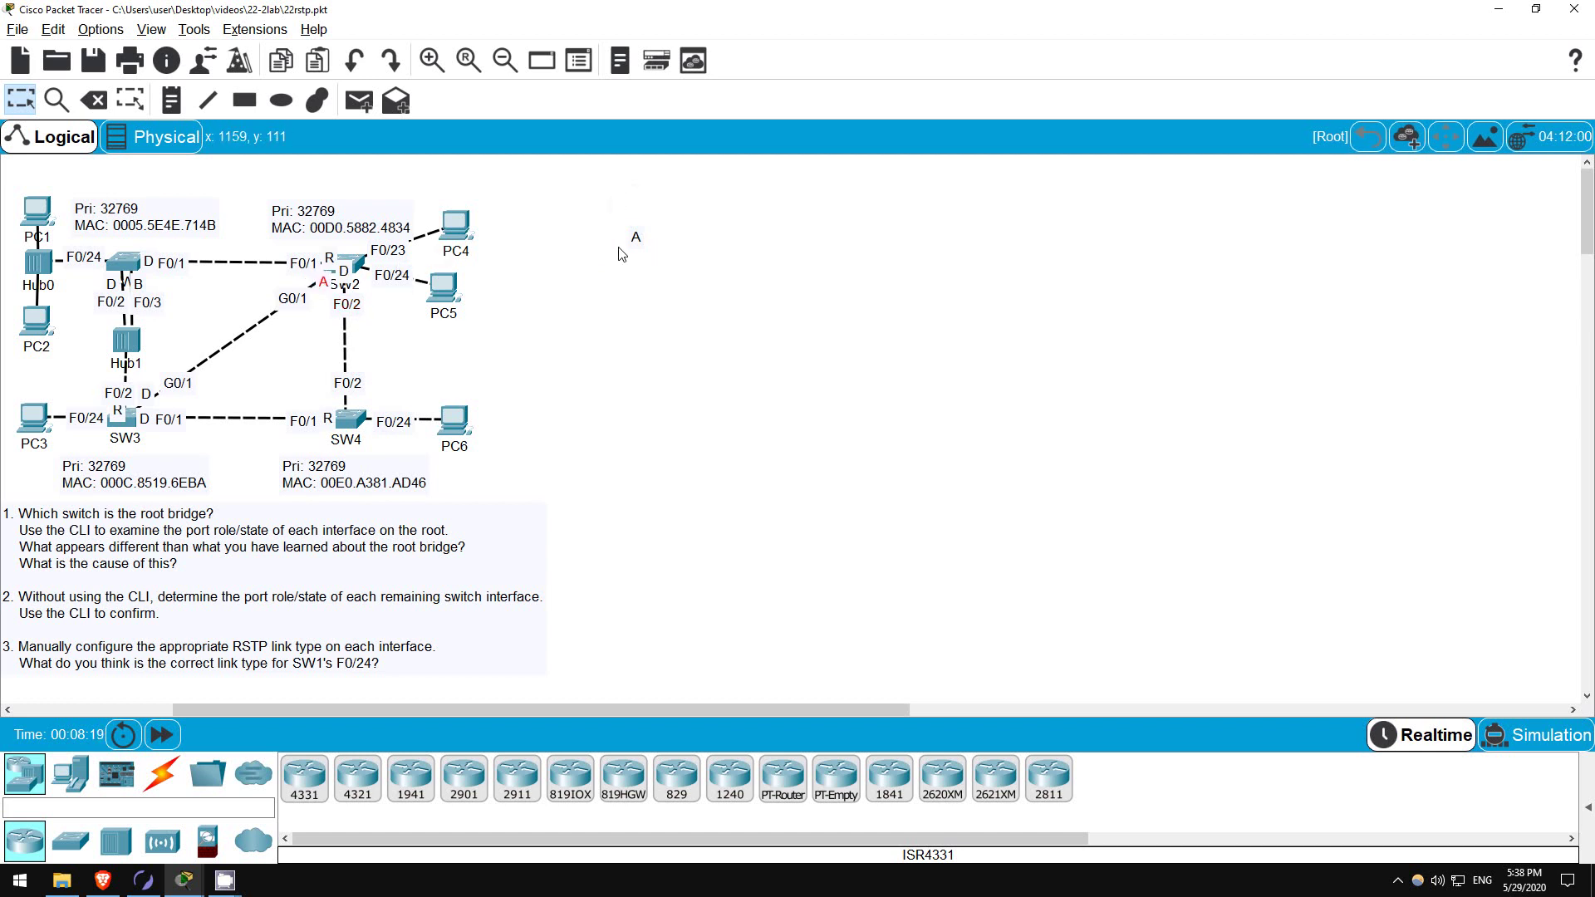
pyautogui.moveTo(641, 241); pyautogui.dragTo(359, 403)
# Run sh span on SW2 and highlight Fa0/1 as its root port.
pyautogui.click(532, 334)
pyautogui.click(349, 264)
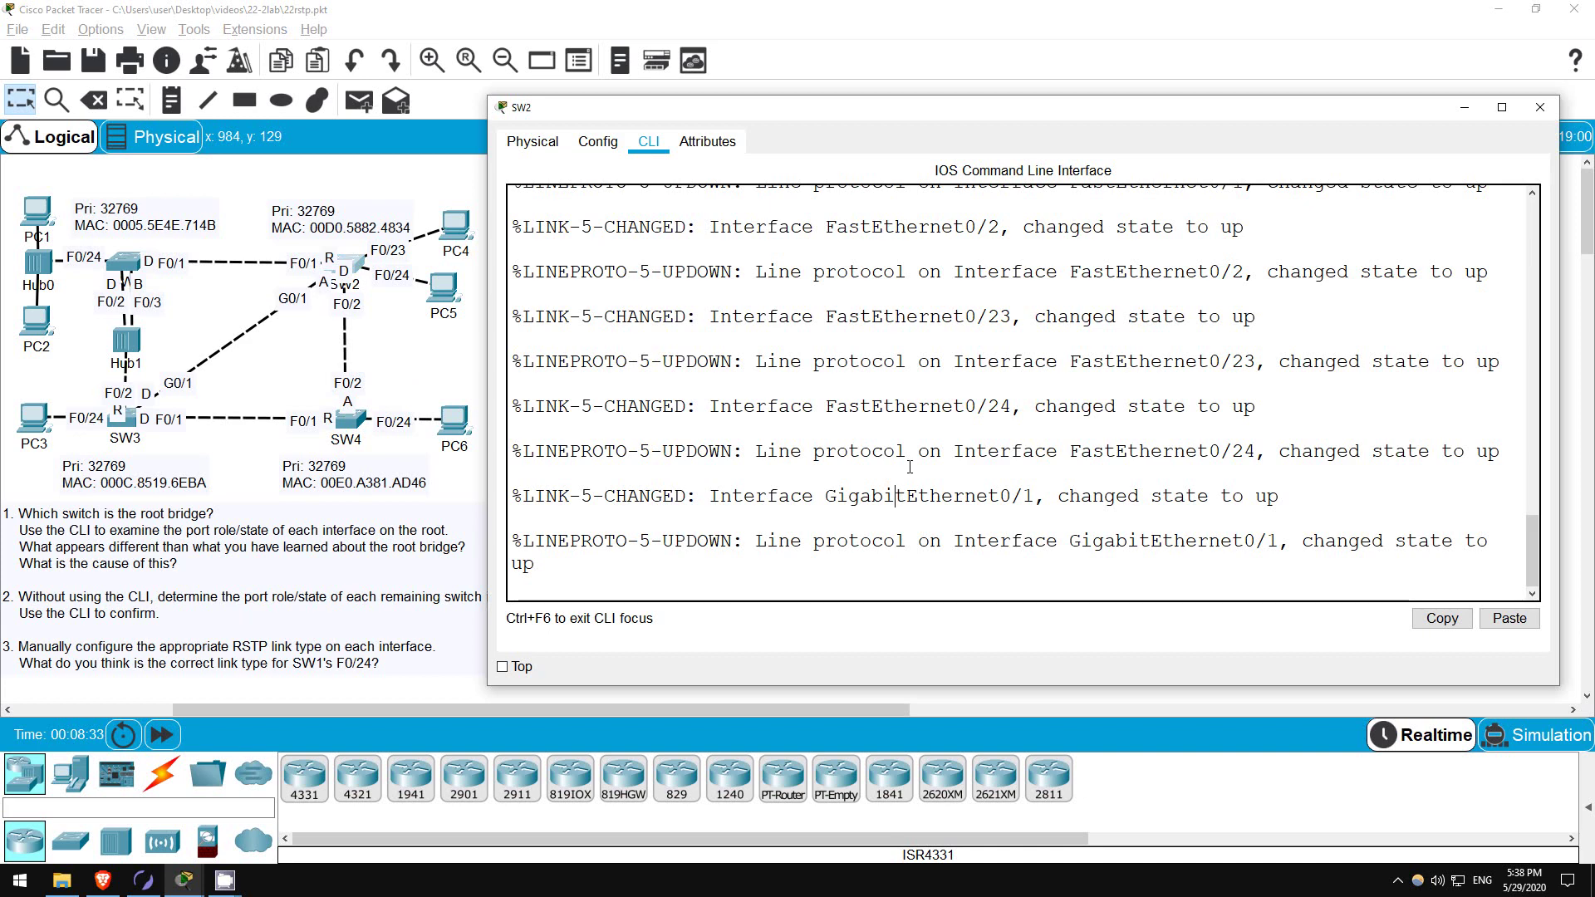
pyautogui.press('Return')
pyautogui.press('Return')
pyautogui.write('en')
pyautogui.press('Return')
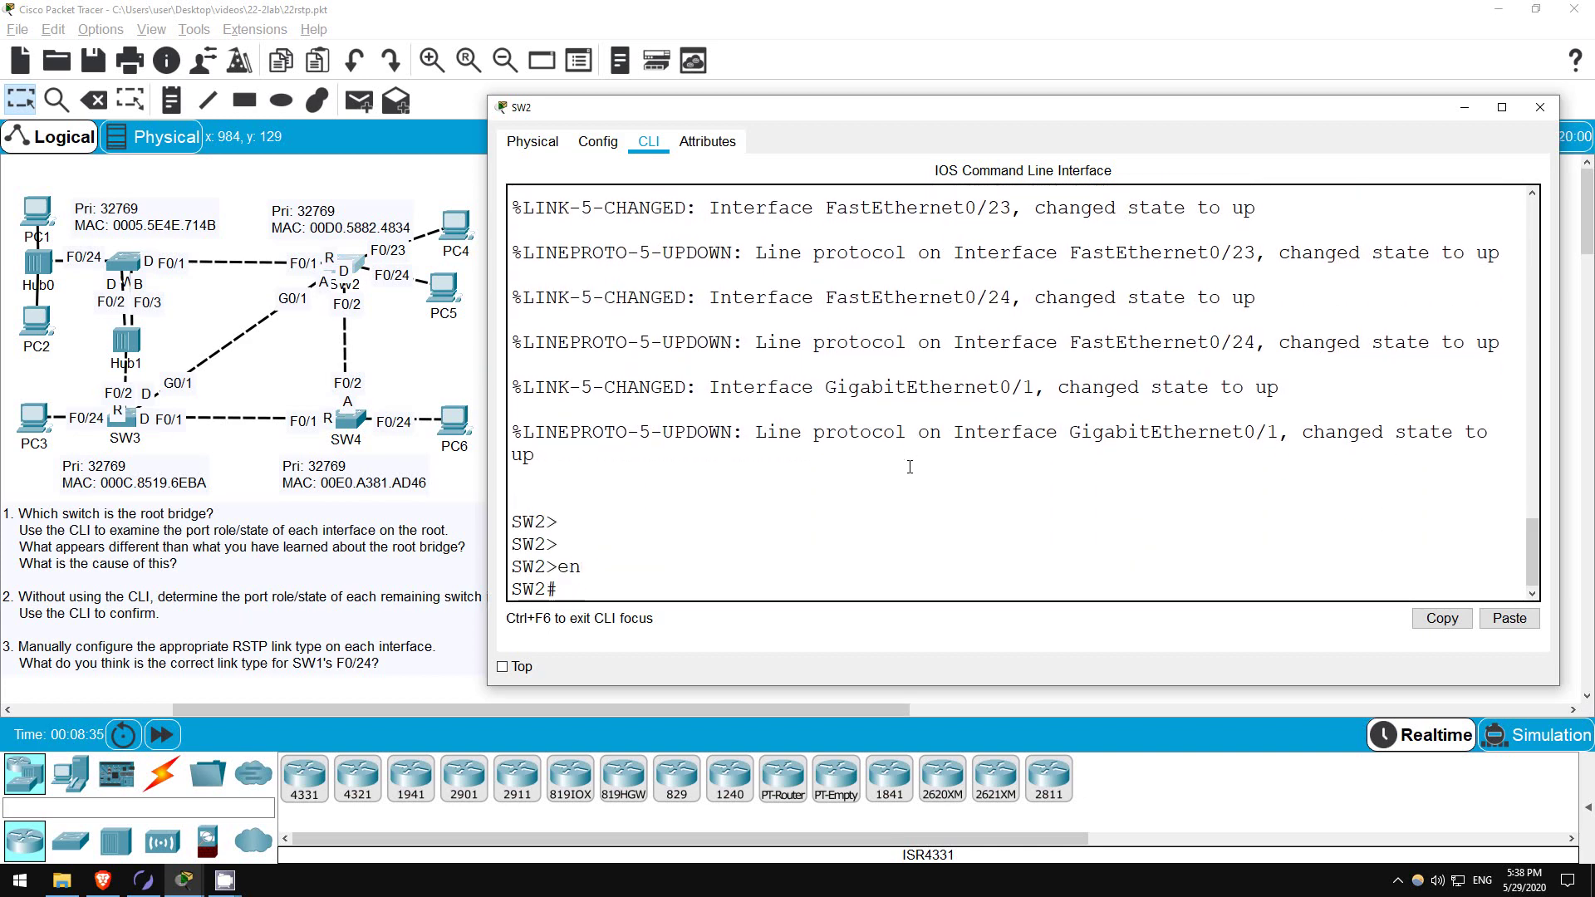
pyautogui.write('sh span')
pyautogui.press('Return')
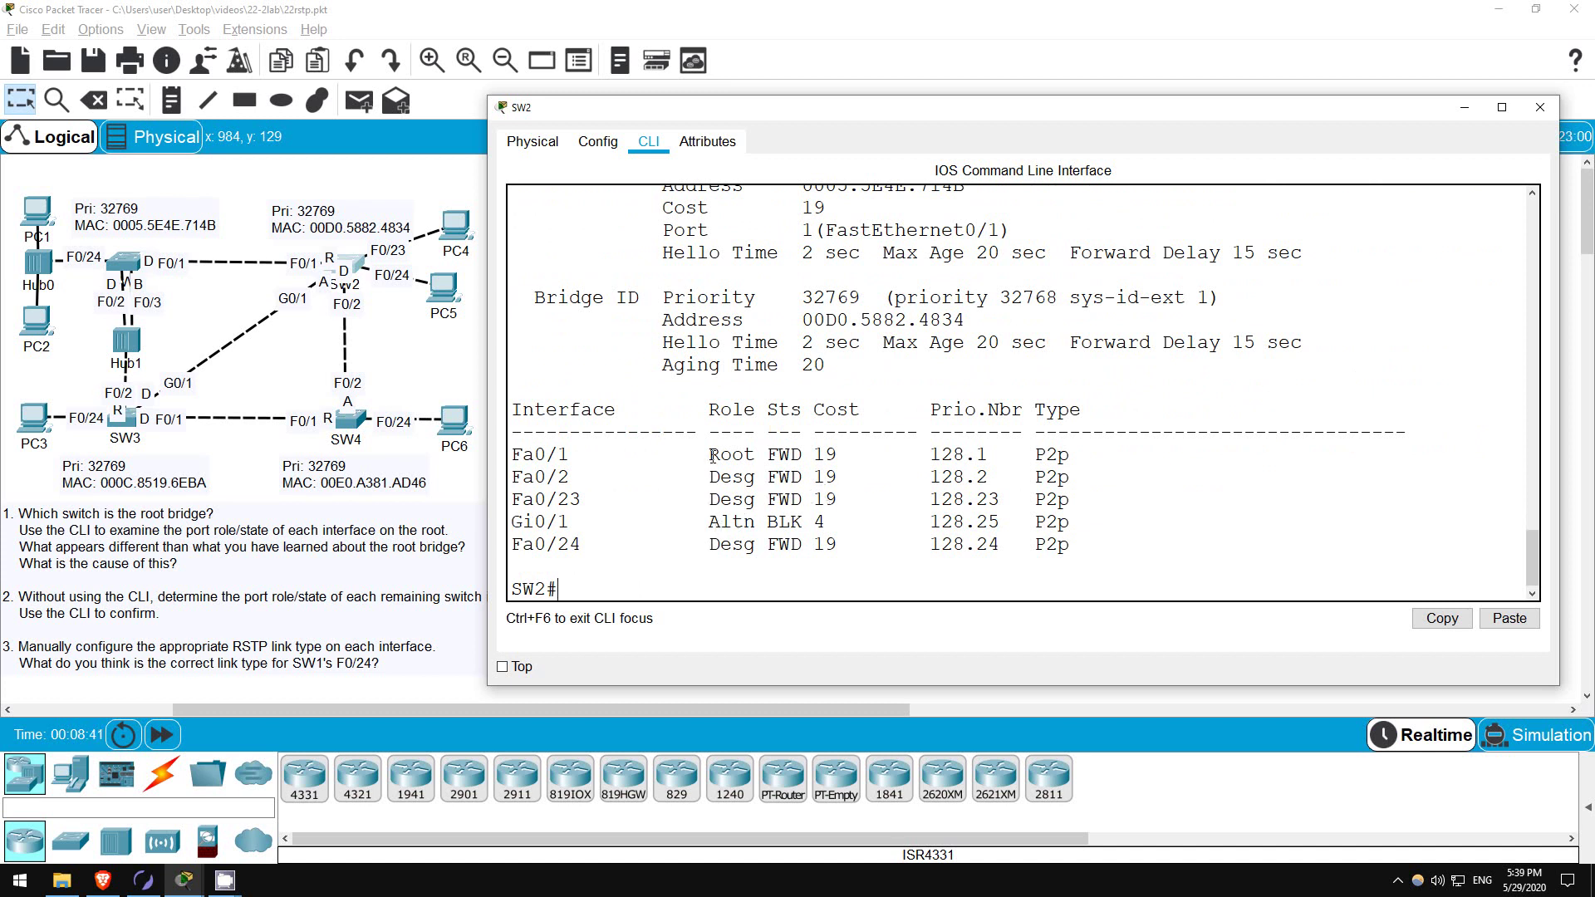
pyautogui.moveTo(707, 455); pyautogui.dragTo(757, 544)
pyautogui.click(723, 490)
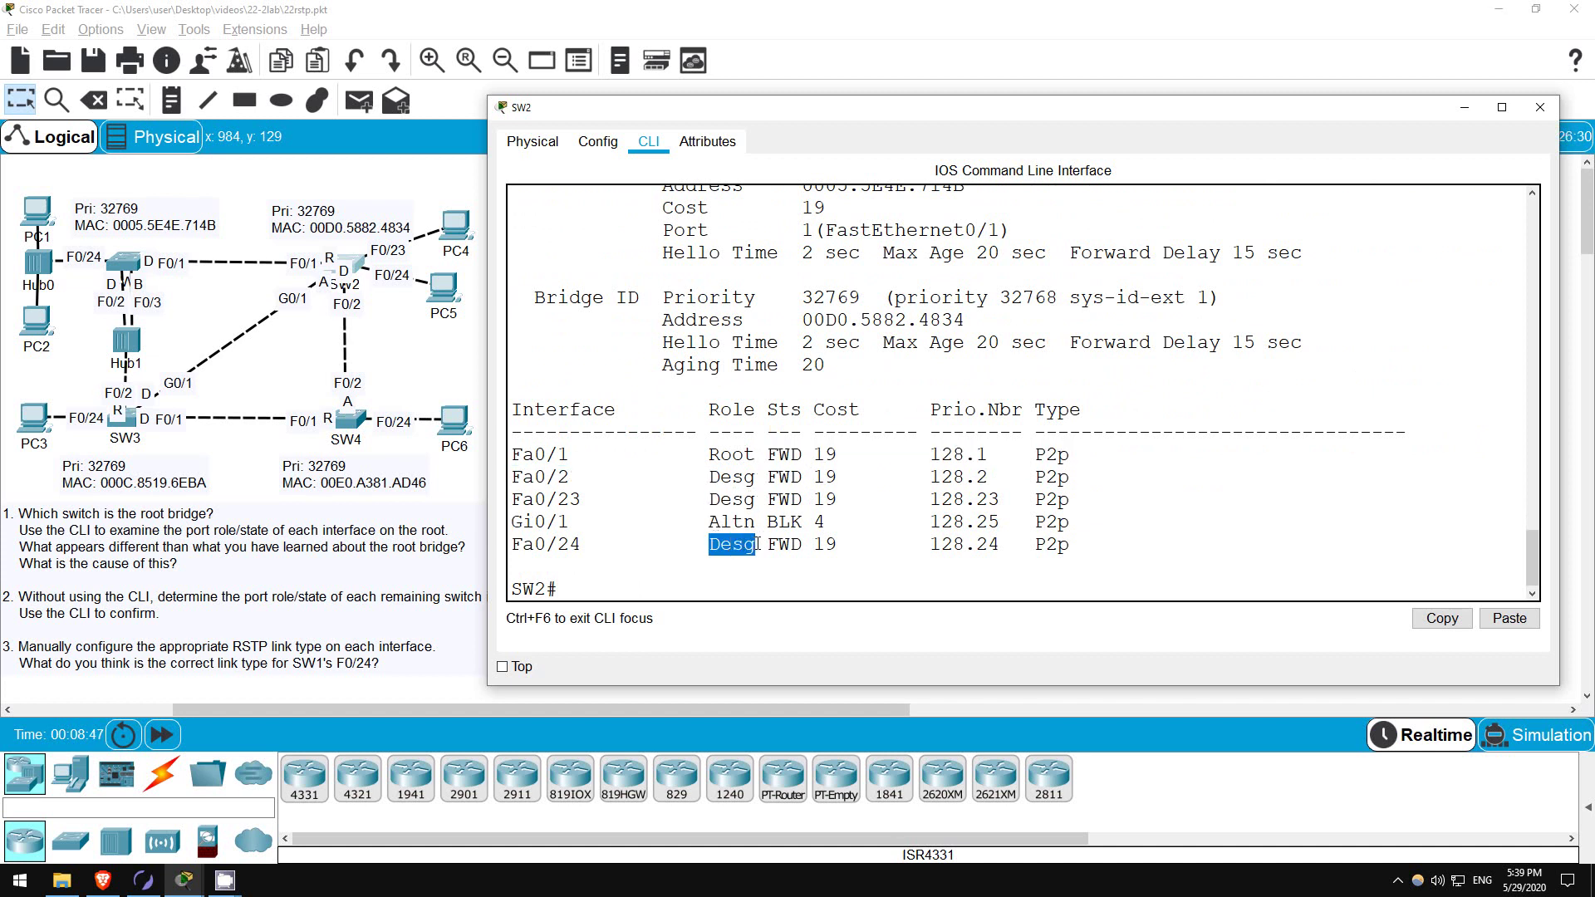
pyautogui.click(639, 590)
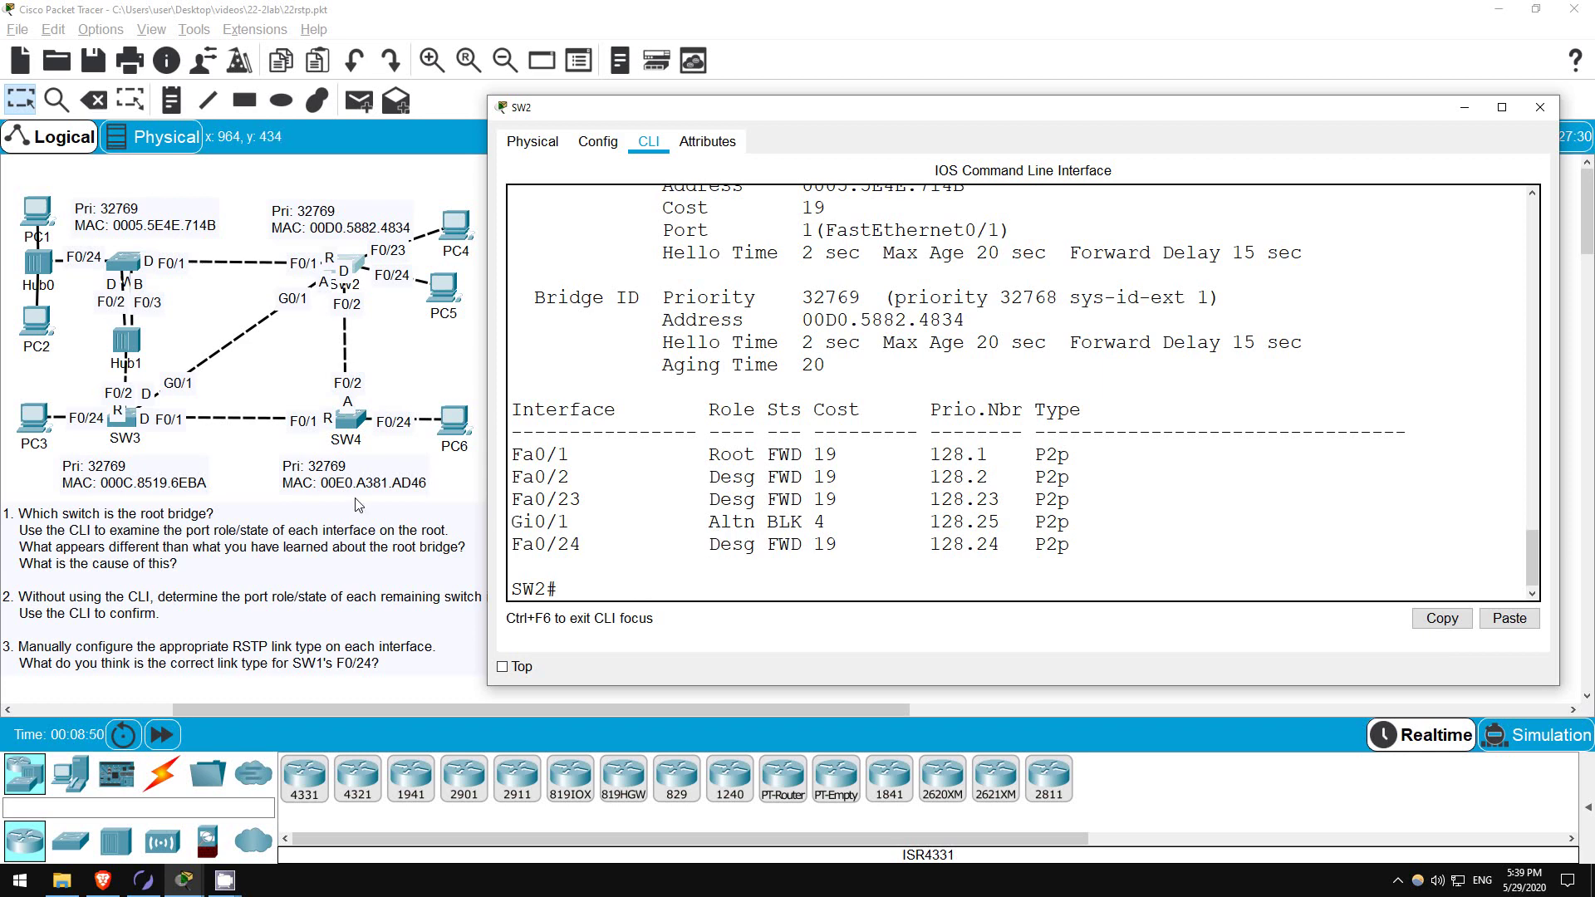
# Run sh span on SW3, highlighting Fa0/2 root and Fa0/1, Fa0/24 designated.
pyautogui.click(125, 422)
pyautogui.press('Return')
pyautogui.press('Return')
pyautogui.write('en')
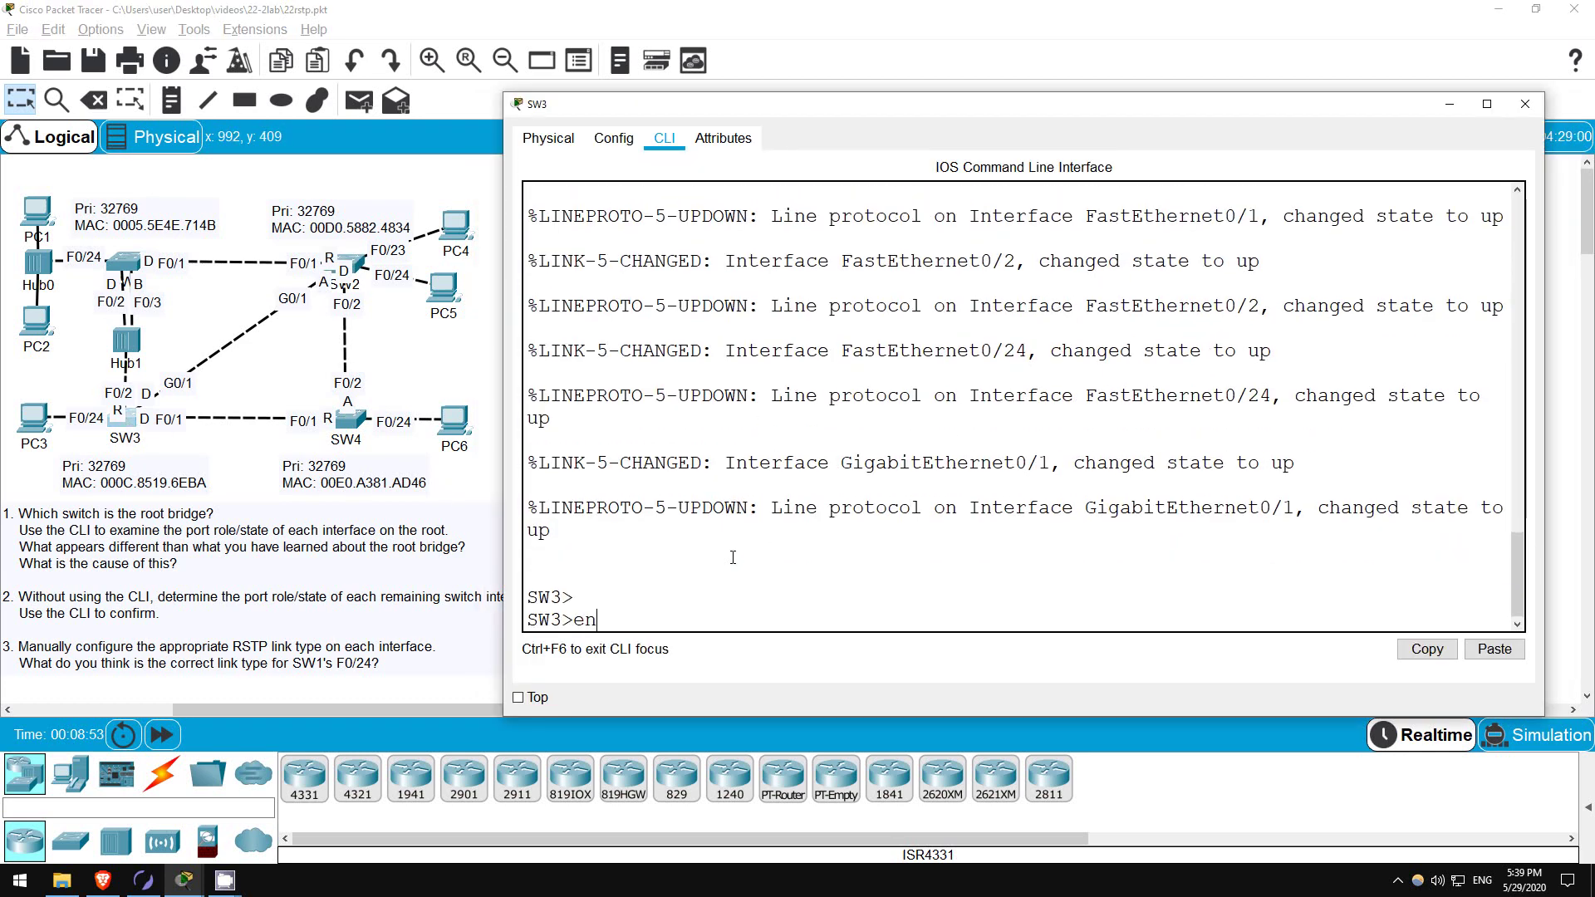
pyautogui.press('Return')
pyautogui.write('sh span')
pyautogui.press('Return')
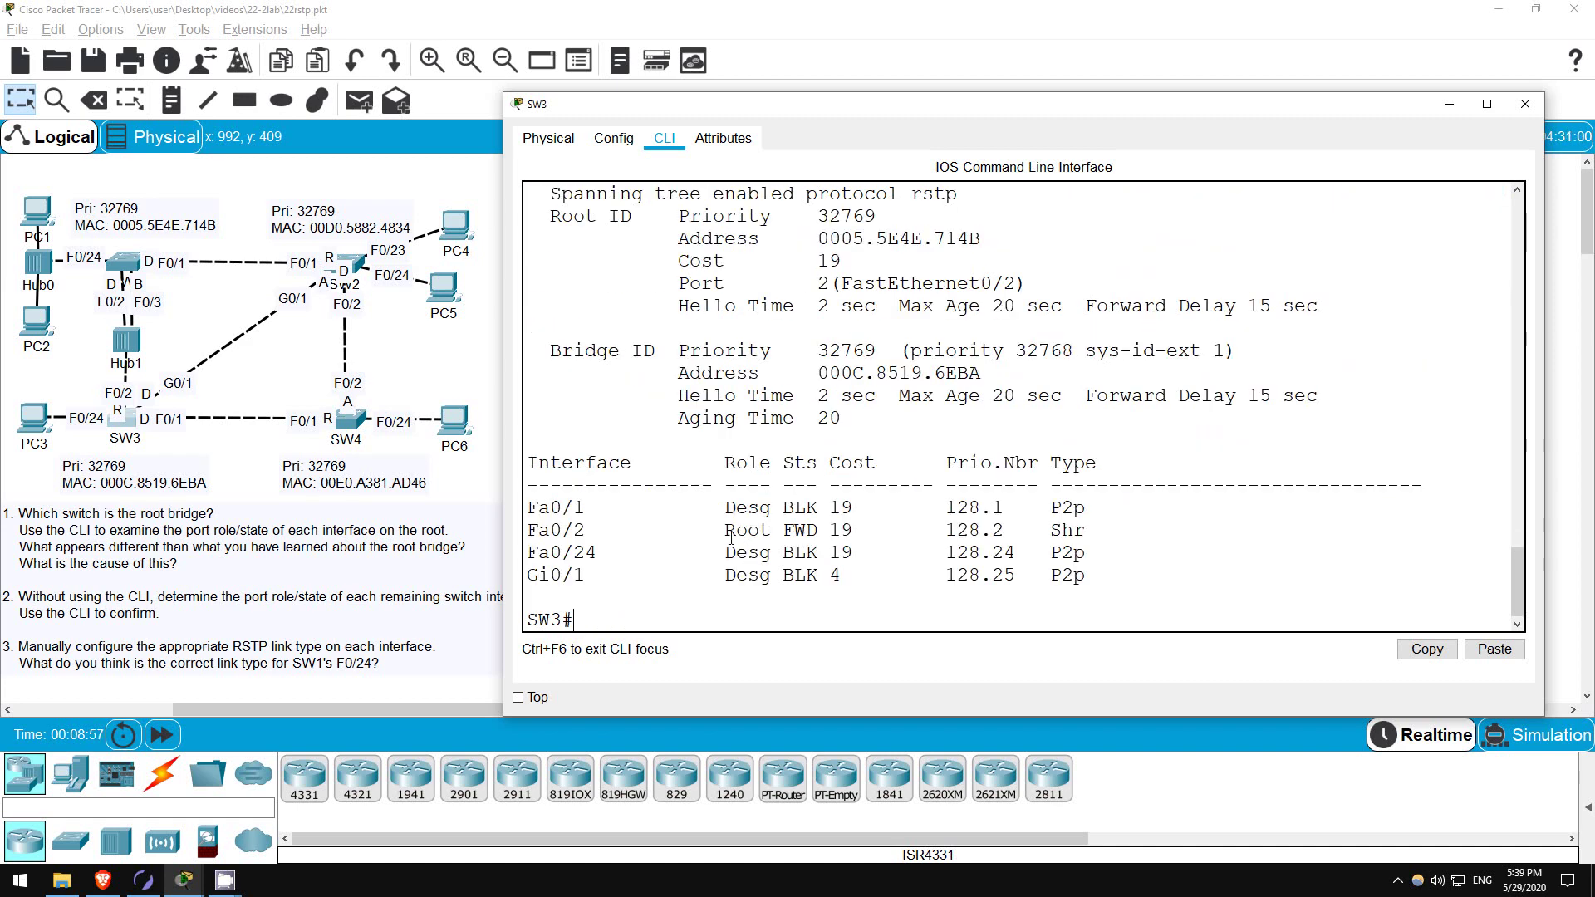
pyautogui.moveTo(725, 530); pyautogui.dragTo(772, 576)
pyautogui.moveTo(725, 507); pyautogui.dragTo(774, 507)
pyautogui.click(723, 555)
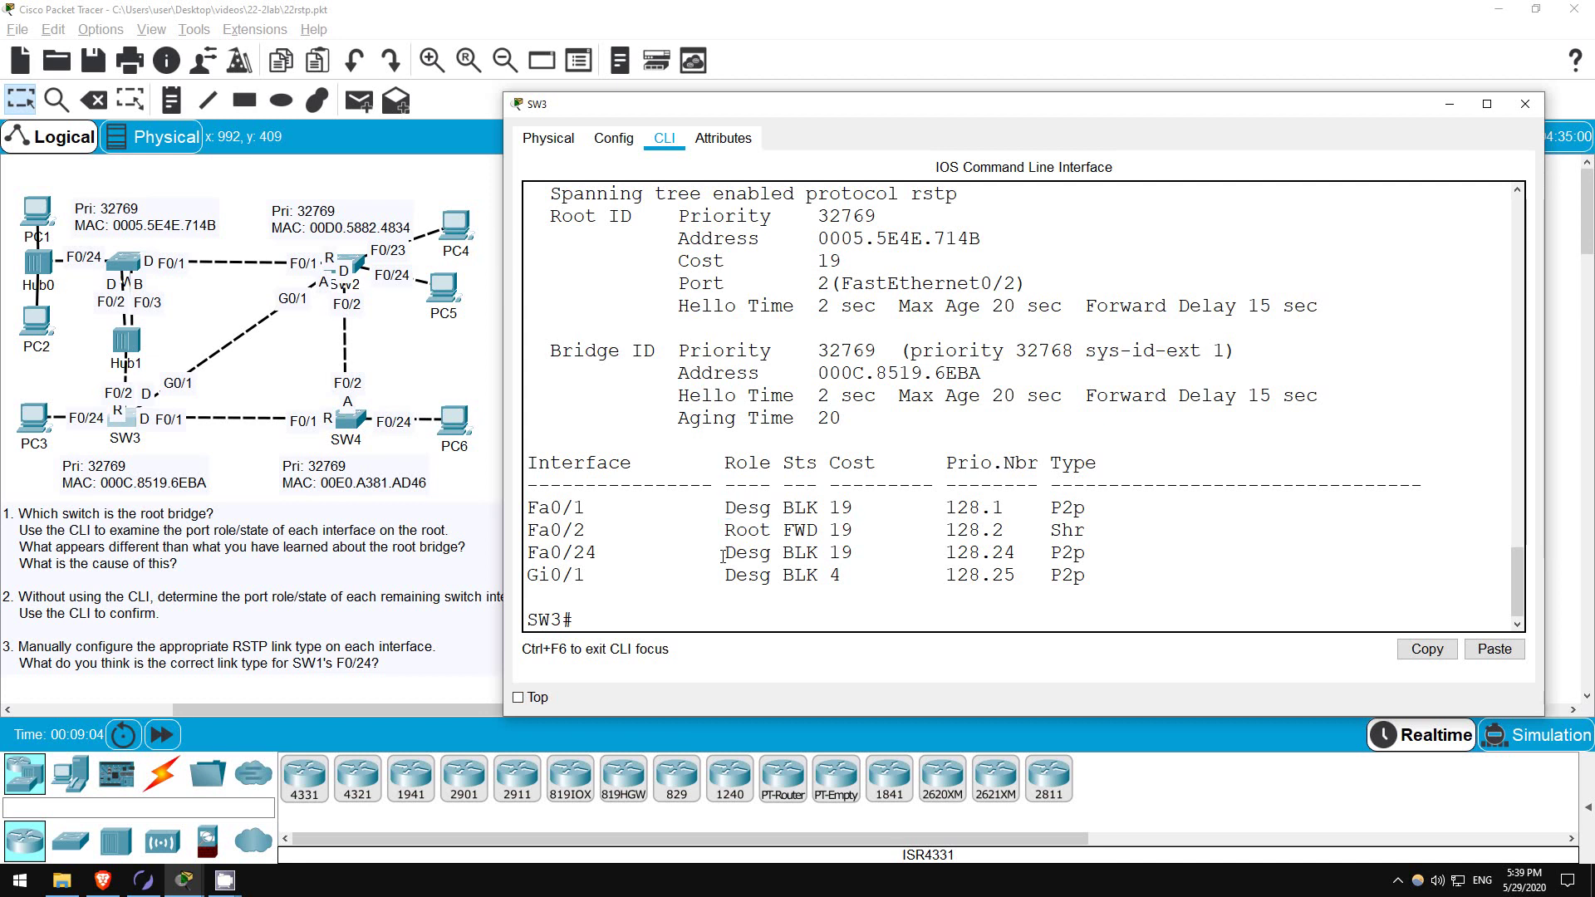
pyautogui.moveTo(722, 555); pyautogui.dragTo(741, 555)
pyautogui.click(726, 552)
# Run sh span on SW4 to show Fa0/1 root and Fa0/2 alternate blocking.
pyautogui.click(359, 422)
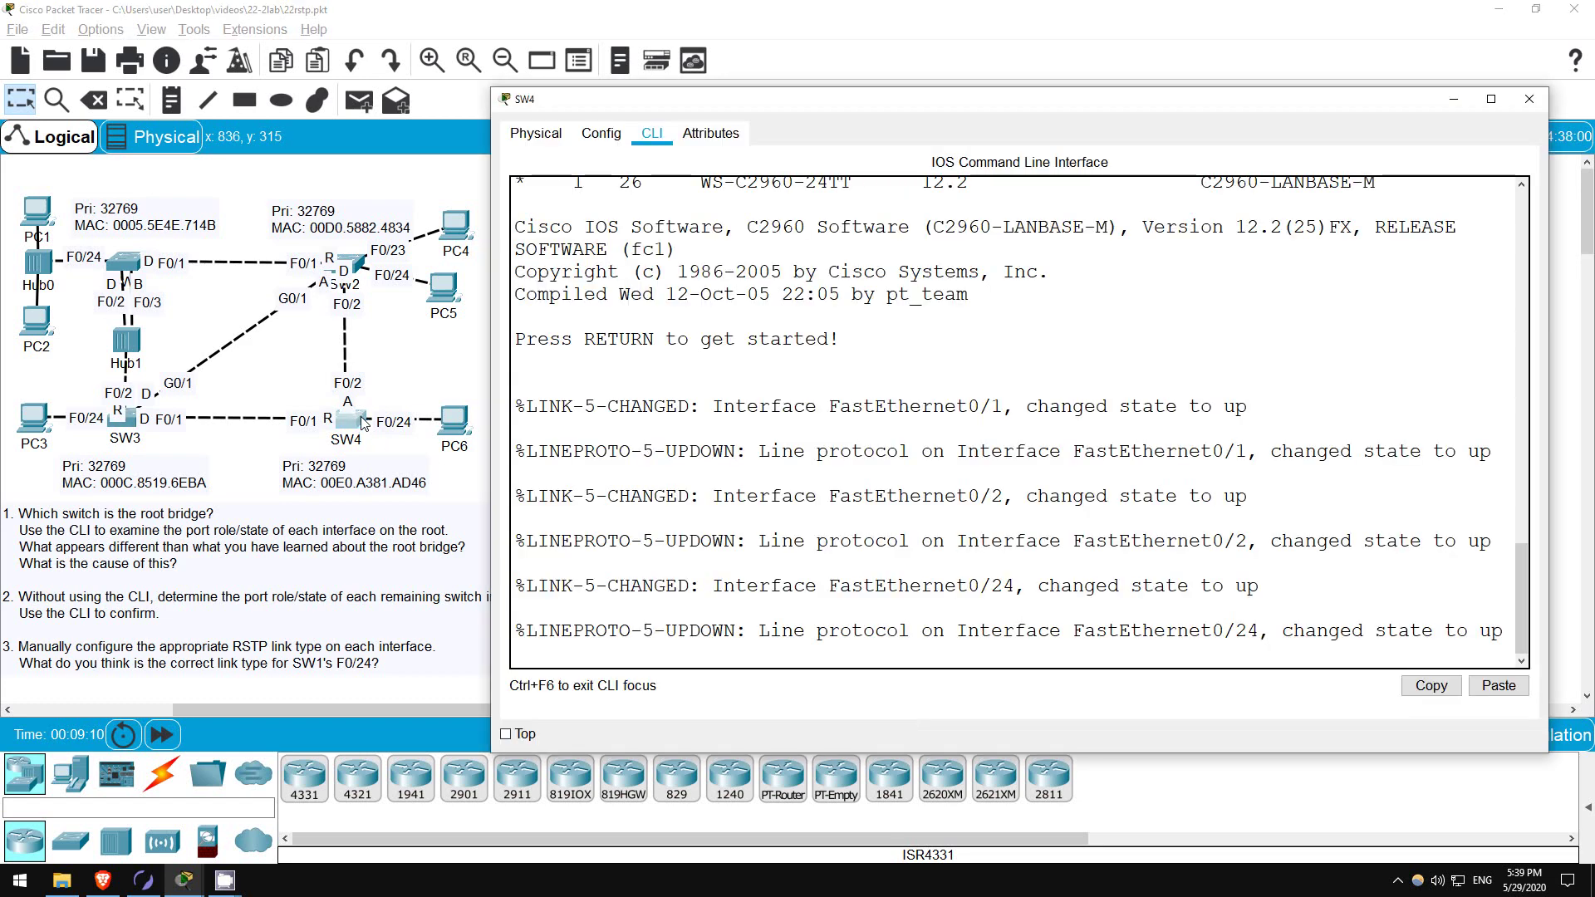
pyautogui.press('Return')
pyautogui.press('Return')
pyautogui.write('en')
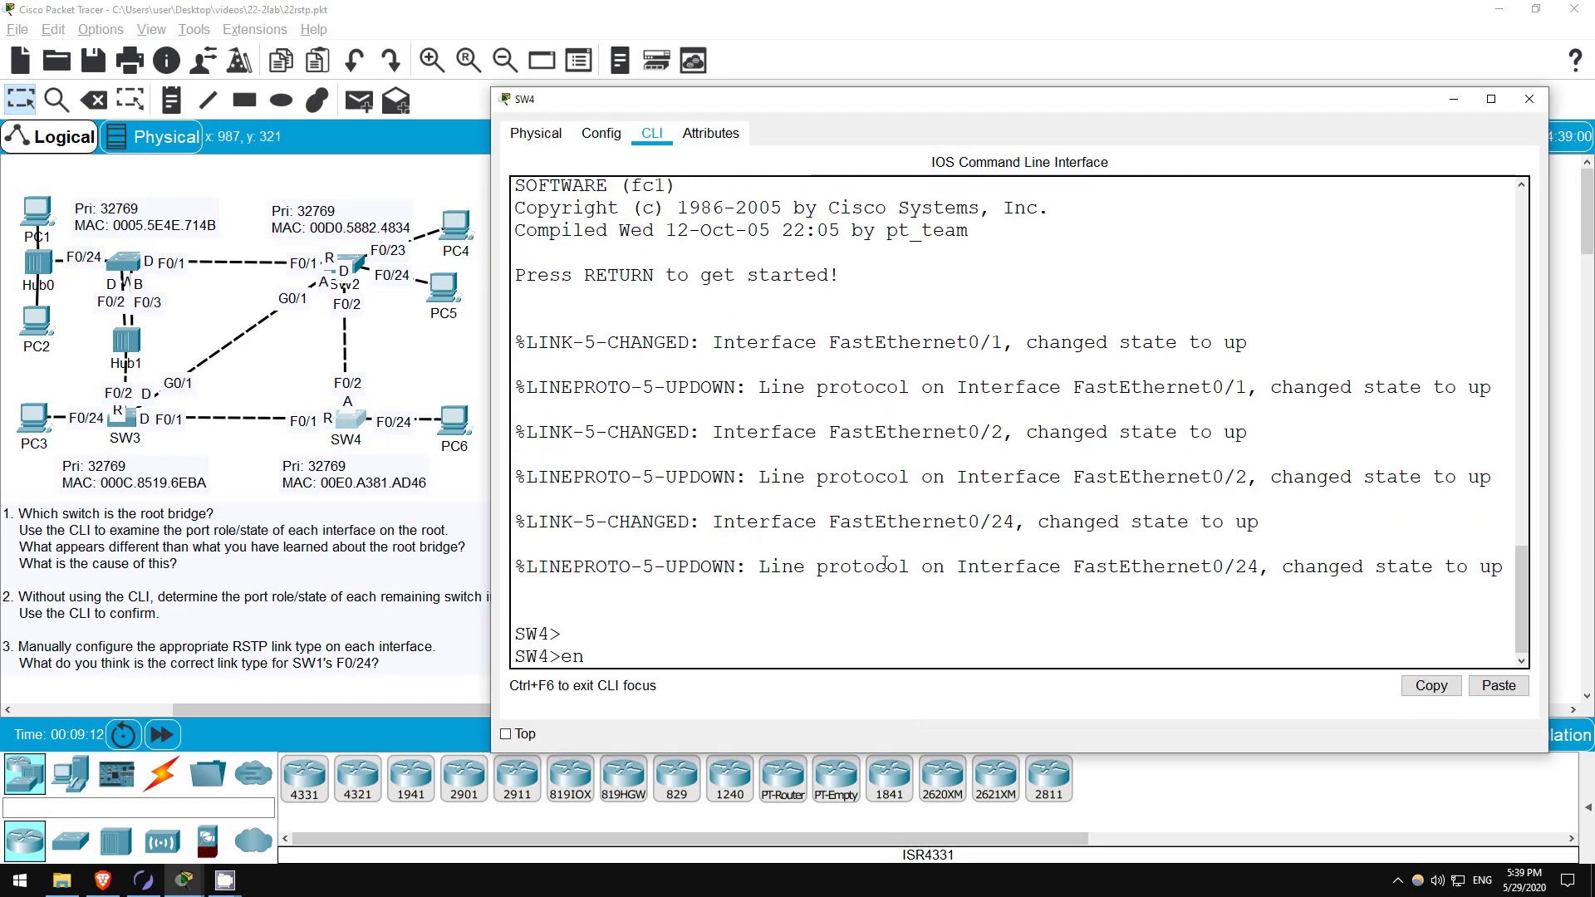
pyautogui.press('Return')
pyautogui.press('Return')
pyautogui.write('sh span')
pyautogui.press('Return')
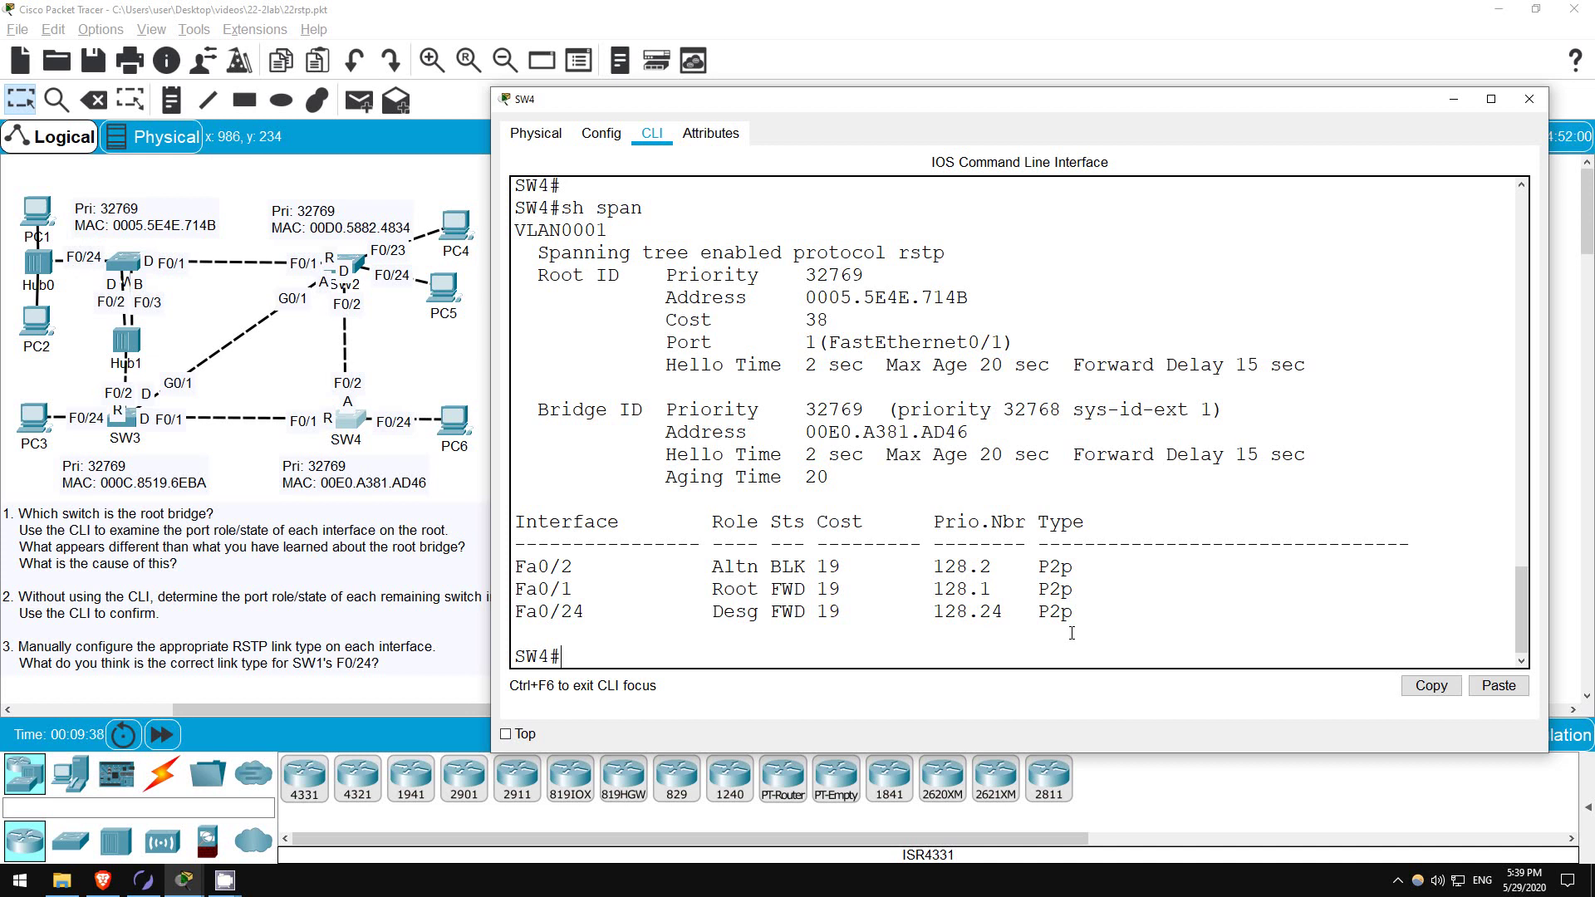
# Set spanning-tree link-type point-to-point on SW4's interface range f0/1 - 2.
pyautogui.write('conf t')
pyautogui.press('Return')
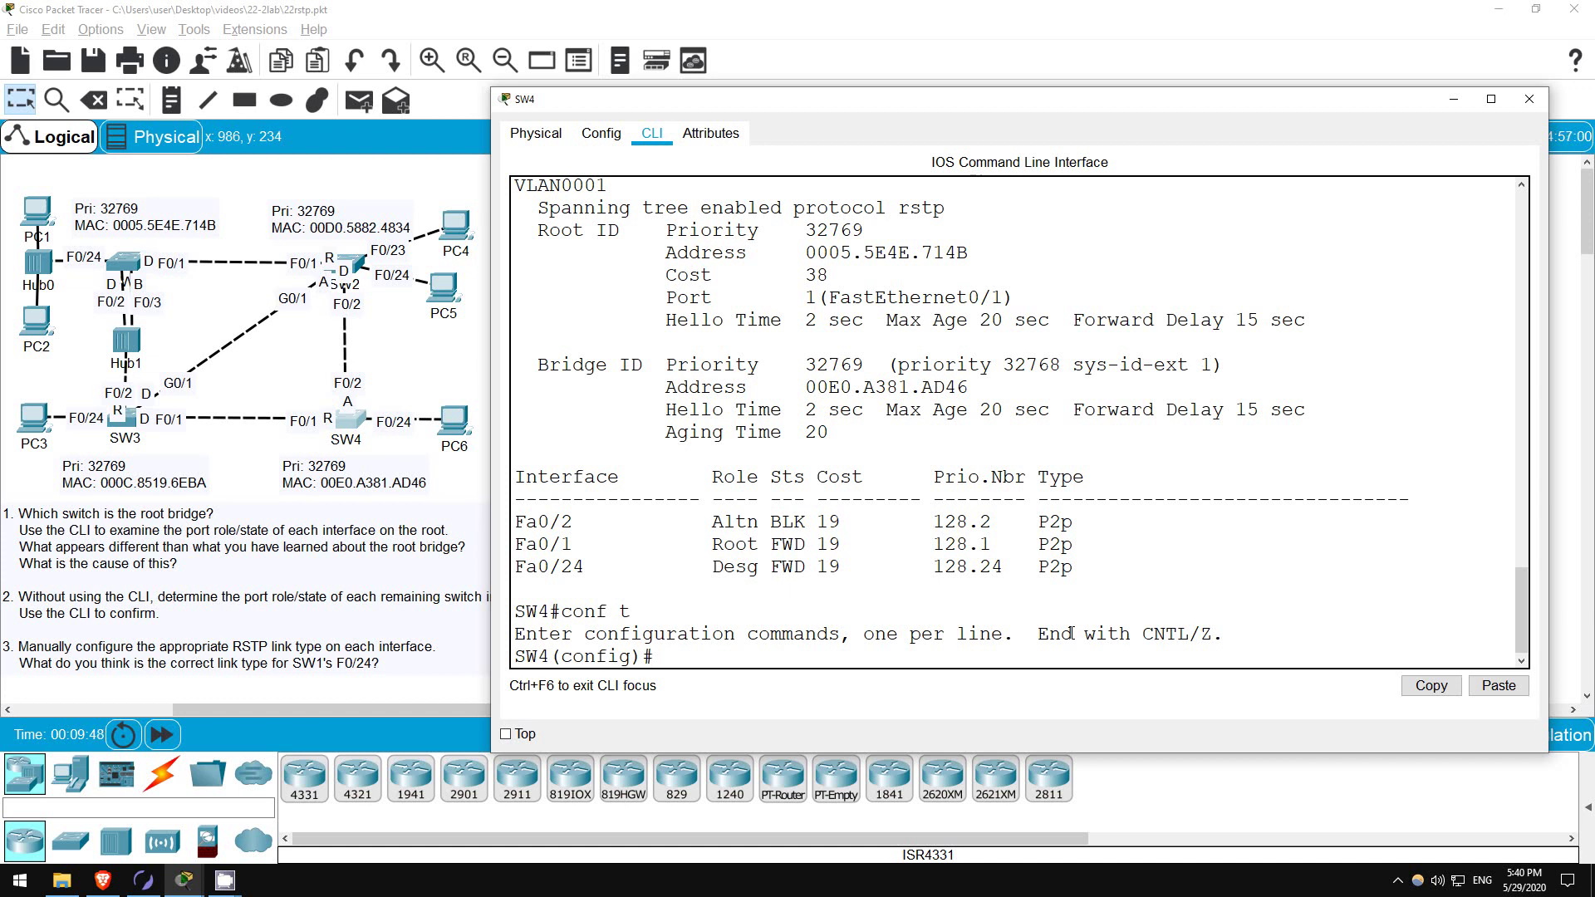
pyautogui.write('int range f0/1 - 2')
pyautogui.press('Return')
pyautogui.write('span')
pyautogui.press('Tab')
pyautogui.write('link')
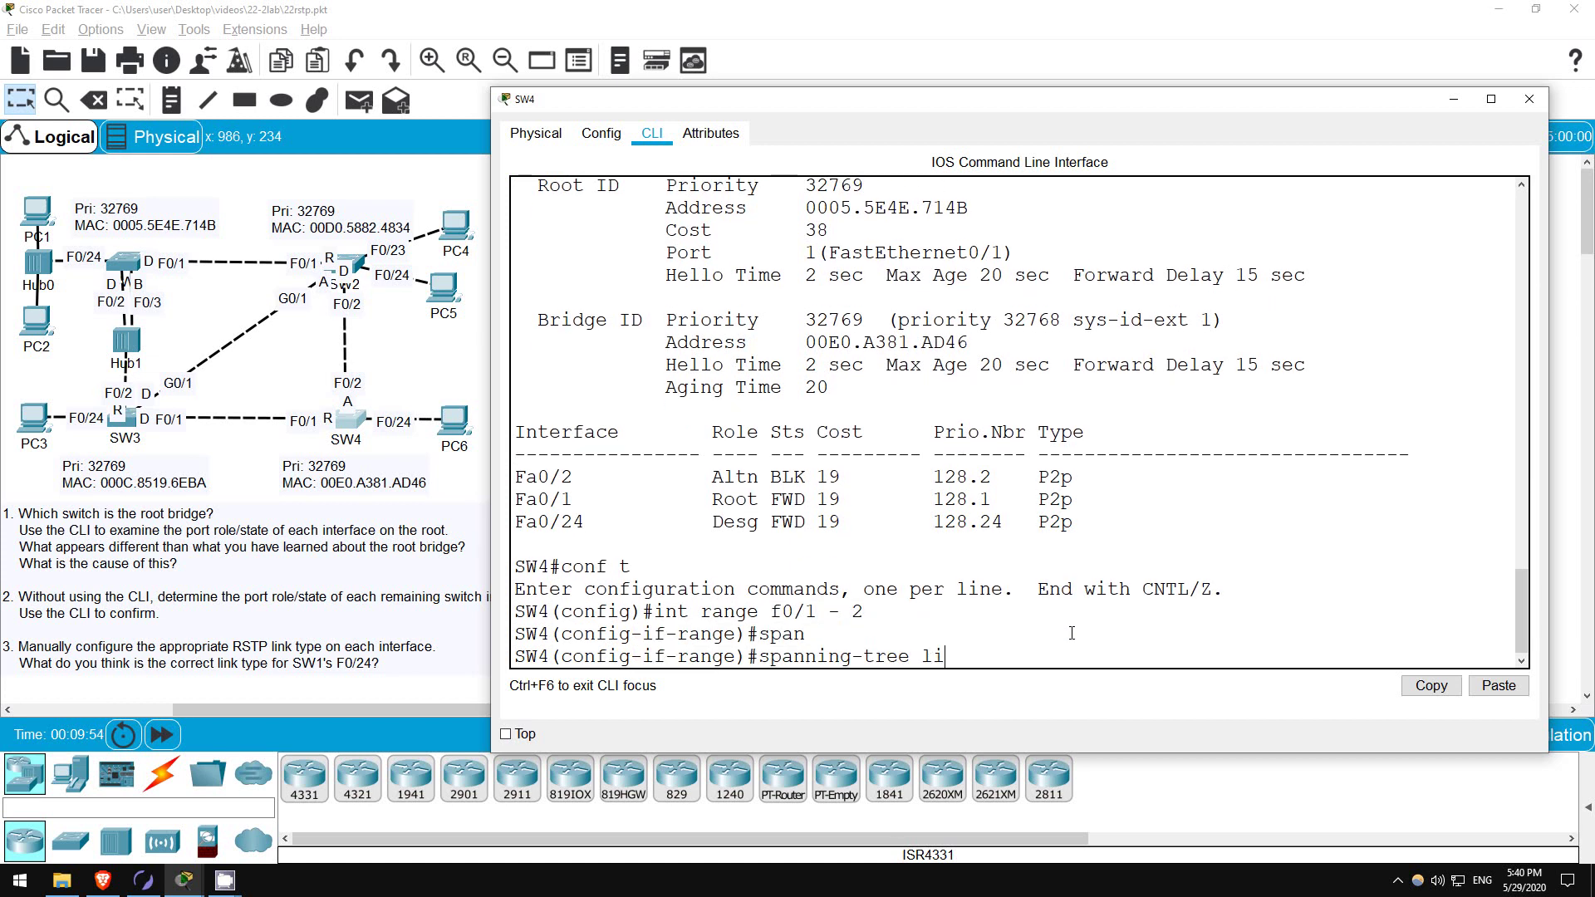
pyautogui.press('Tab')
pyautogui.write('po')
pyautogui.press('Tab')
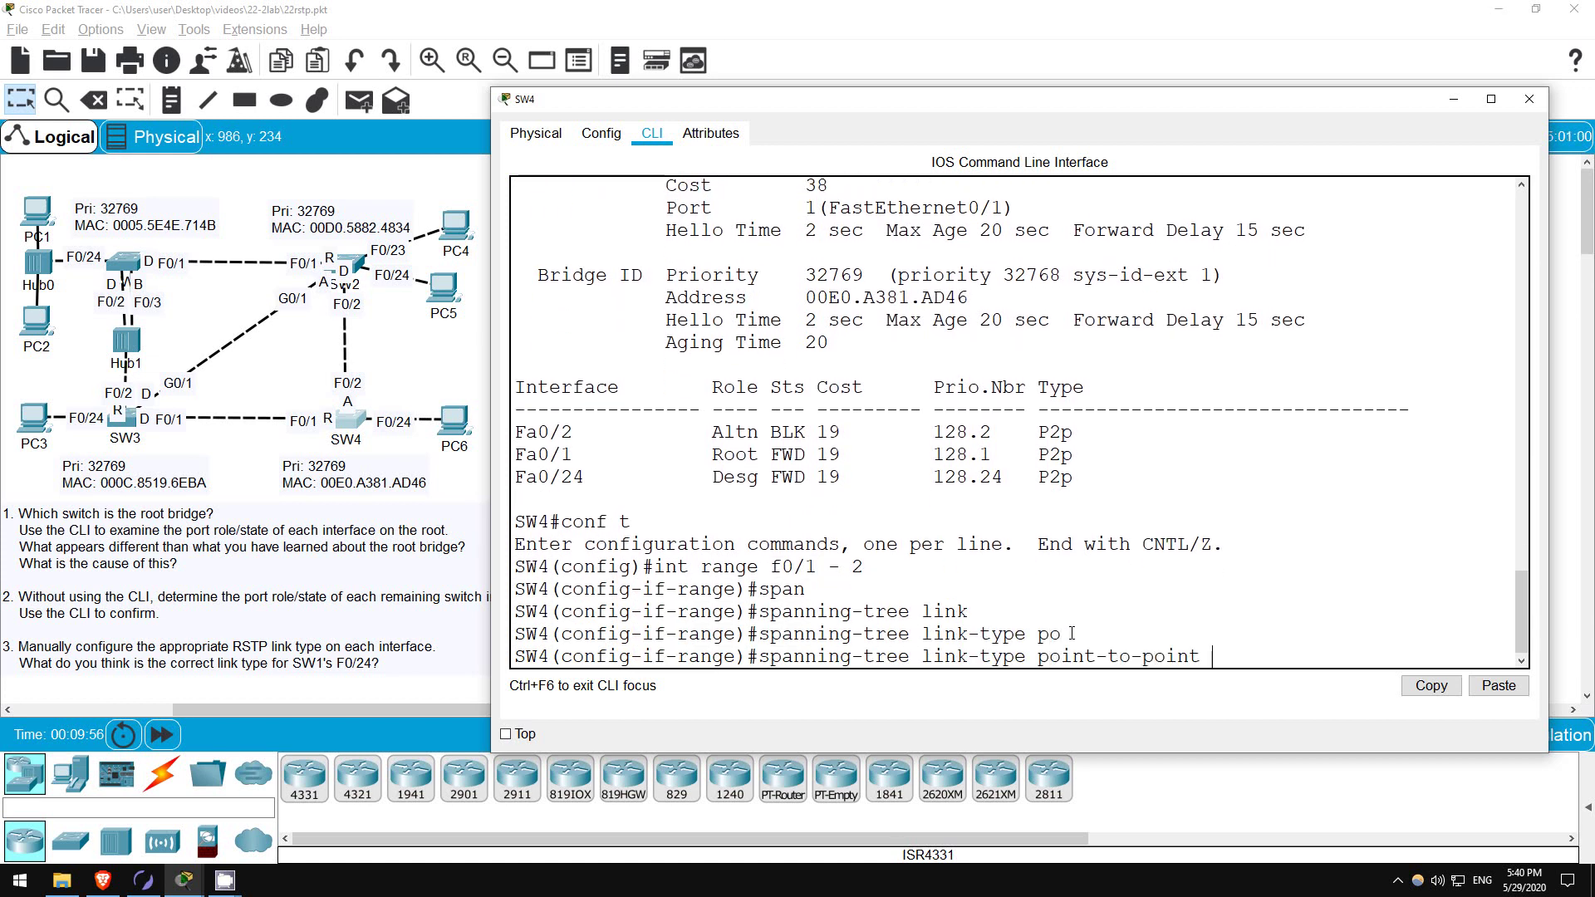
pyautogui.press('Return')
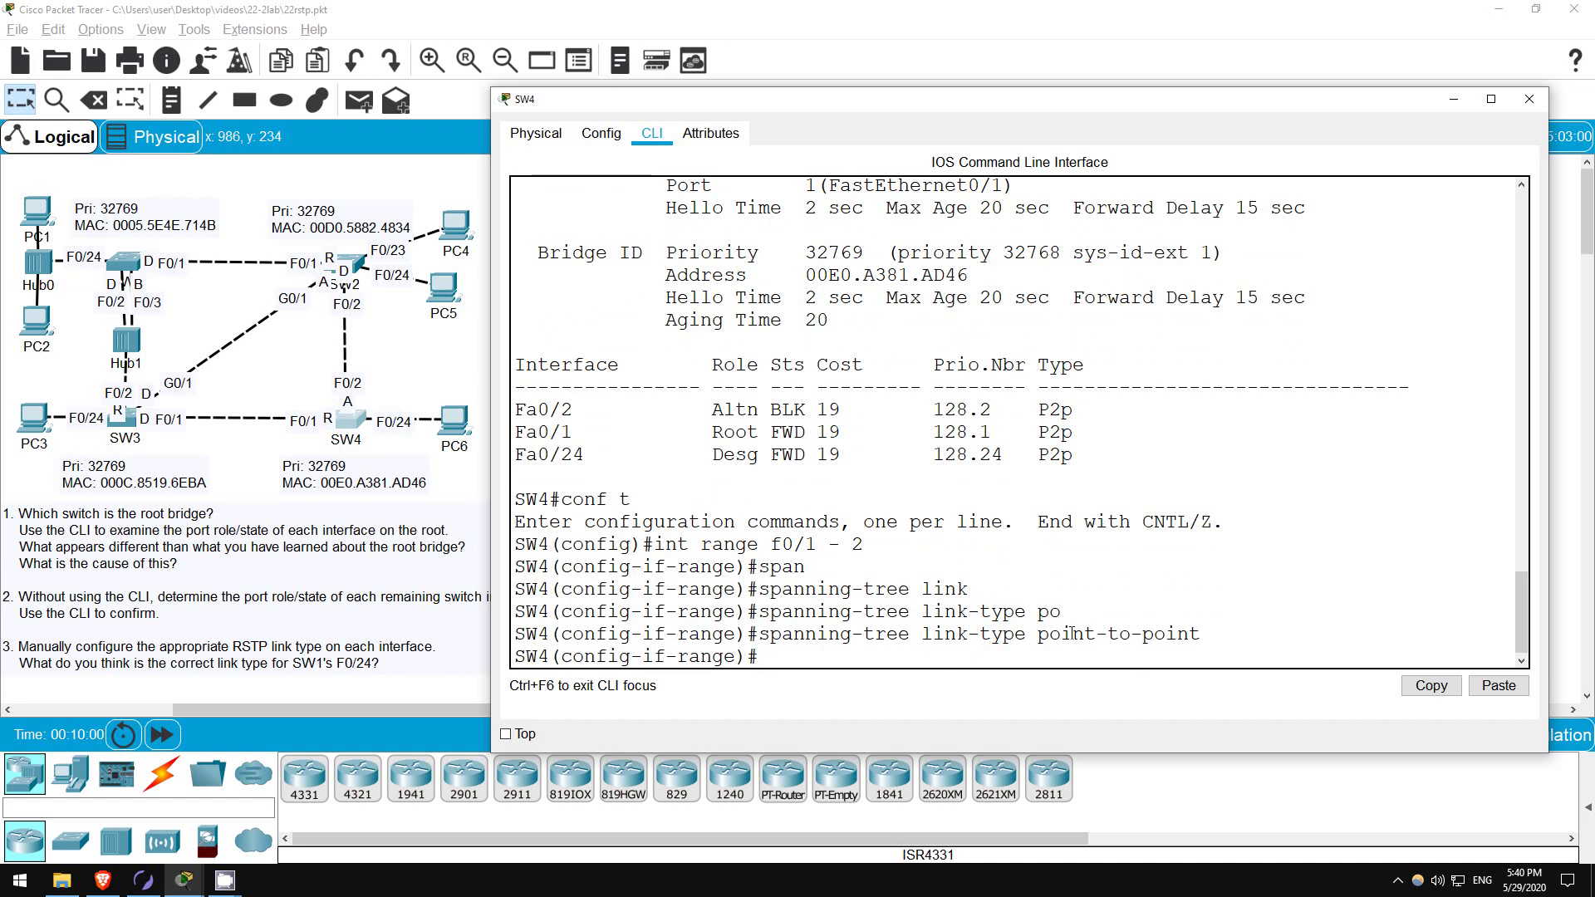
# Enable spanning-tree portfast on SW4's interface f0/24.
pyautogui.write('int f0/24')
pyautogui.press('Return')
pyautogui.press('Return')
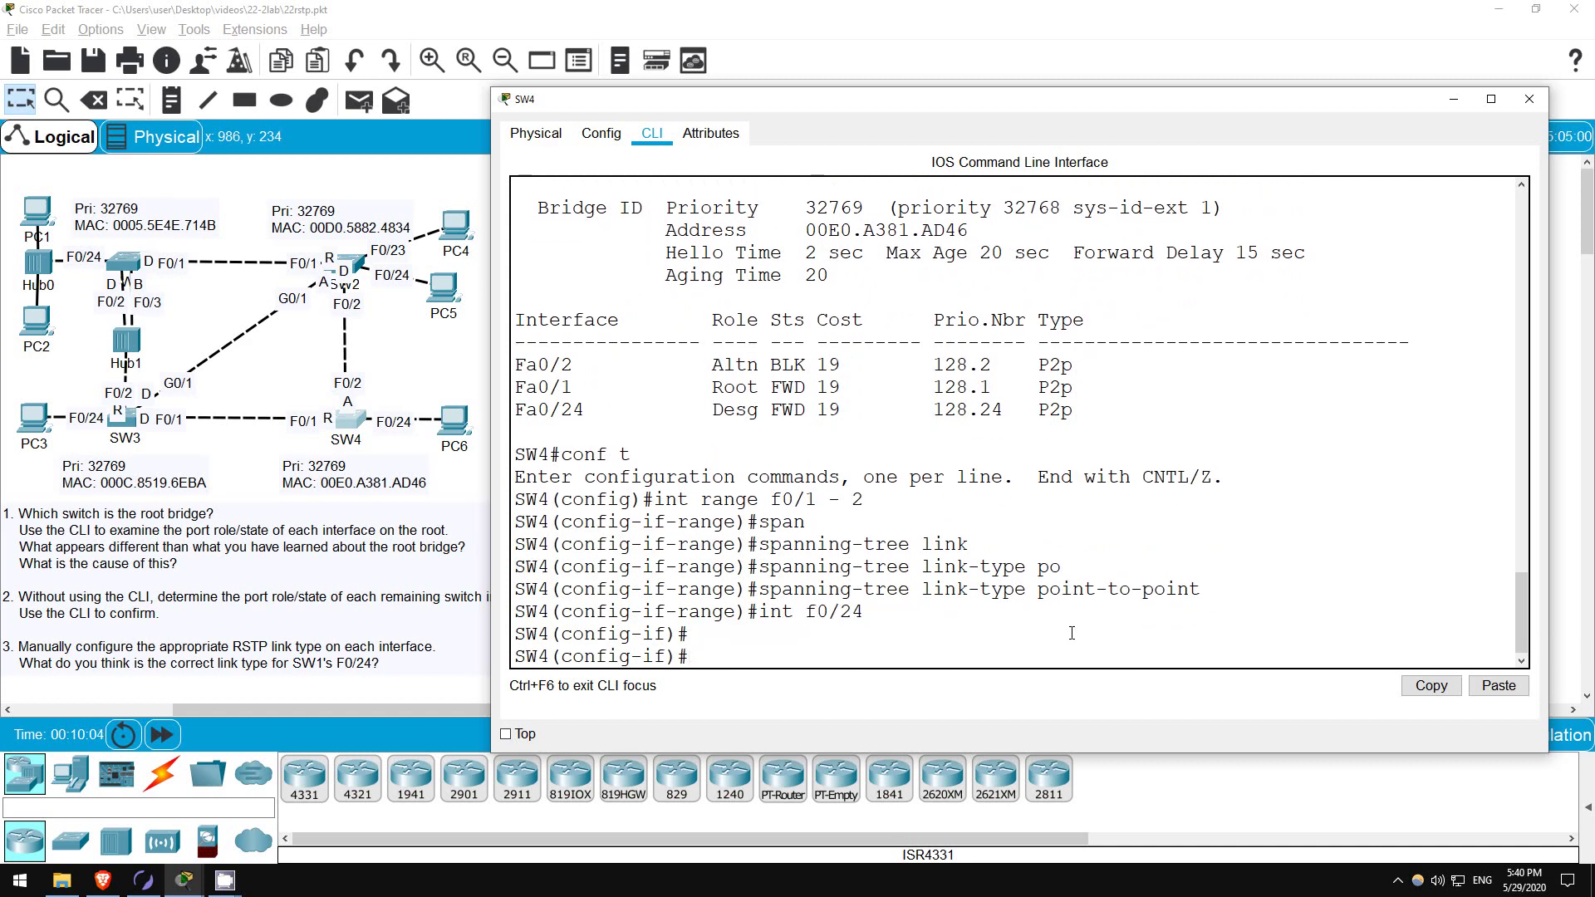
pyautogui.write('span')
pyautogui.press('Tab')
pyautogui.write('portf')
pyautogui.press('Tab')
pyautogui.press('Return')
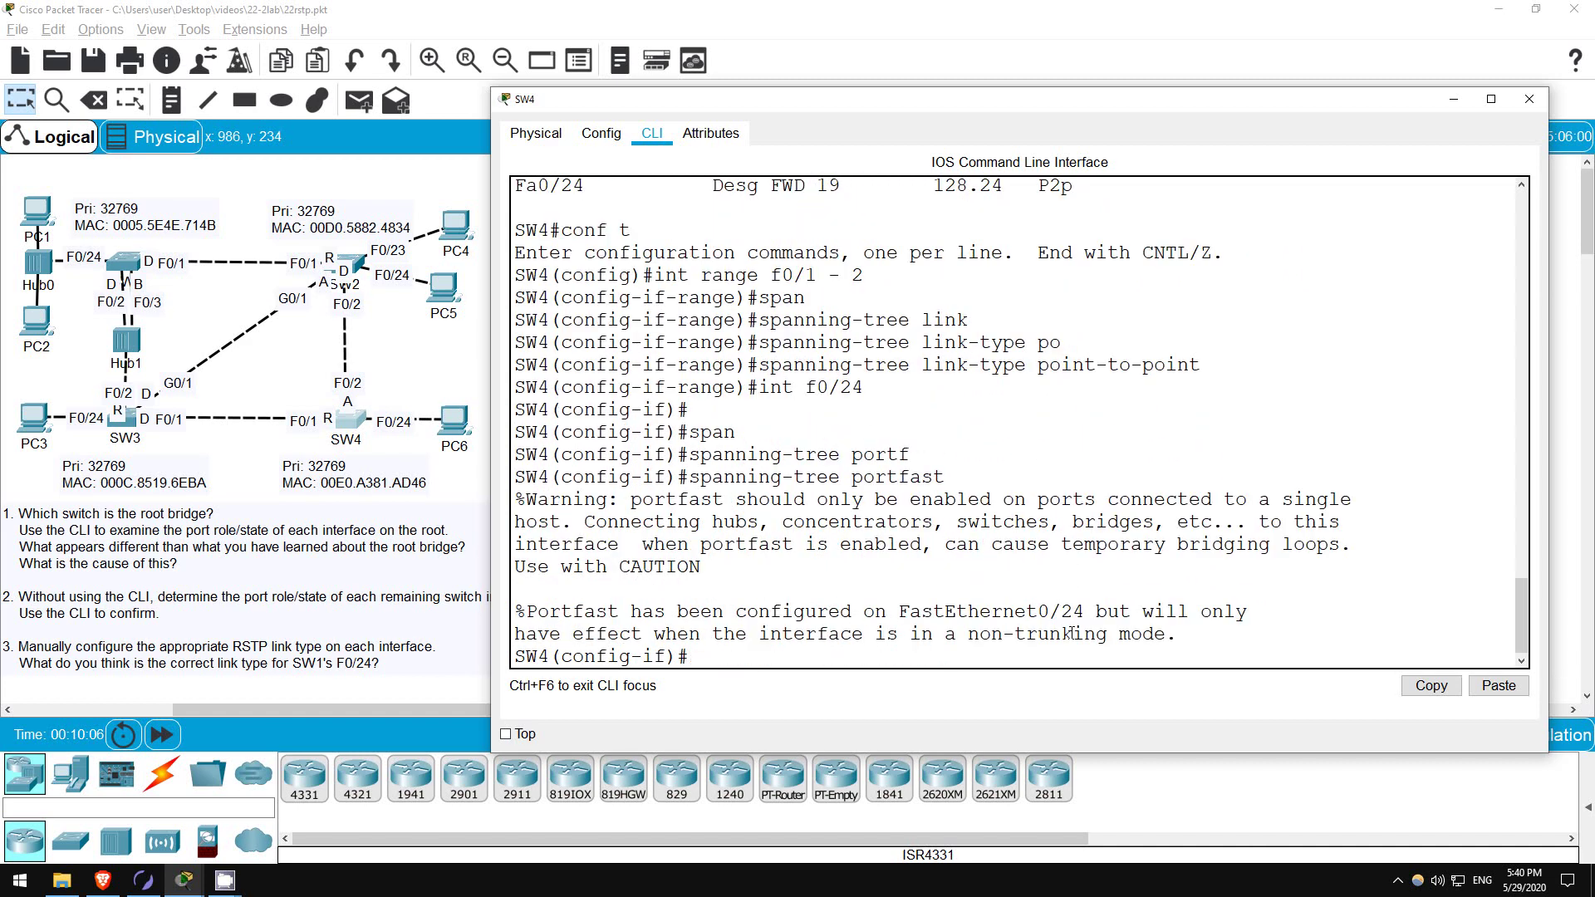
pyautogui.press('Return')
pyautogui.press('Return')
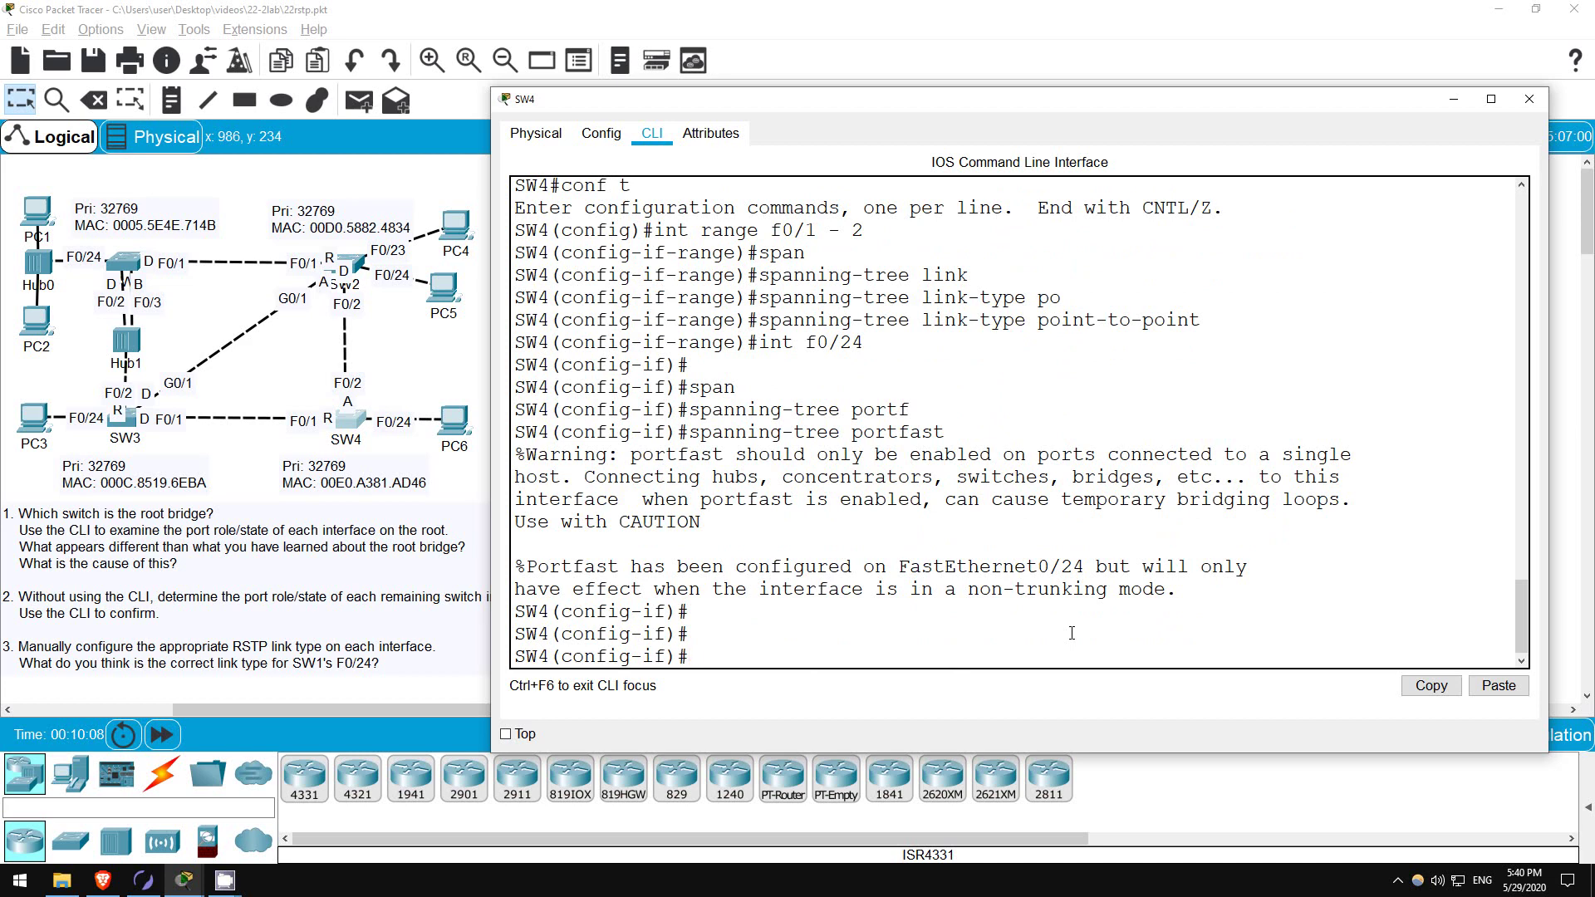
# Run do sh span on SW4 and check Fa0/1 and Fa0/2 show P2p link type.
pyautogui.write('do sh span')
pyautogui.press('Return')
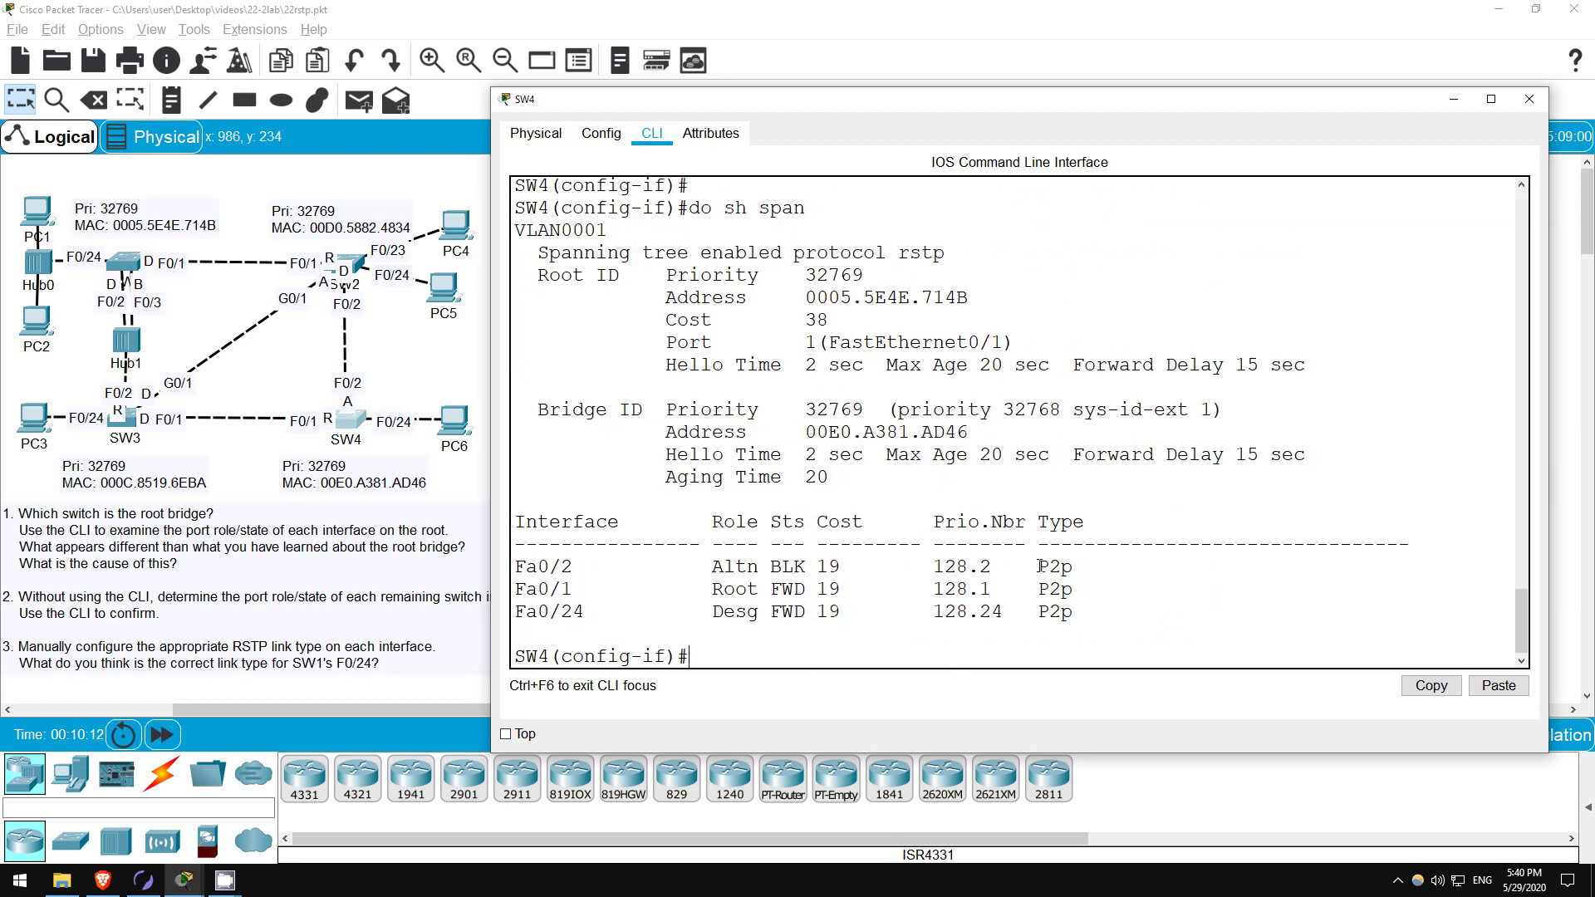
pyautogui.moveTo(1073, 589); pyautogui.dragTo(1032, 573)
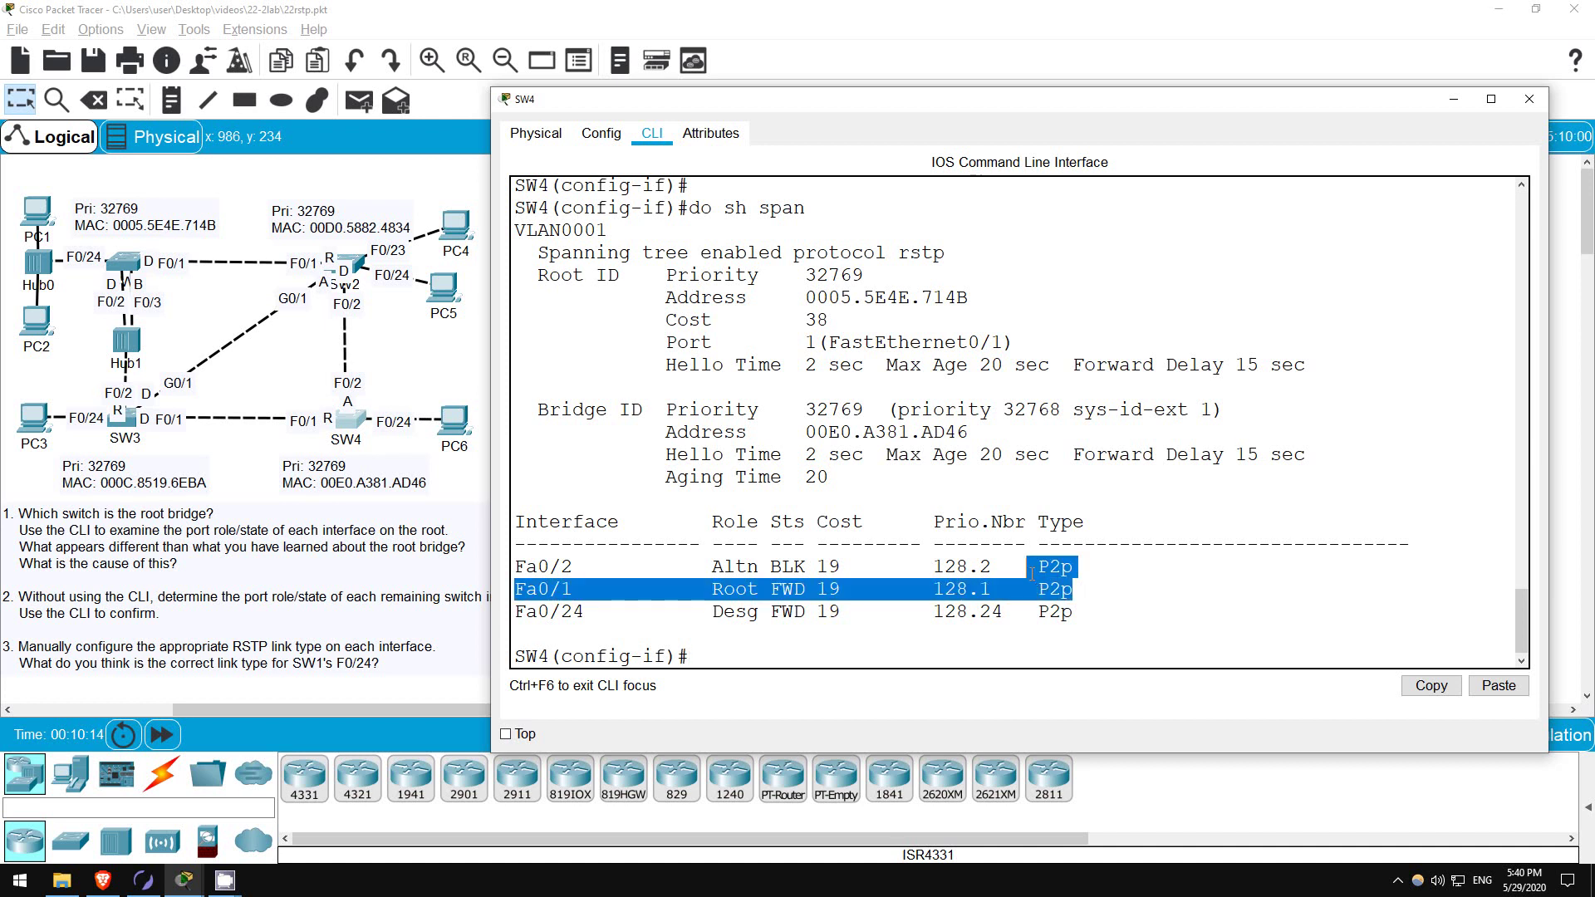
pyautogui.click(1056, 568)
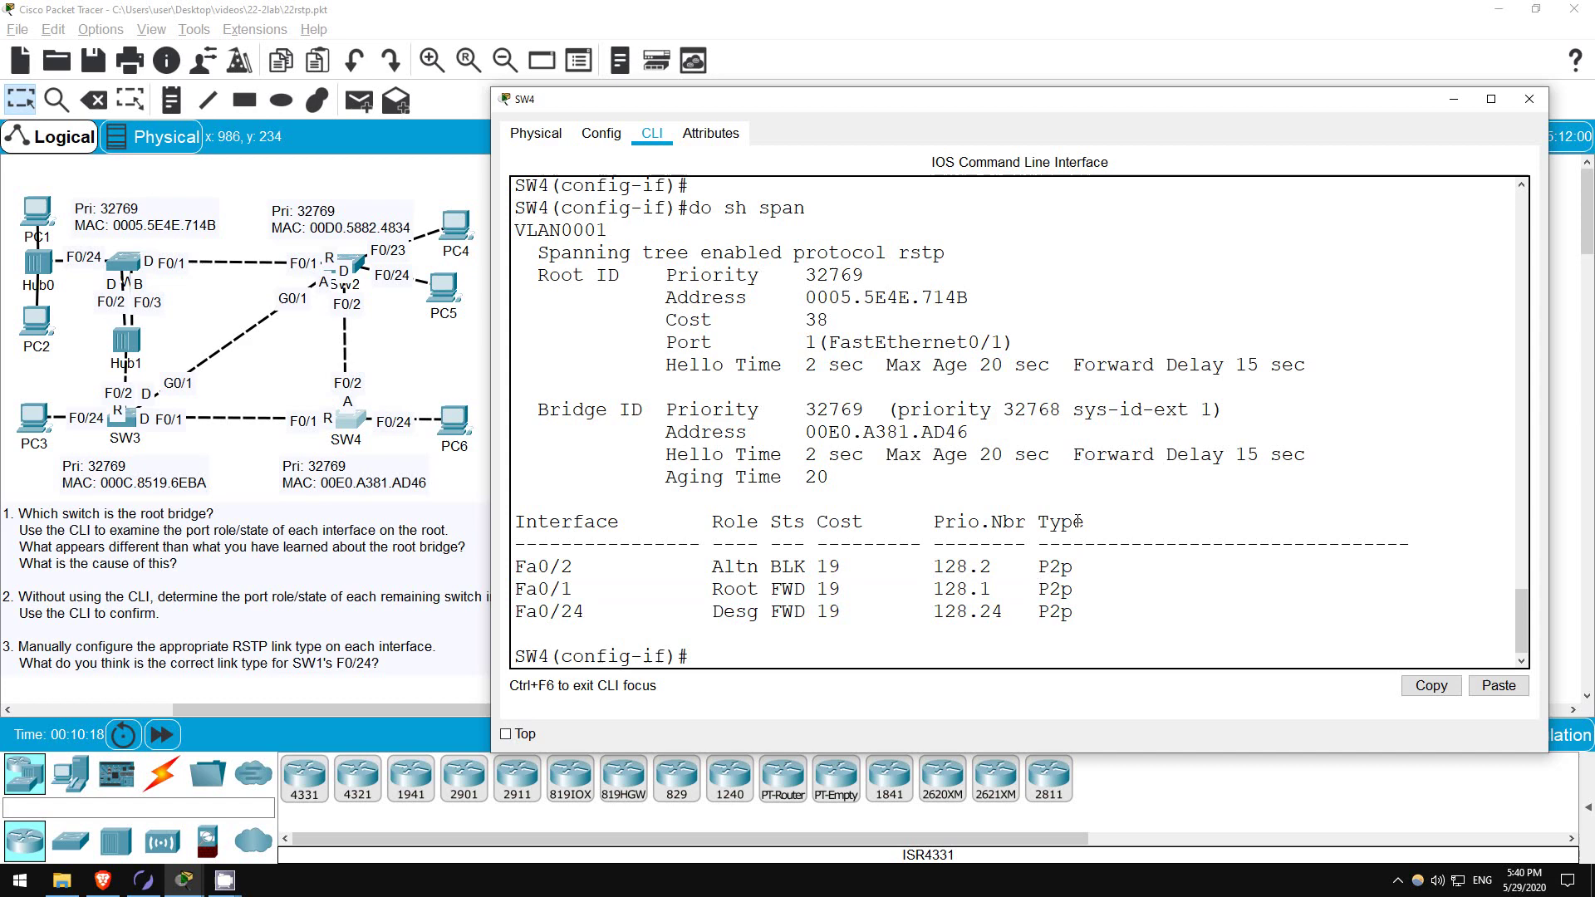
pyautogui.scroll(3, 1038, 565)
pyautogui.scroll(7, 1041, 536)
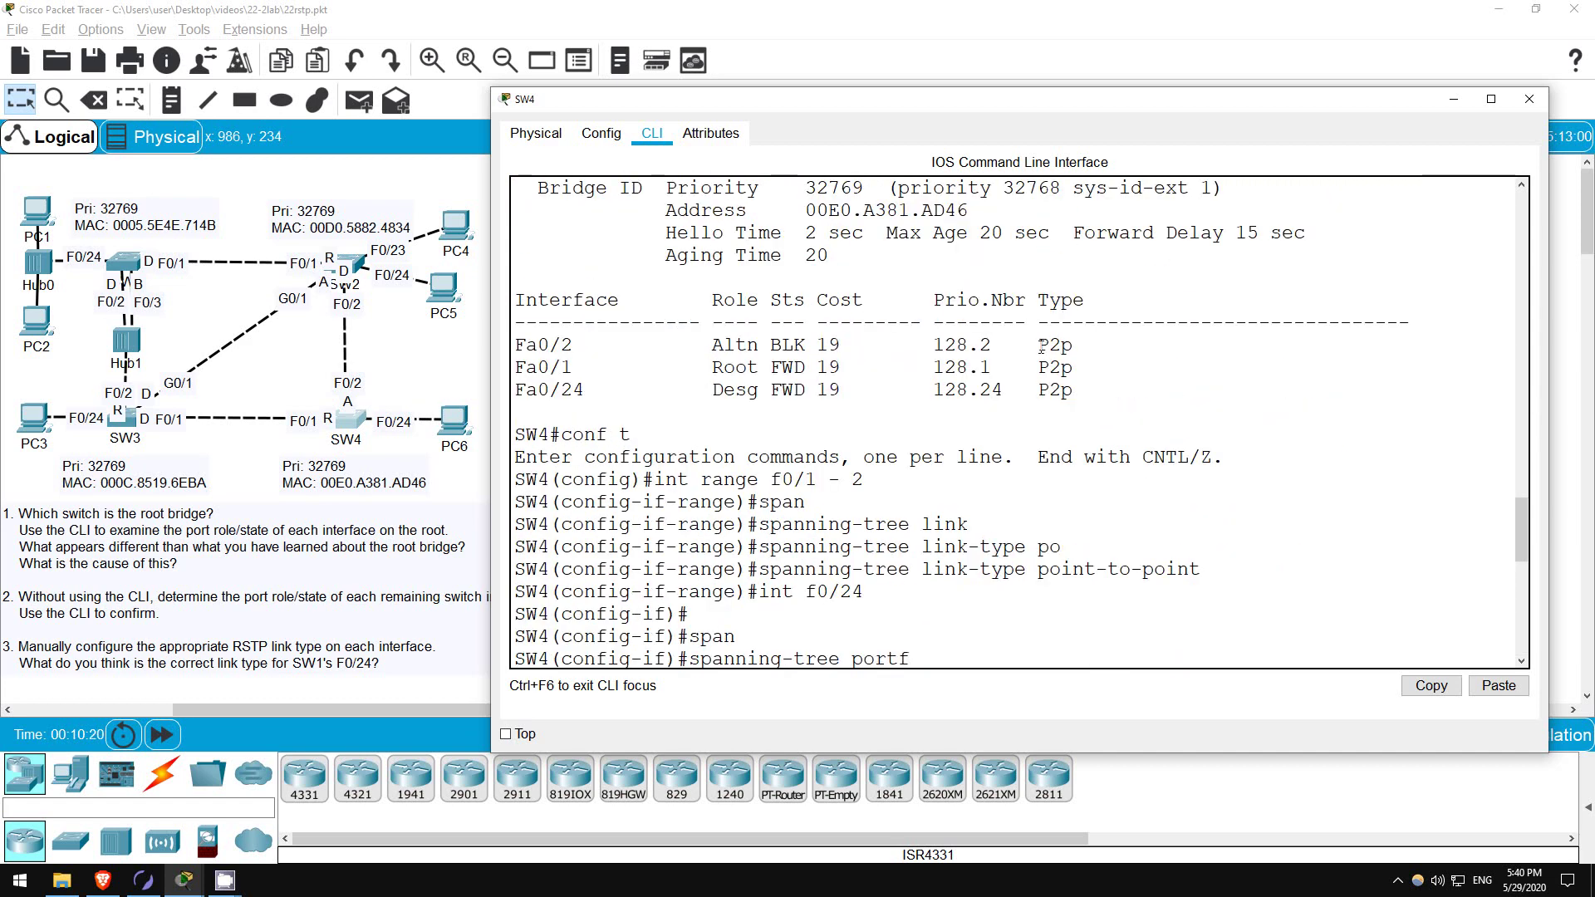
pyautogui.moveTo(1046, 347); pyautogui.dragTo(1072, 367)
pyautogui.click(1072, 370)
# Confirm Fa0/24 also shows P2p in the Type column, then close SW4's window.
pyautogui.scroll(-10, 1043, 419)
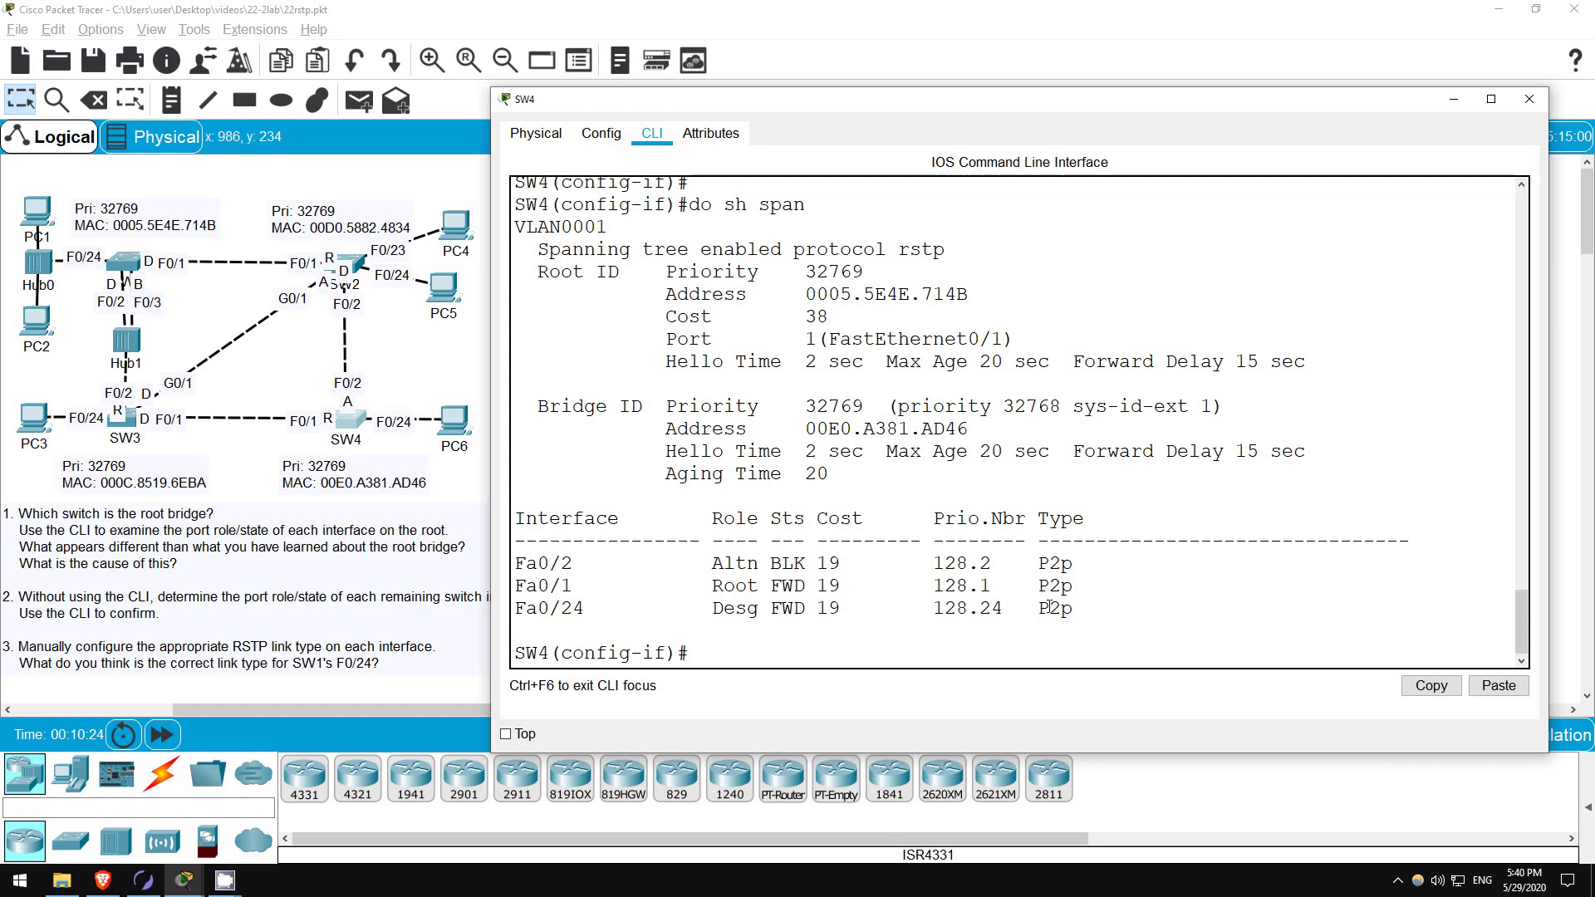
pyautogui.moveTo(1036, 608); pyautogui.dragTo(1086, 611)
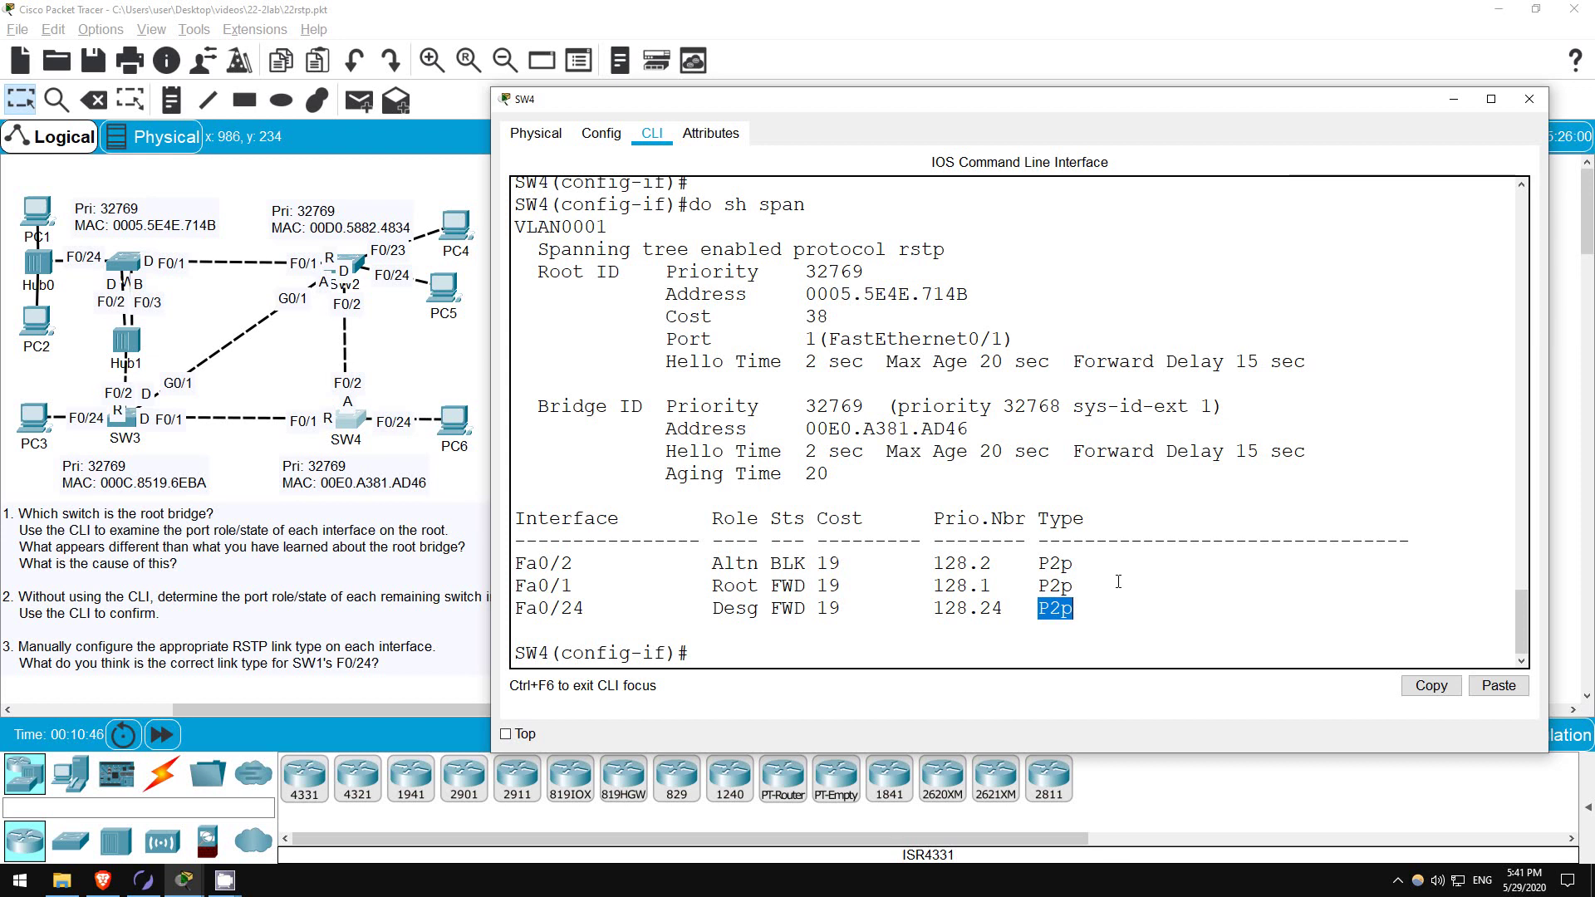
pyautogui.click(1114, 612)
pyautogui.moveTo(1039, 612); pyautogui.dragTo(1062, 612)
pyautogui.moveTo(1038, 518); pyautogui.dragTo(1085, 518)
pyautogui.click(1063, 612)
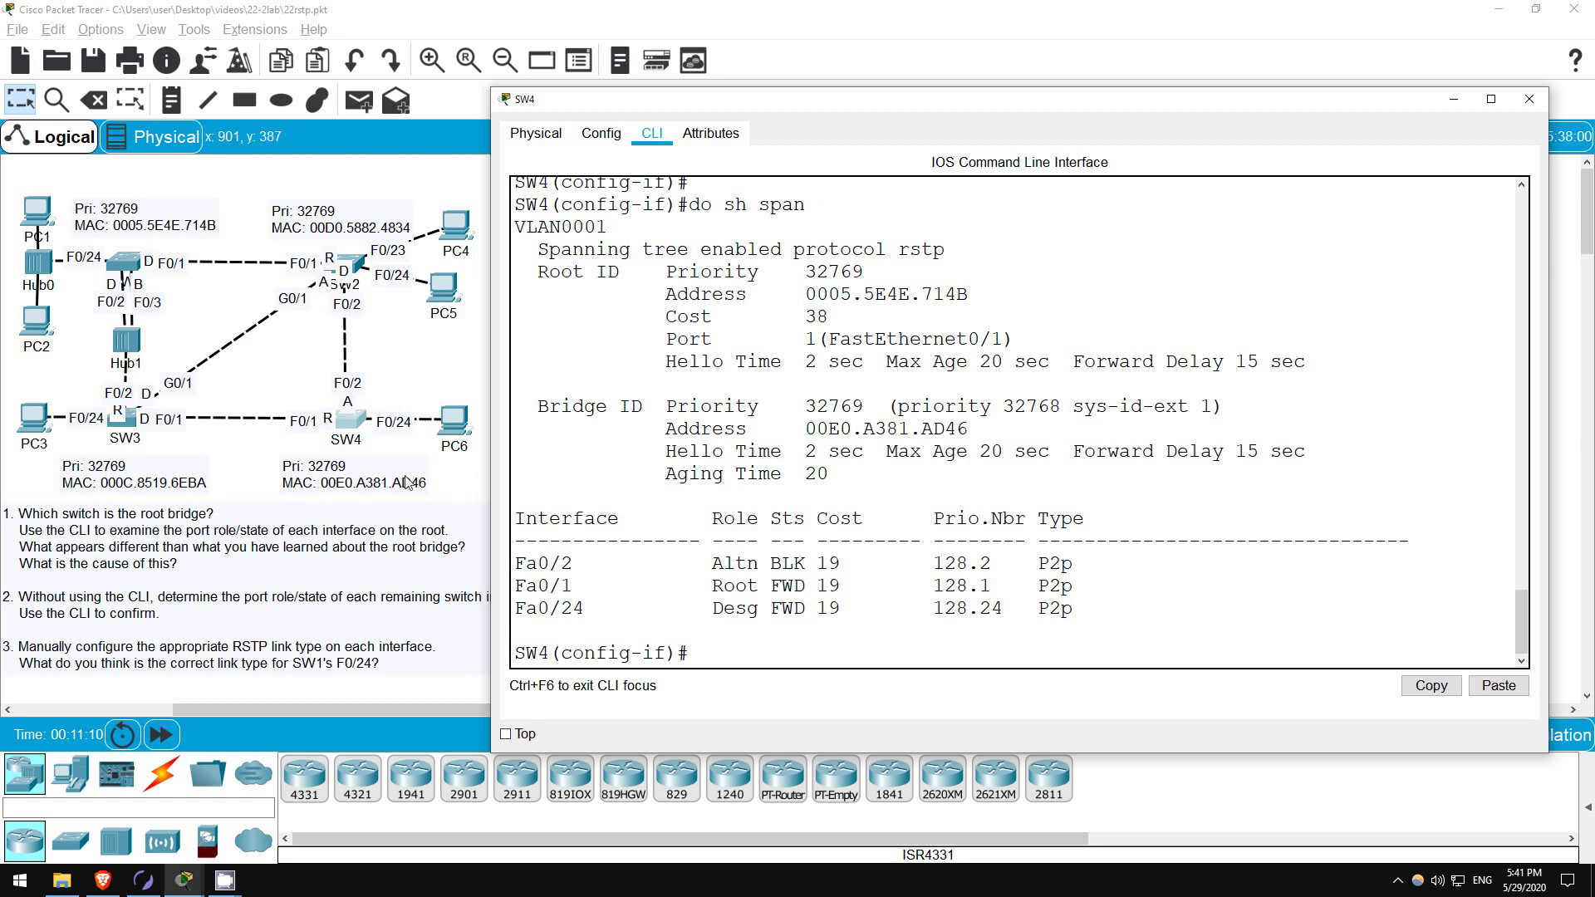
pyautogui.click(1530, 99)
# Run sh span on SW3 and review its ports' link types, including Fa0/24.
pyautogui.click(127, 416)
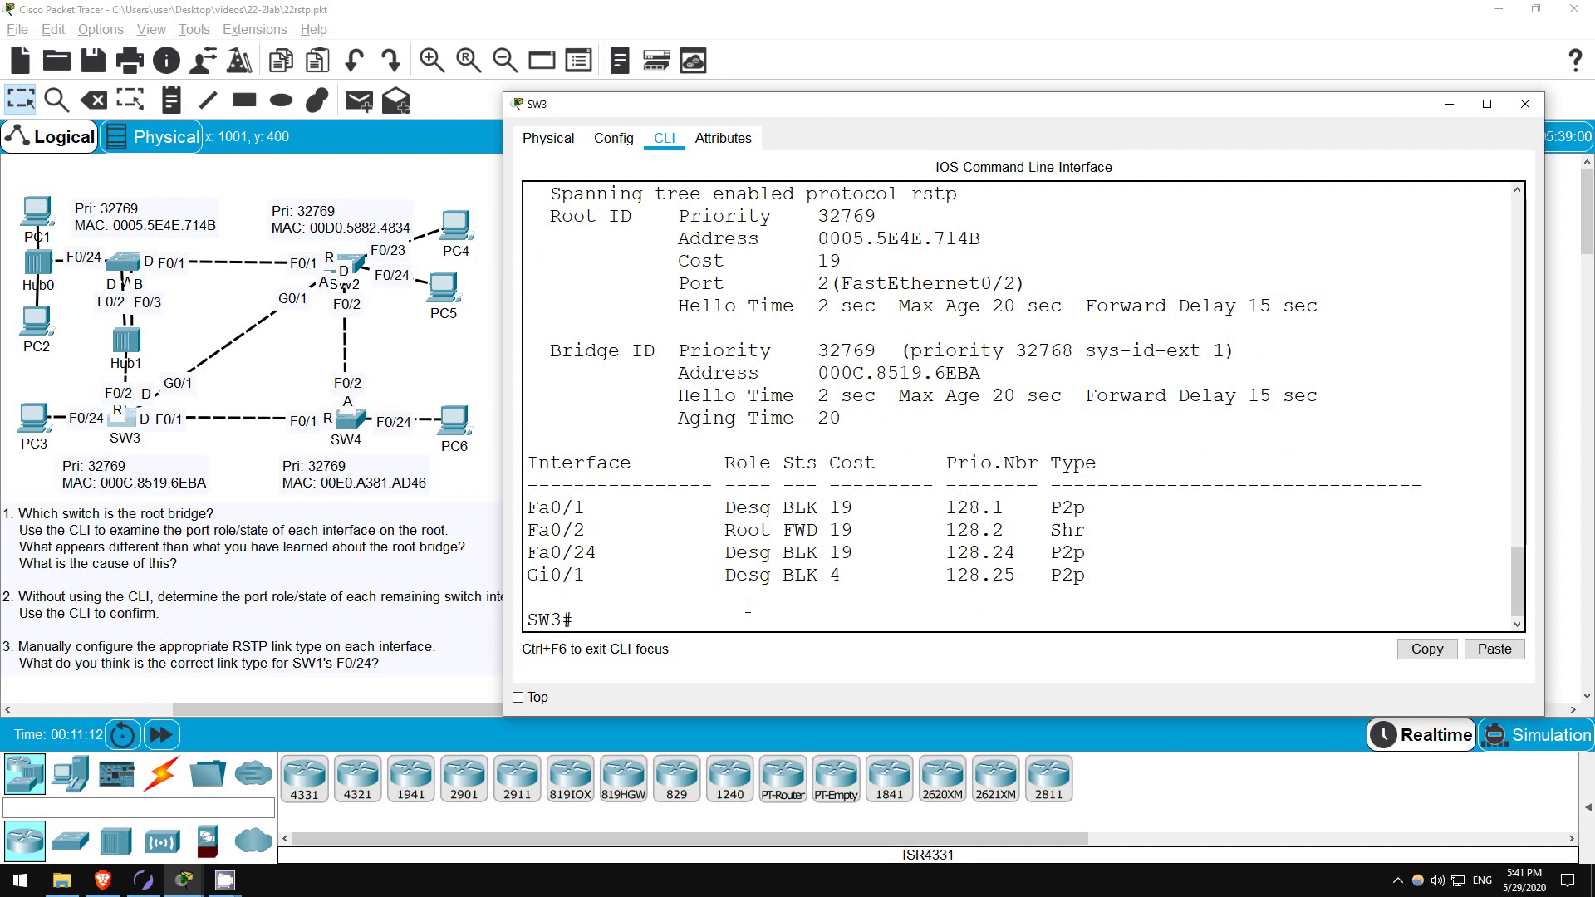
pyautogui.press('Return')
pyautogui.press('Return')
pyautogui.press('Return')
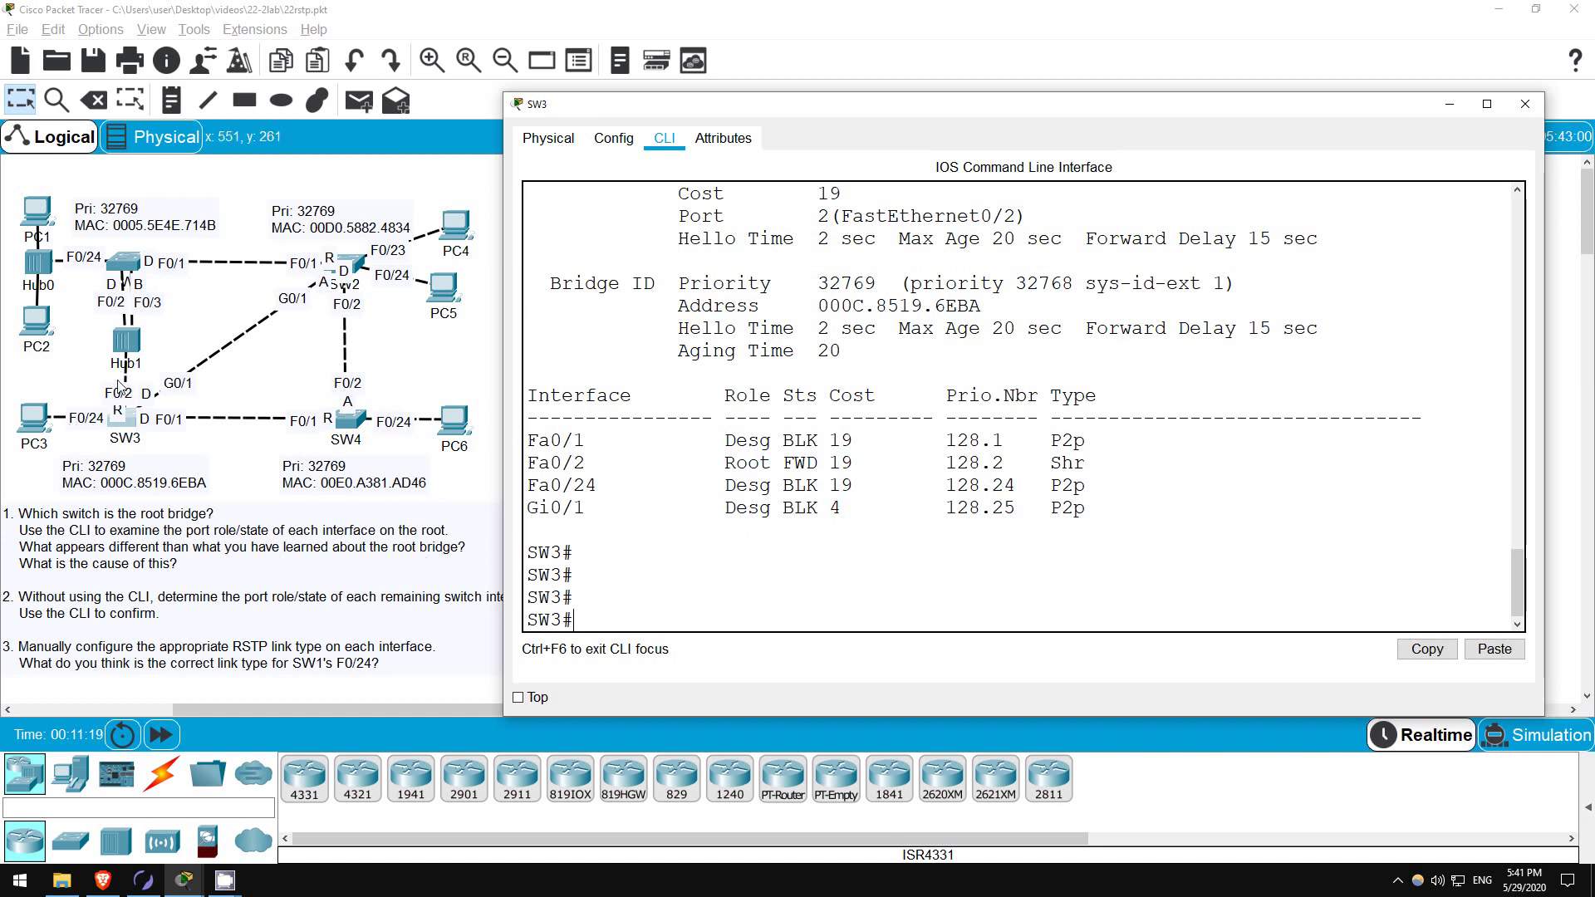
pyautogui.write('sh span')
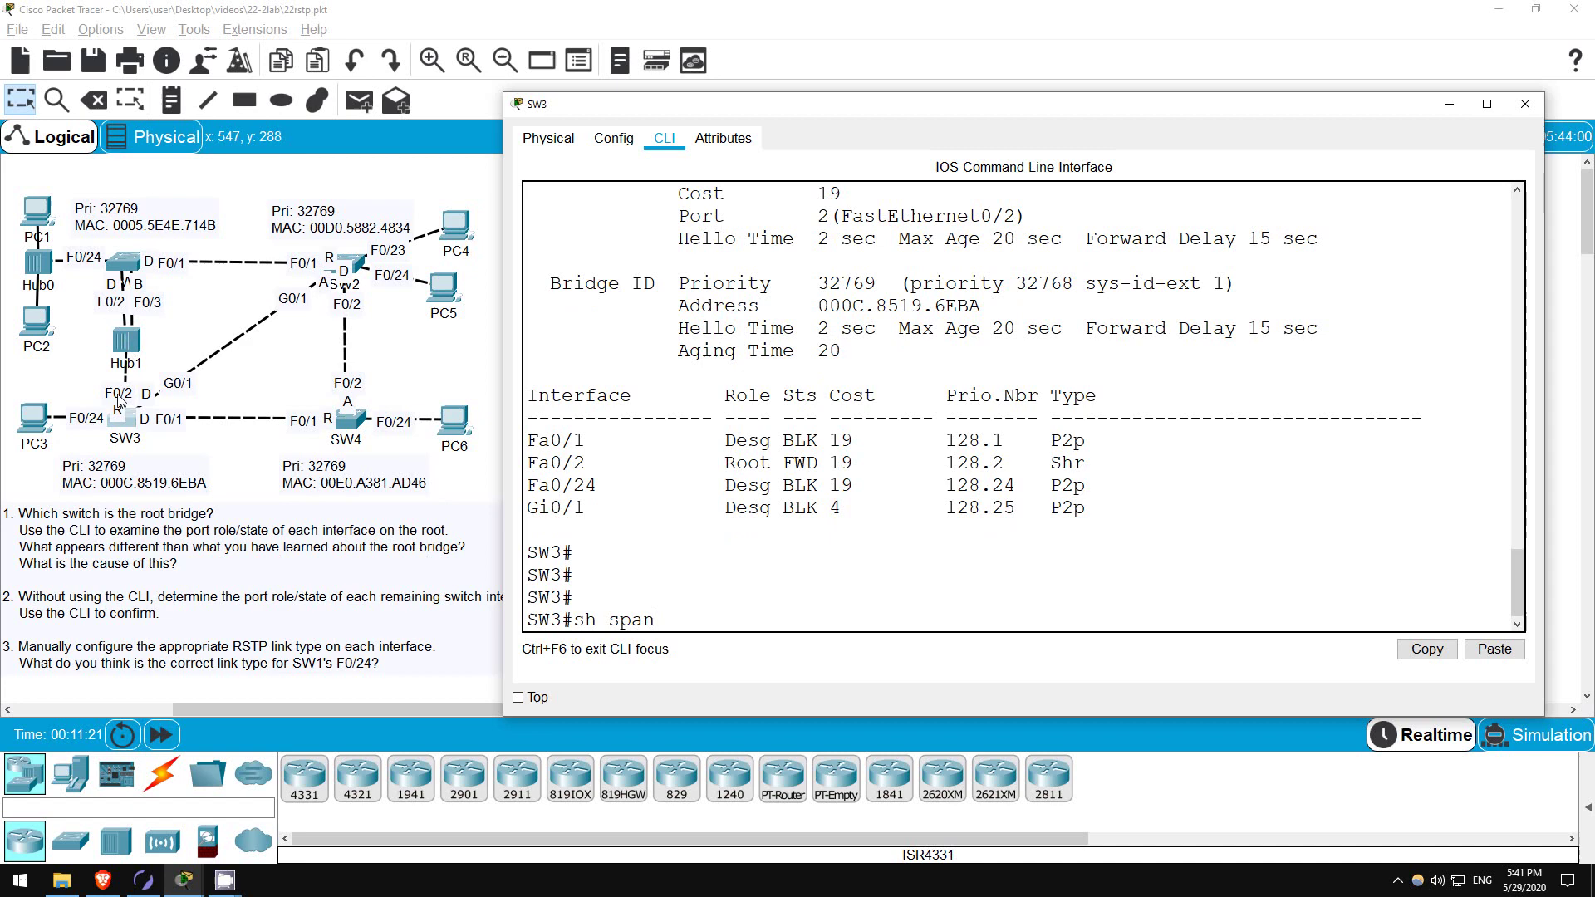
pyautogui.press('Return')
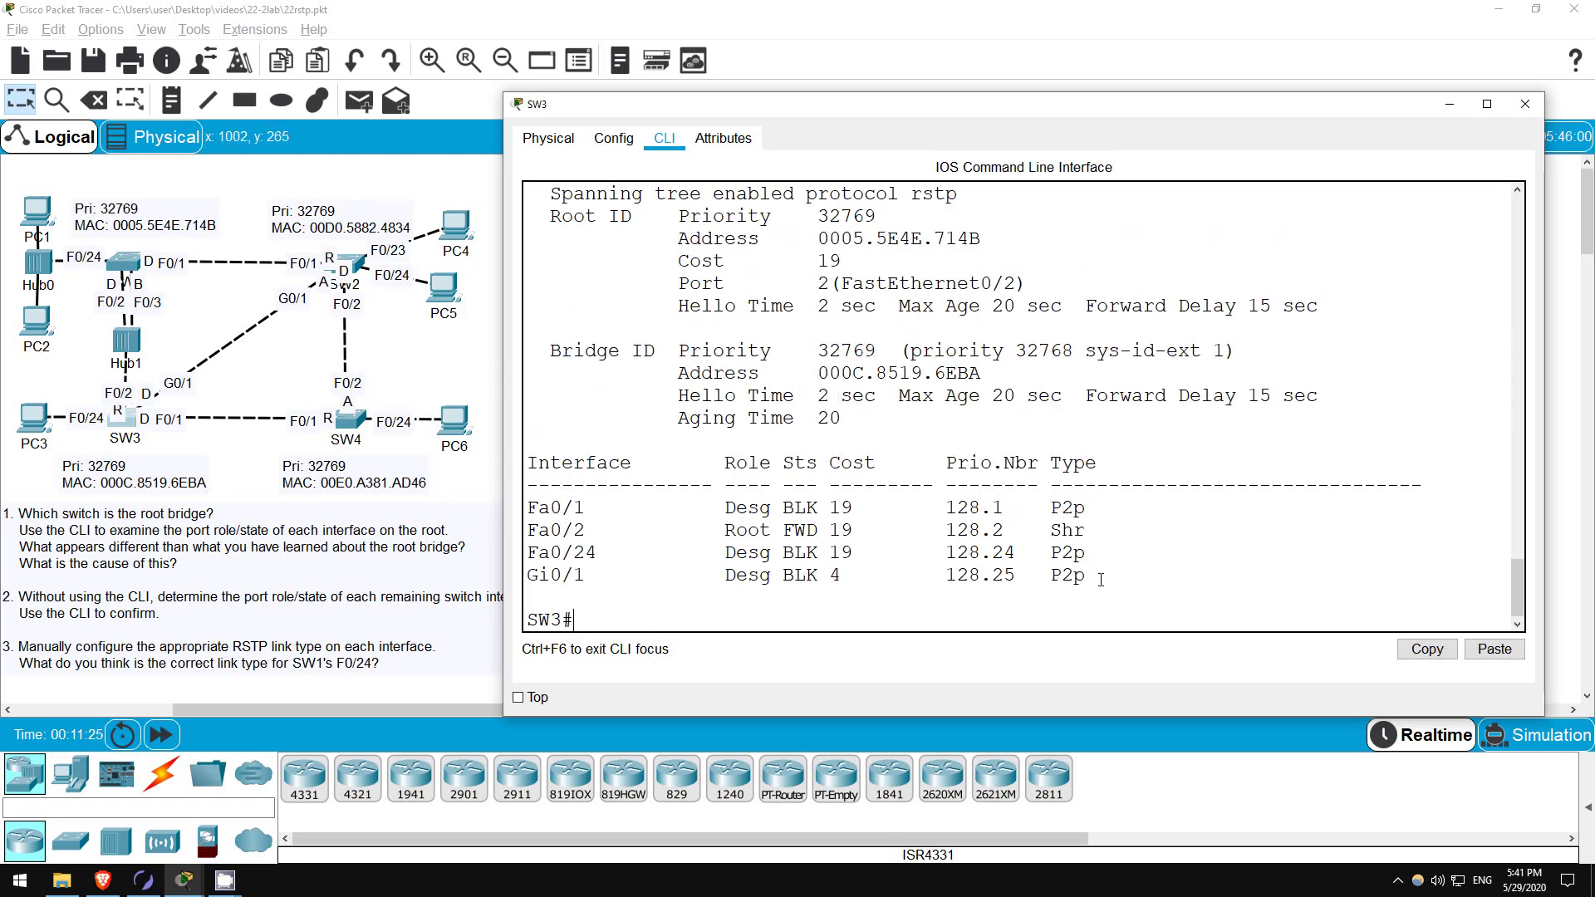
pyautogui.moveTo(1093, 576); pyautogui.dragTo(1040, 508)
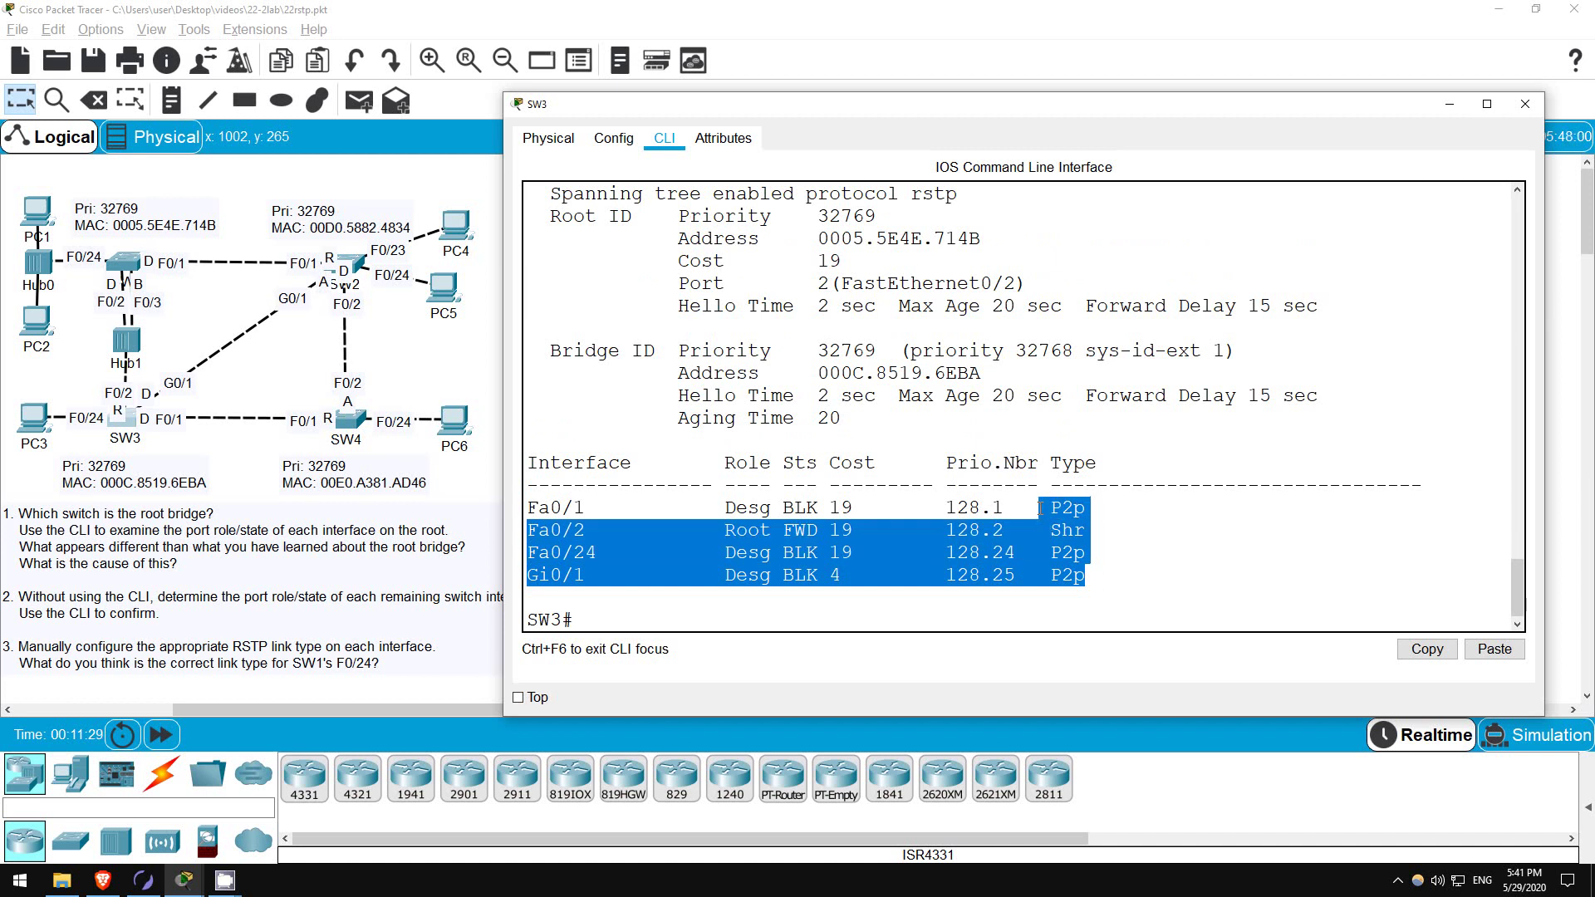
pyautogui.click(1040, 508)
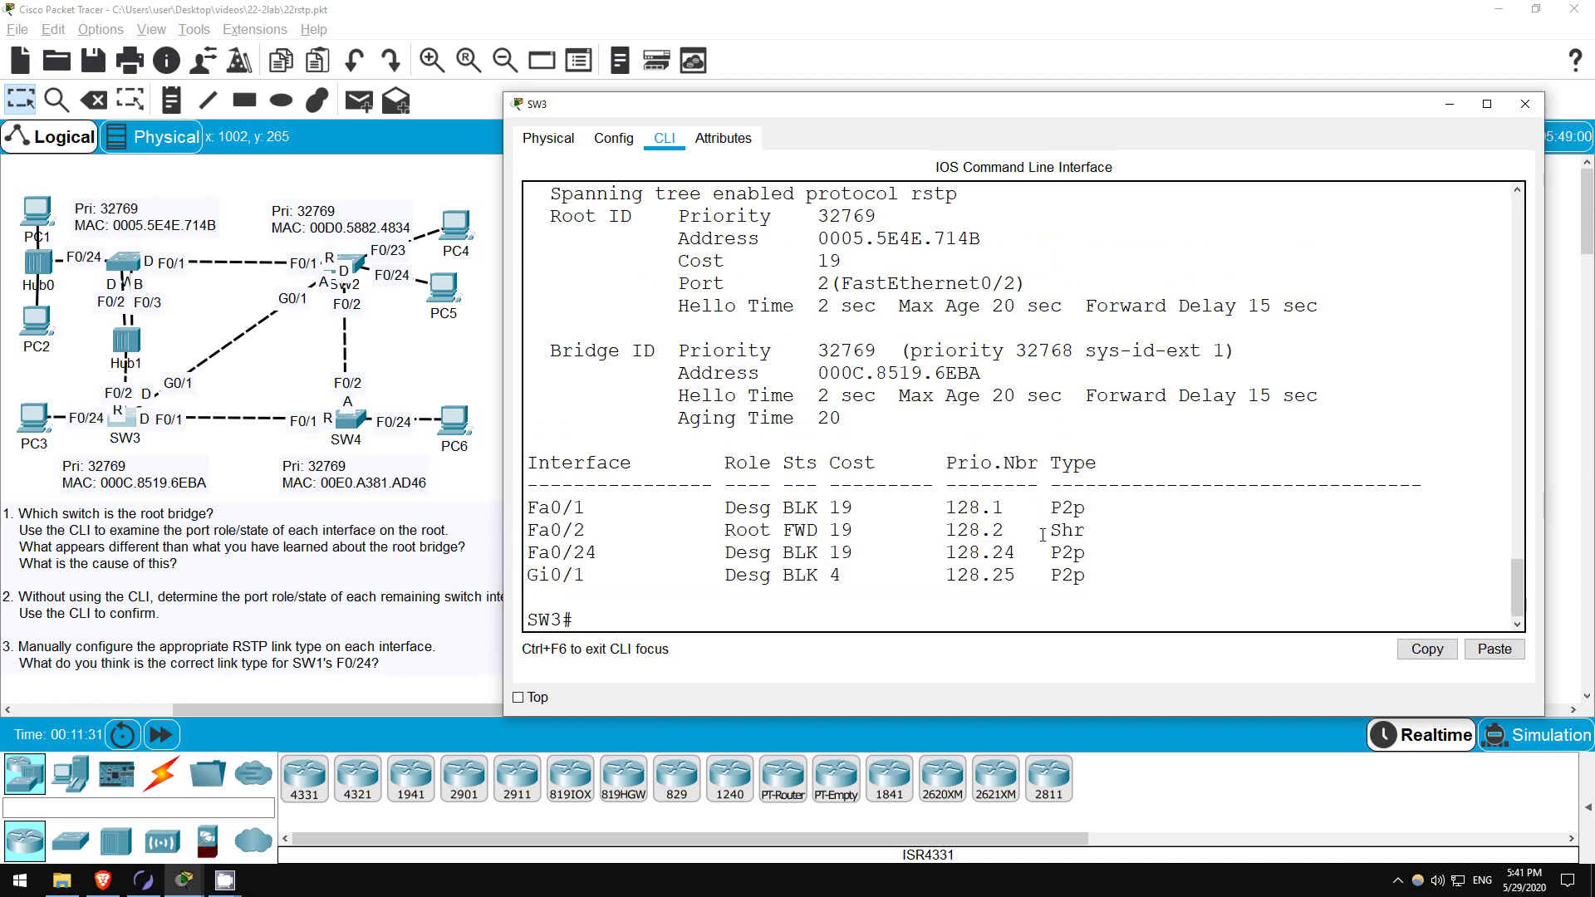
pyautogui.moveTo(1050, 552); pyautogui.dragTo(1087, 554)
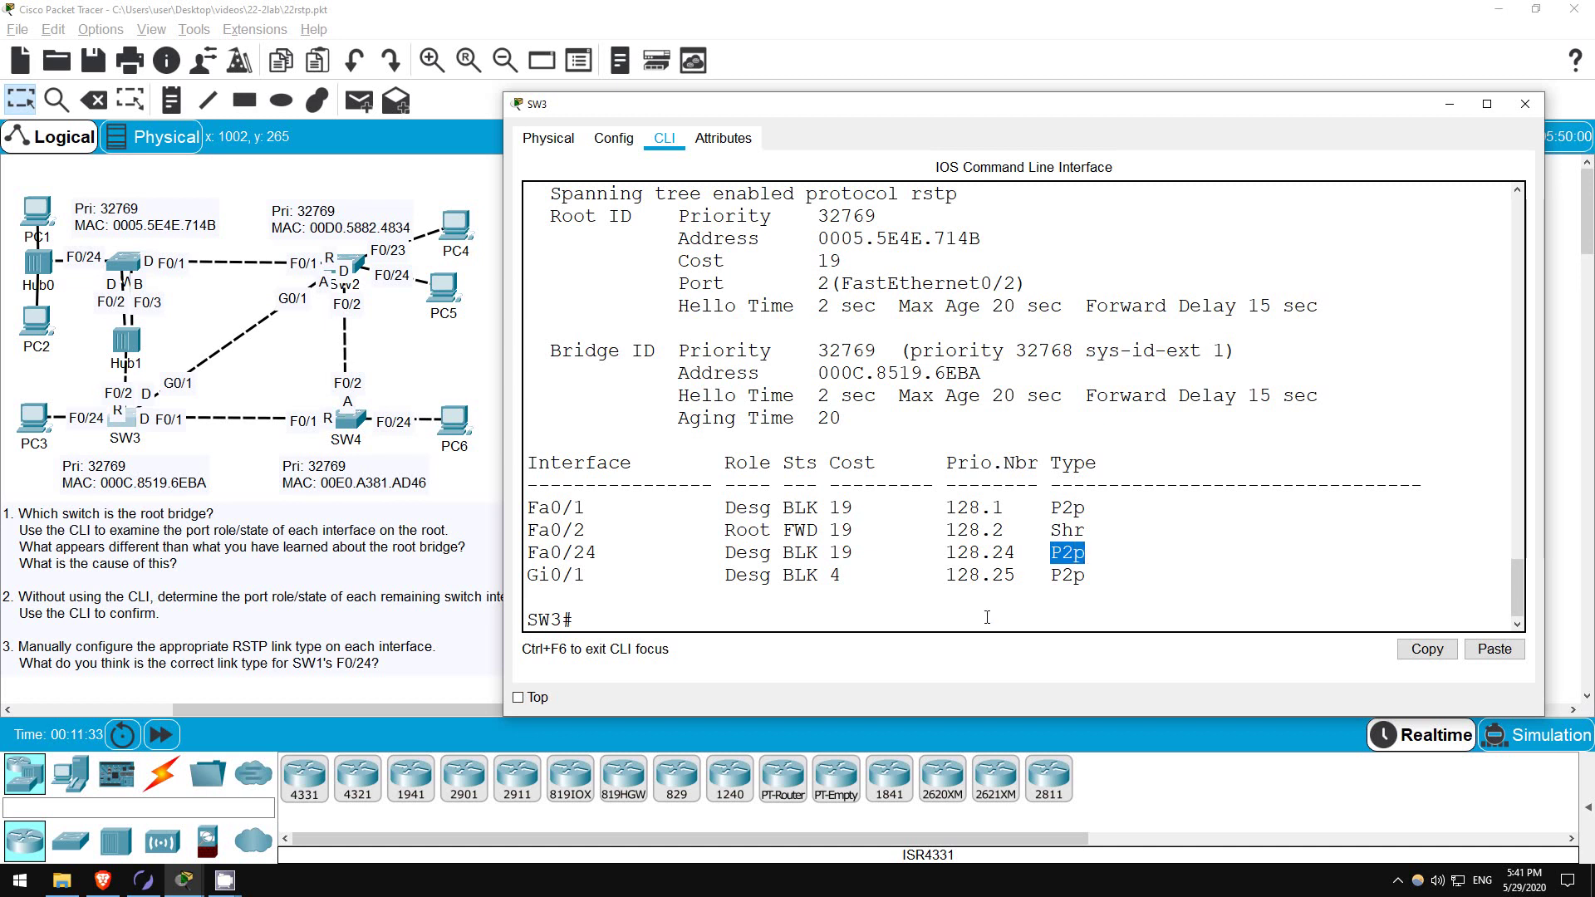
pyautogui.click(797, 618)
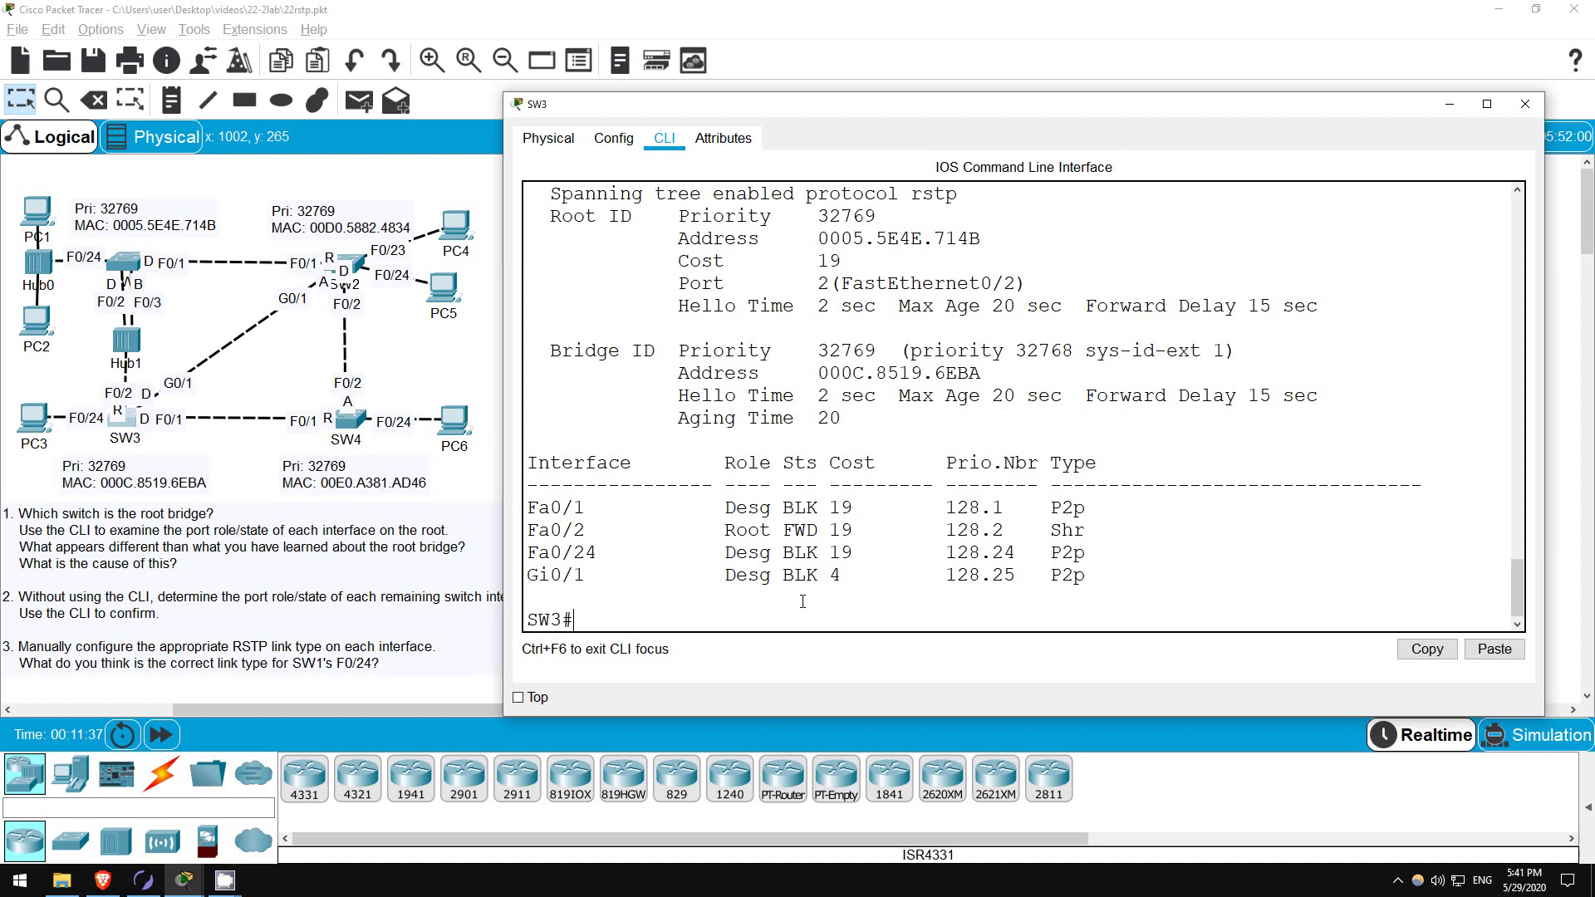
# Enable spanning-tree portfast on SW3's interface f0/24.
pyautogui.write('conf t')
pyautogui.press('Return')
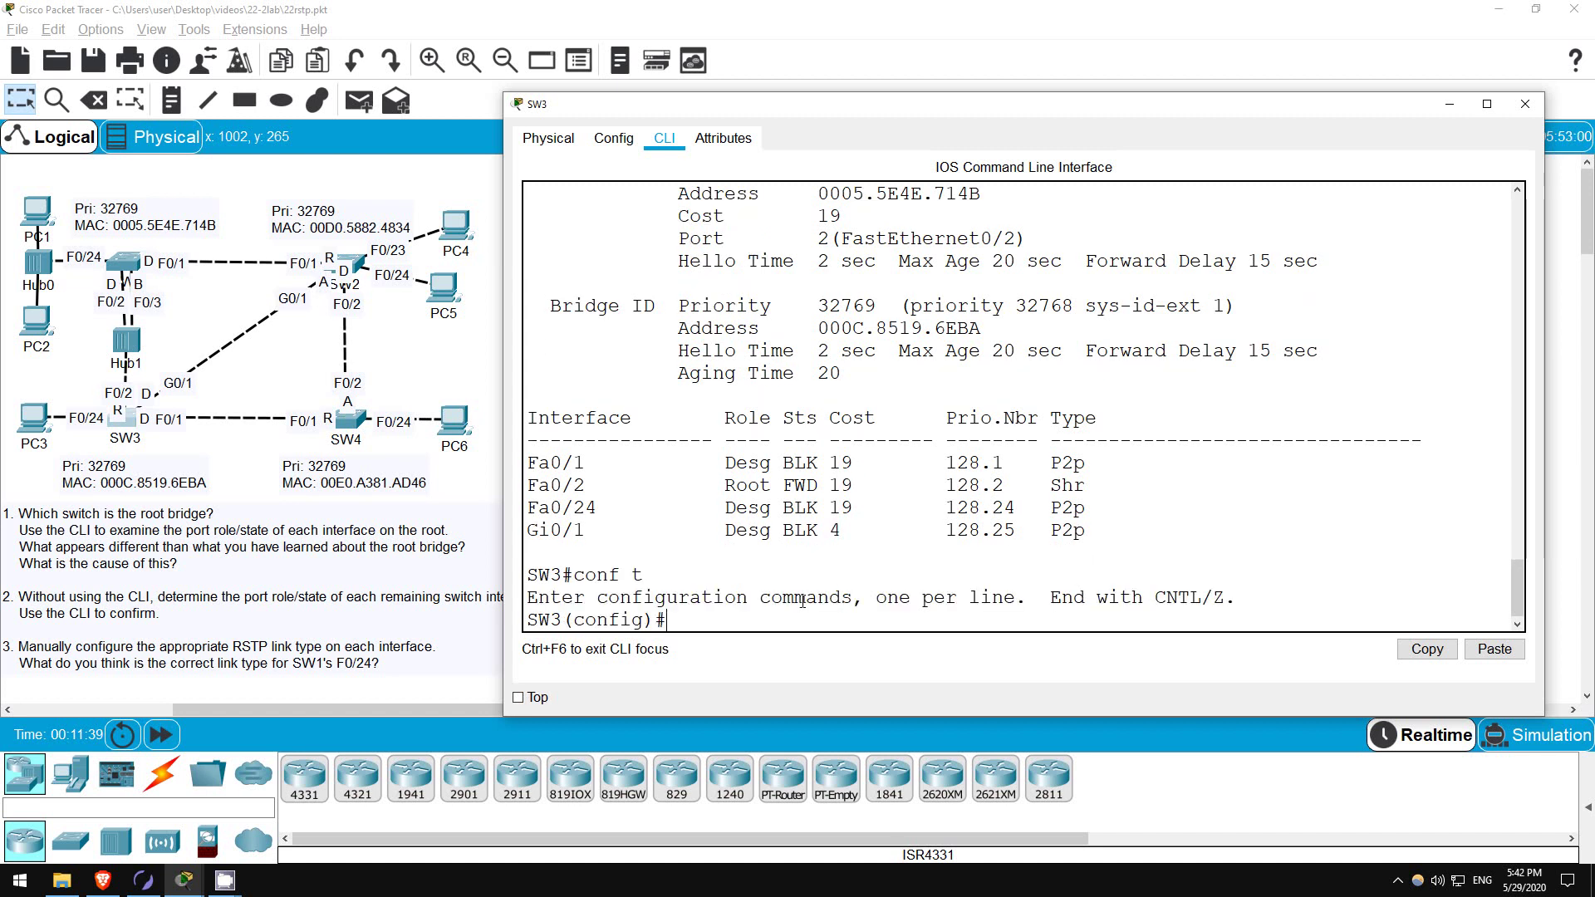
pyautogui.write('int f0/24')
pyautogui.press('Return')
pyautogui.write('span')
pyautogui.press('Tab')
pyautogui.write('por')
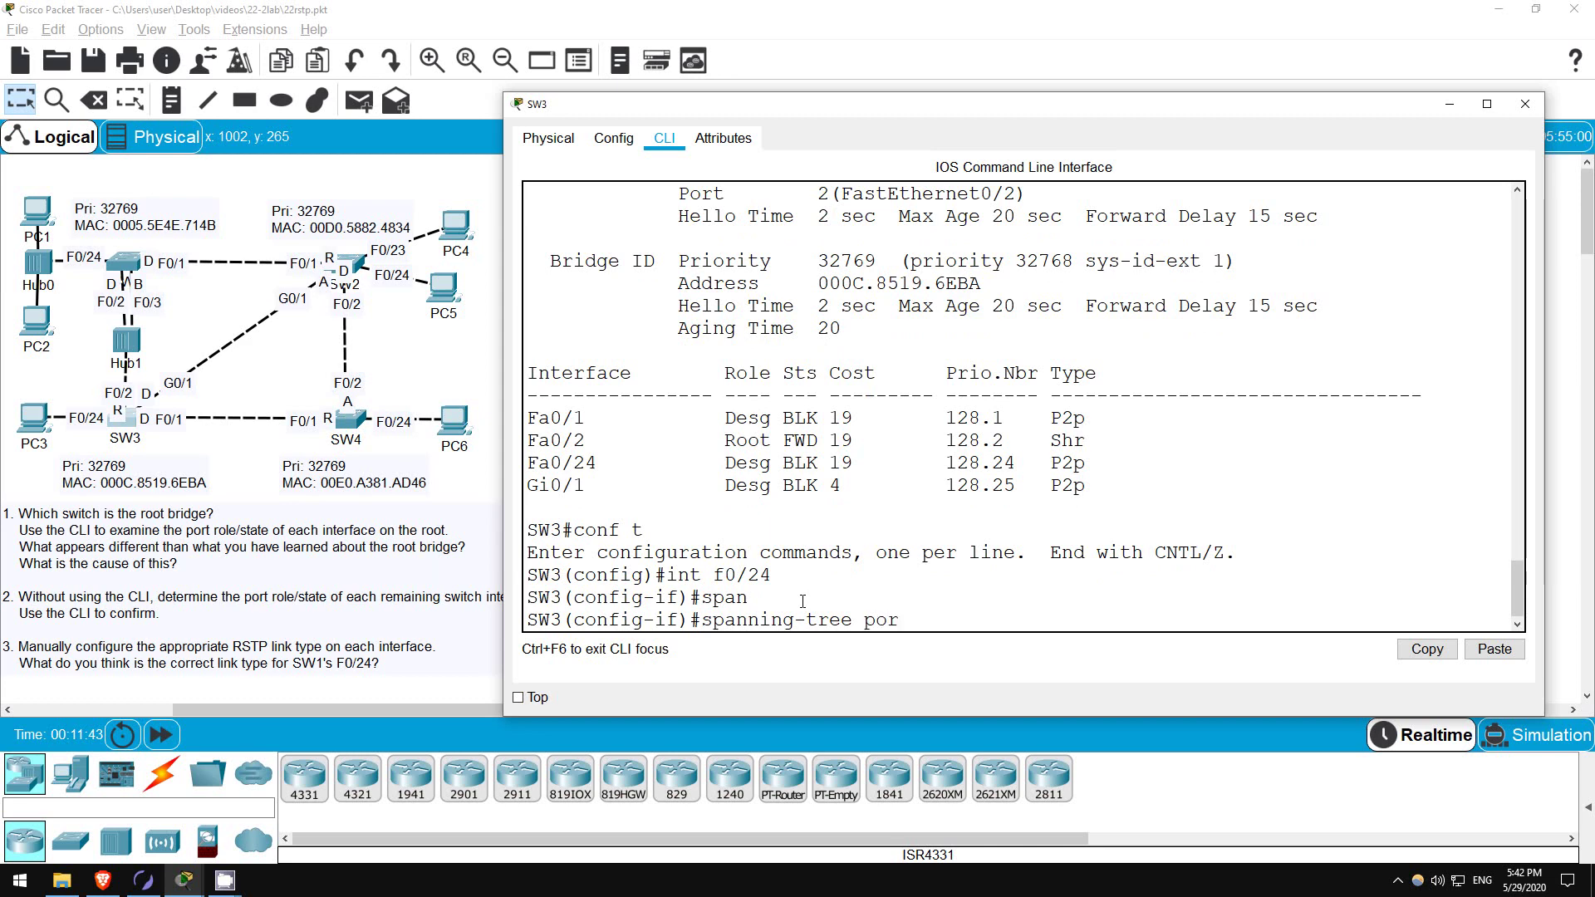
pyautogui.write('tf')
pyautogui.press('Tab')
pyautogui.press('Return')
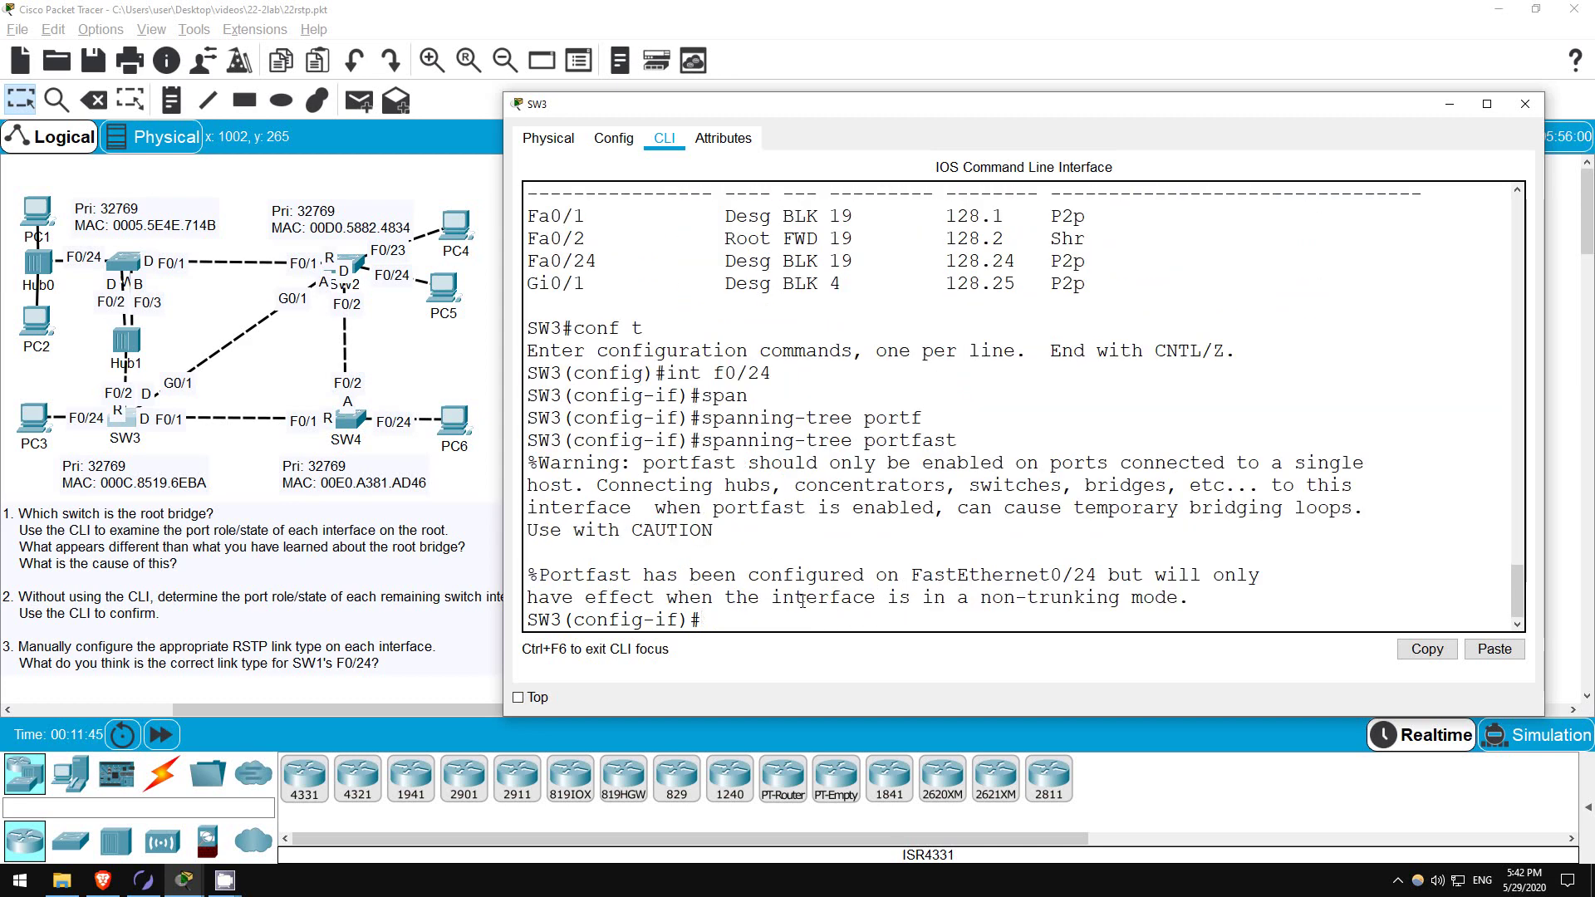
pyautogui.press('Return')
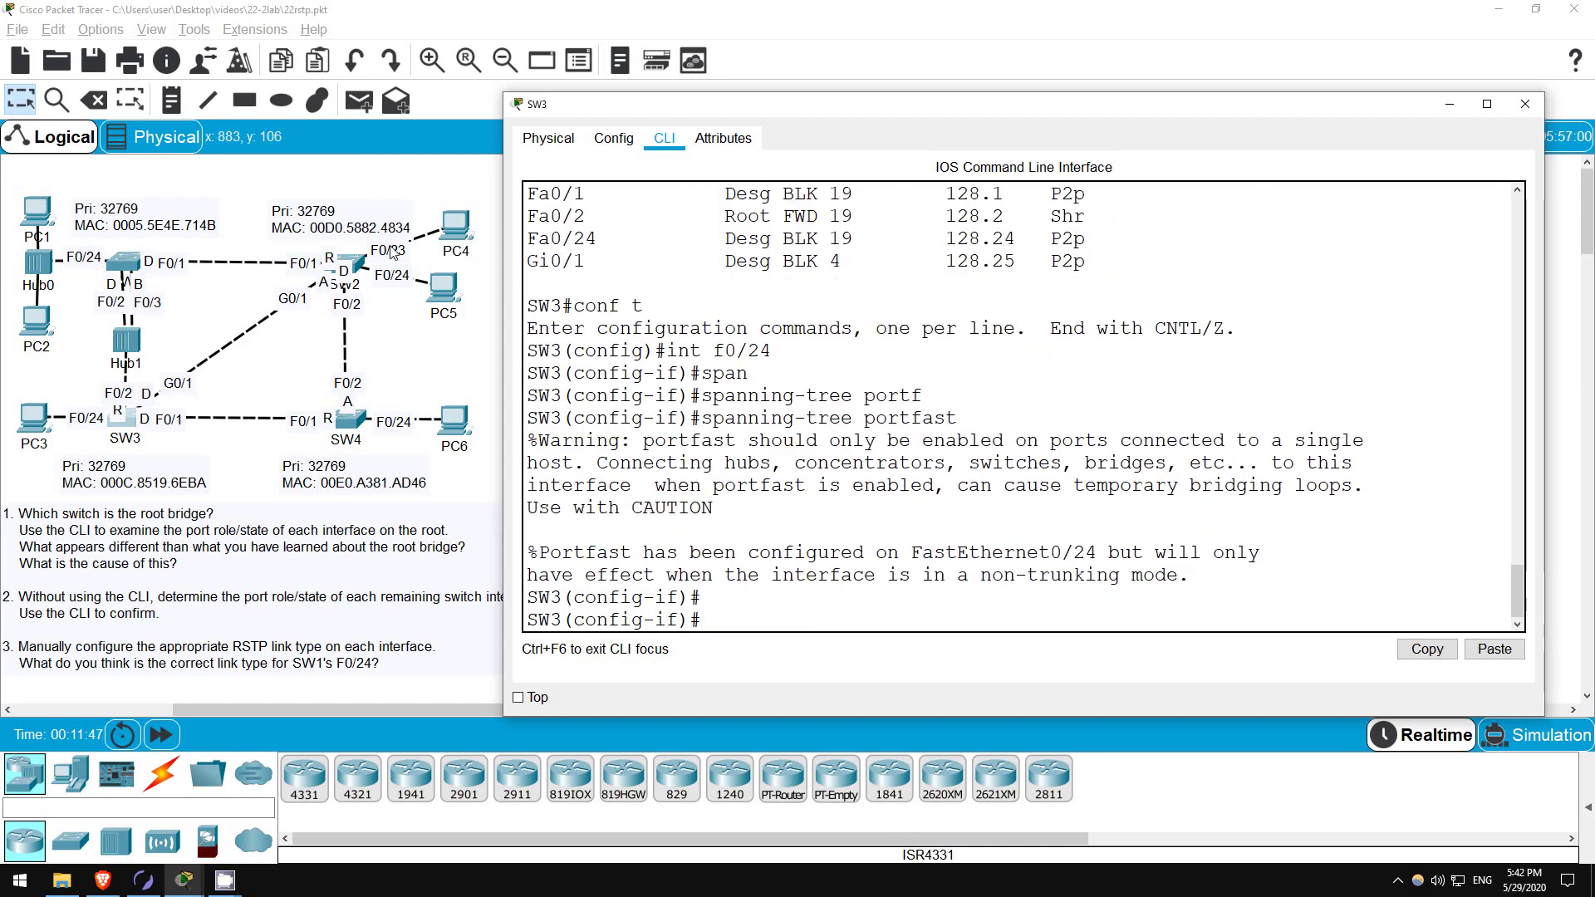
# Rerun show spanning-tree on SW2 and review the Fa0/1 to Fa0/24 port rows.
pyautogui.click(359, 266)
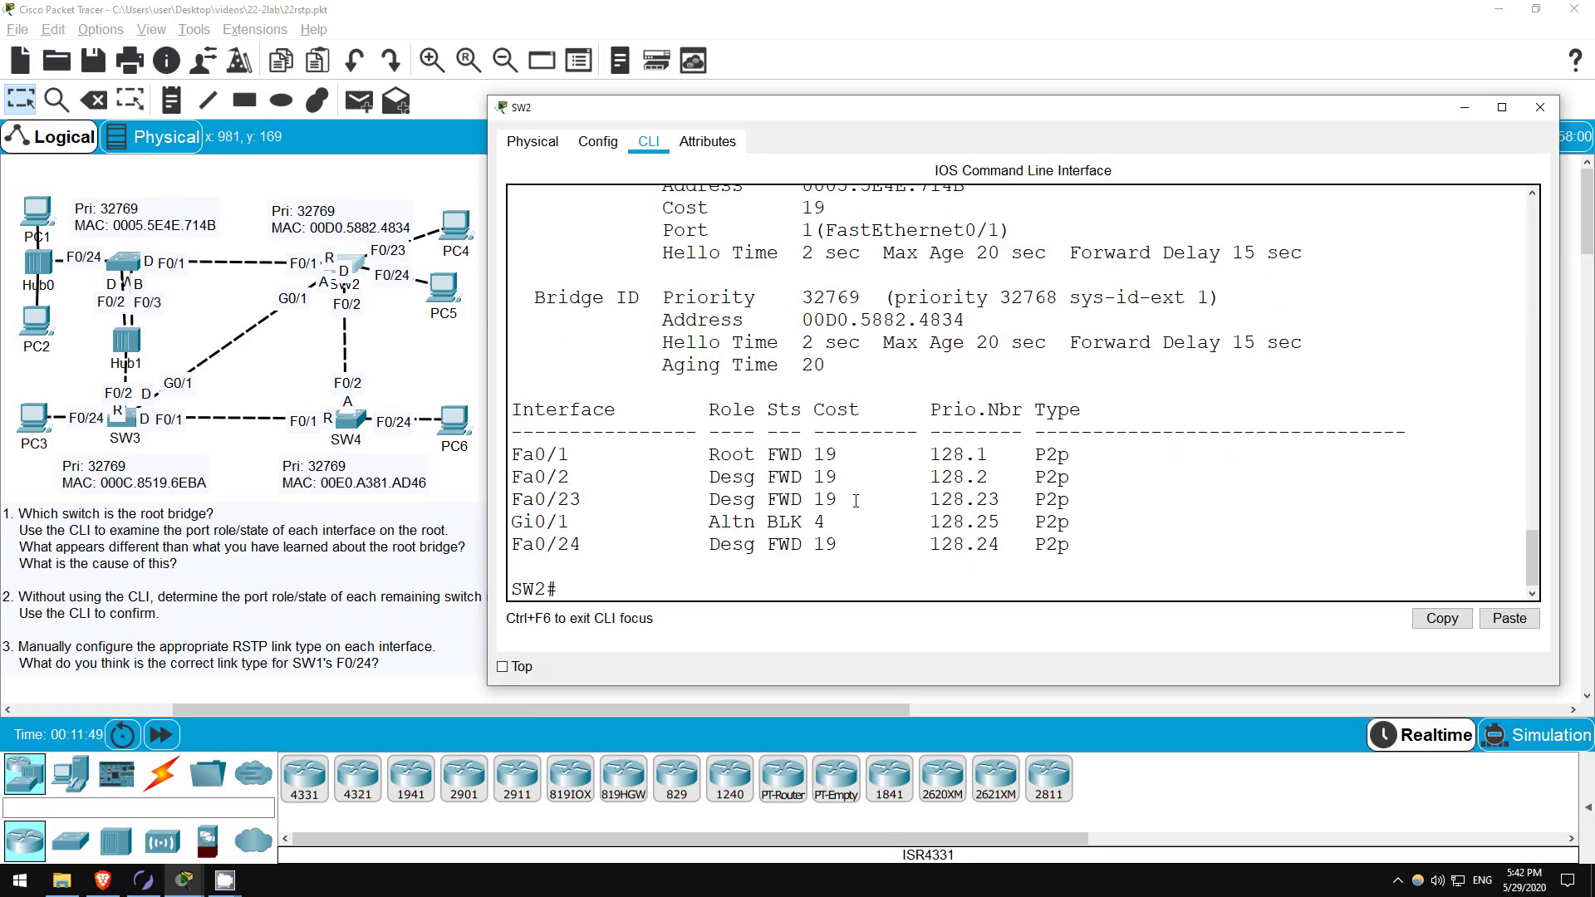
pyautogui.press('Return')
pyautogui.press('Return')
pyautogui.press('Return')
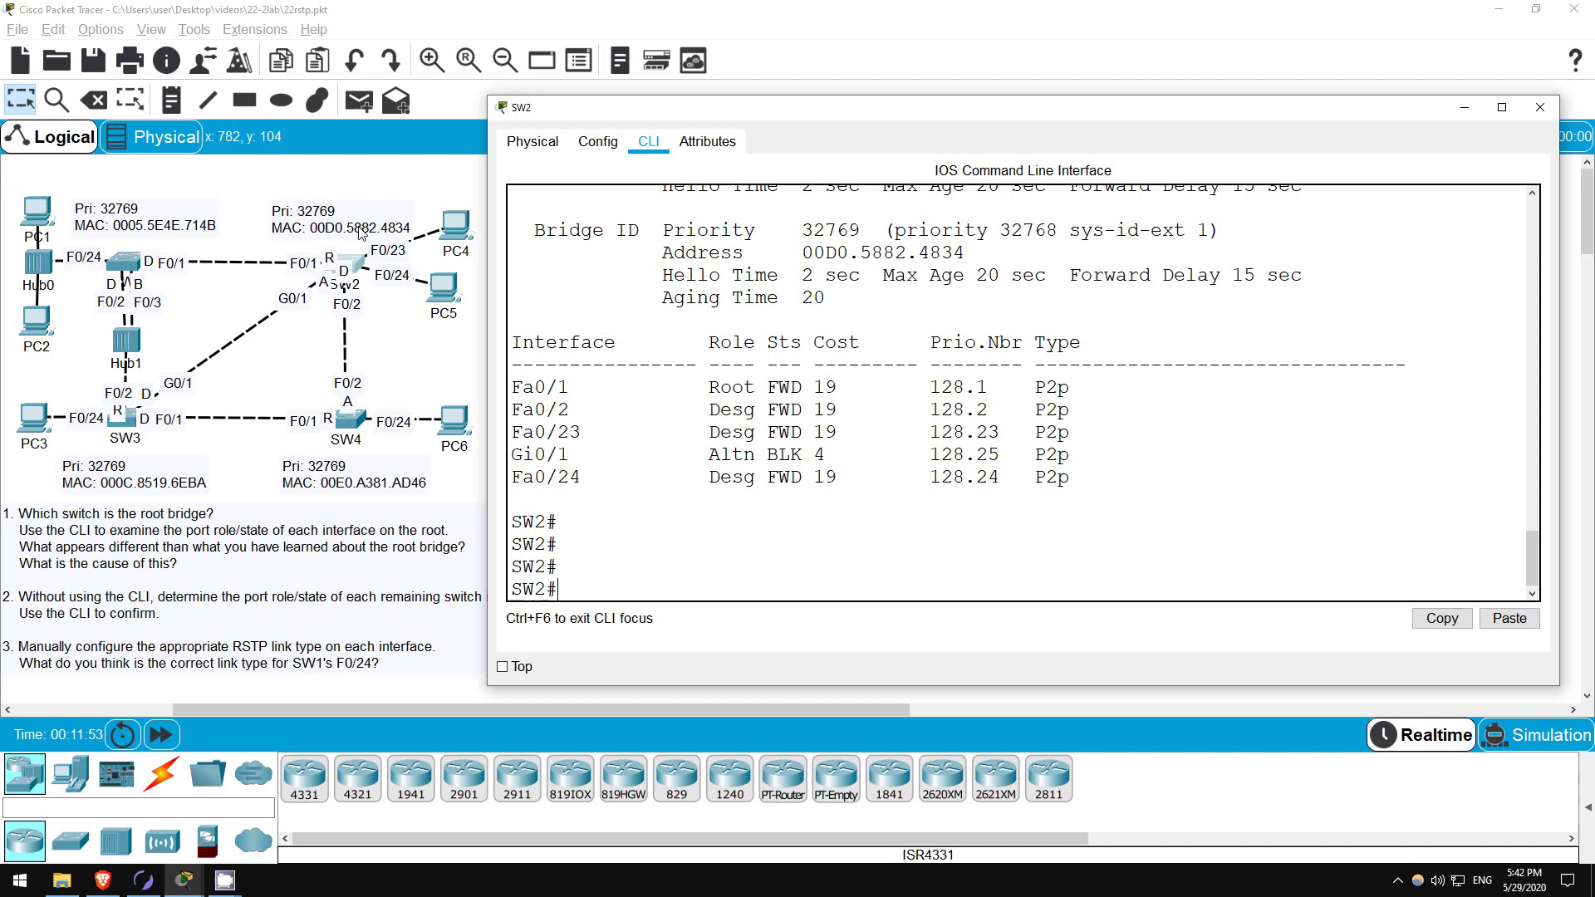
pyautogui.press('Up')
pyautogui.press('Return')
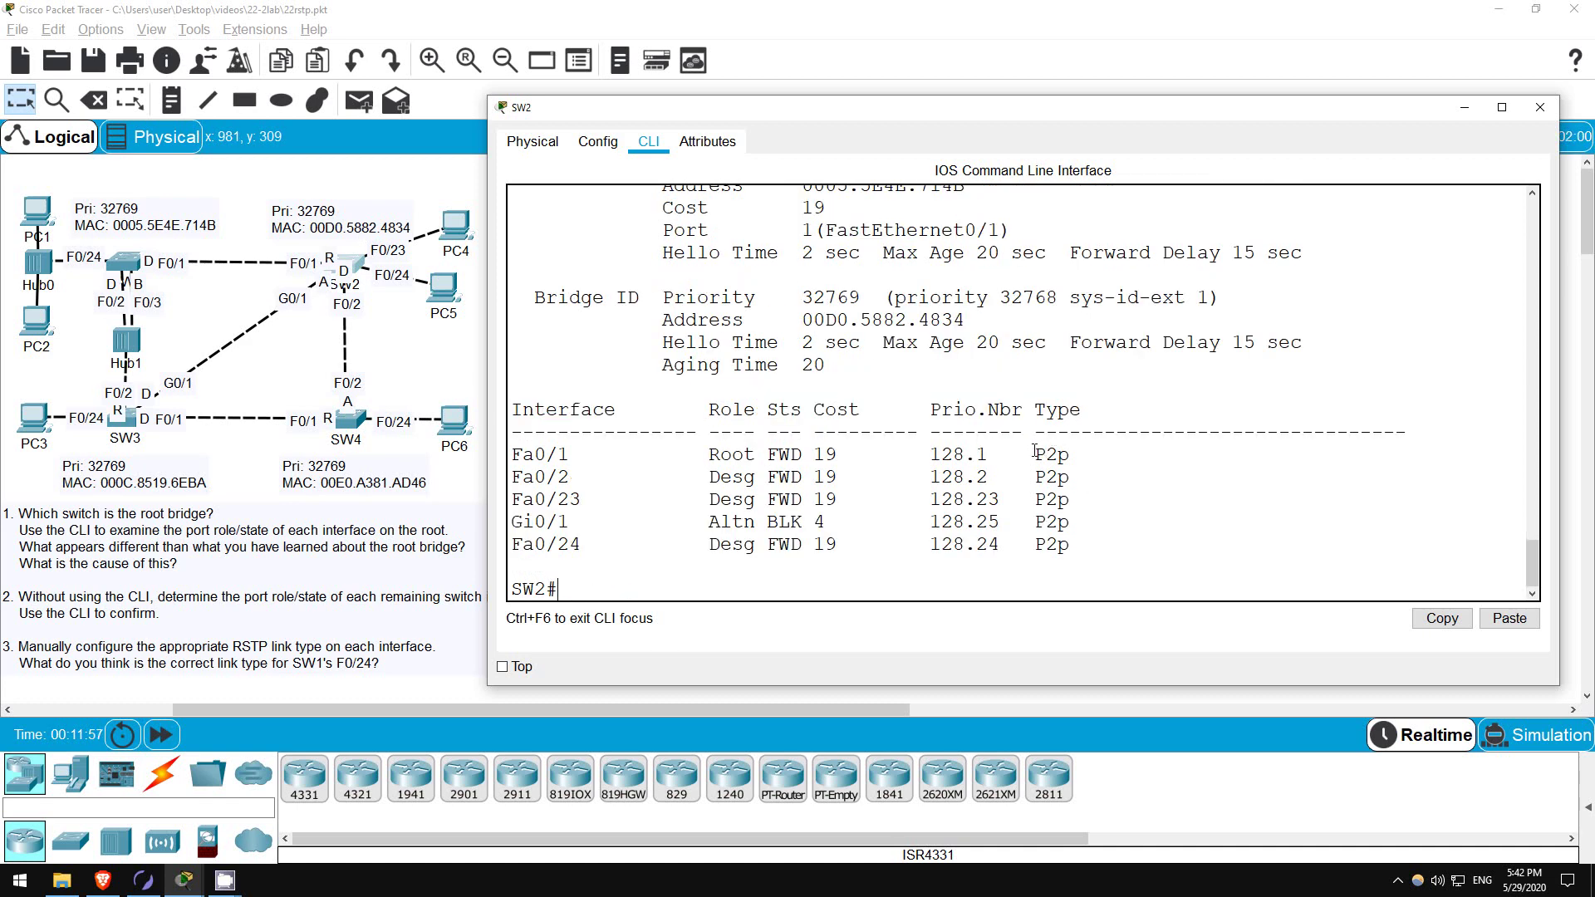
pyautogui.moveTo(1034, 454); pyautogui.dragTo(1083, 565)
pyautogui.click(832, 589)
# Enable spanning-tree portfast on SW2's interface range Fa0/23 - 24.
pyautogui.write('conf t')
pyautogui.press('Return')
pyautogui.write('in')
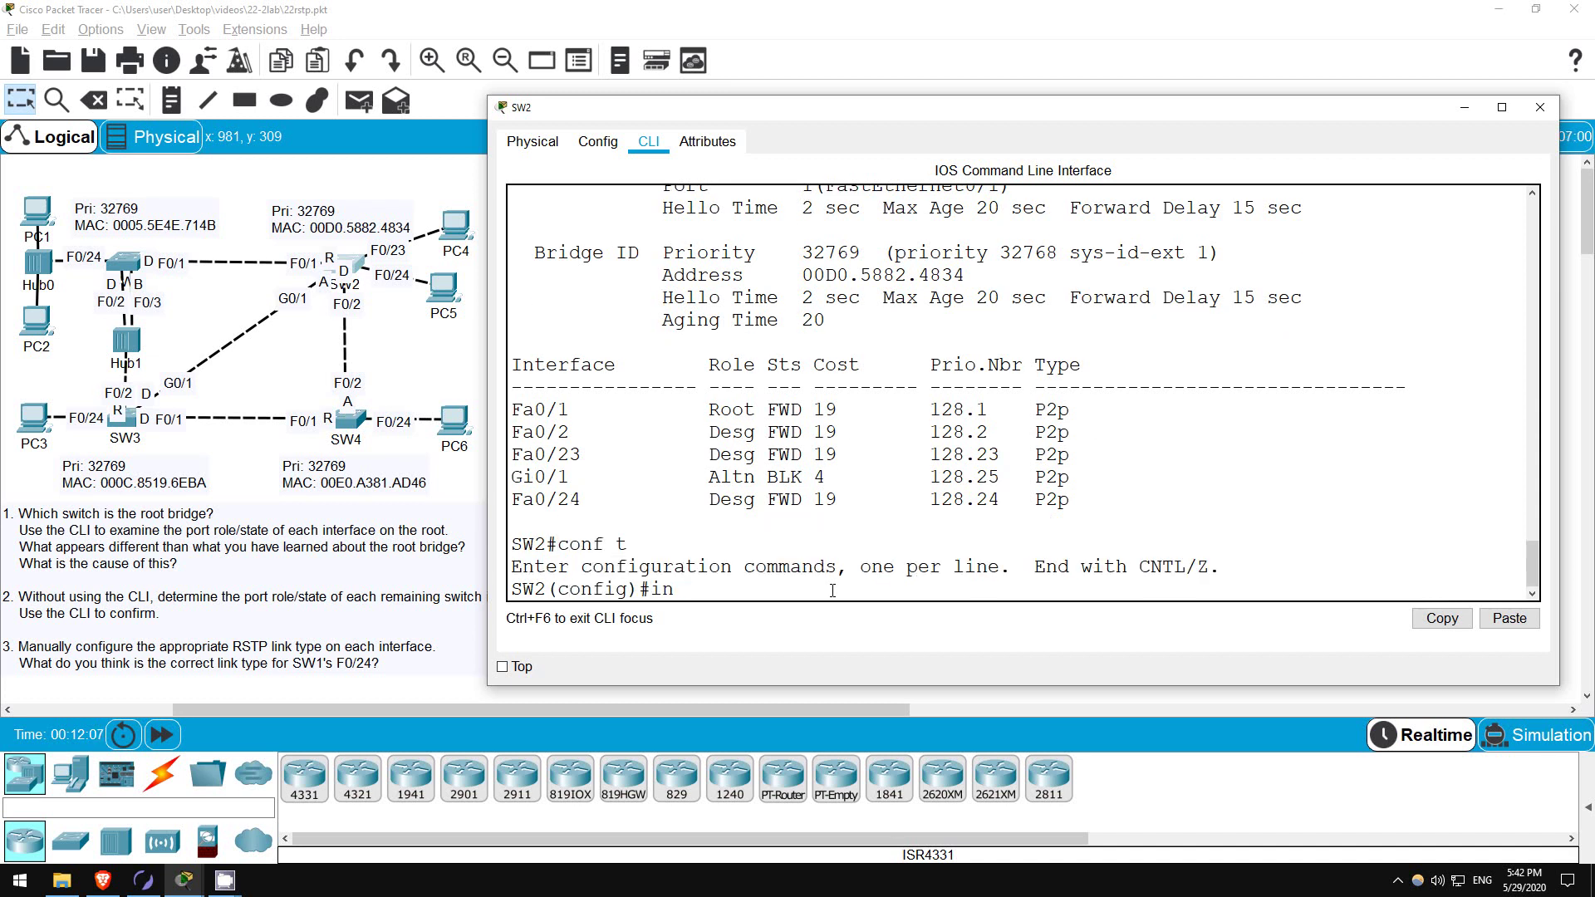
pyautogui.write('t range f0/23')
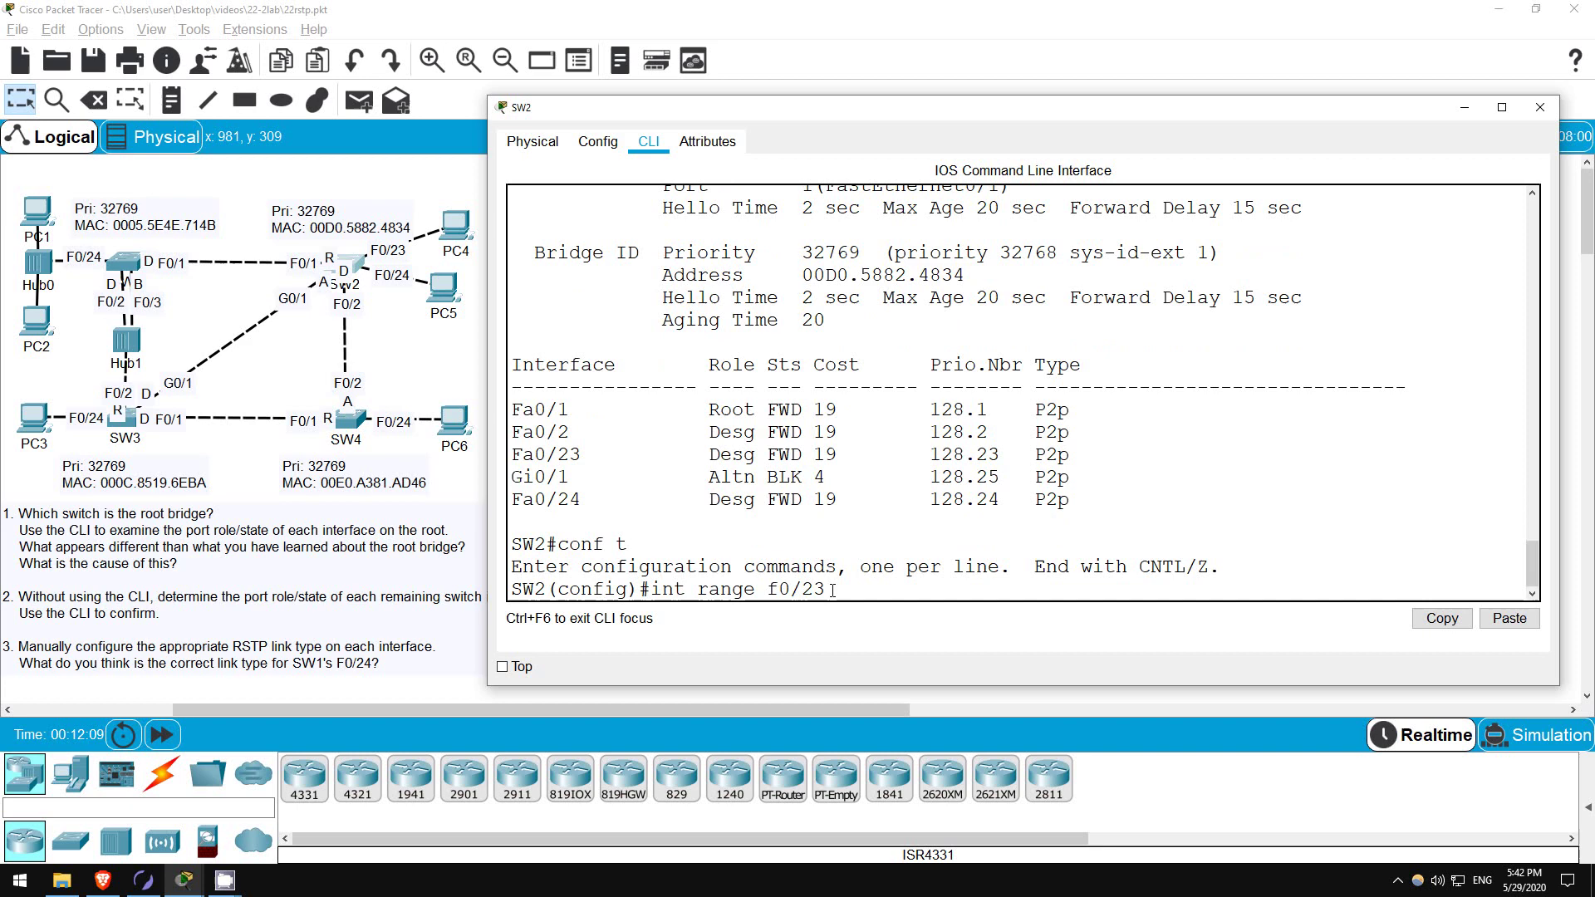
pyautogui.write(' - 24')
pyautogui.press('Return')
pyautogui.press('Return')
pyautogui.write('s')
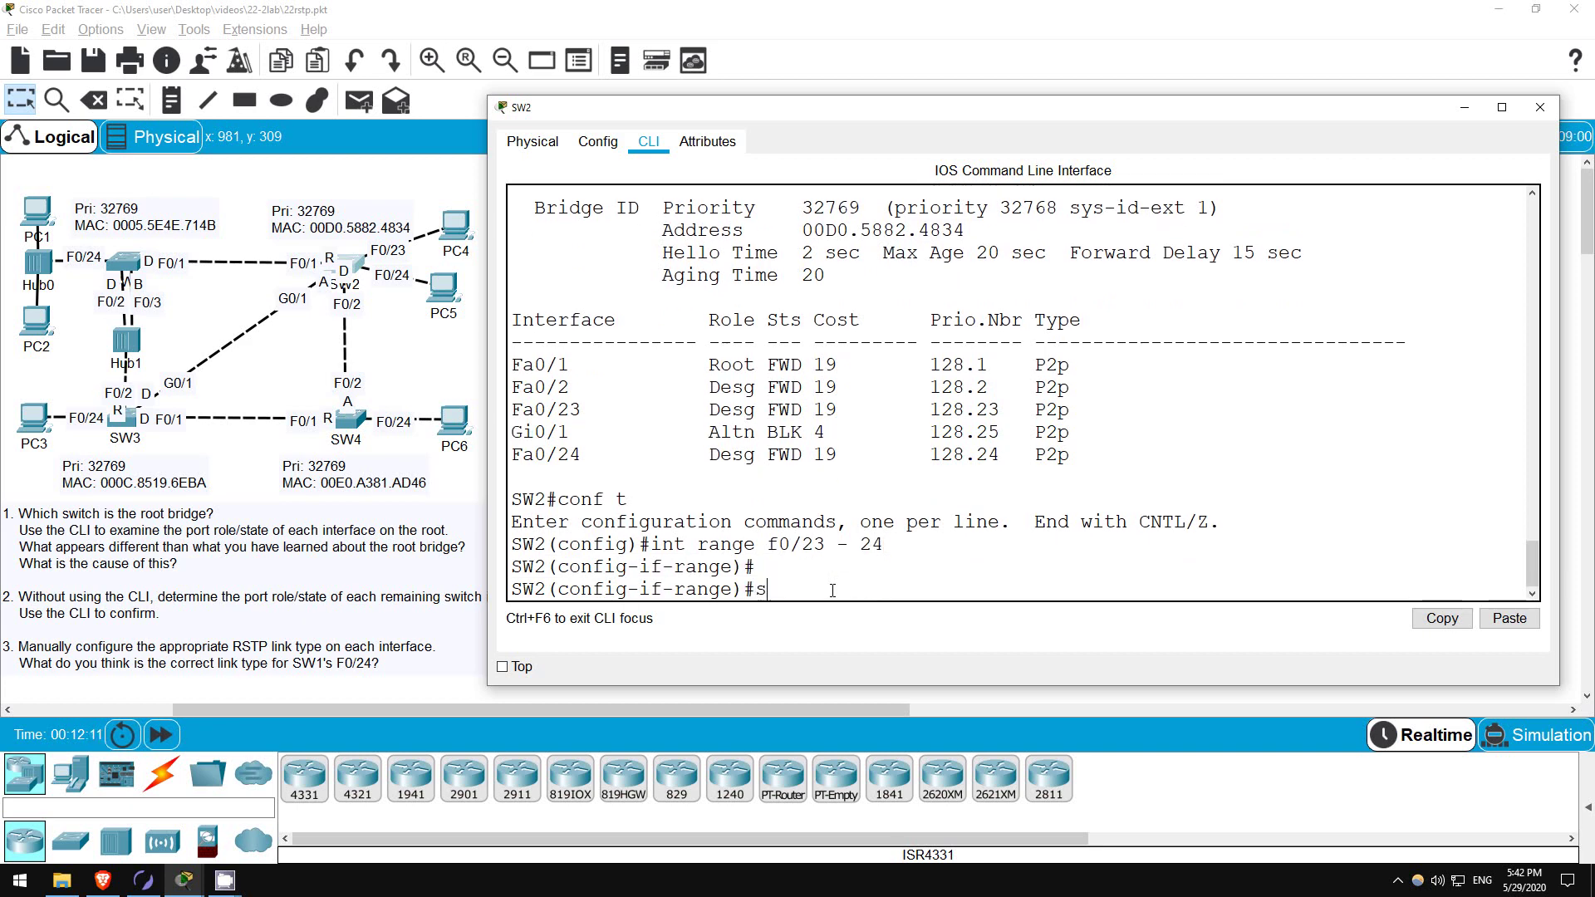
pyautogui.write('pan')
pyautogui.press('Tab')
pyautogui.write('portf')
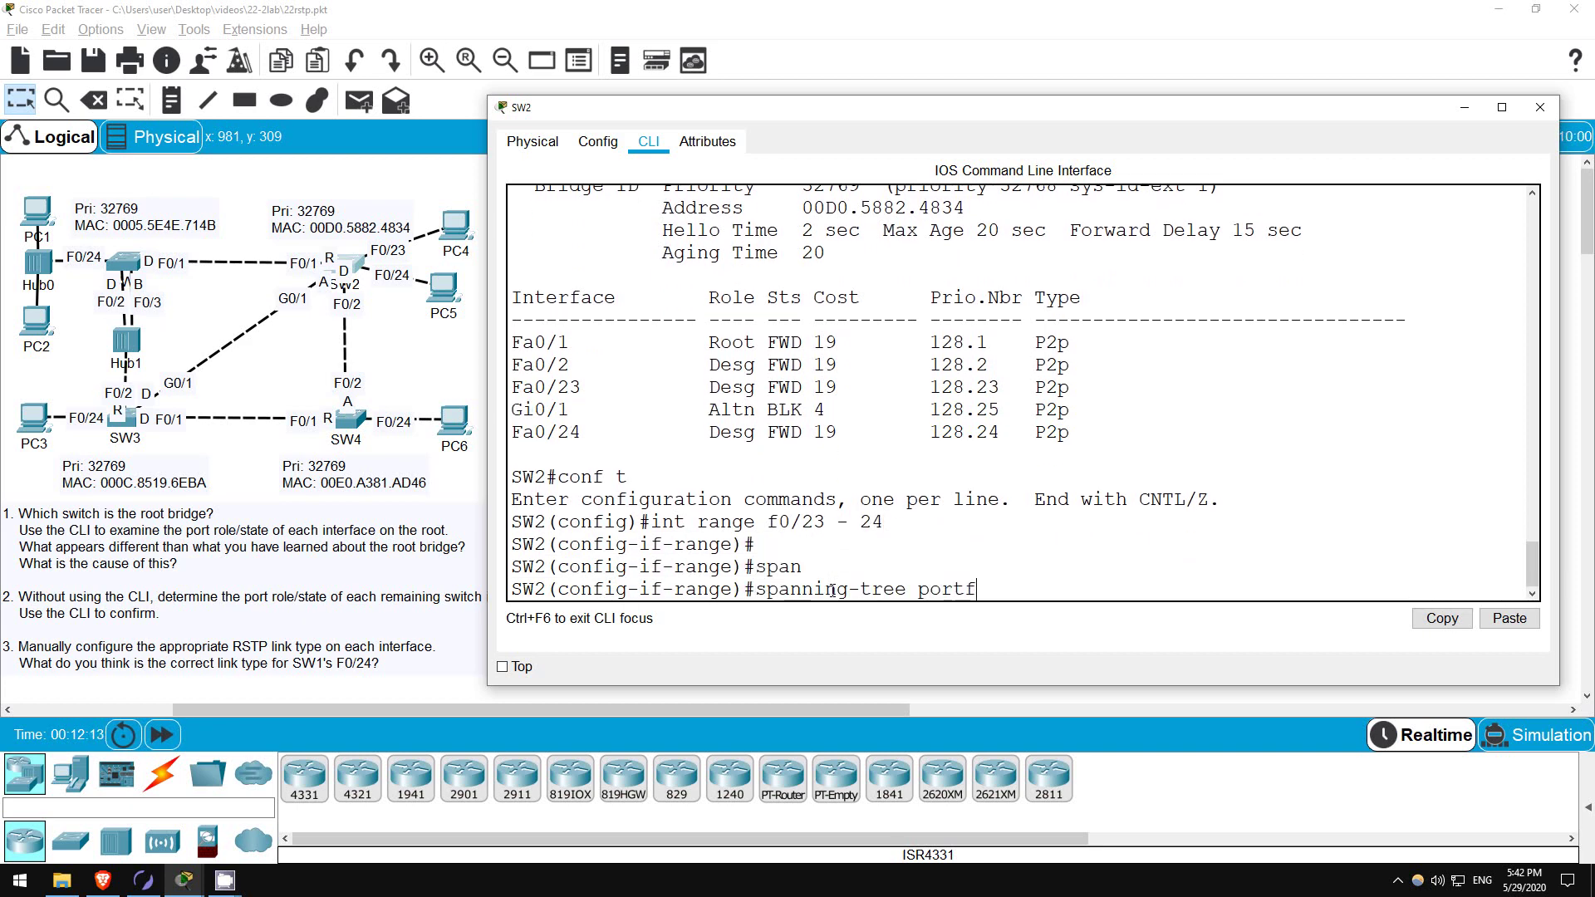
pyautogui.press('Tab')
pyautogui.press('Return')
pyautogui.press('Return')
pyautogui.press('Return')
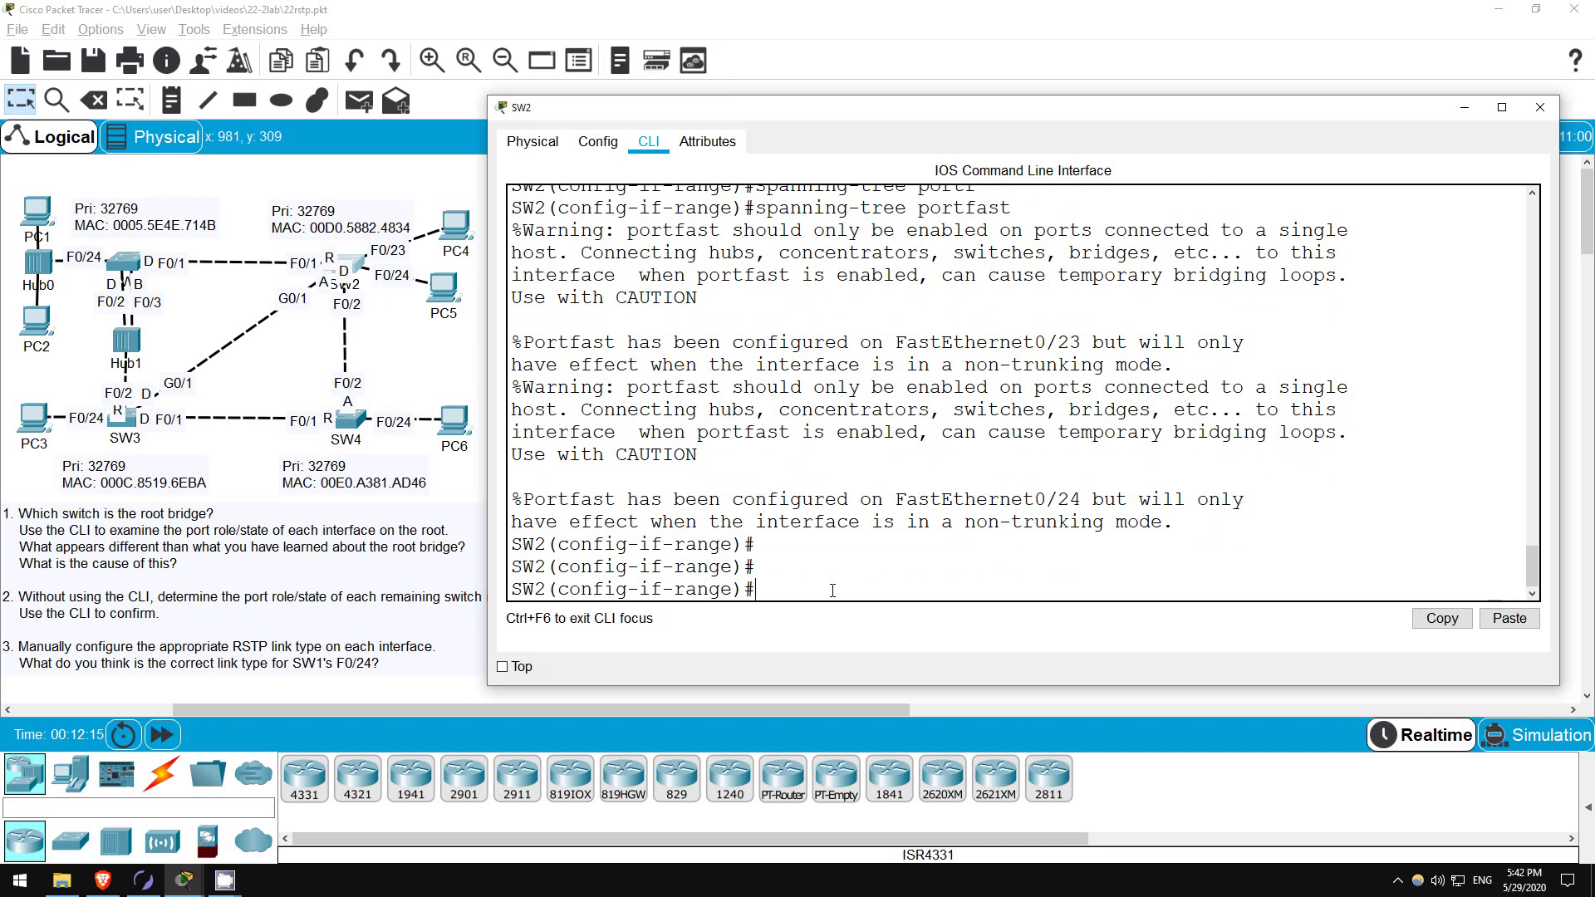
# Rerun show spanning-tree on SW1 and check all four ports are designated forwarding.
pyautogui.click(125, 266)
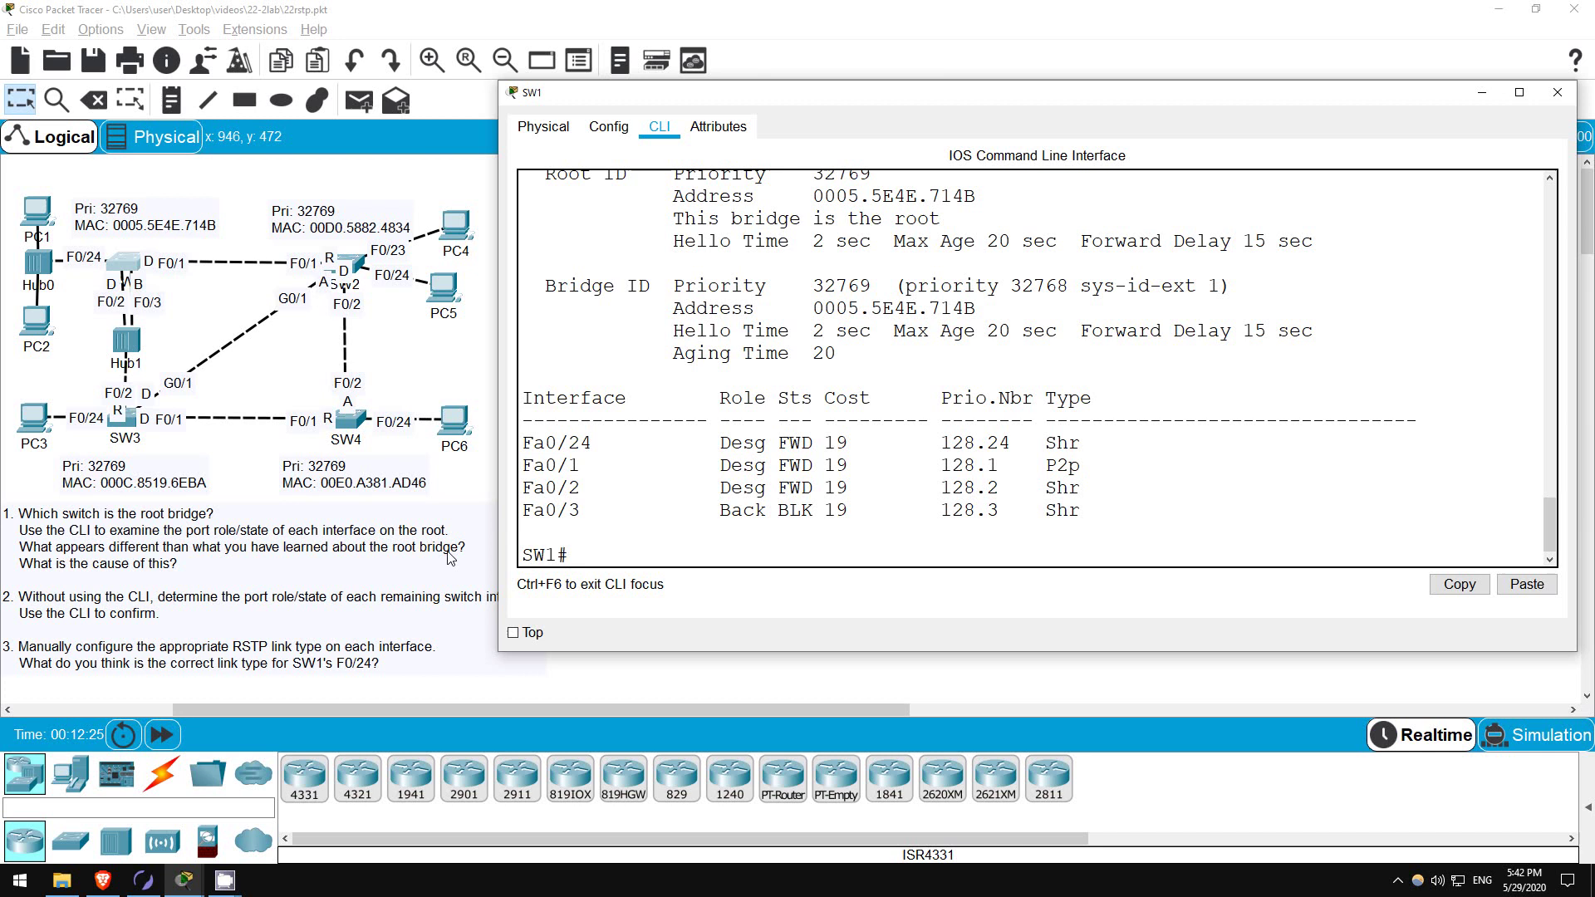
pyautogui.press('Up')
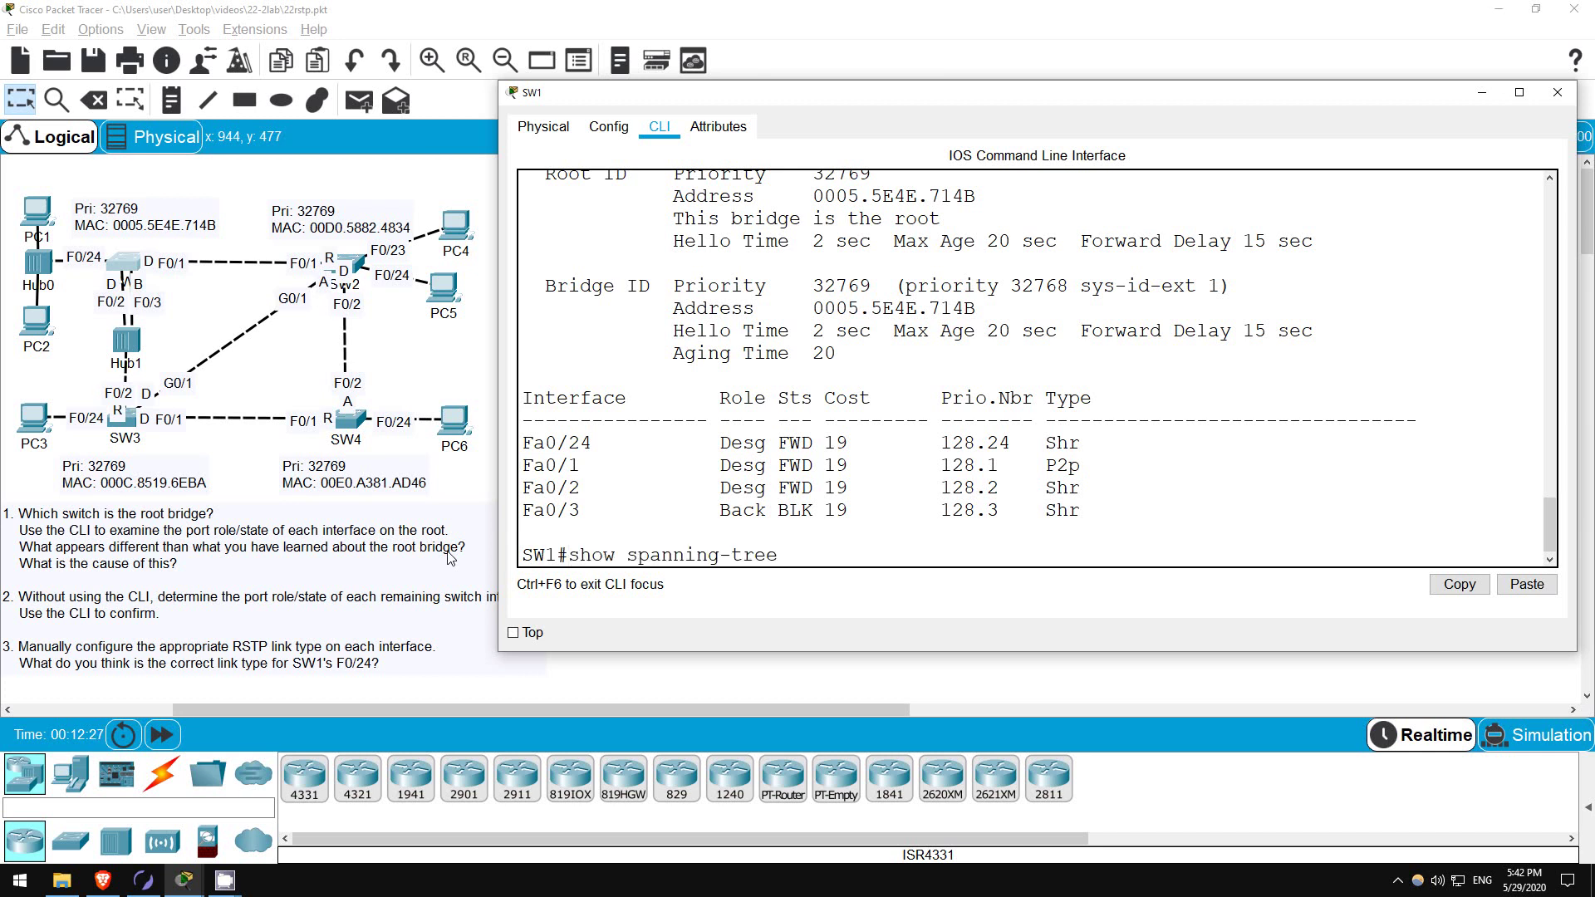
pyautogui.press('Return')
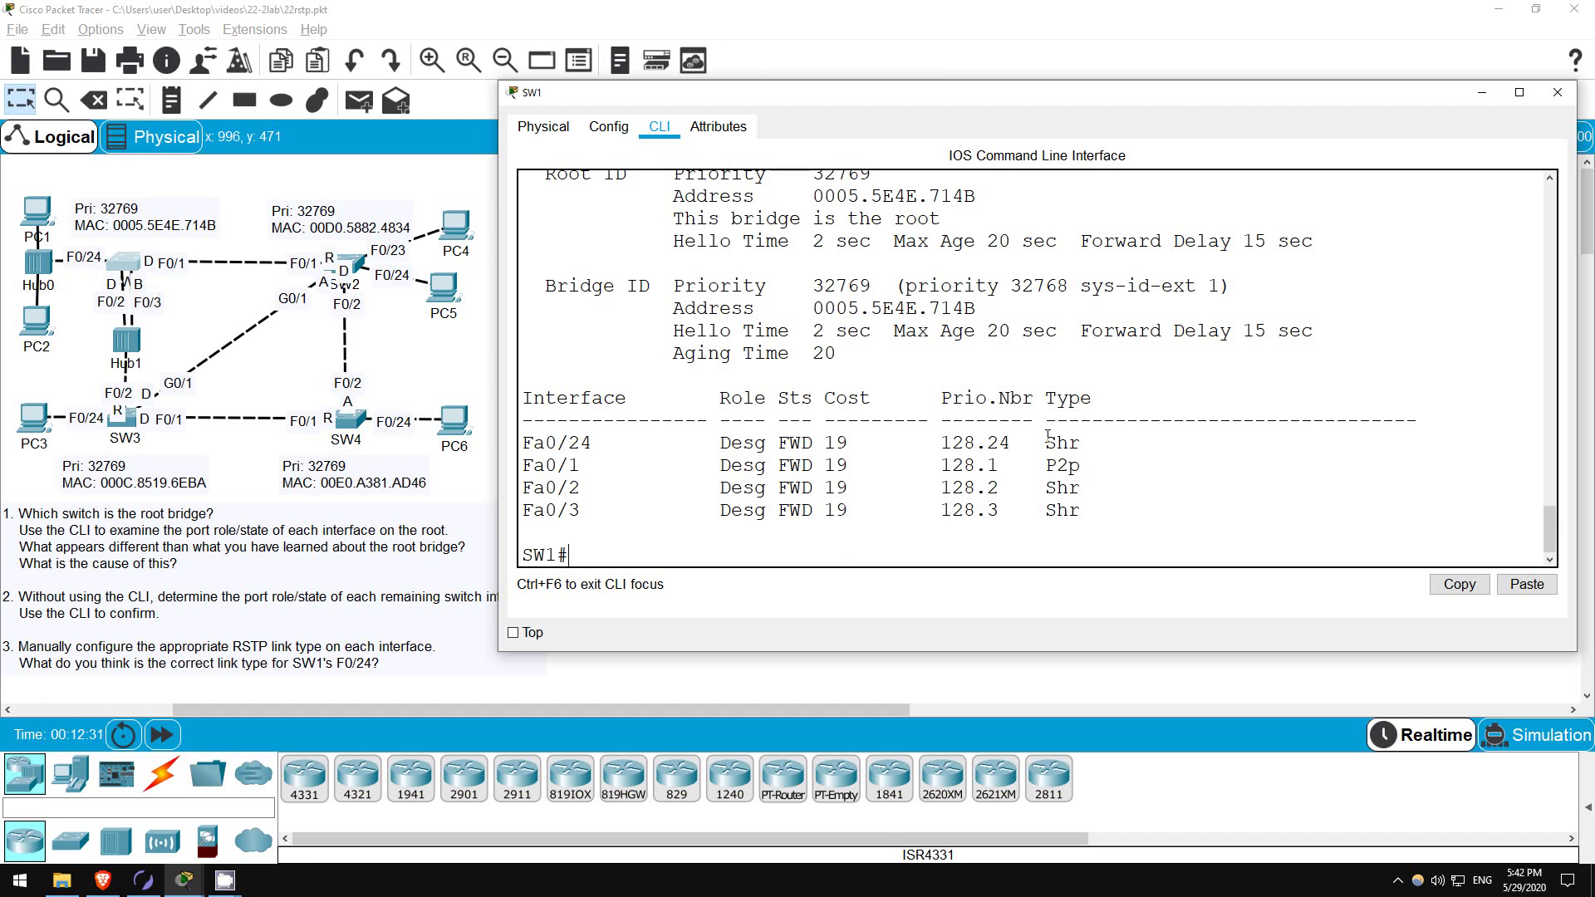
pyautogui.moveTo(1044, 441); pyautogui.dragTo(1095, 517)
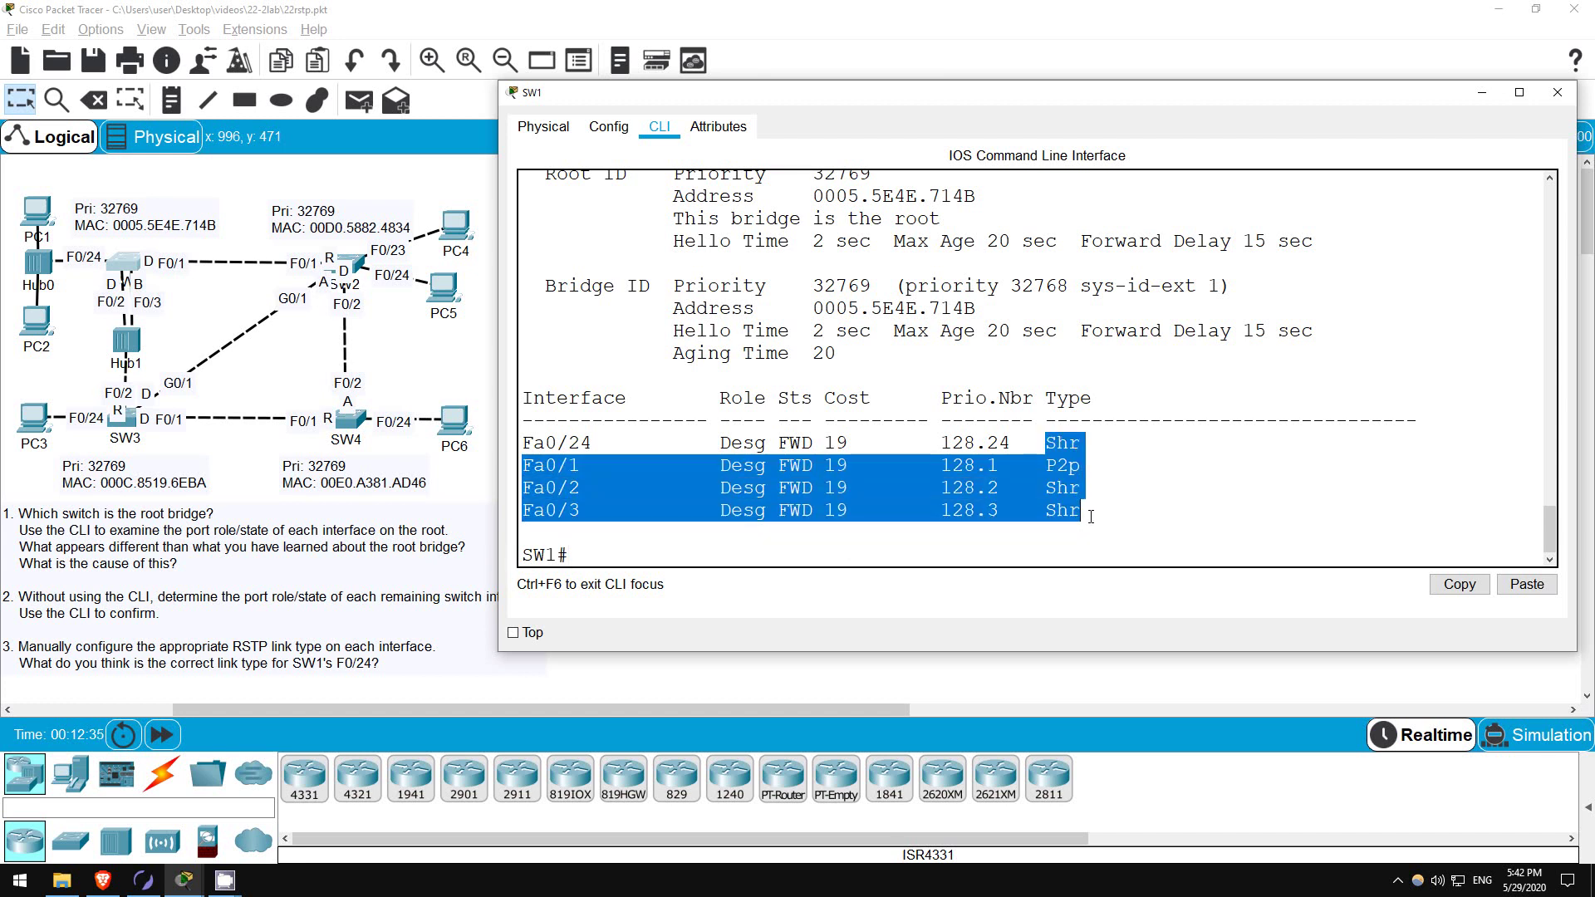
pyautogui.click(1090, 516)
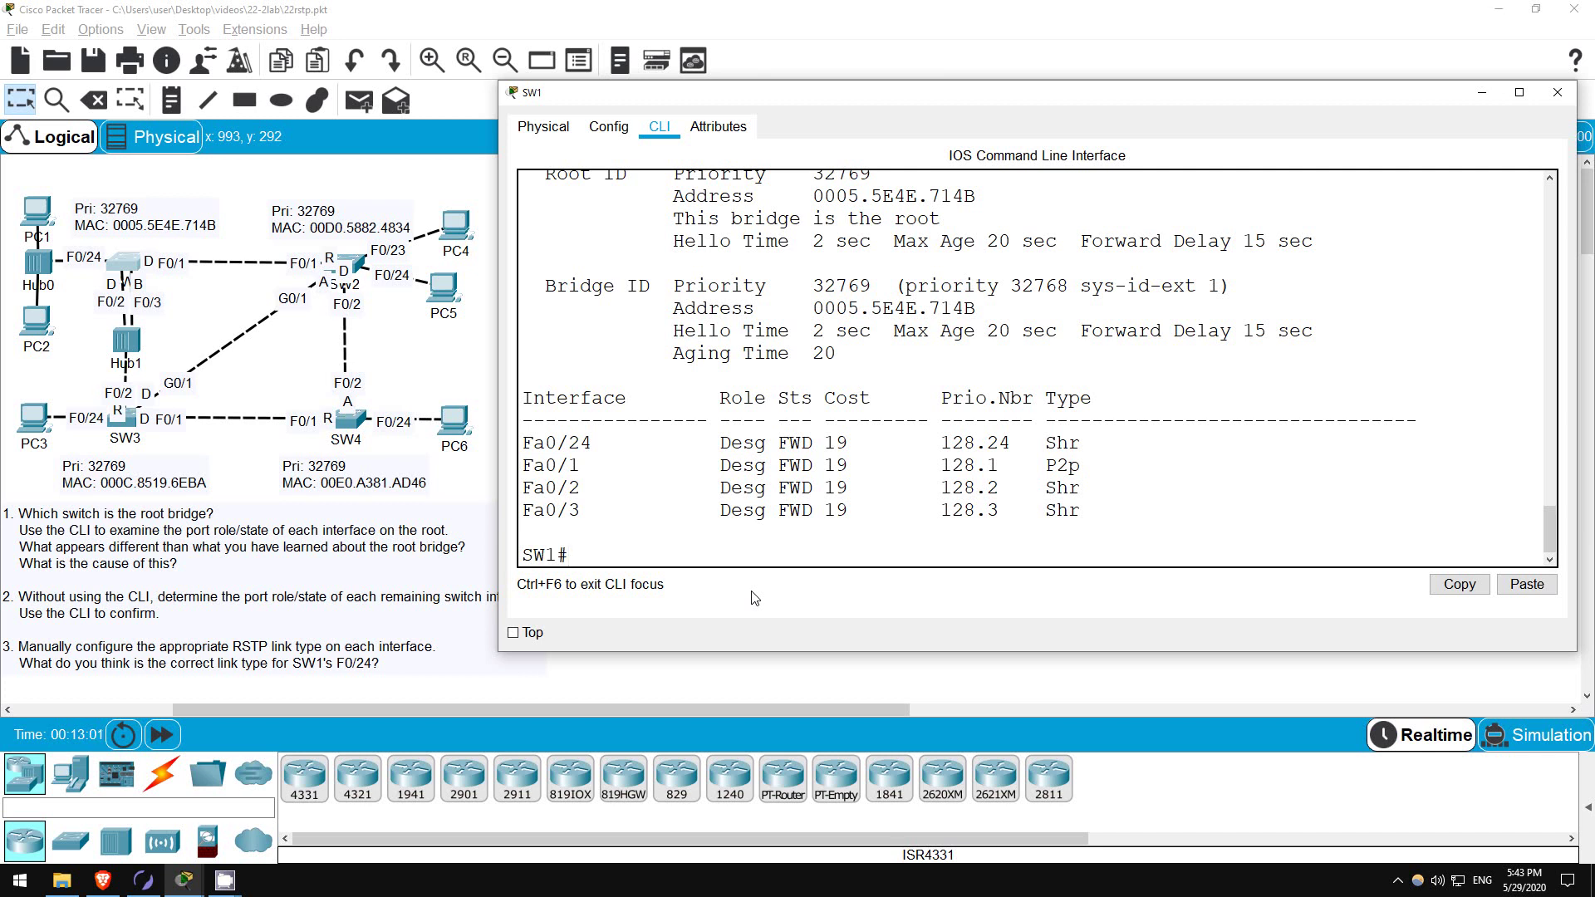
# Enable spanning-tree portfast on SW1's interface Fa0/24.
pyautogui.write('conf t')
pyautogui.press('Return')
pyautogui.write('int ')
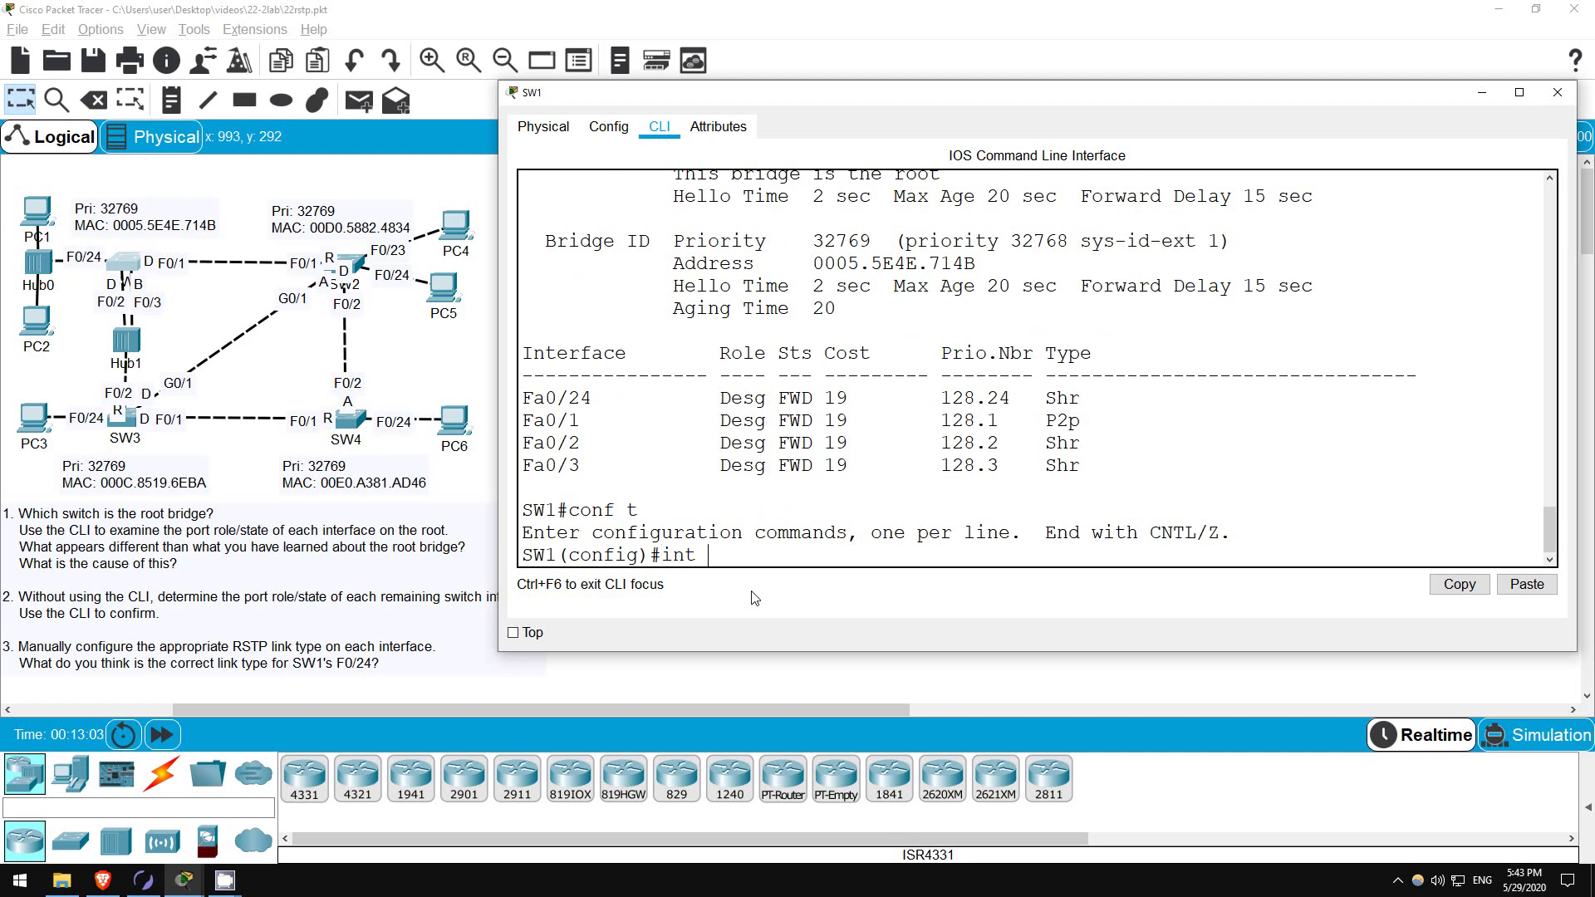
pyautogui.write('f0/24')
pyautogui.press('Return')
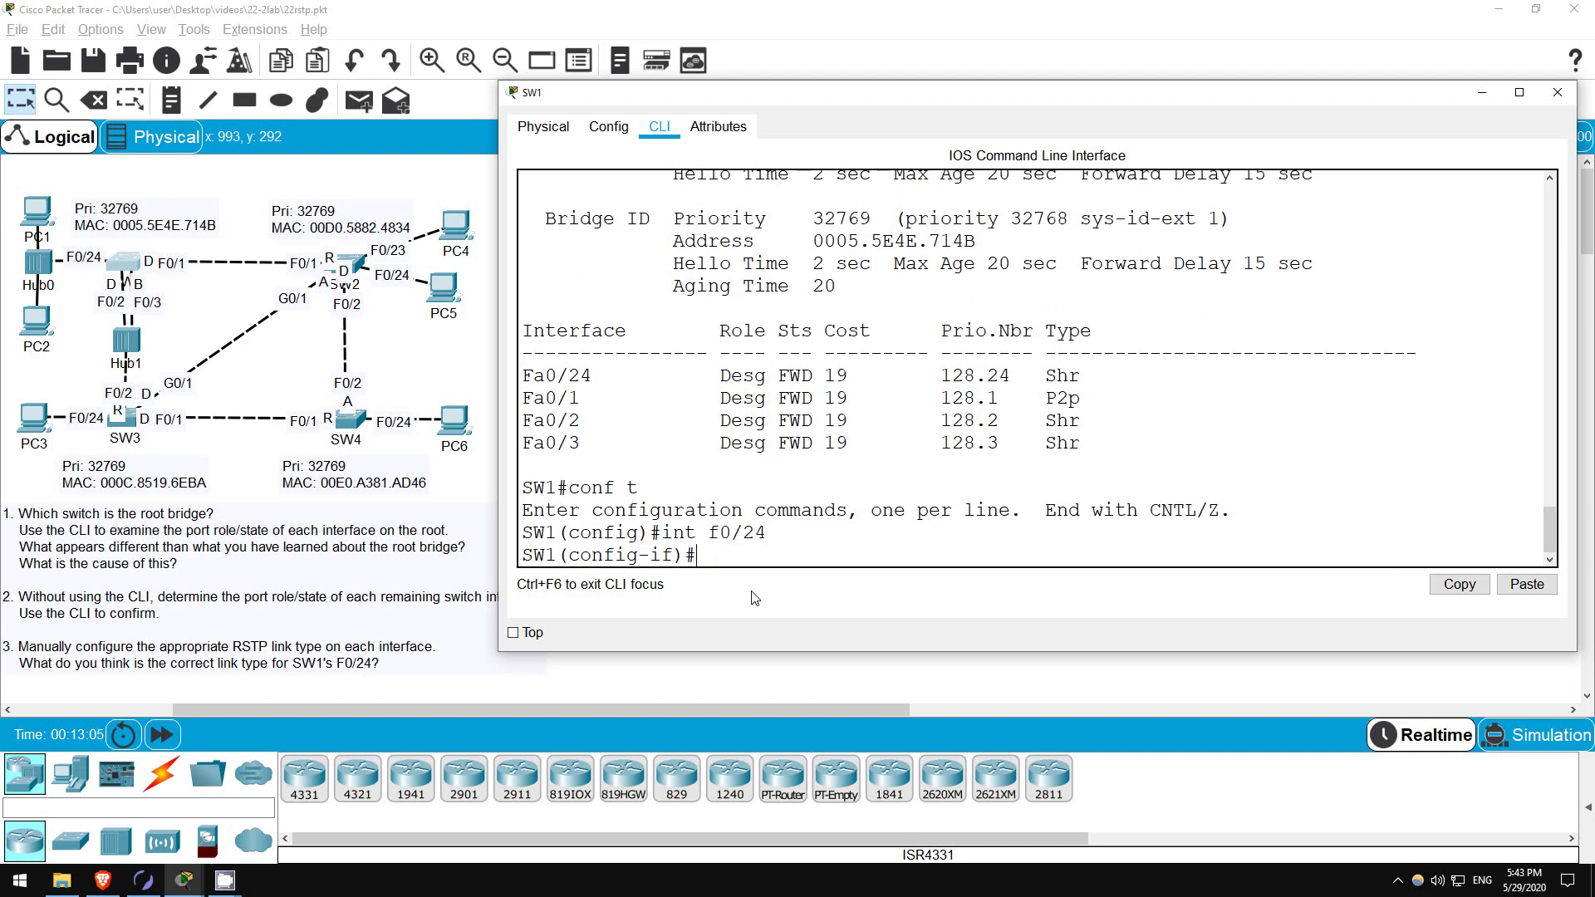
pyautogui.write('span')
pyautogui.press('Tab')
pyautogui.write('port')
pyautogui.press('Tab')
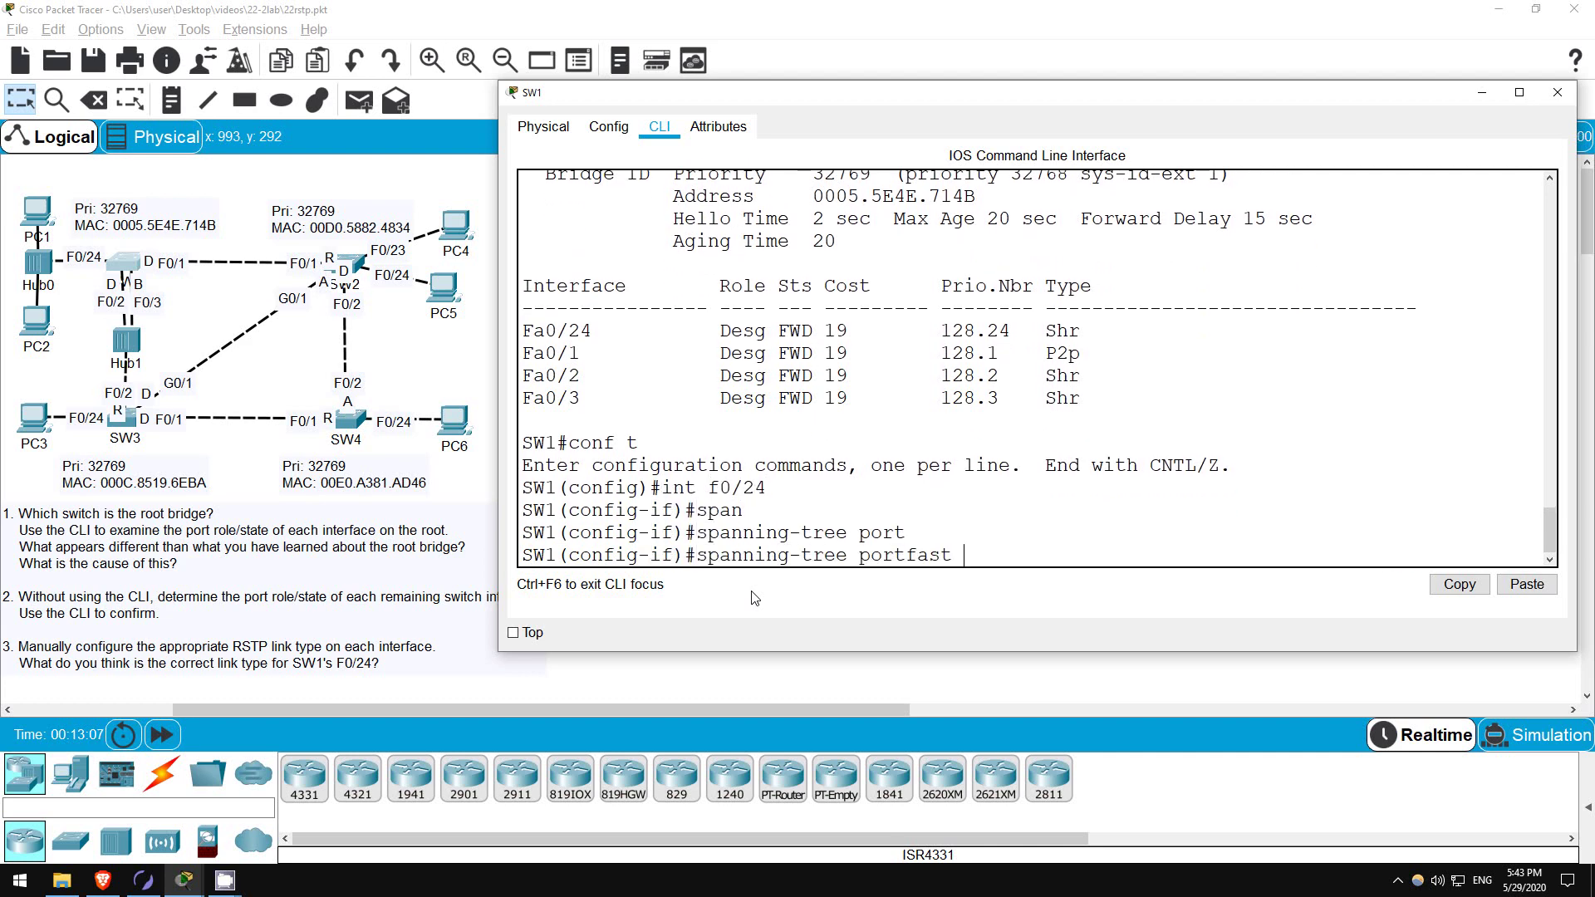
pyautogui.press('Return')
# Check SW1's spanning-tree output with do sh span, then open NetSim's Spanning Tree I lab preview.
pyautogui.press('Return')
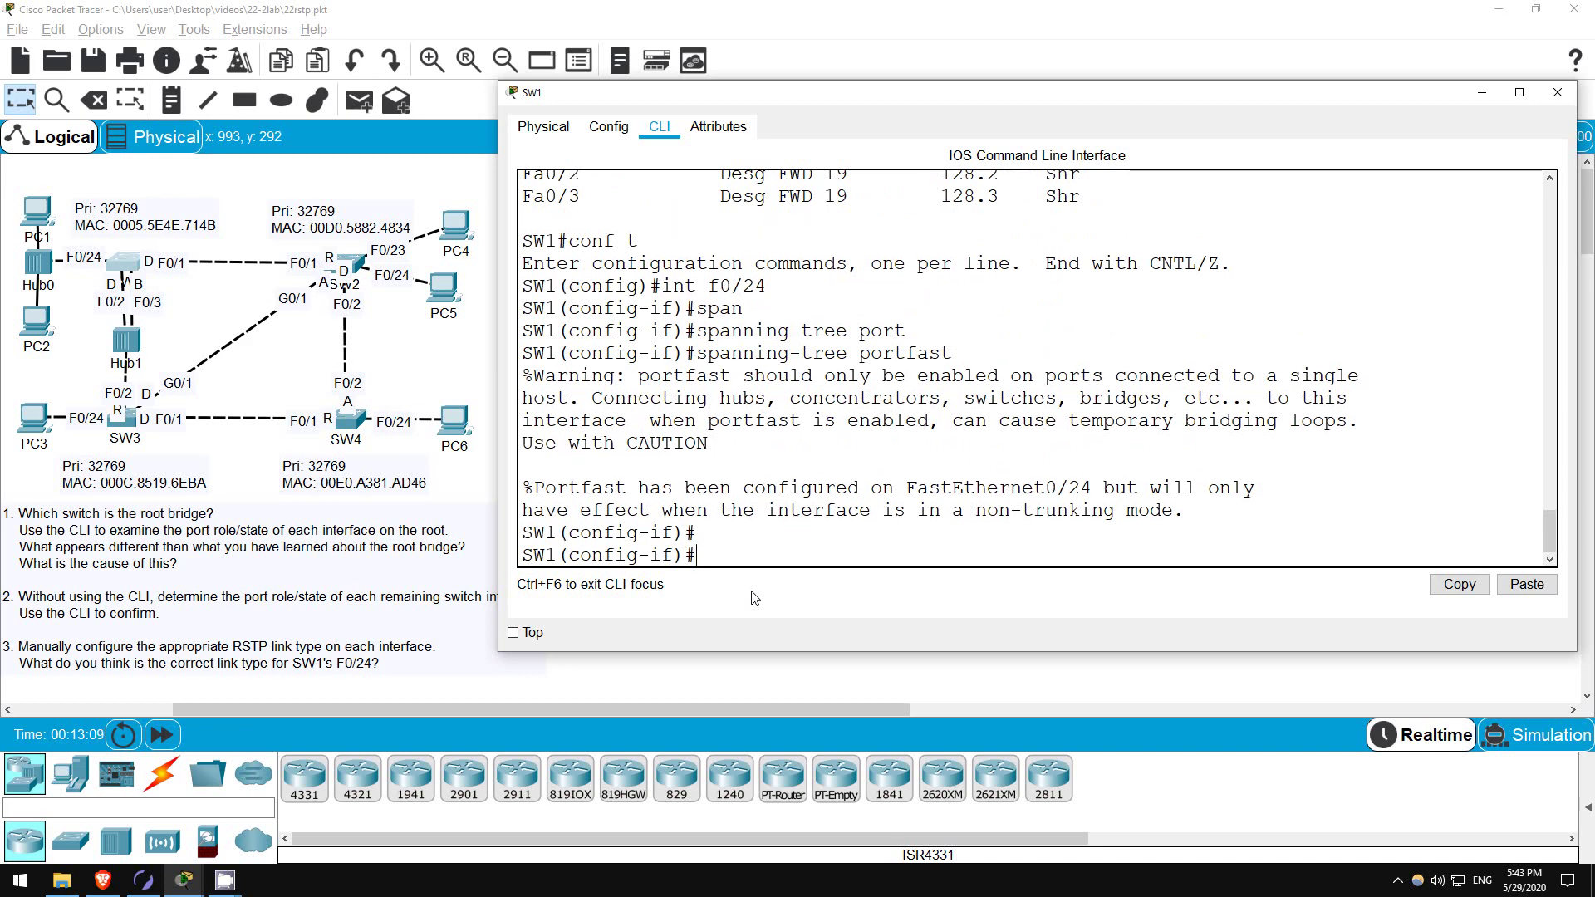
pyautogui.write('do sh span')
pyautogui.press('Return')
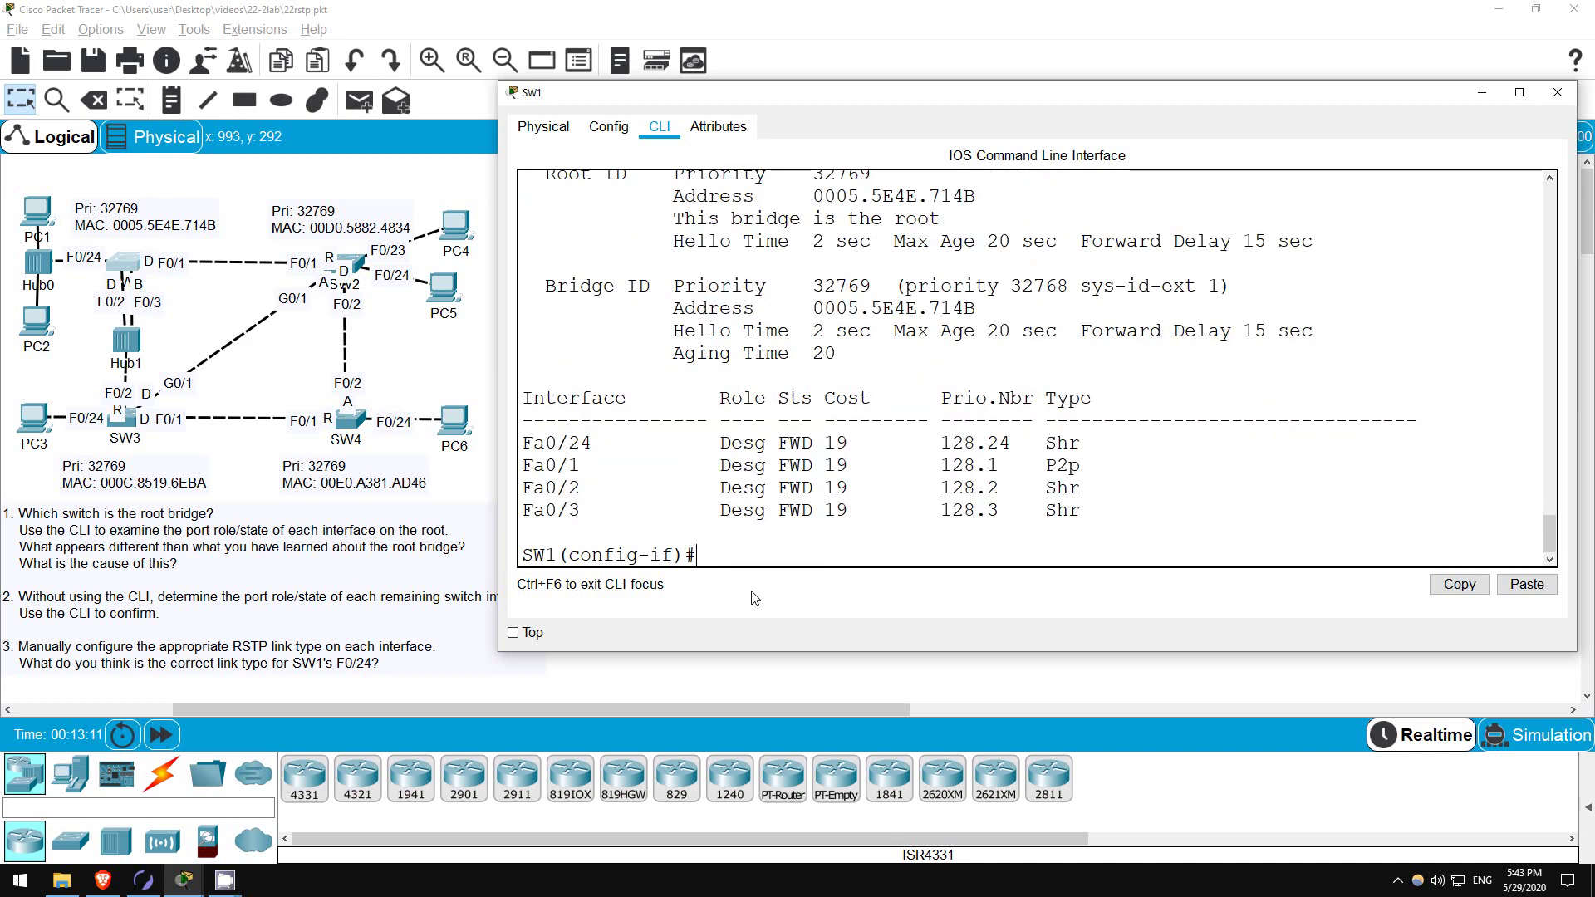
pyautogui.doubleClick(1061, 442)
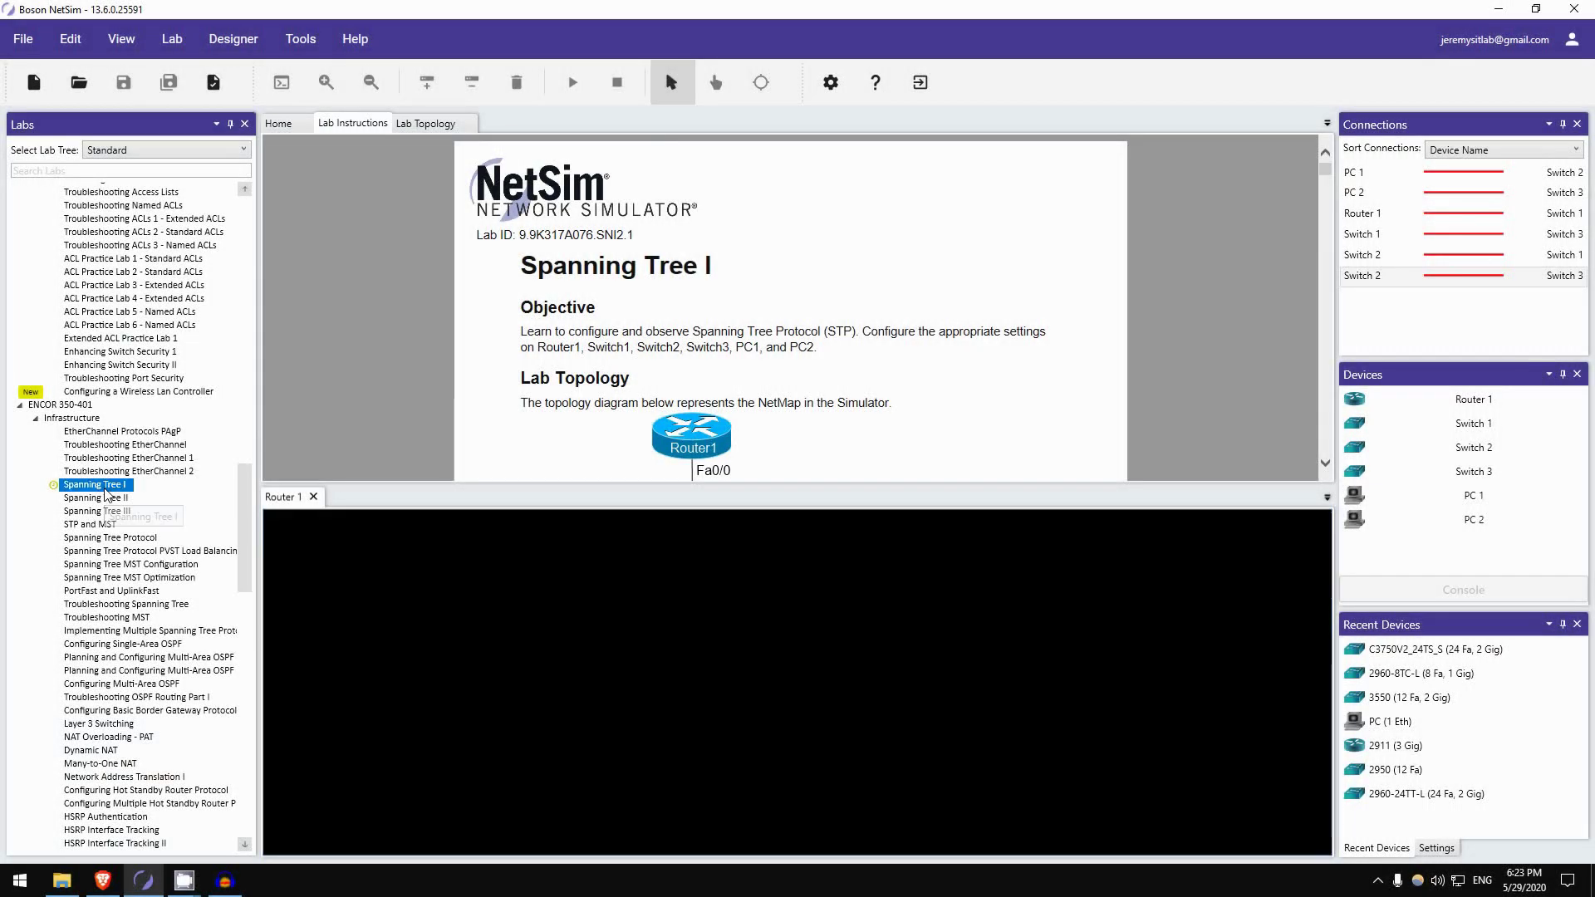
pyautogui.moveTo(106, 492); pyautogui.dragTo(443, 347)
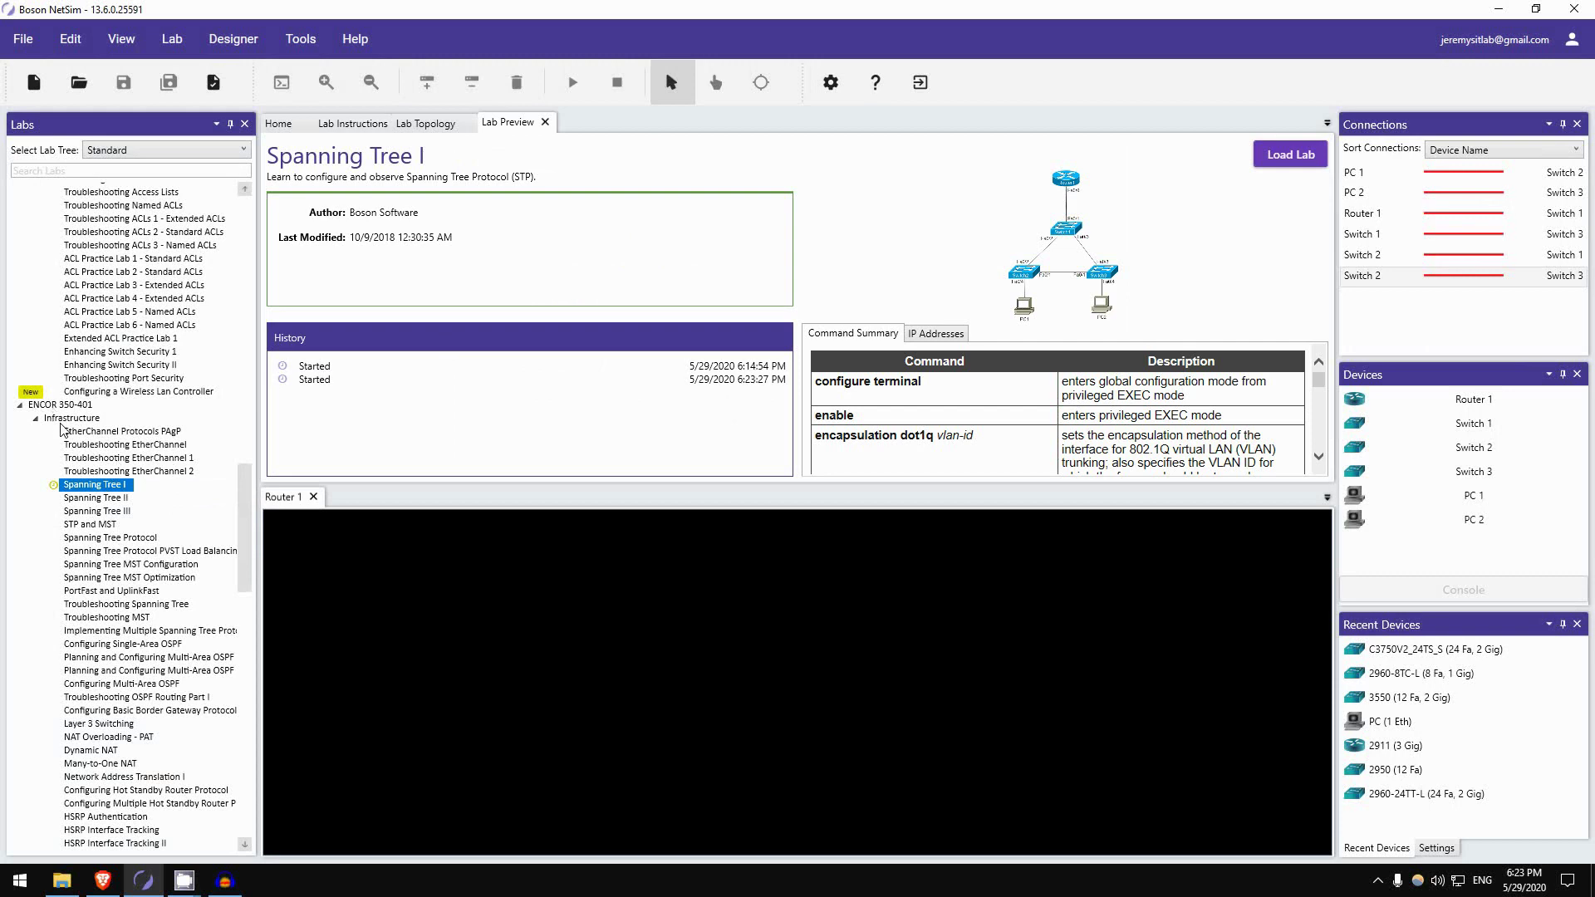
# Scroll the Labs tree to locate Spanning Tree I under ENCOR 350-401 Infrastructure.
pyautogui.scroll(6, 111, 455)
pyautogui.scroll(13, 110, 456)
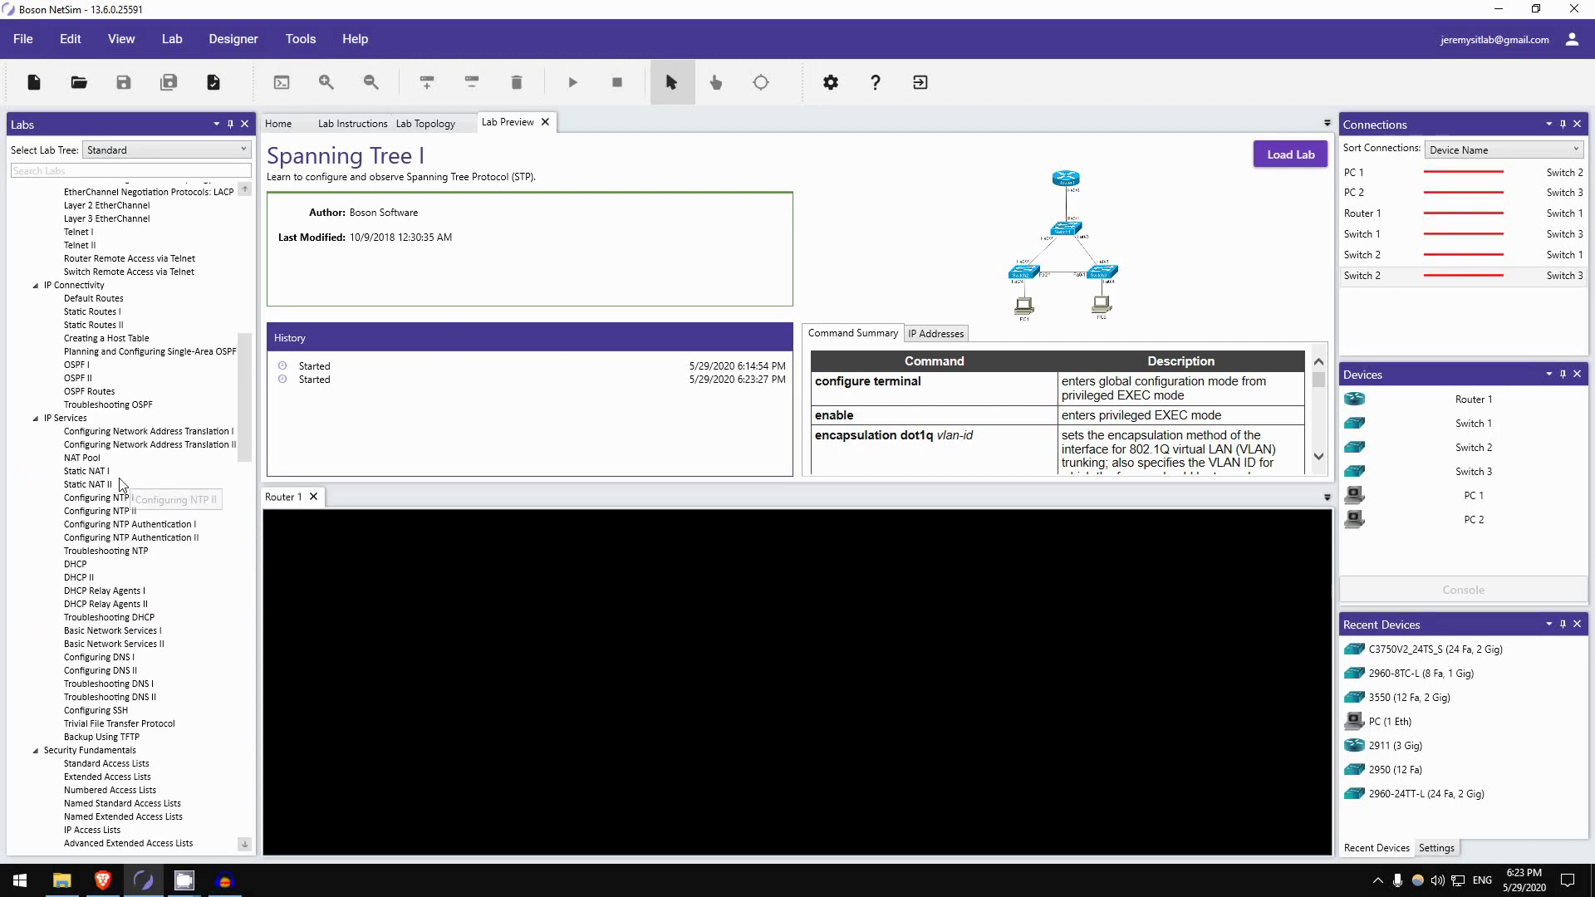
pyautogui.scroll(8, 121, 472)
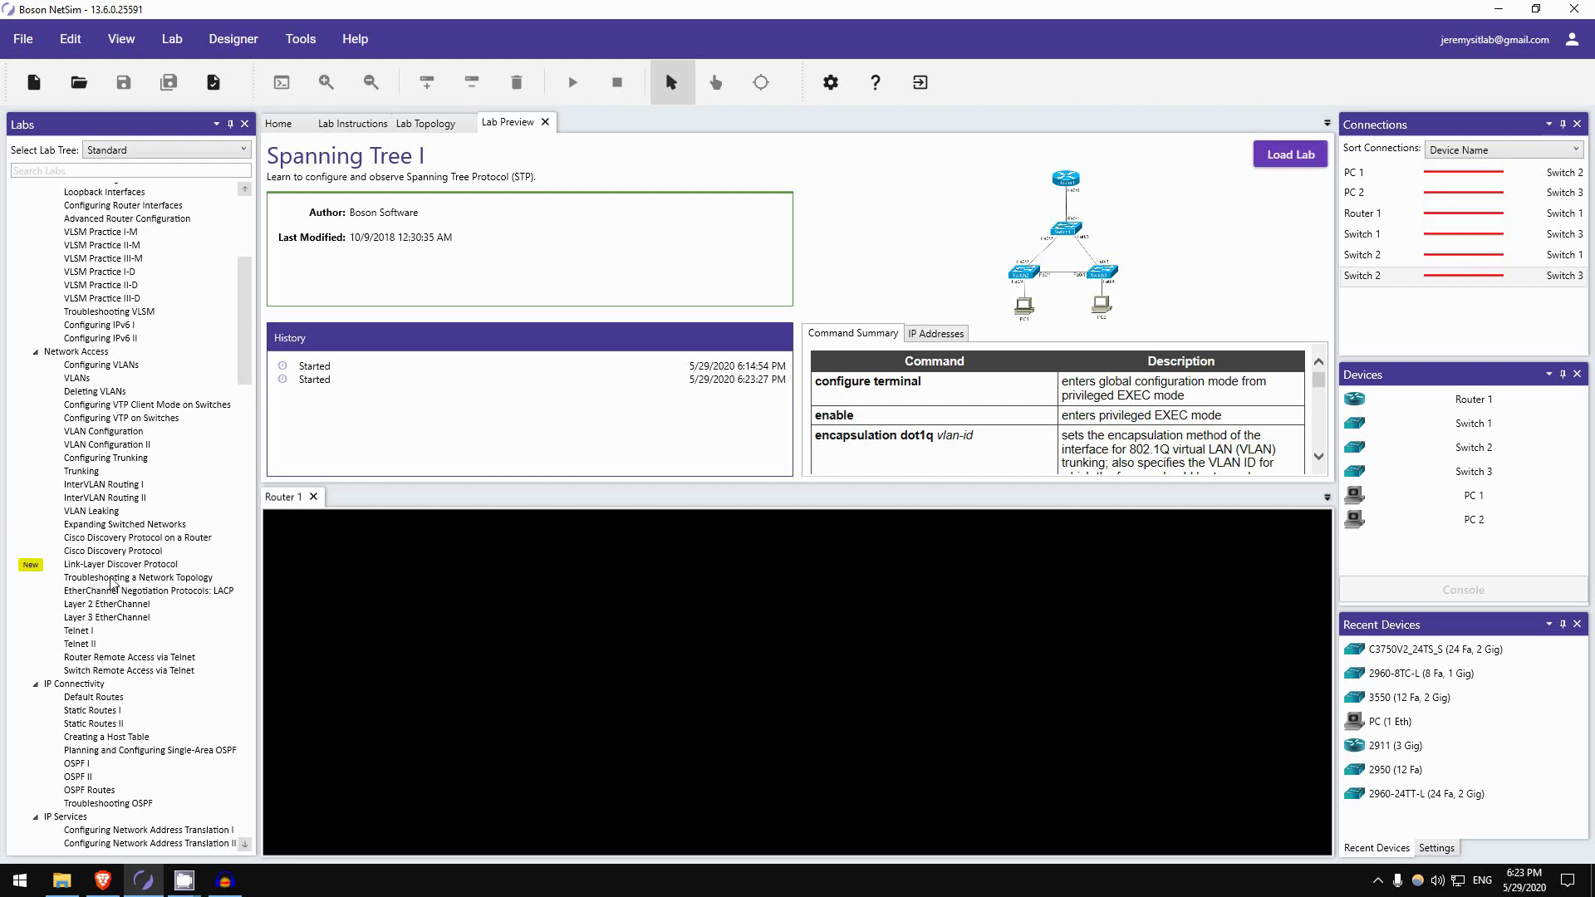
pyautogui.scroll(-9, 169, 467)
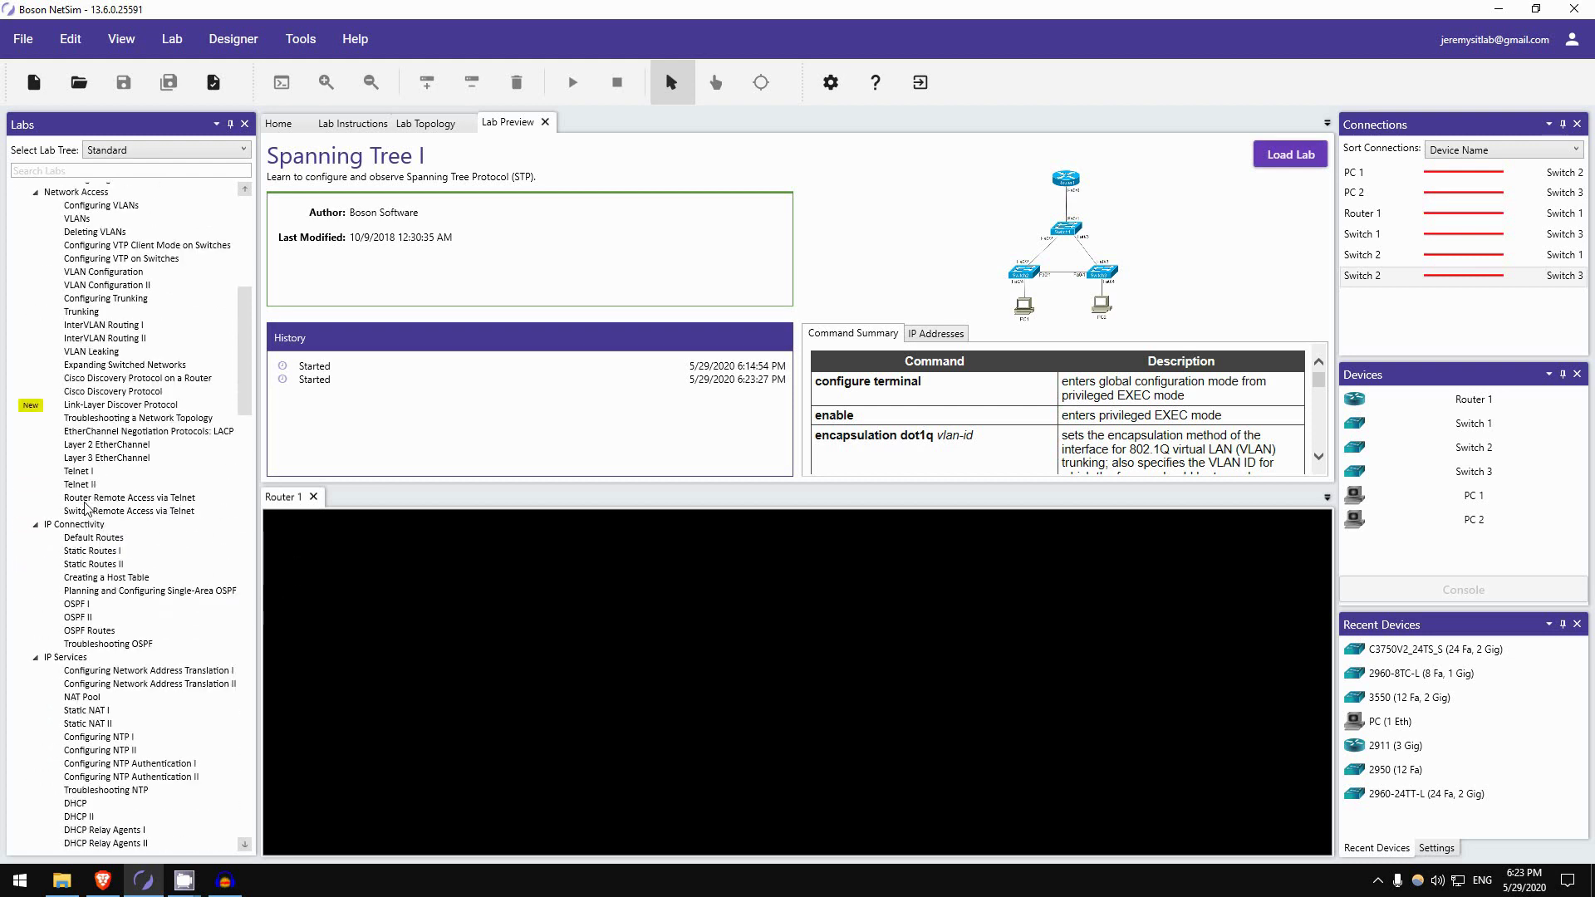
pyautogui.scroll(-18, 169, 468)
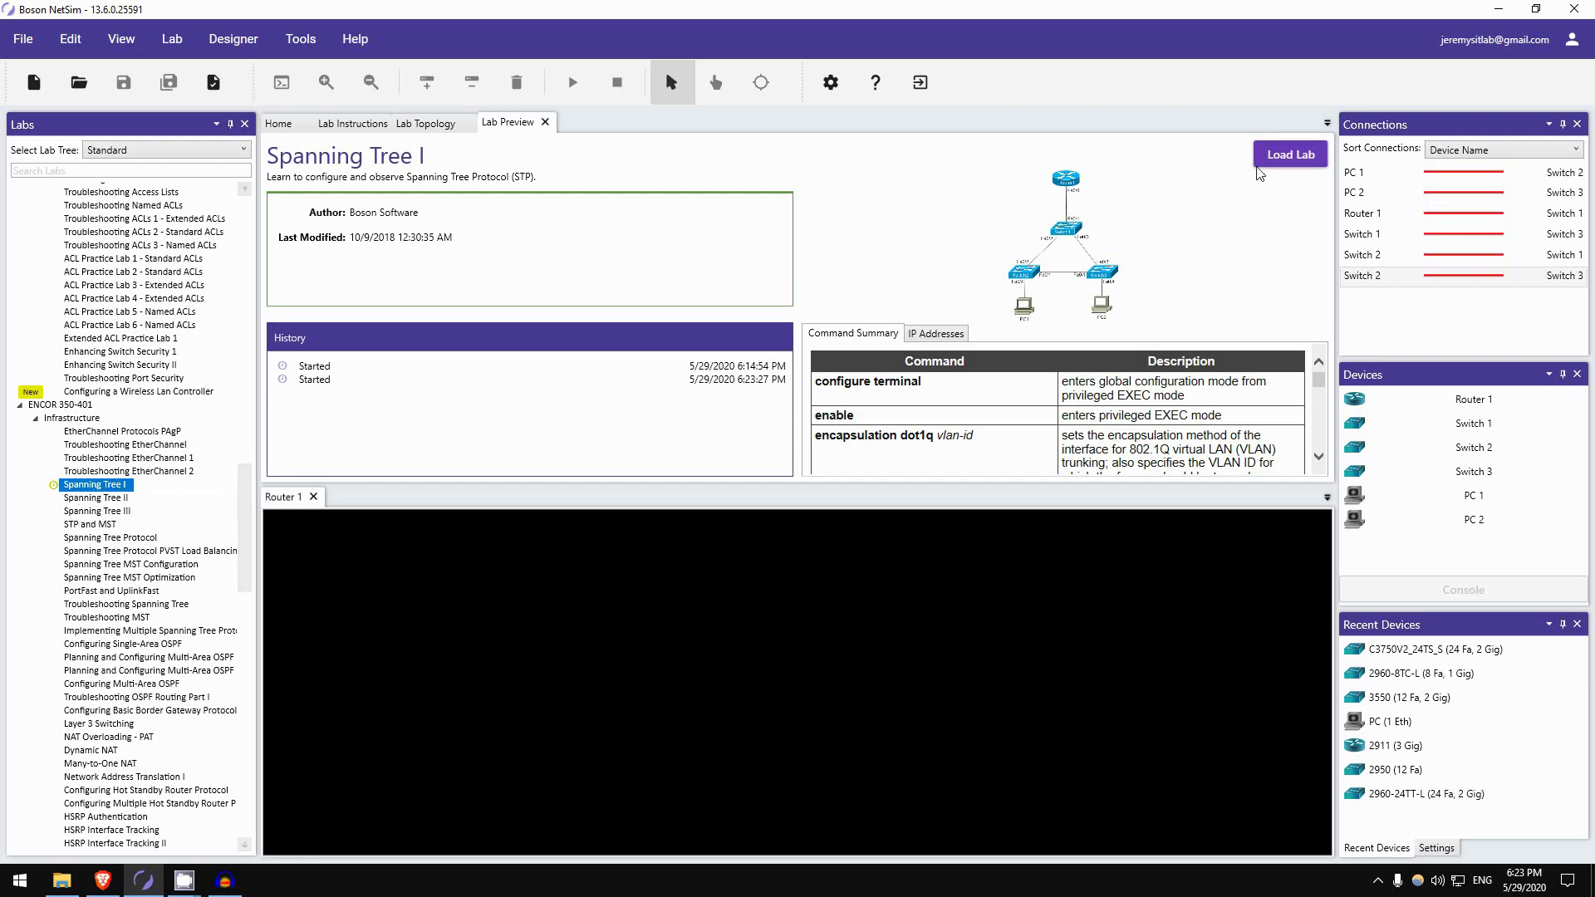
pyautogui.click(366, 123)
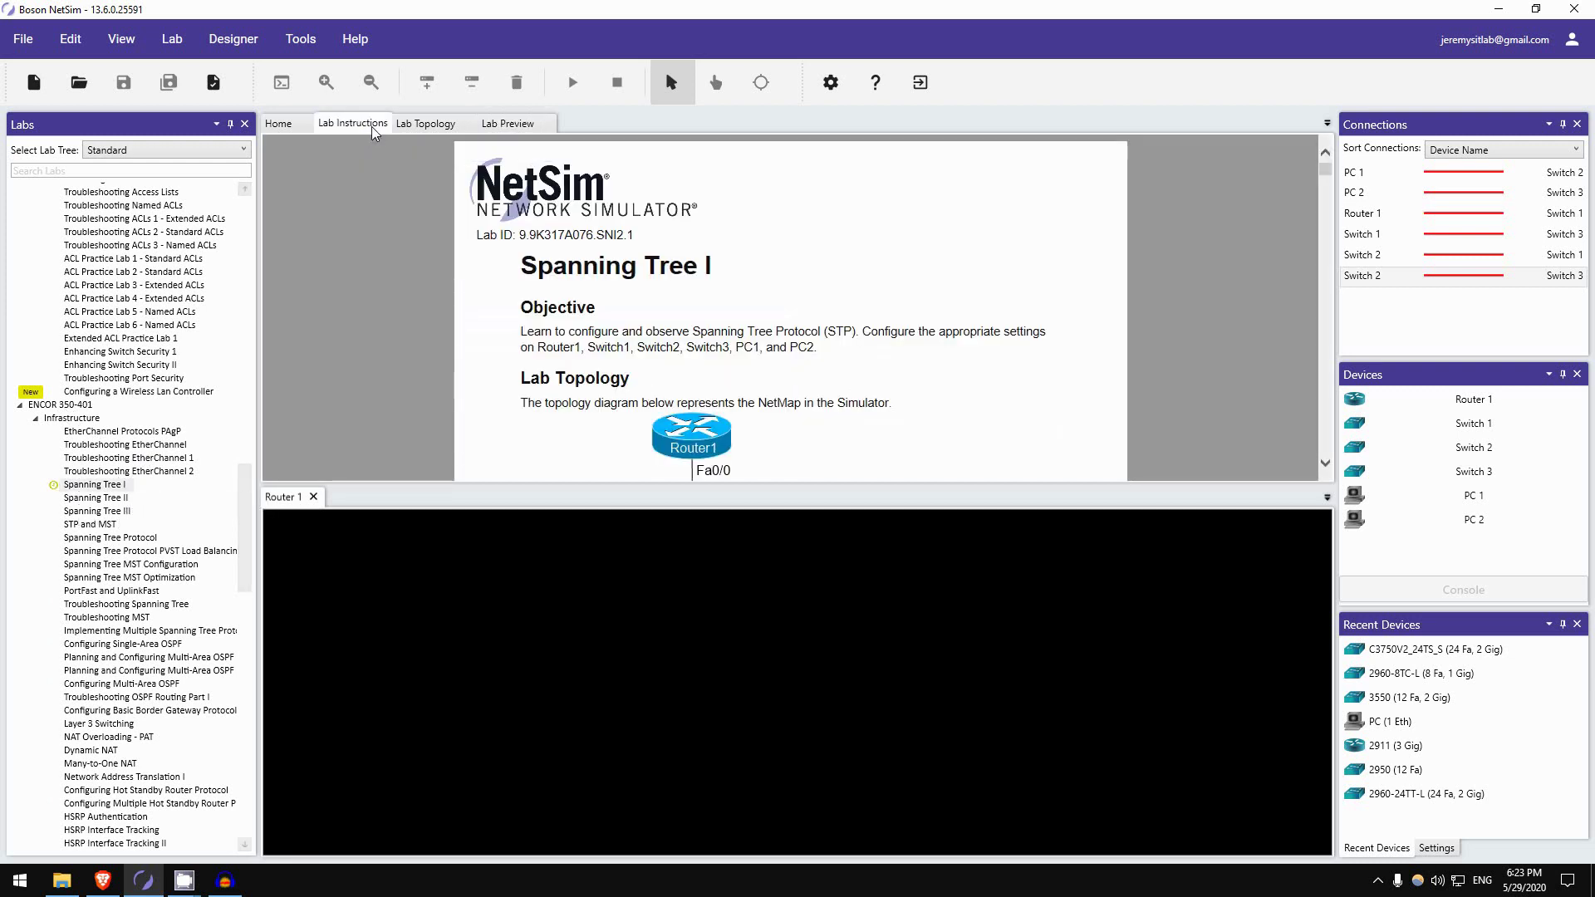
pyautogui.scroll(-5, 454, 294)
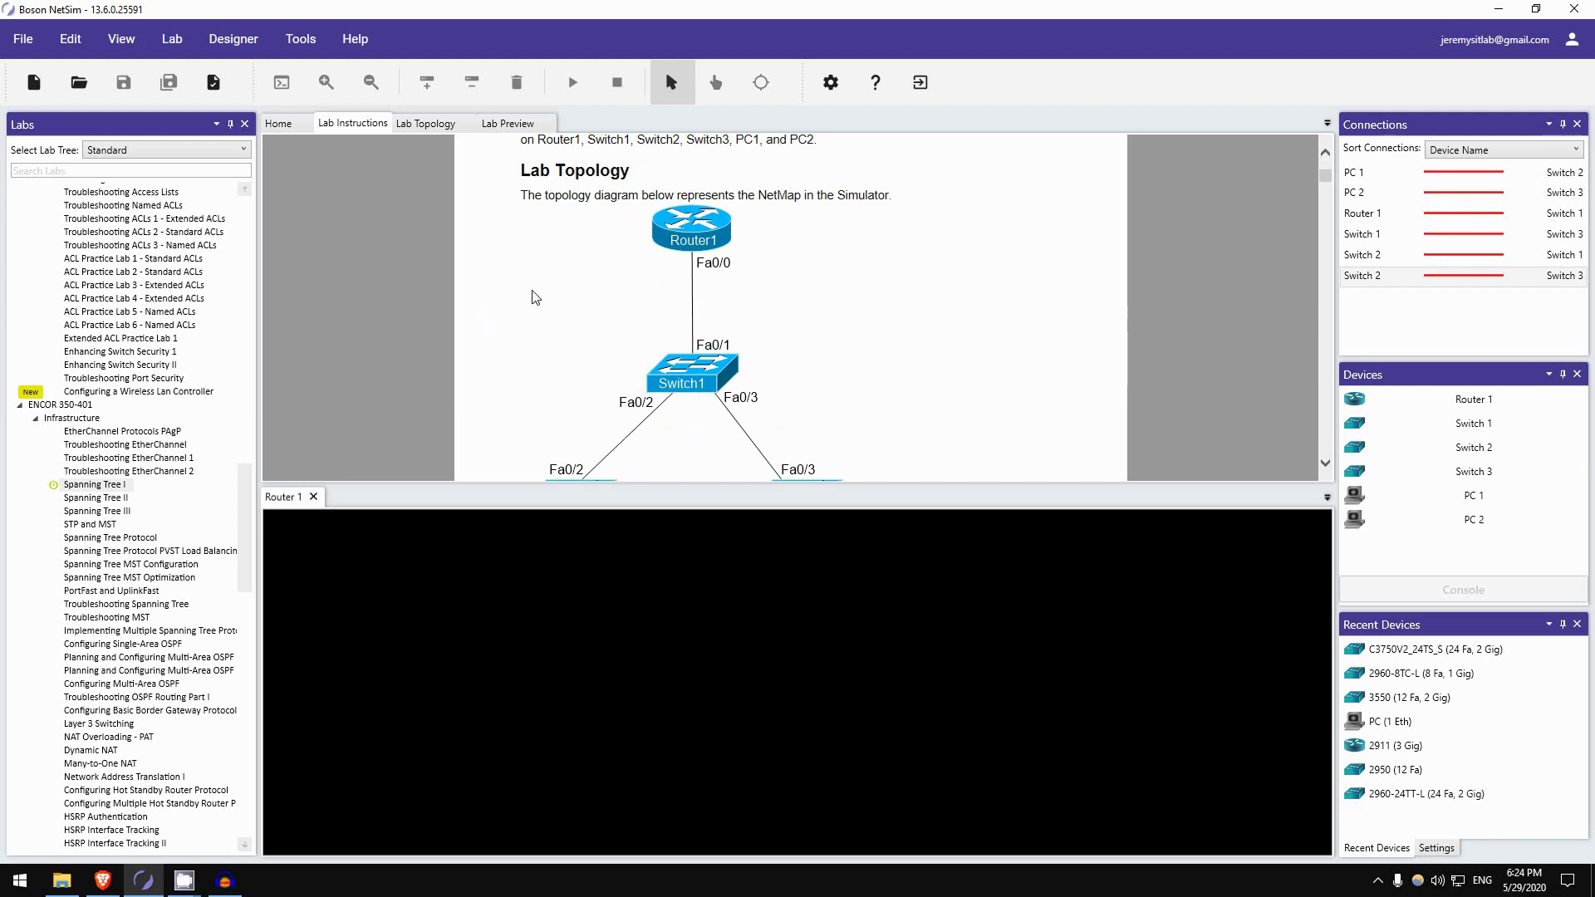
pyautogui.scroll(-3, 692, 282)
pyautogui.scroll(3, 696, 274)
pyautogui.scroll(-3, 696, 266)
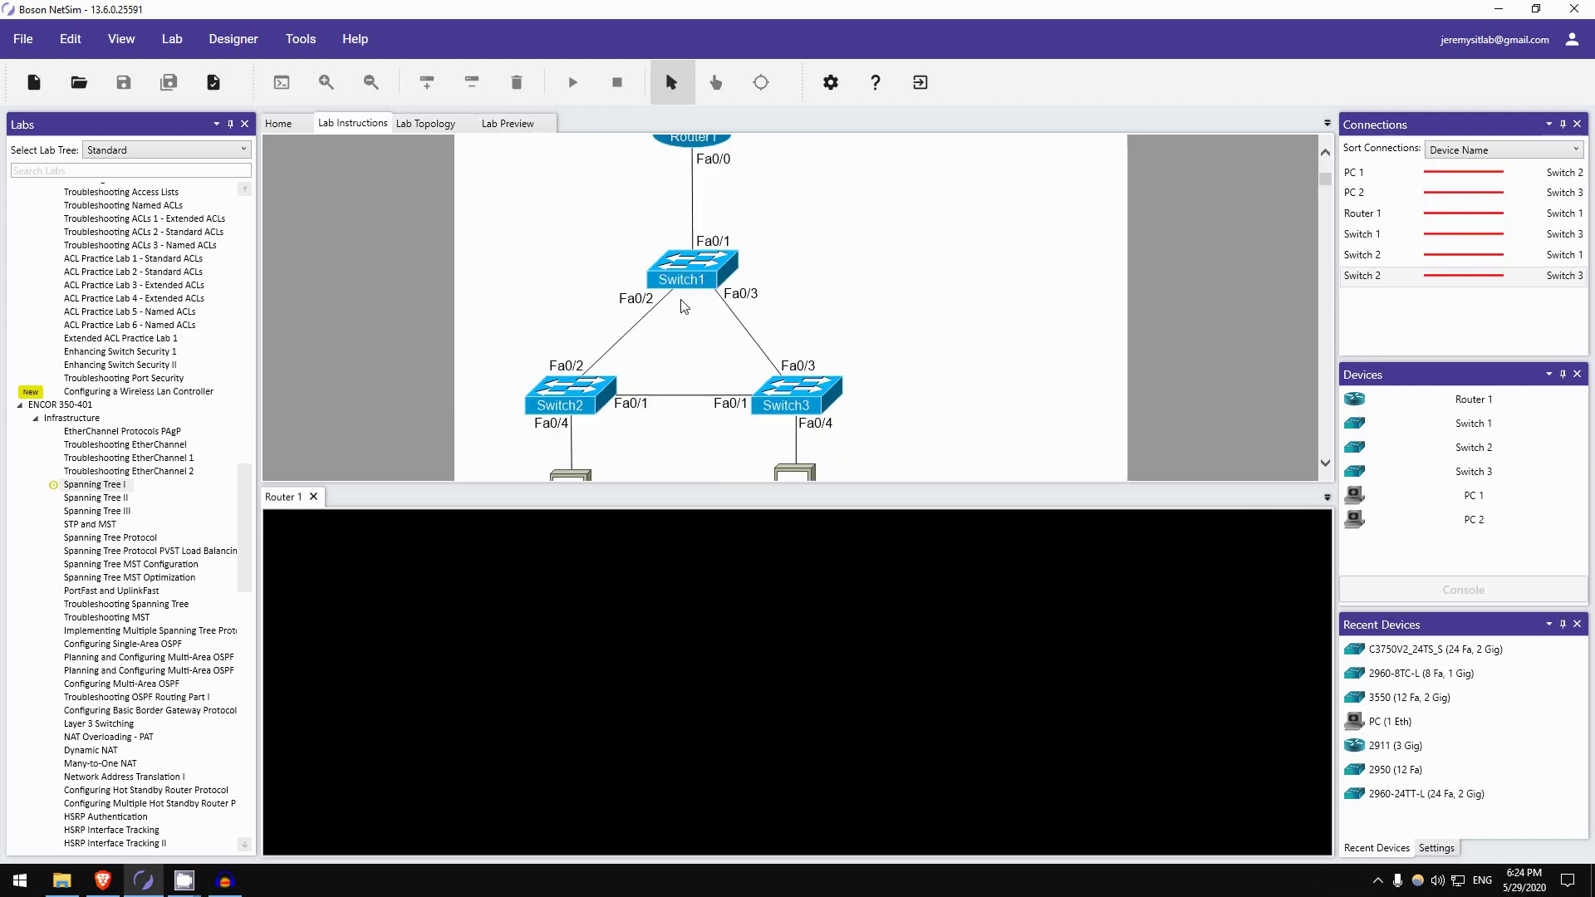
pyautogui.scroll(-4, 623, 324)
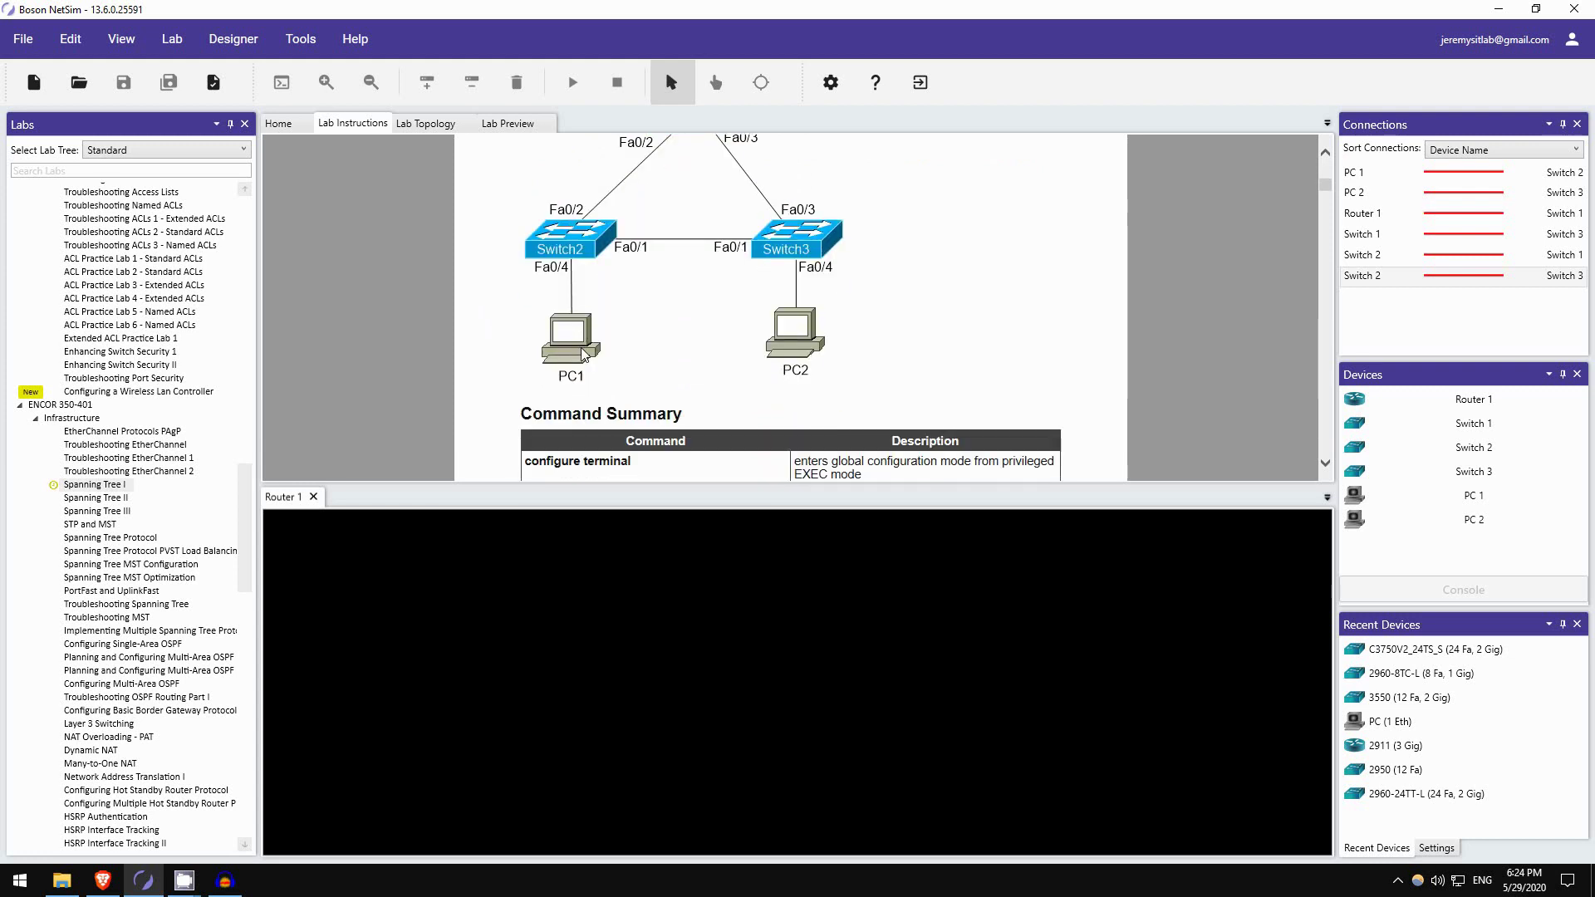
pyautogui.scroll(-5, 616, 327)
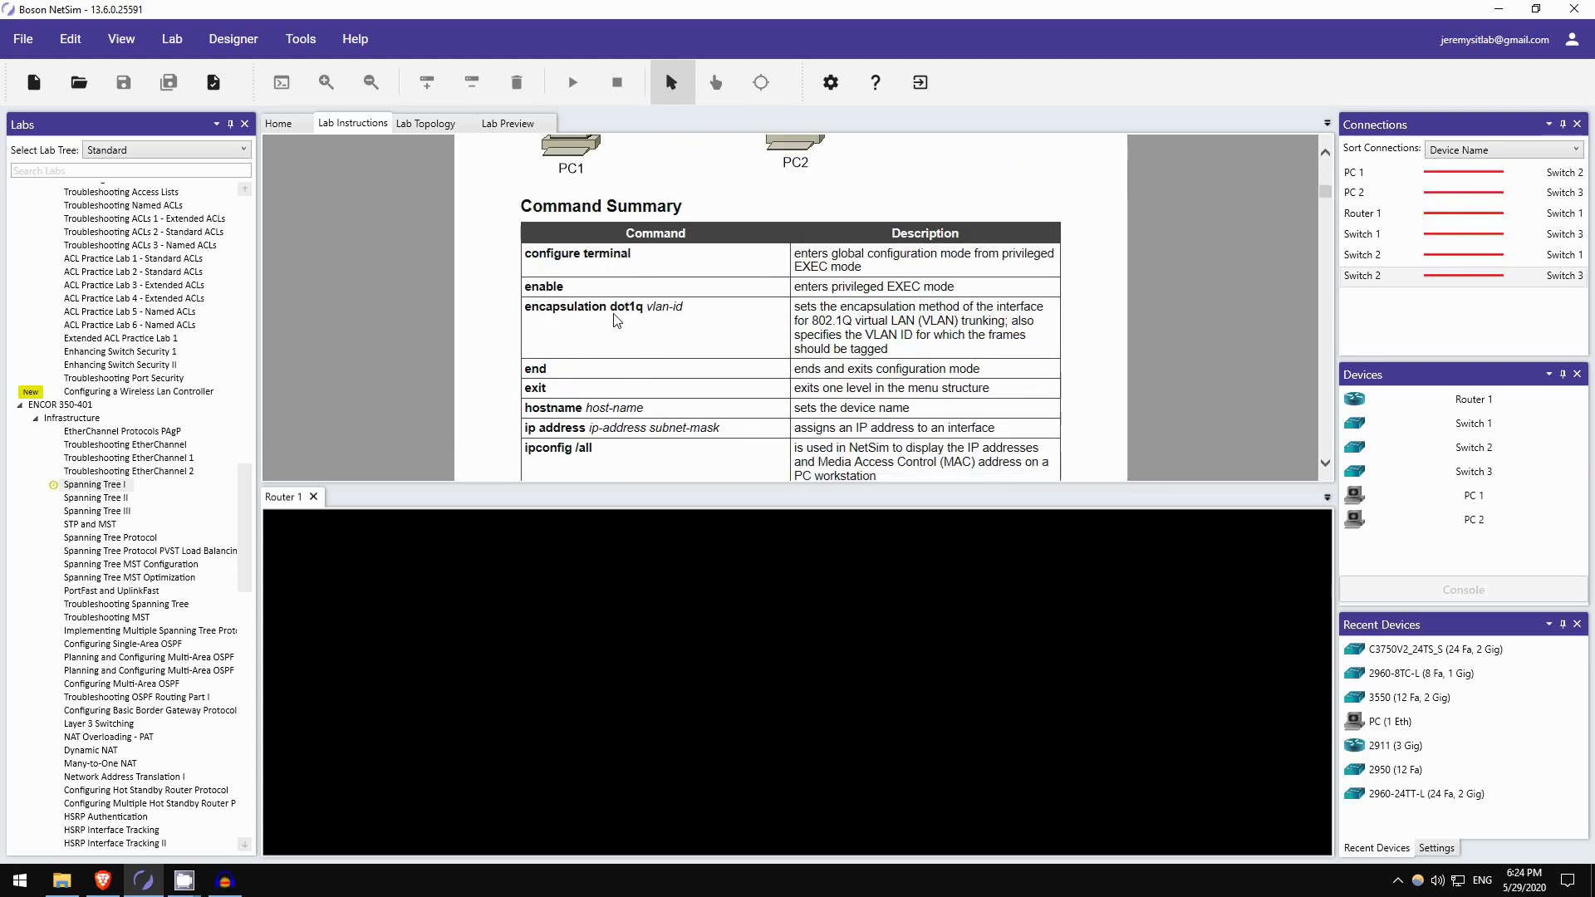
pyautogui.scroll(-1, 662, 339)
pyautogui.scroll(-12, 663, 339)
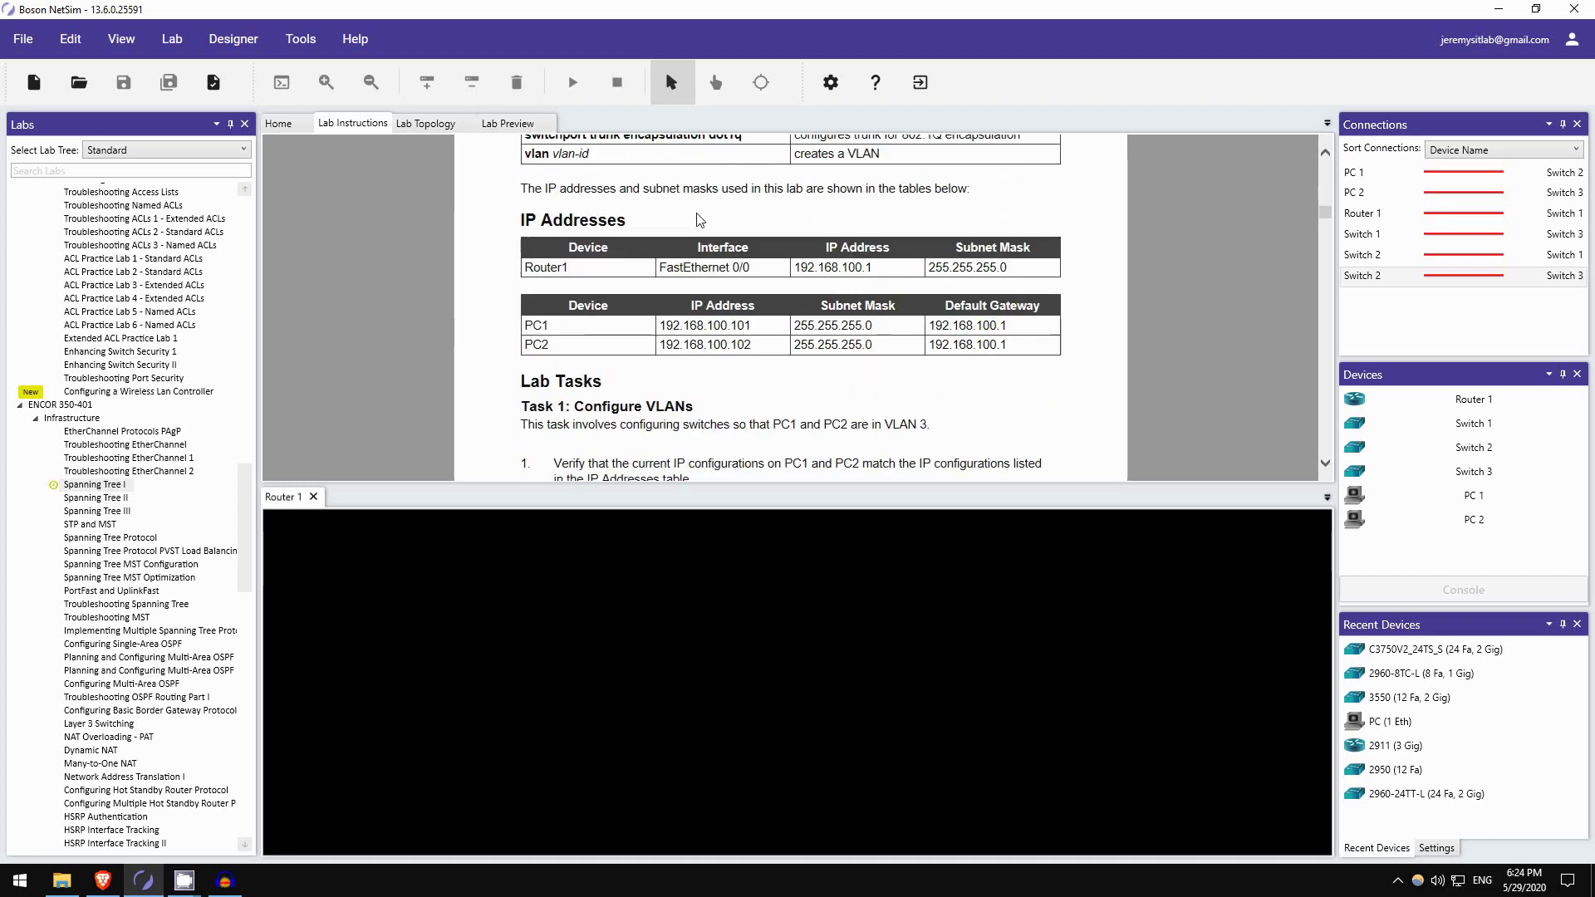
pyautogui.scroll(-3, 706, 304)
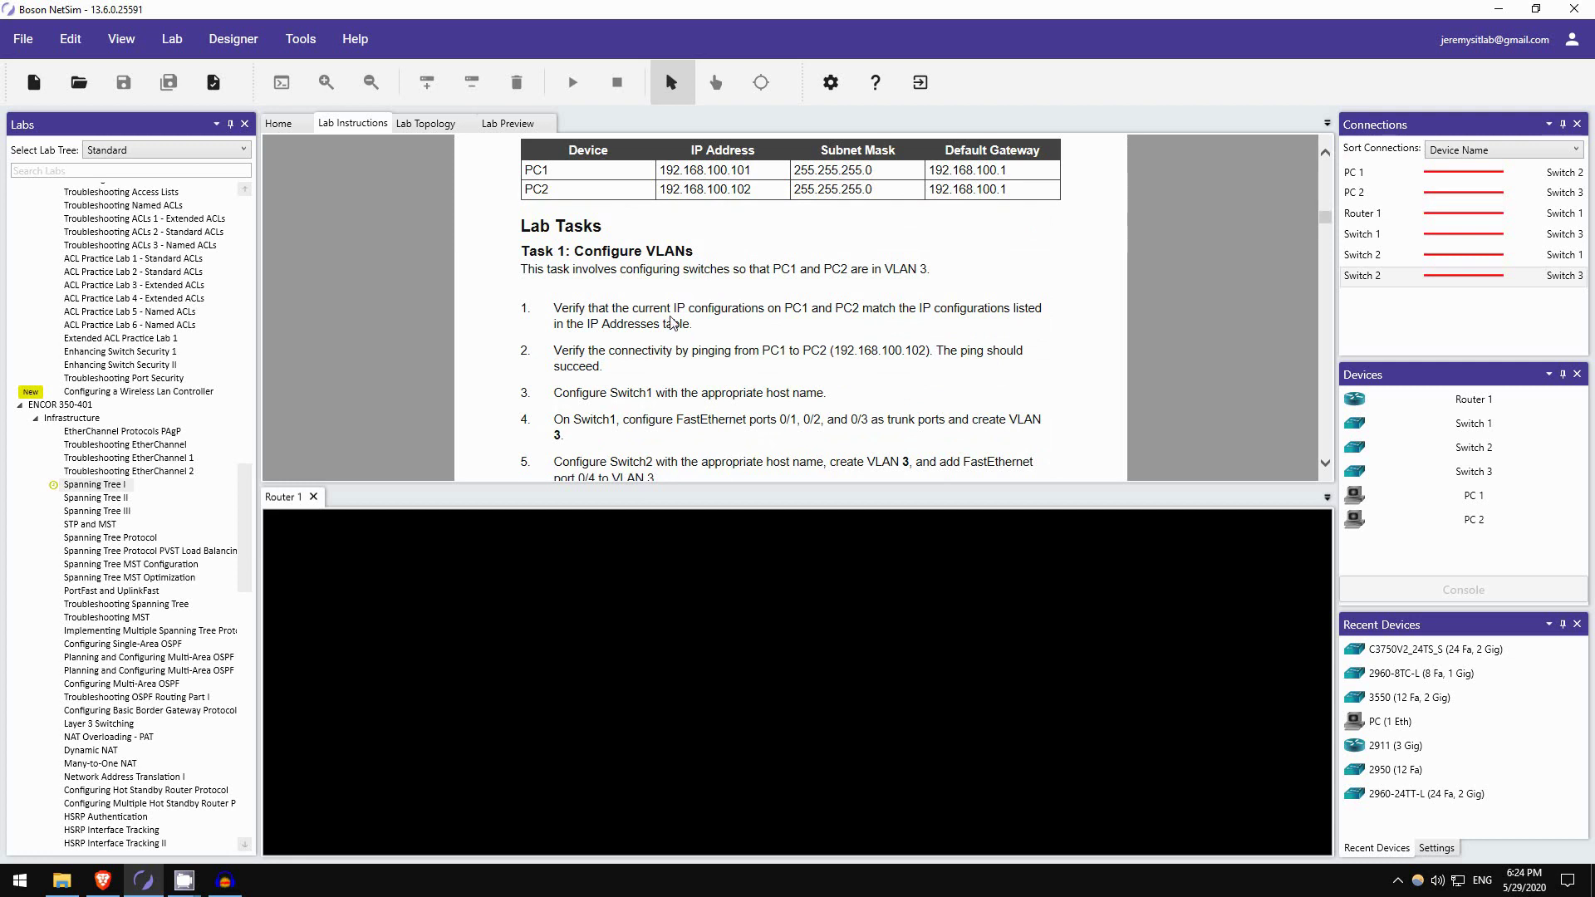
pyautogui.scroll(-1, 704, 299)
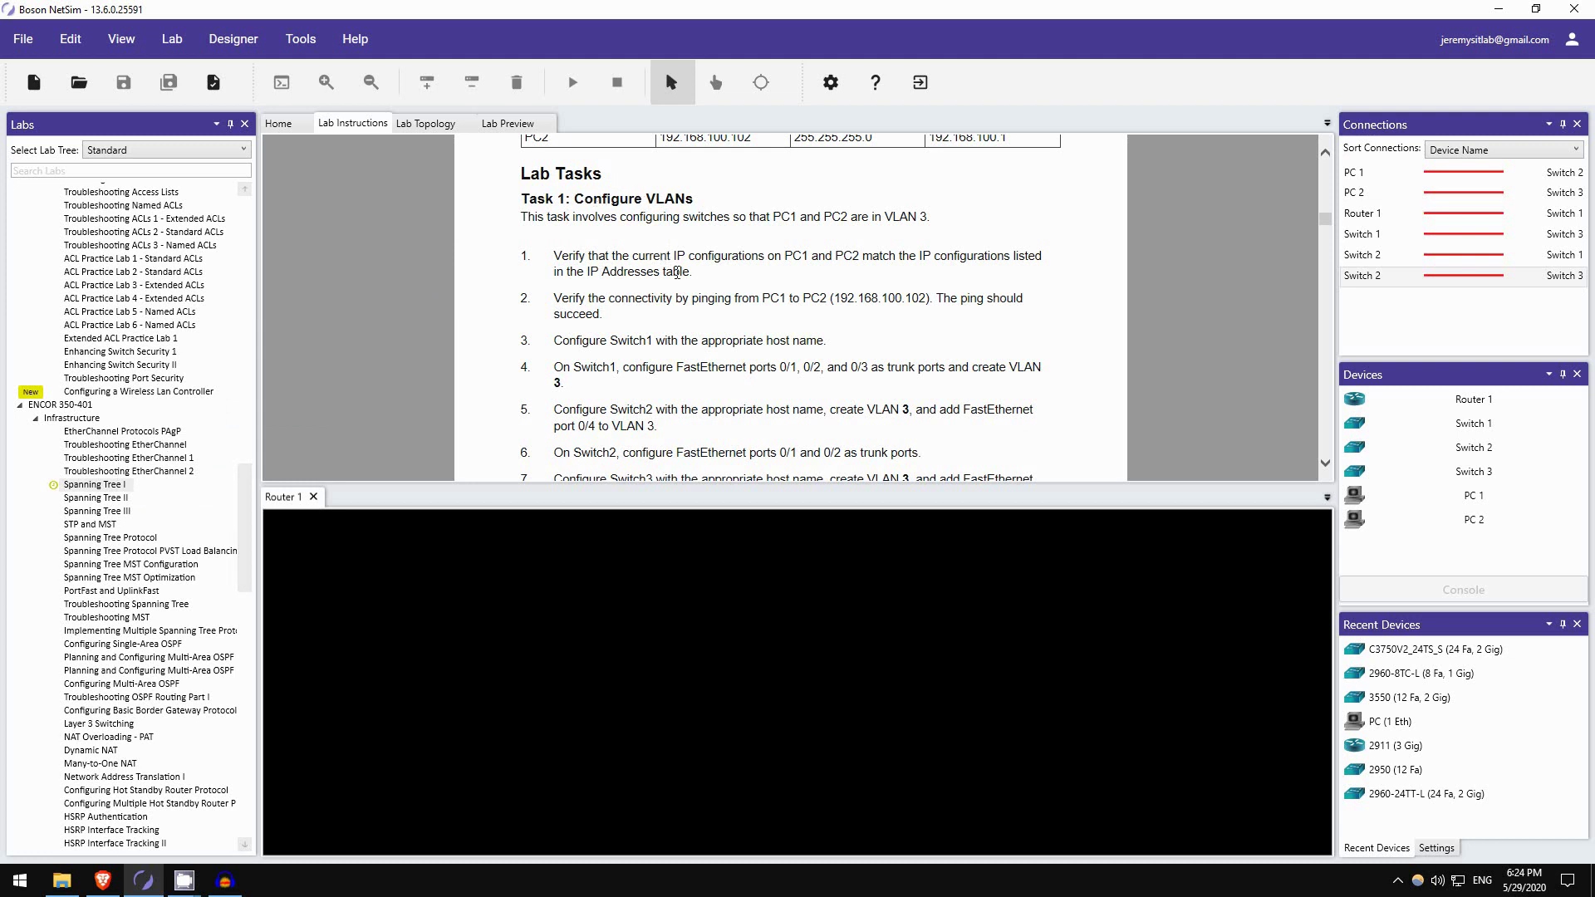
pyautogui.scroll(-1, 696, 319)
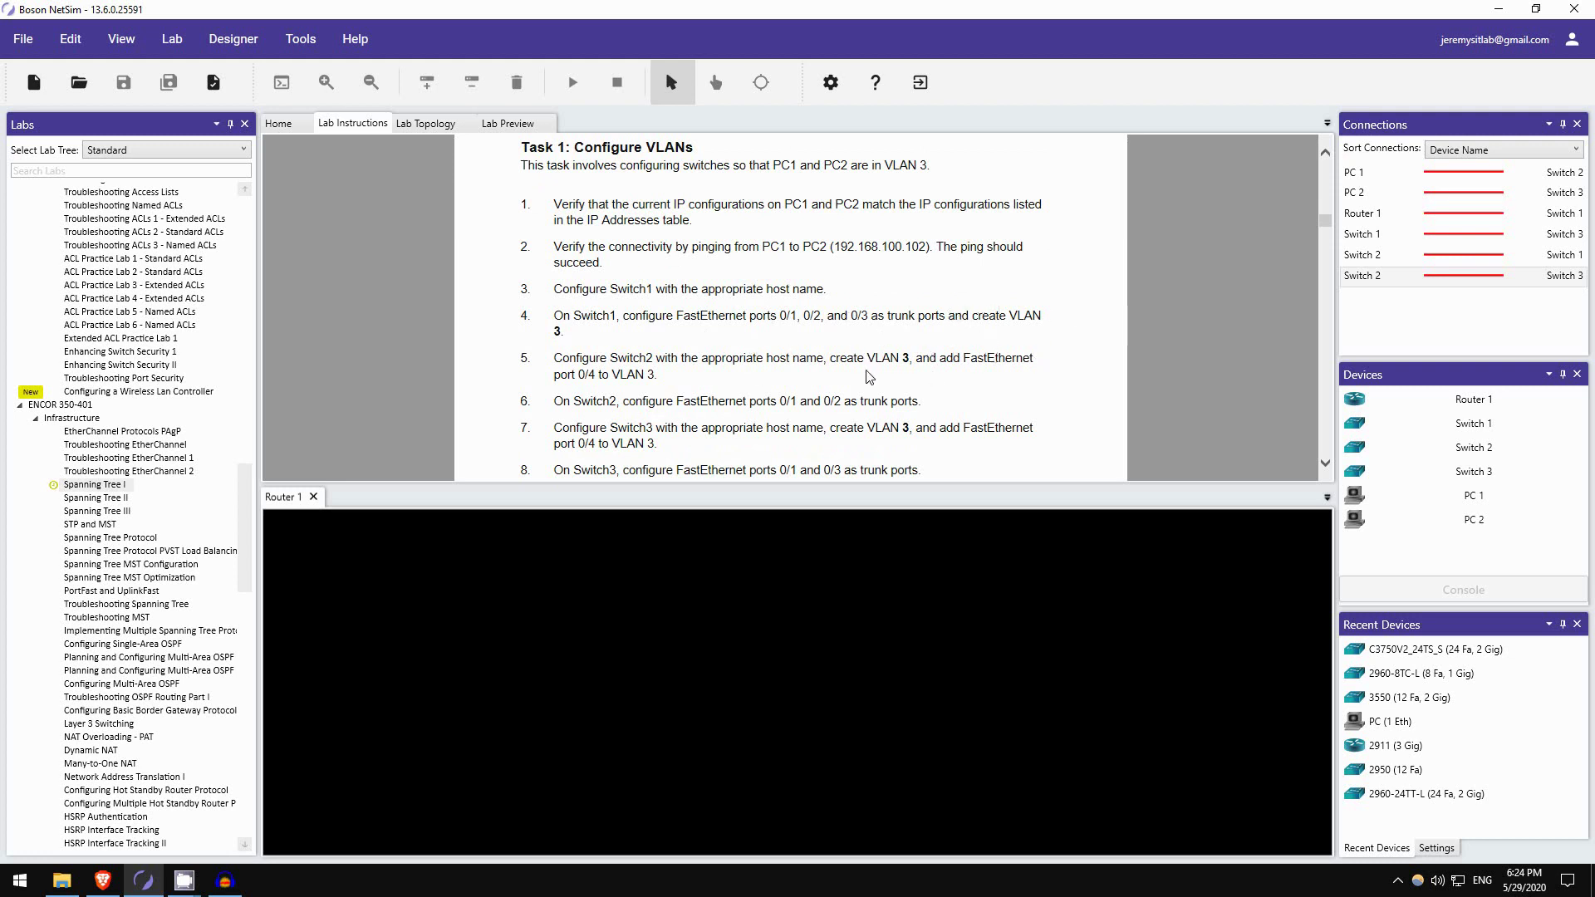
pyautogui.scroll(-5, 779, 359)
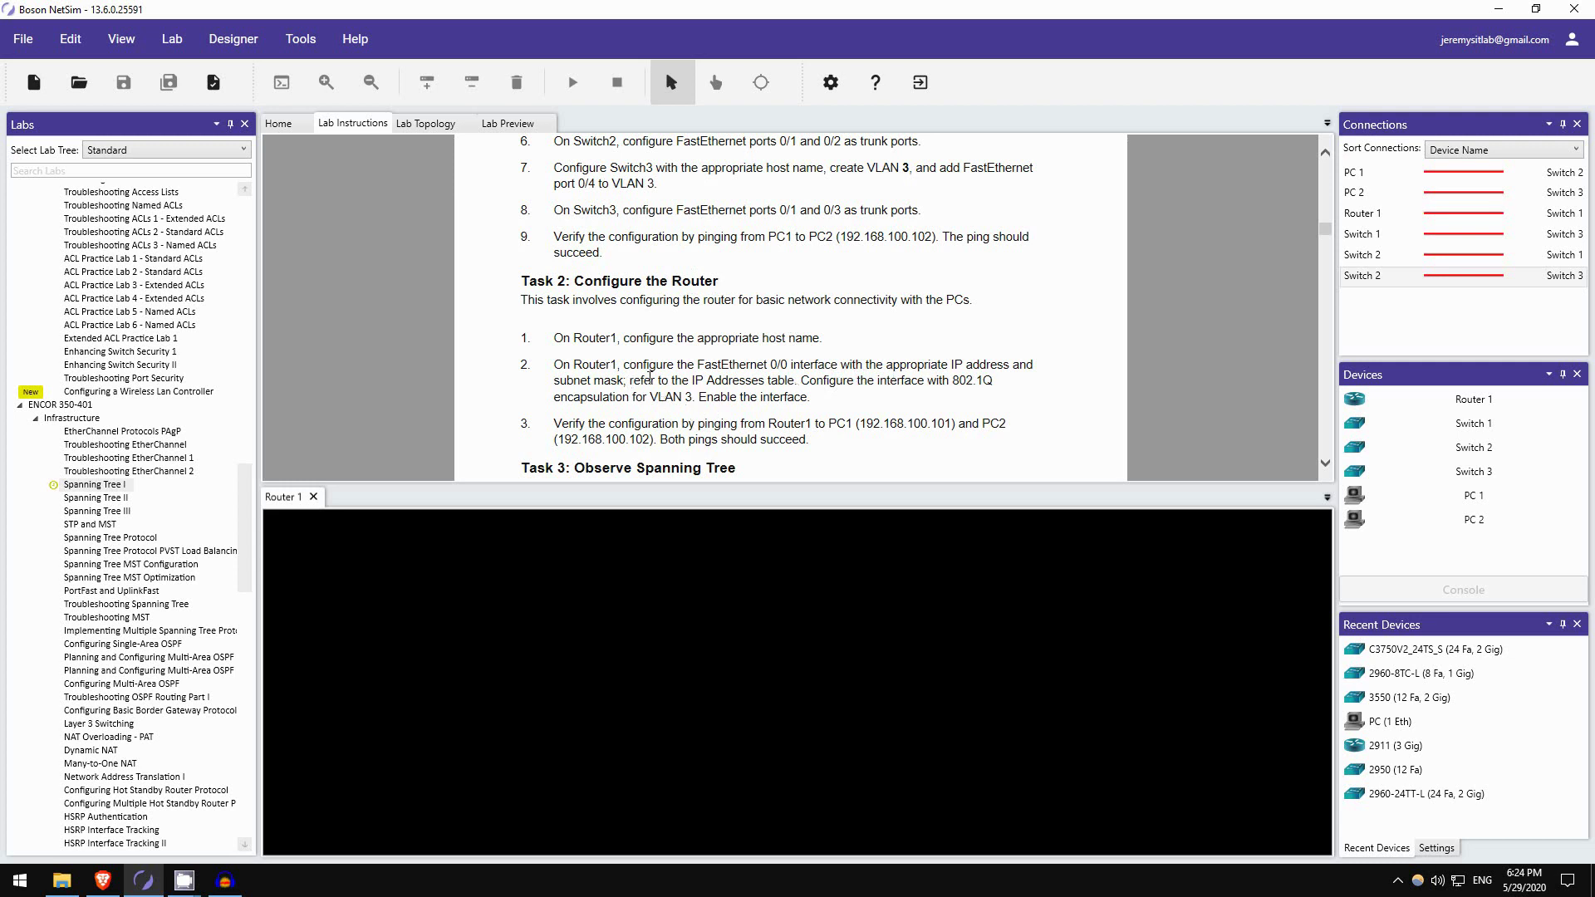
pyautogui.scroll(-3, 700, 359)
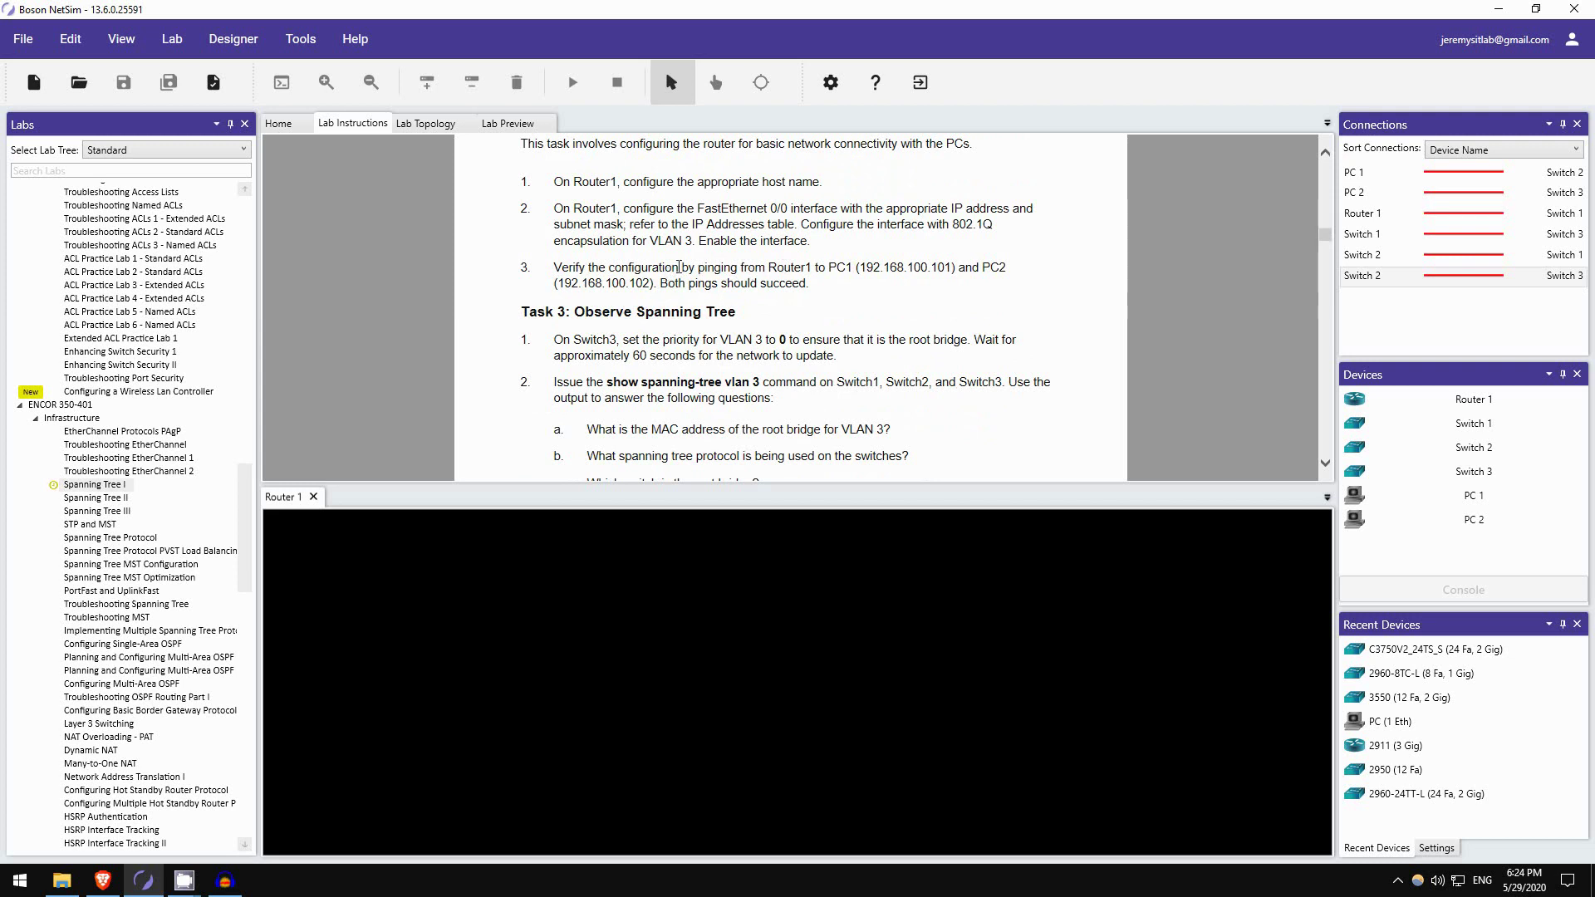
pyautogui.scroll(-1, 679, 266)
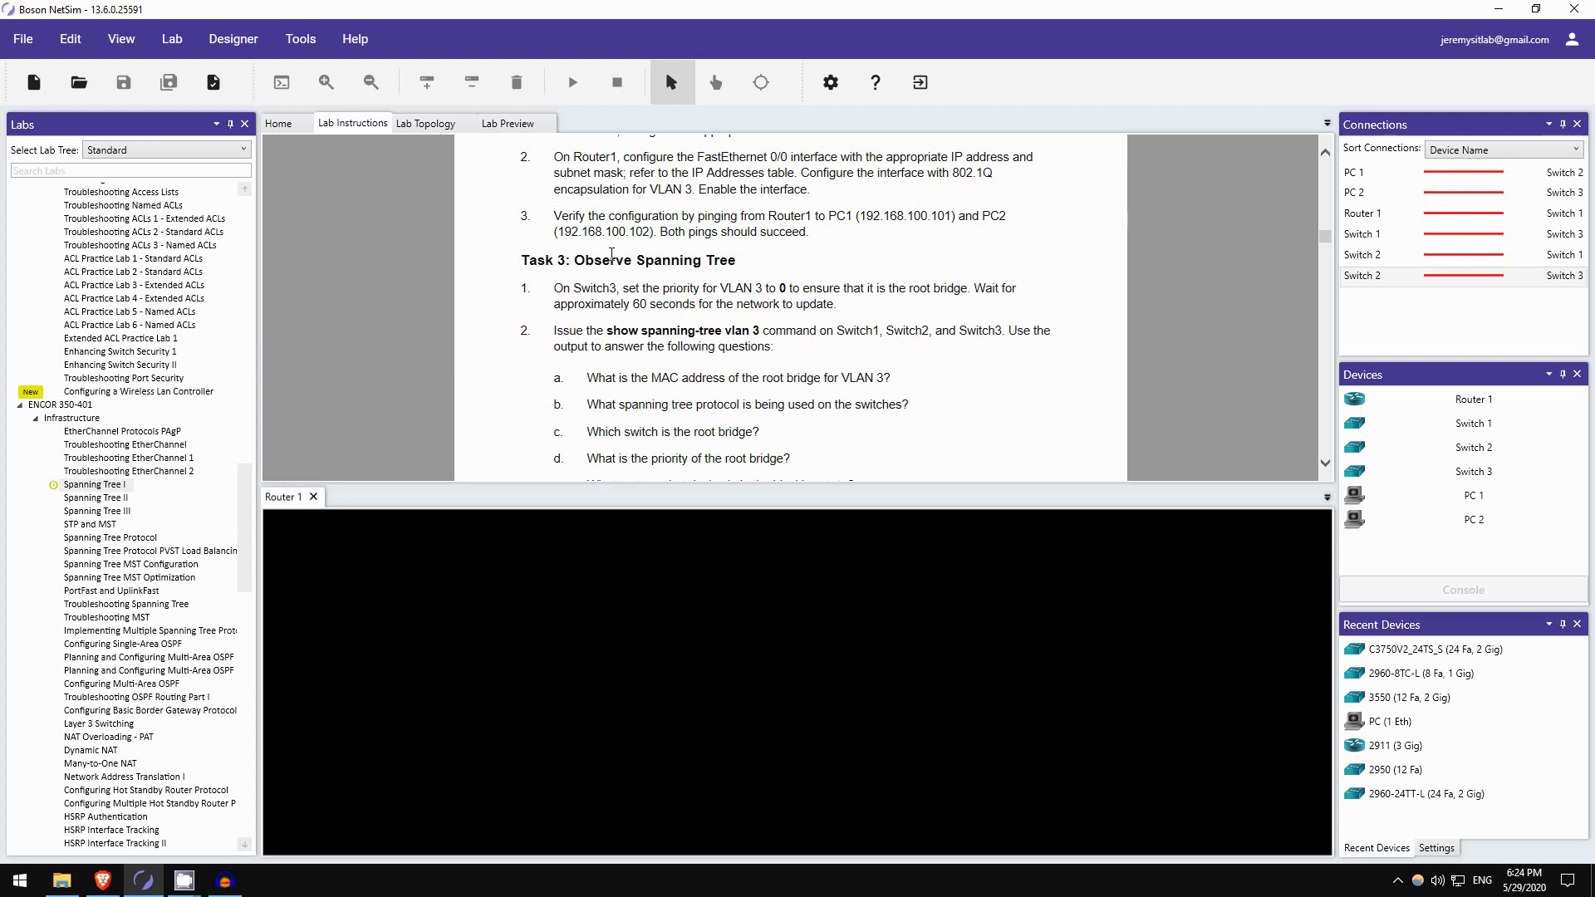
pyautogui.scroll(10, 564, 359)
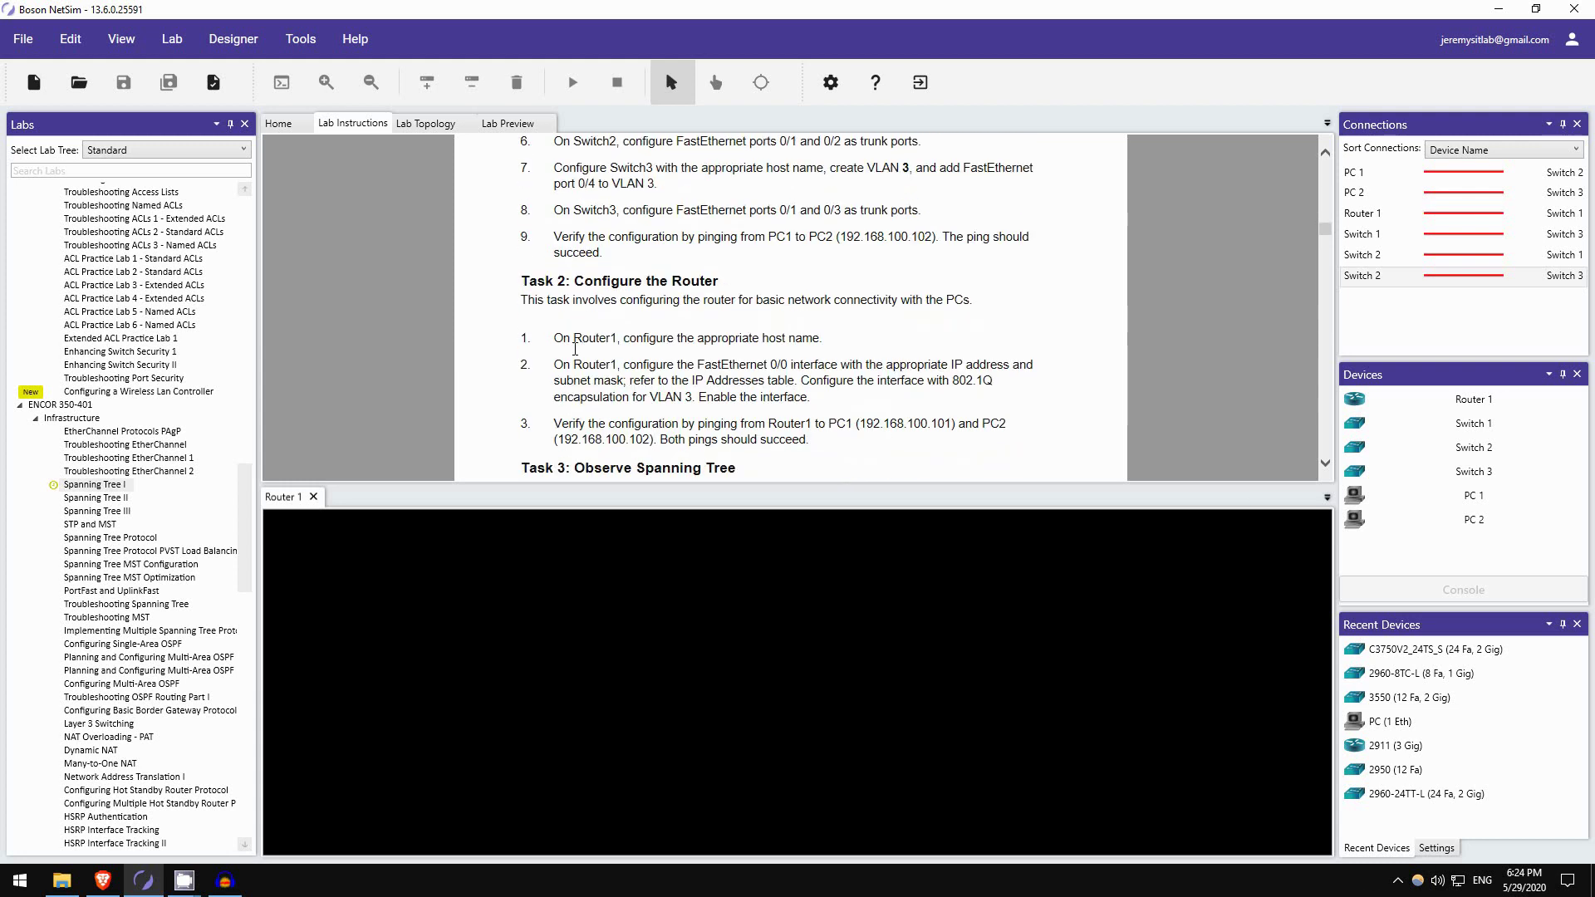
pyautogui.scroll(1, 557, 372)
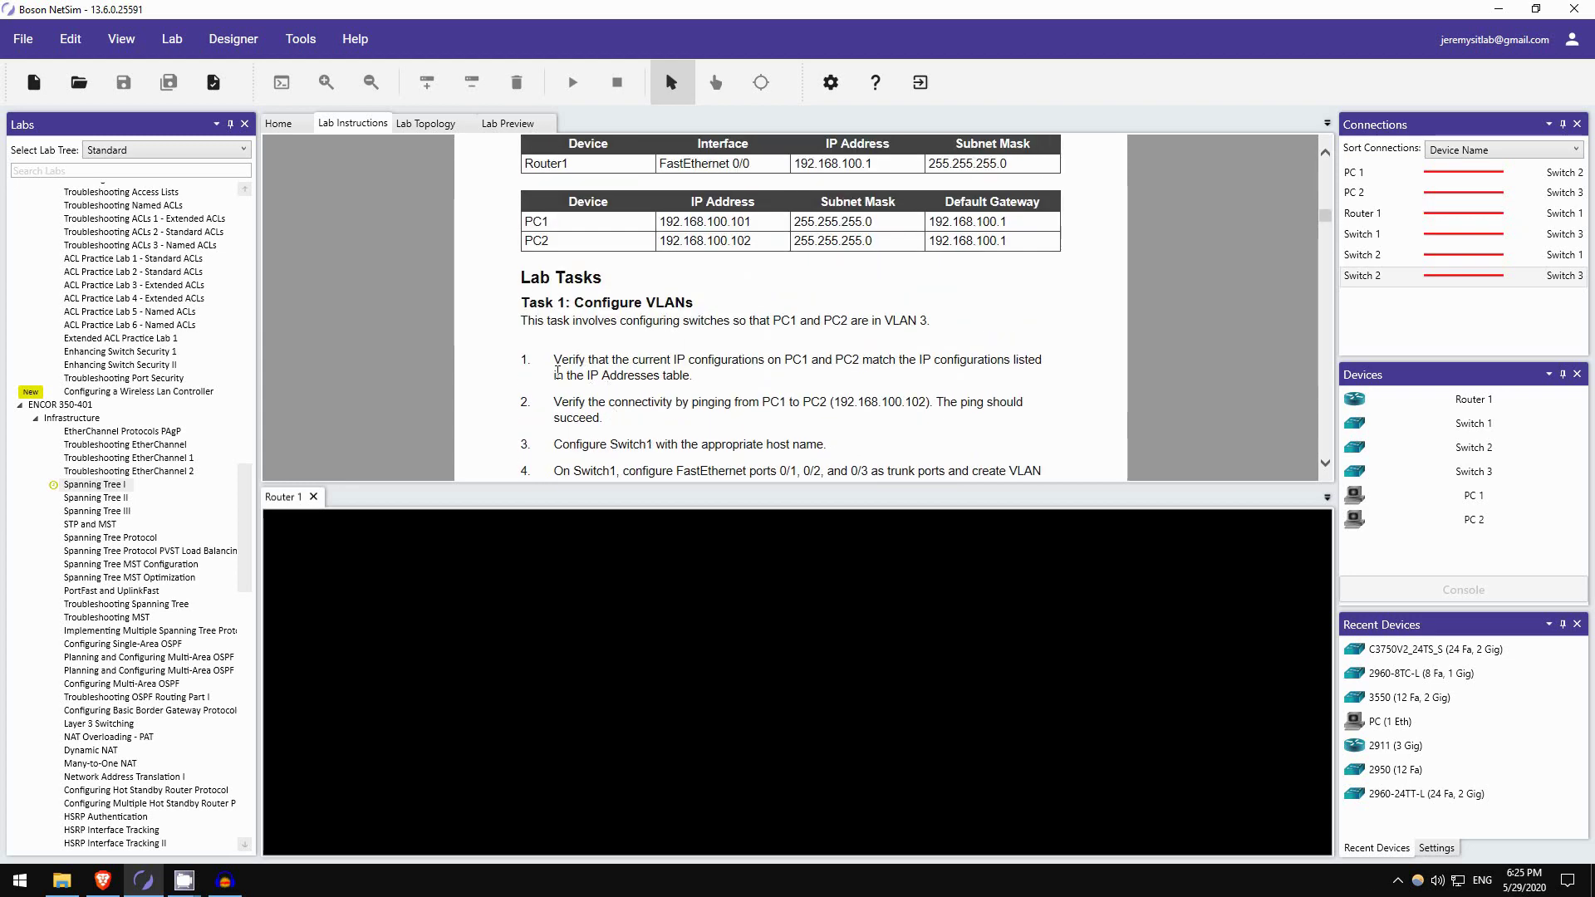
pyautogui.scroll(10, 558, 372)
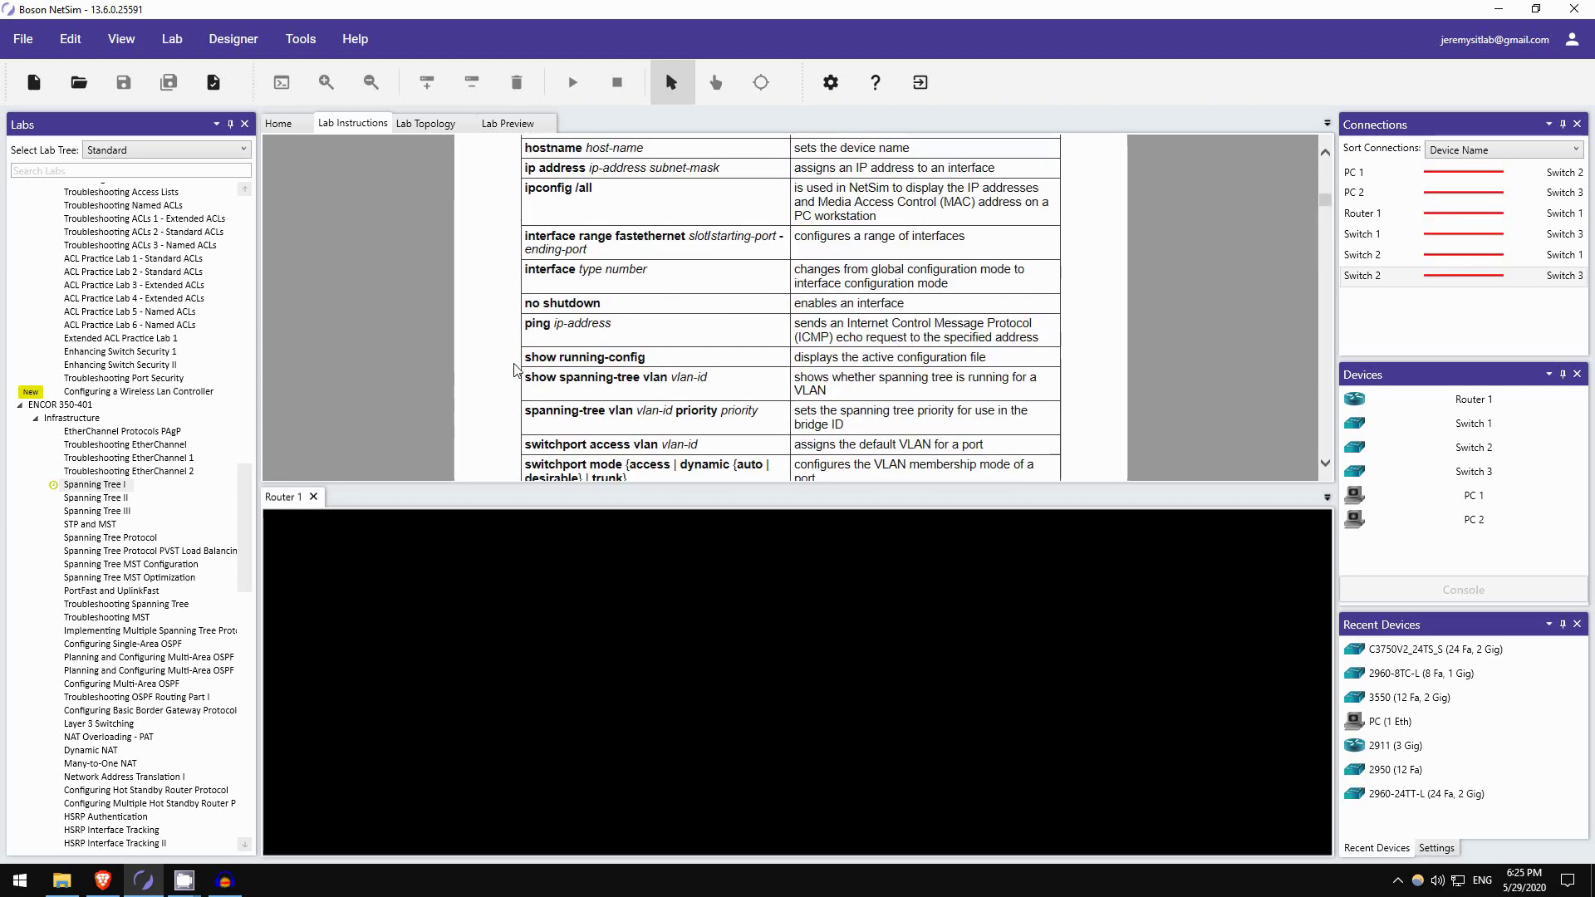
pyautogui.scroll(-8, 521, 337)
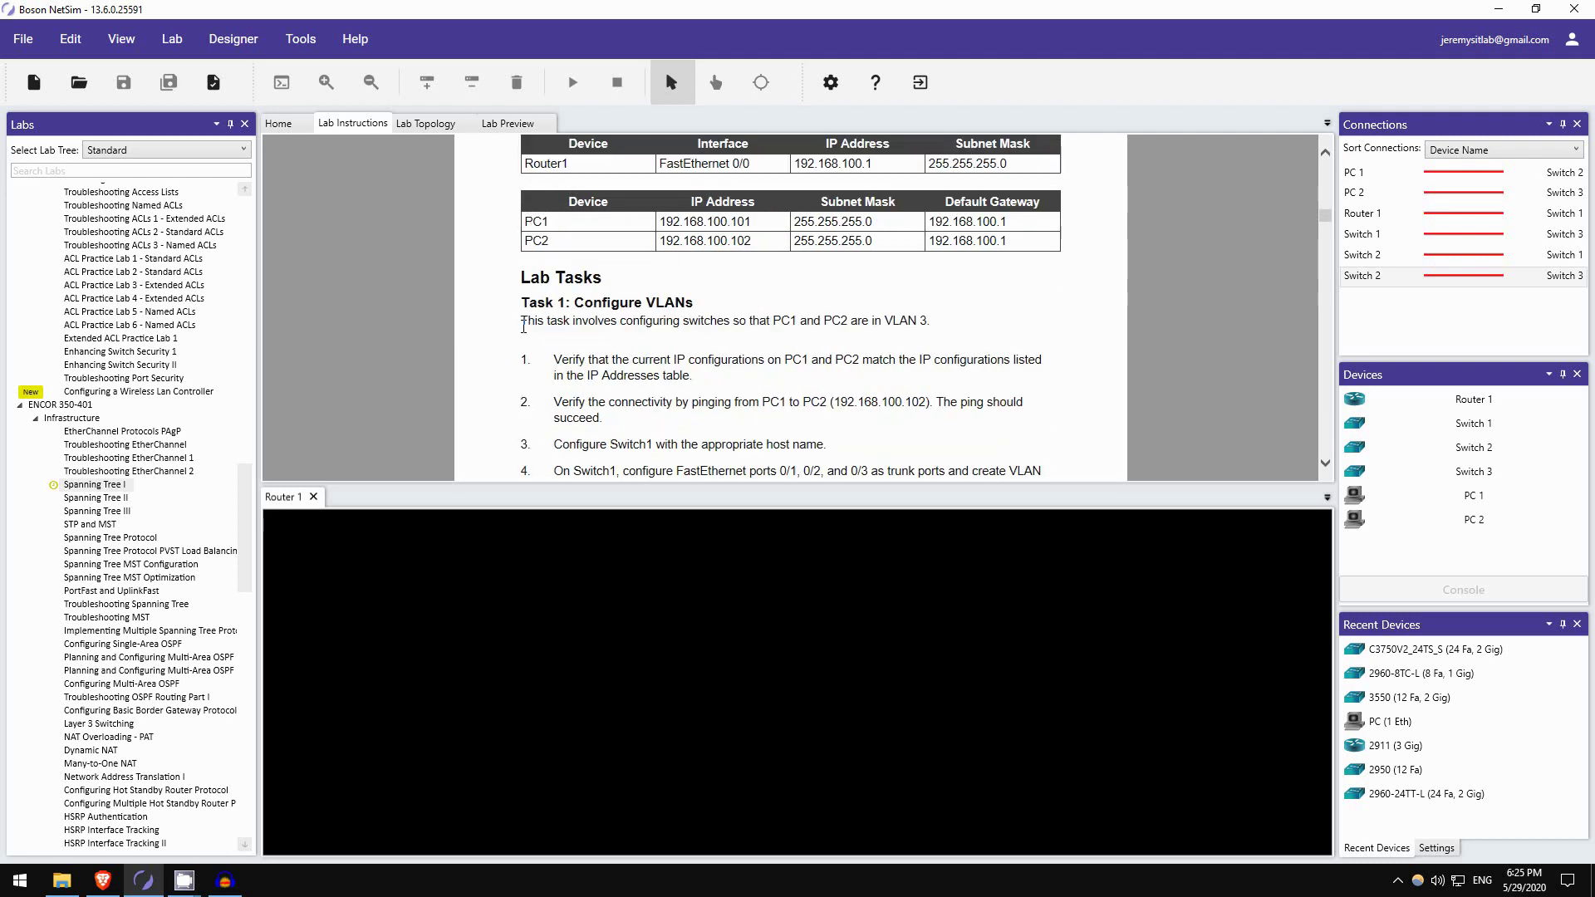
pyautogui.scroll(-3, 524, 326)
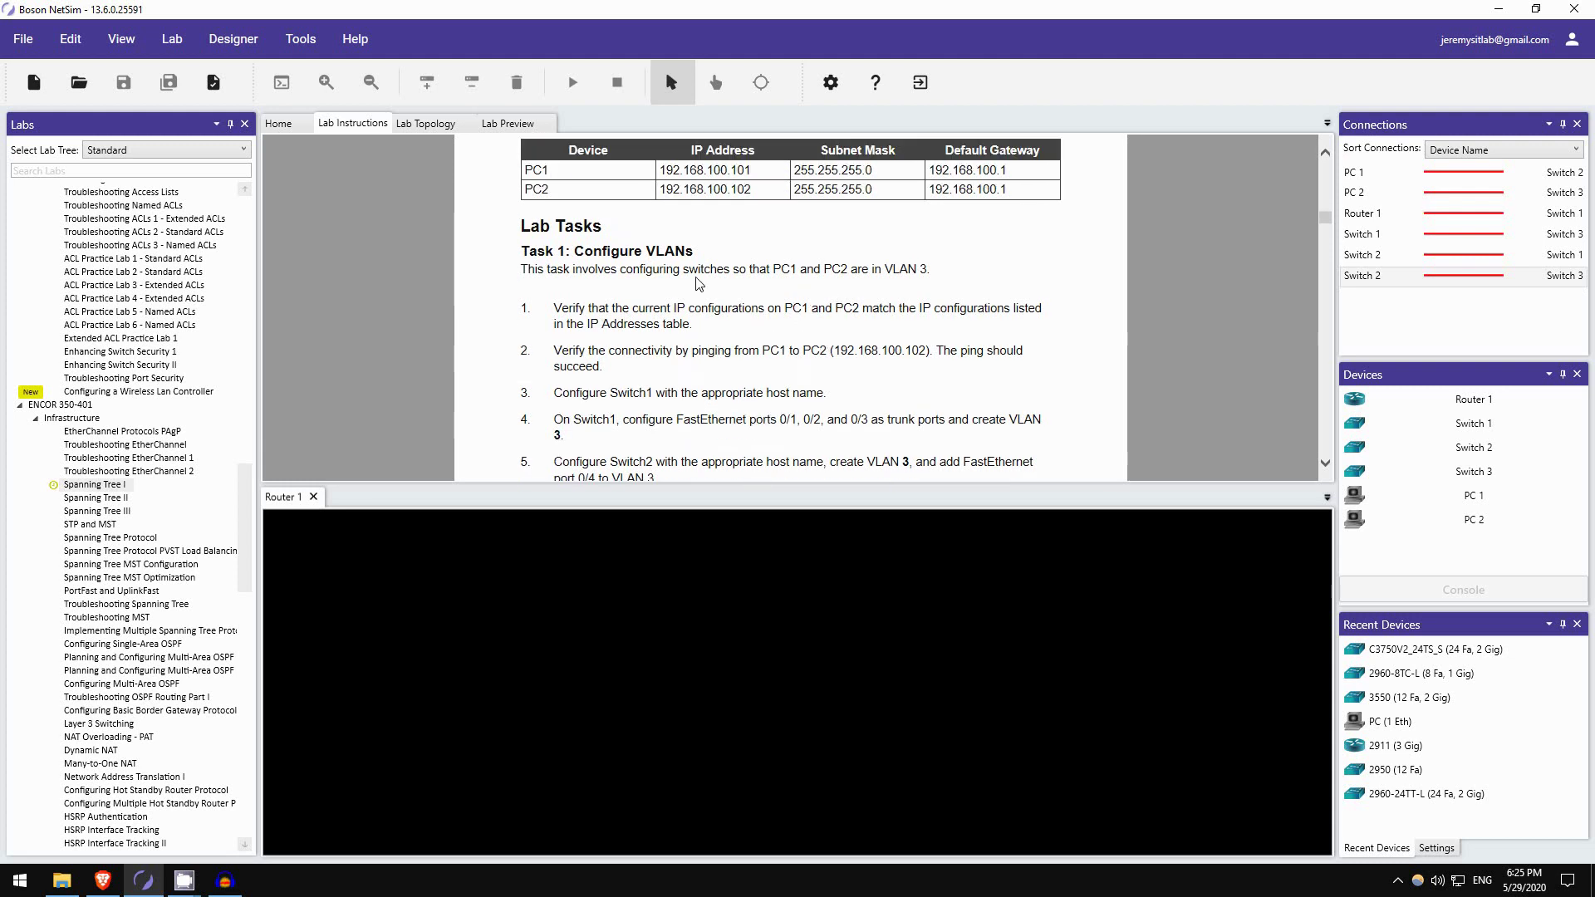
pyautogui.scroll(3, 702, 278)
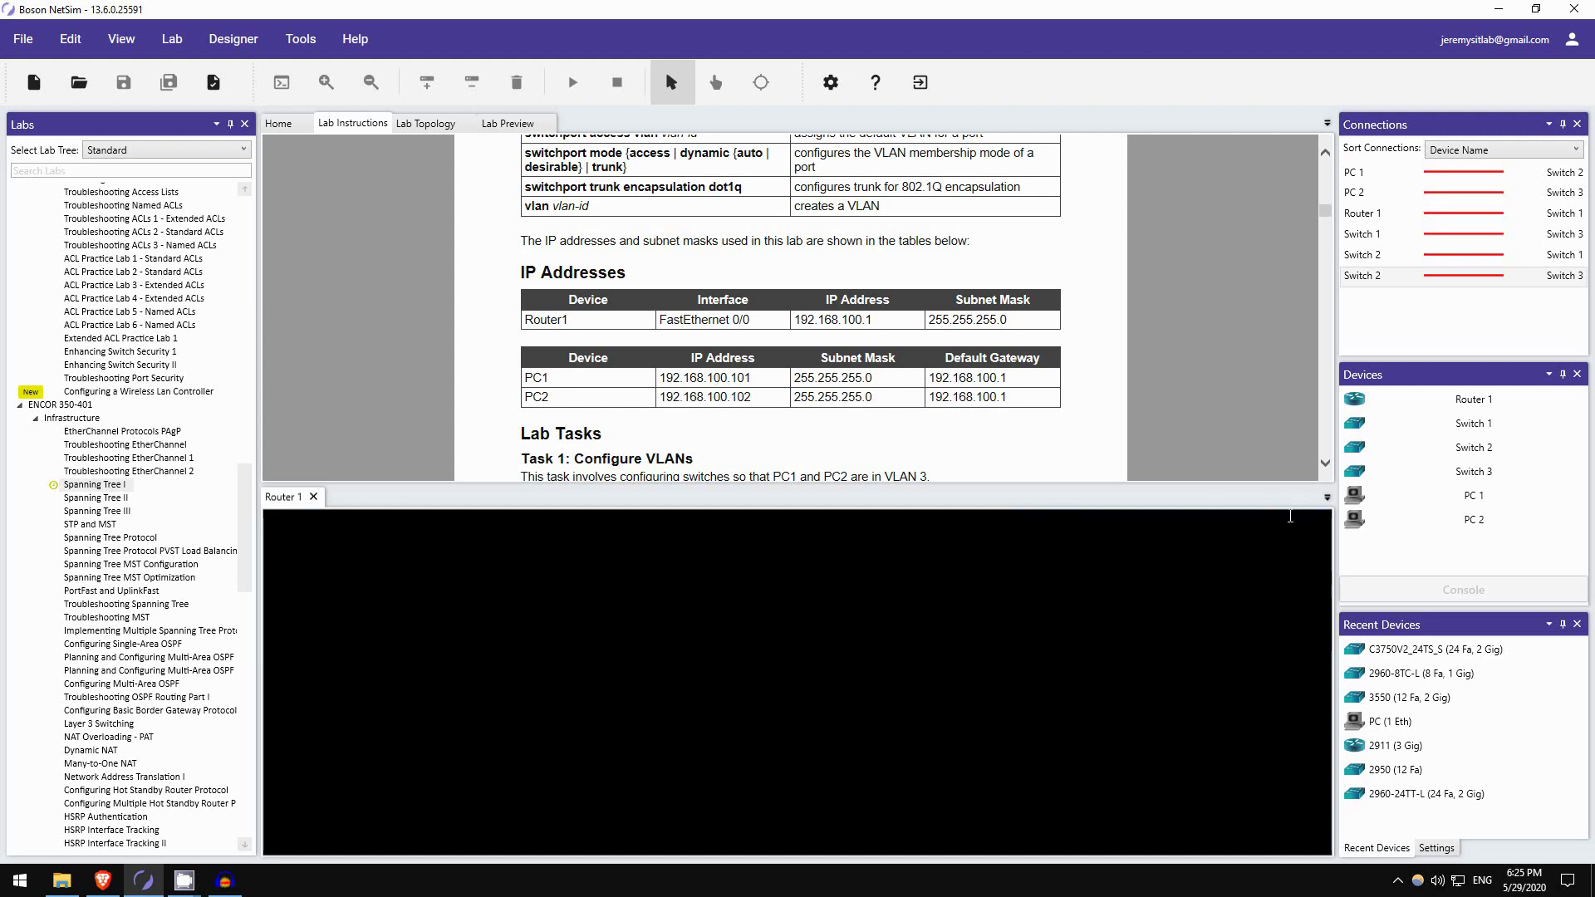
# Open console sessions to PC 1 and PC 2.
pyautogui.click(1416, 492)
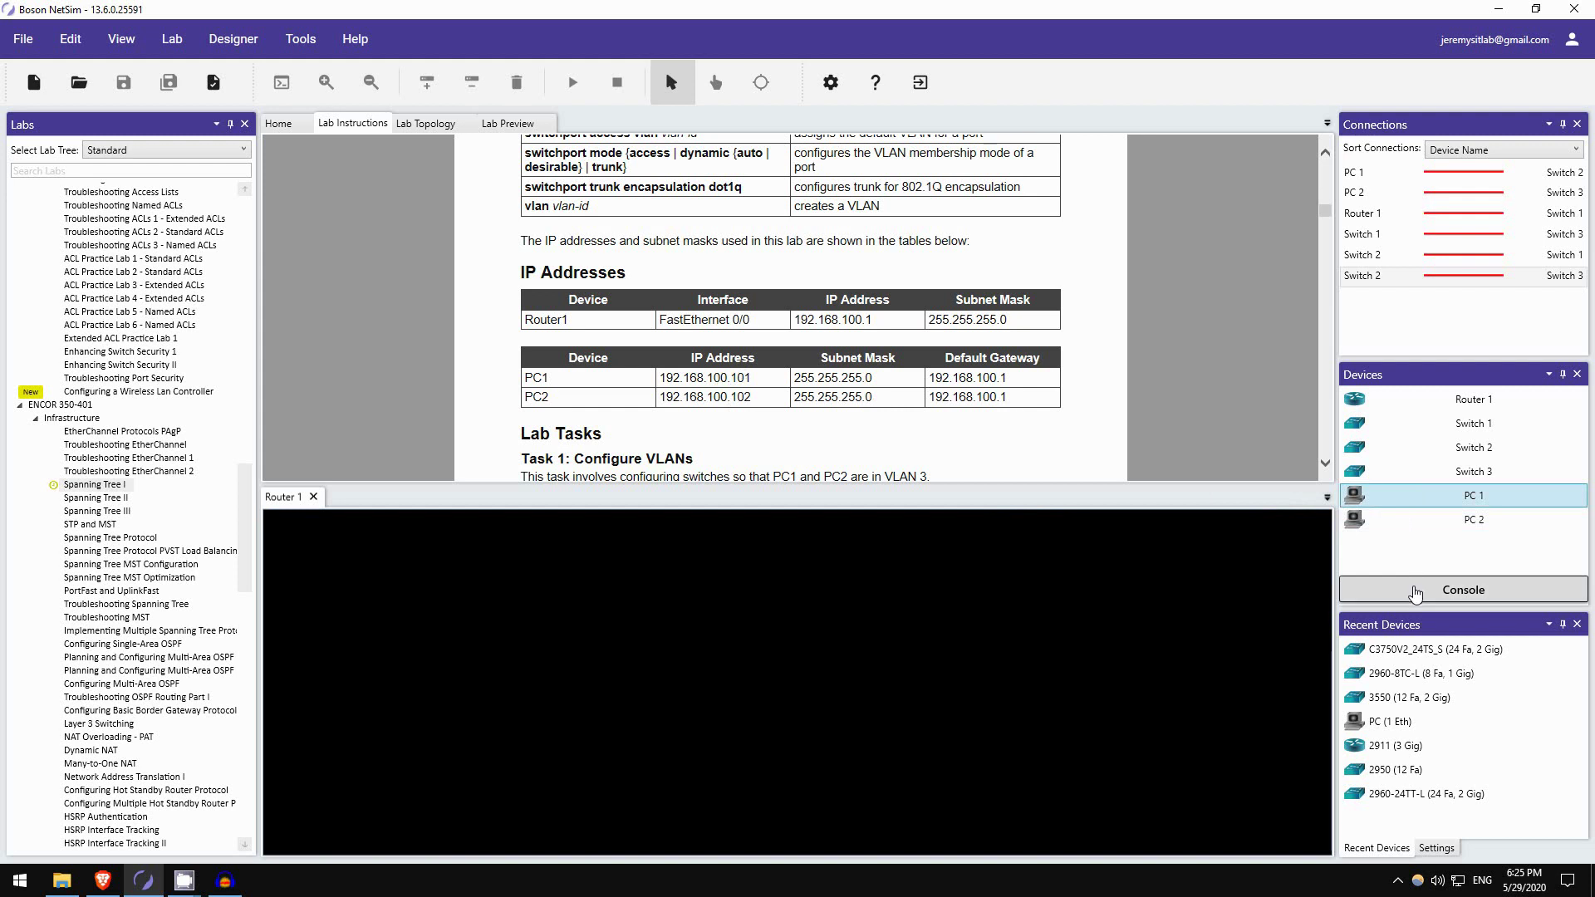
pyautogui.click(1463, 590)
pyautogui.click(1427, 528)
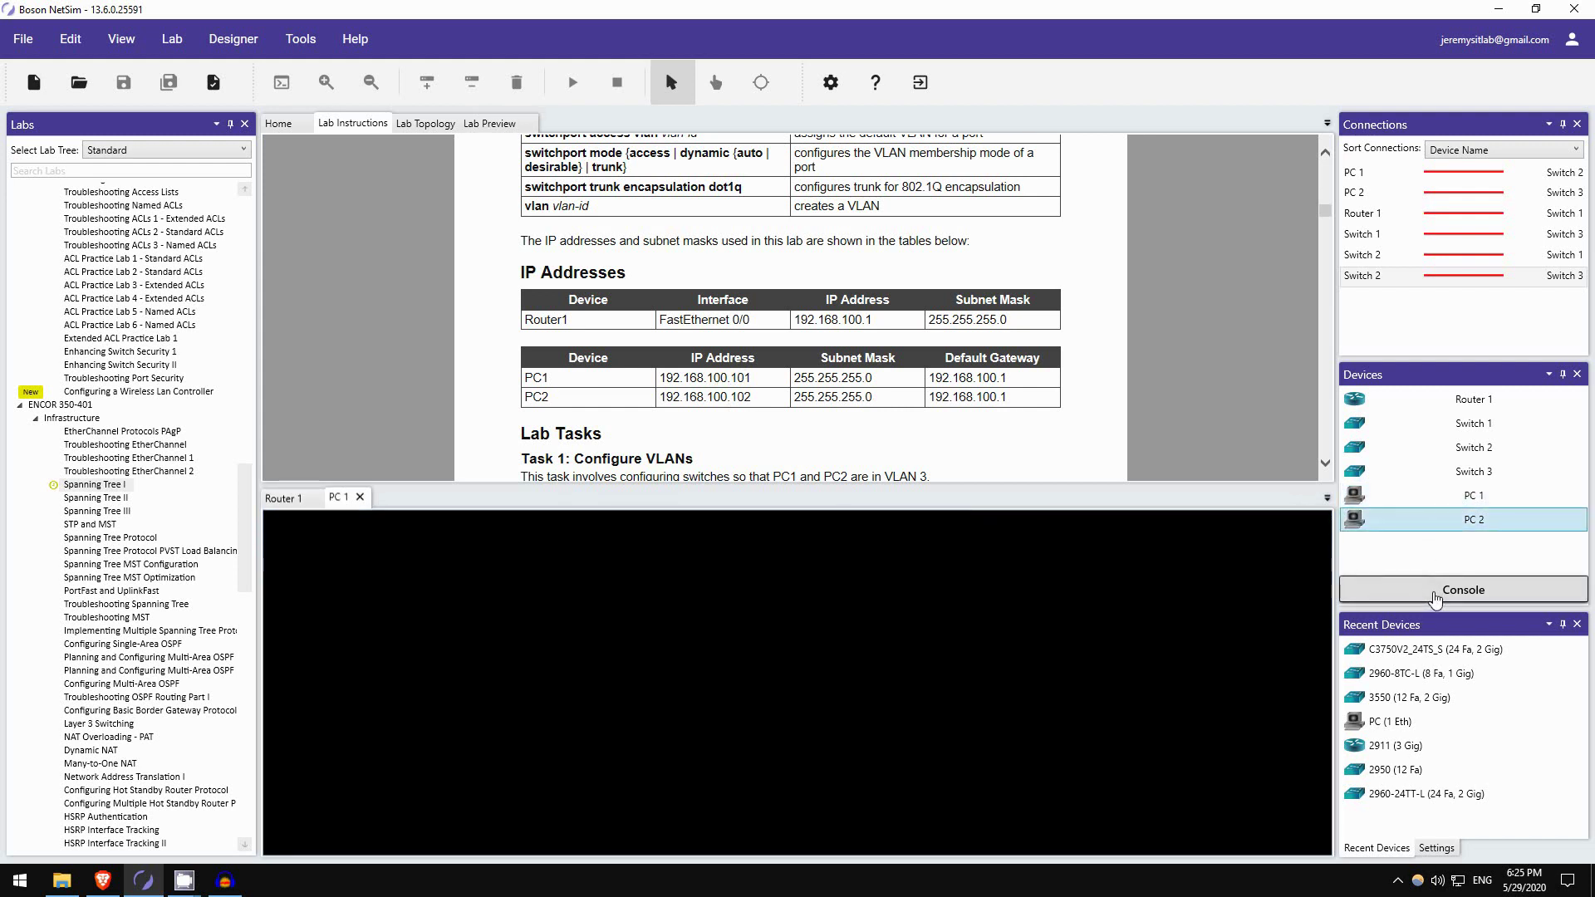
pyautogui.click(1462, 591)
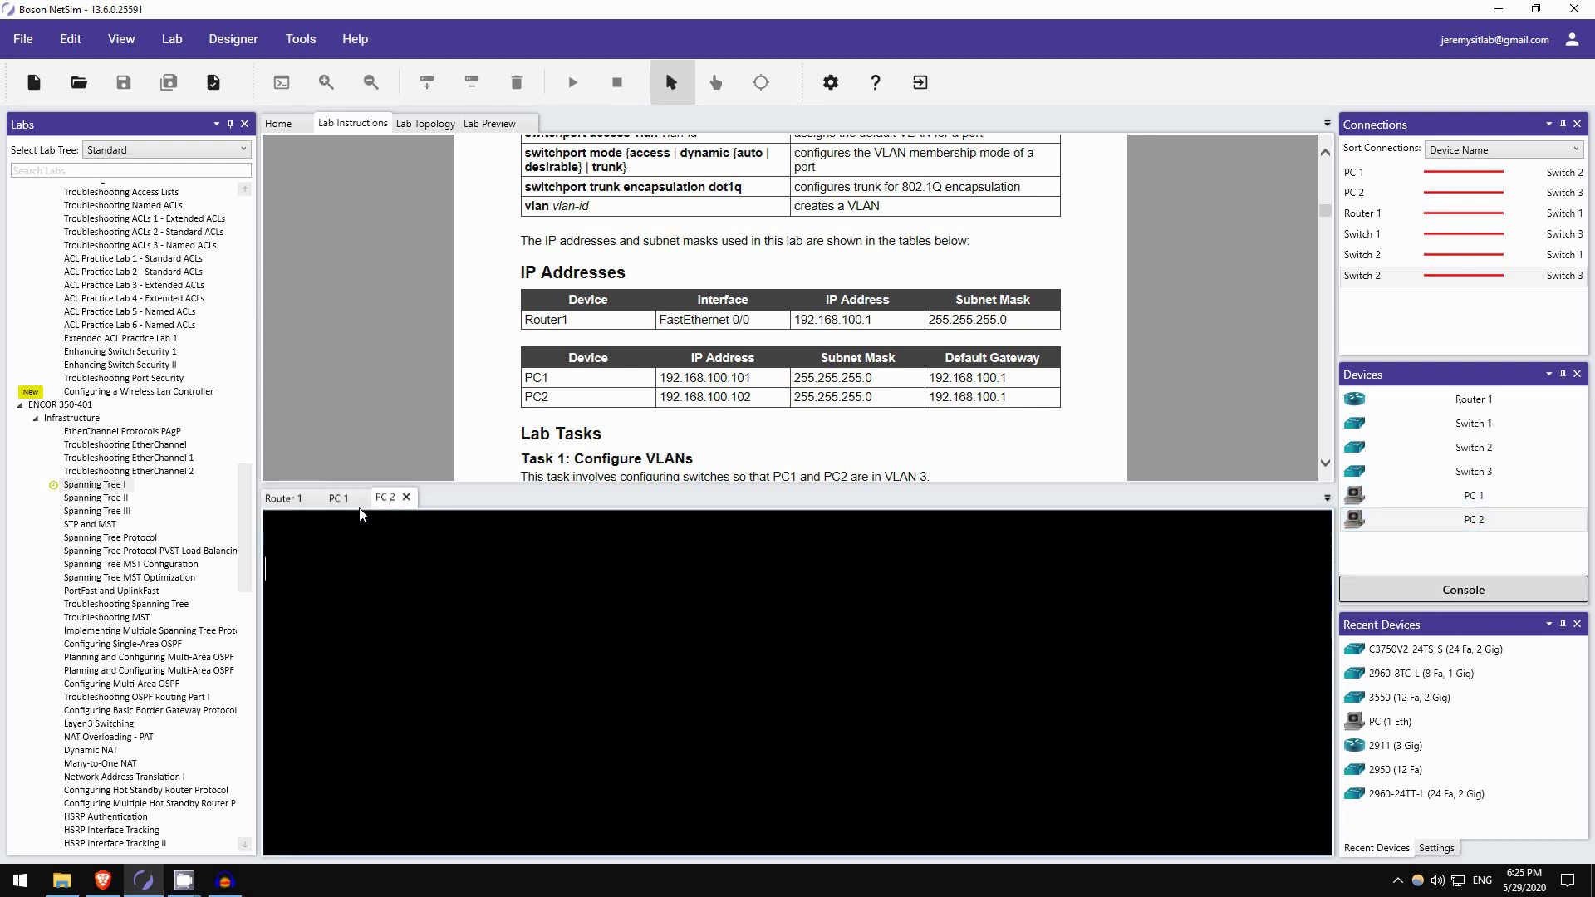
# Run ipconfig on PC1 to confirm address 192.168.100.101 and gateway 192.168.100.1.
pyautogui.click(339, 498)
pyautogui.press('Return')
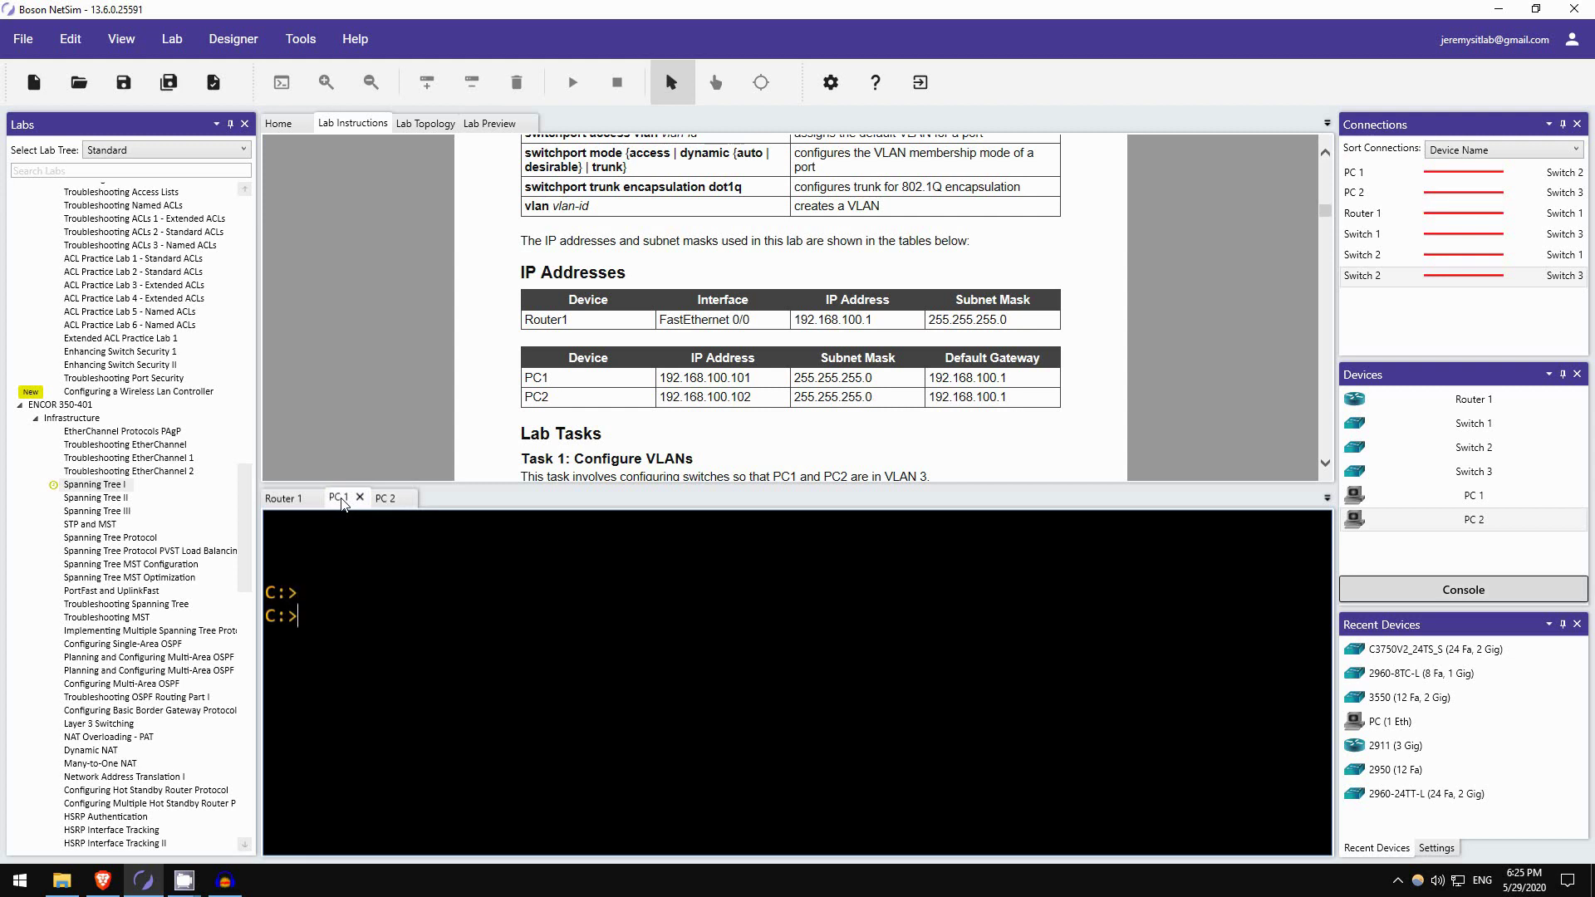
pyautogui.write('ipconfig')
pyautogui.press('Return')
pyautogui.press('space')
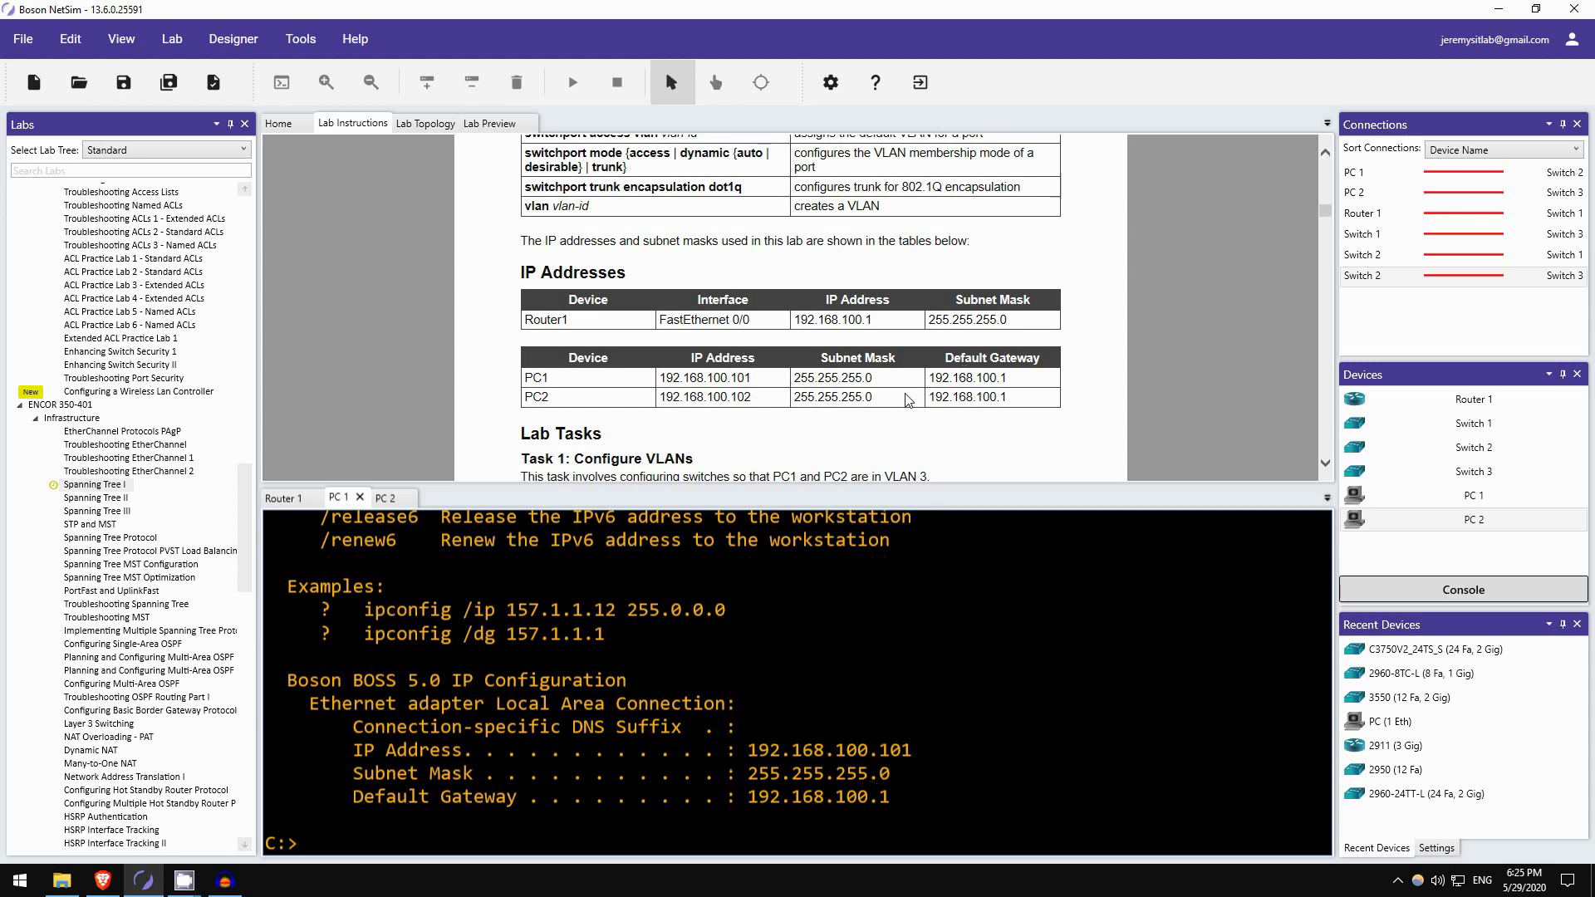
# Run ipconfig on PC2 to confirm 192.168.100.102, mask 255.255.255.0, gateway 192.168.100.1.
pyautogui.click(399, 499)
pyautogui.press('Return')
pyautogui.press('Return')
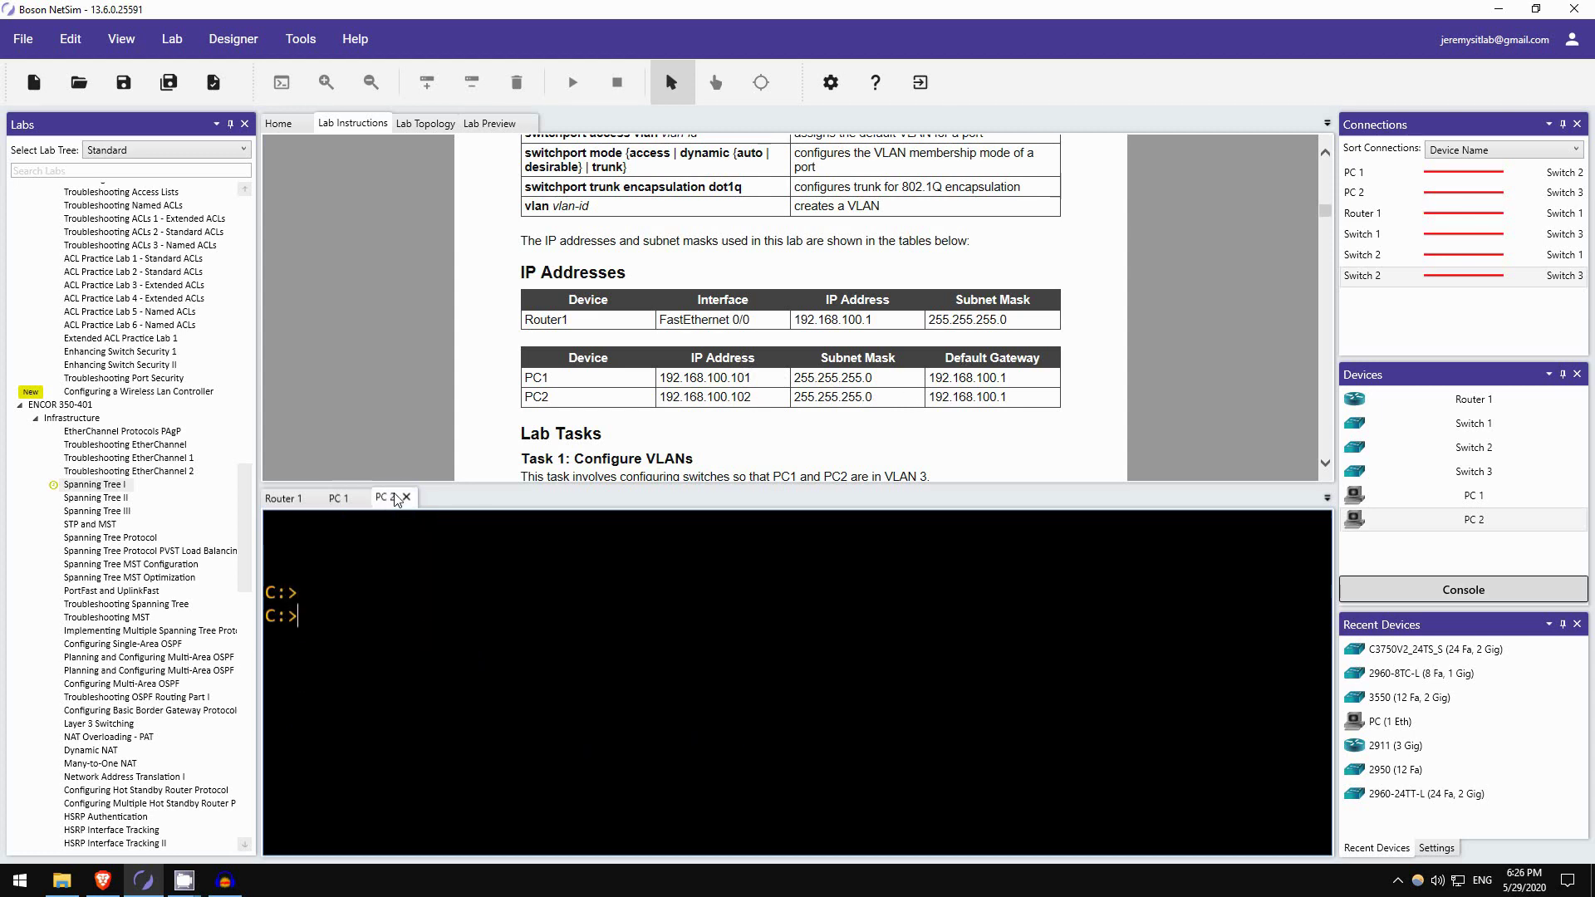
pyautogui.write('ipconfig')
pyautogui.press('Return')
pyautogui.press('space')
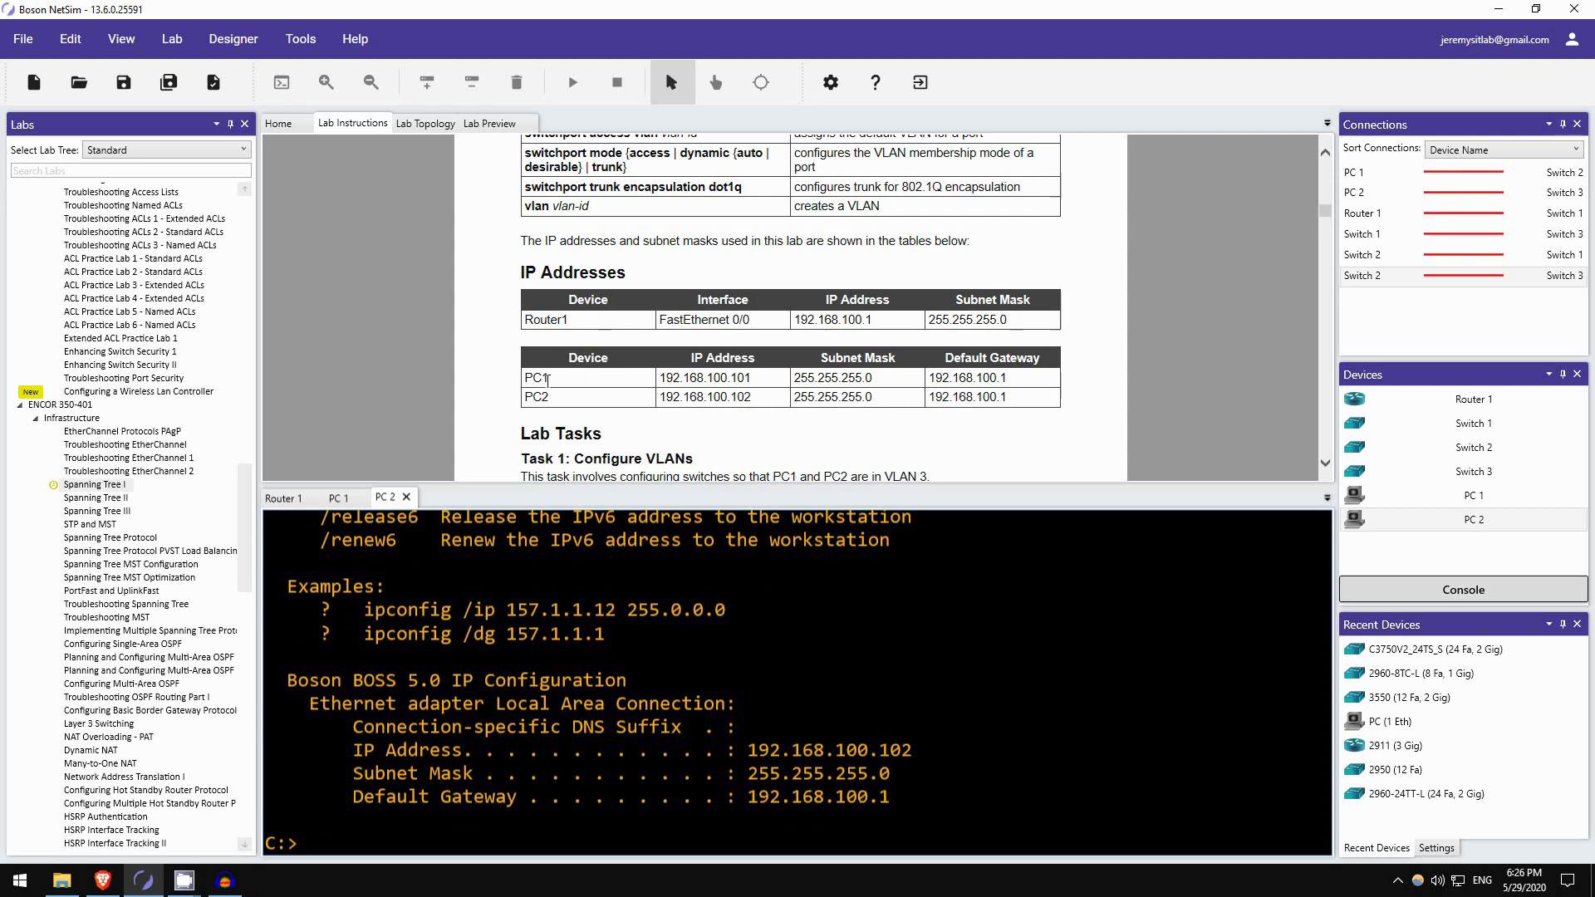
pyautogui.scroll(-5, 547, 380)
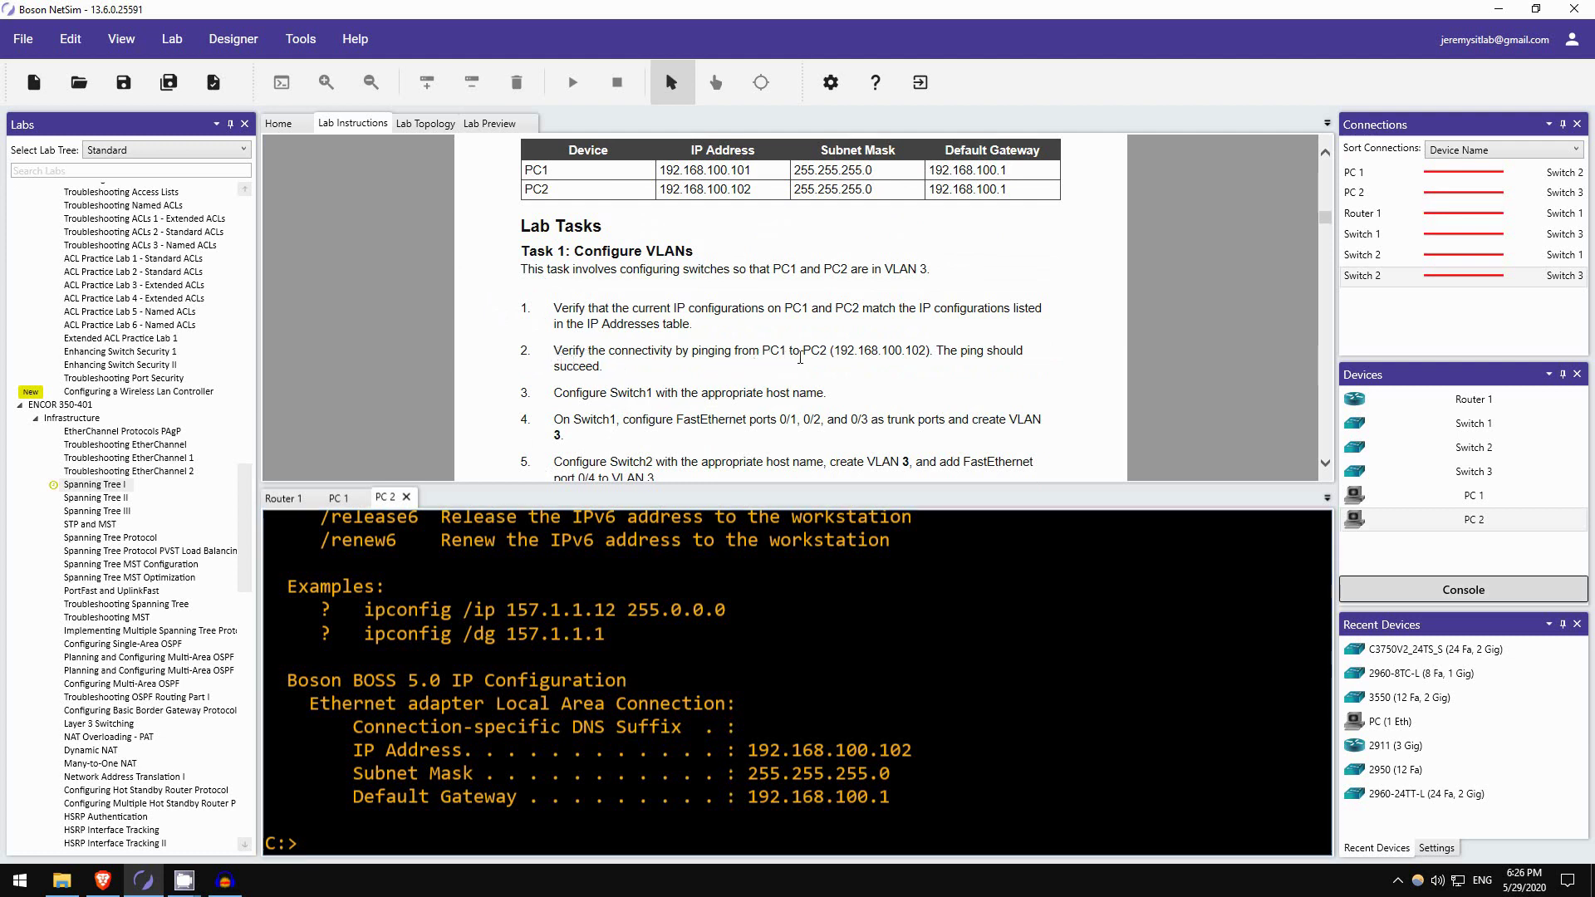
# Ping 192.168.100.102 from PC1 and stop after 4 of 4 replies.
pyautogui.click(338, 497)
pyautogui.press('Return')
pyautogui.write('p')
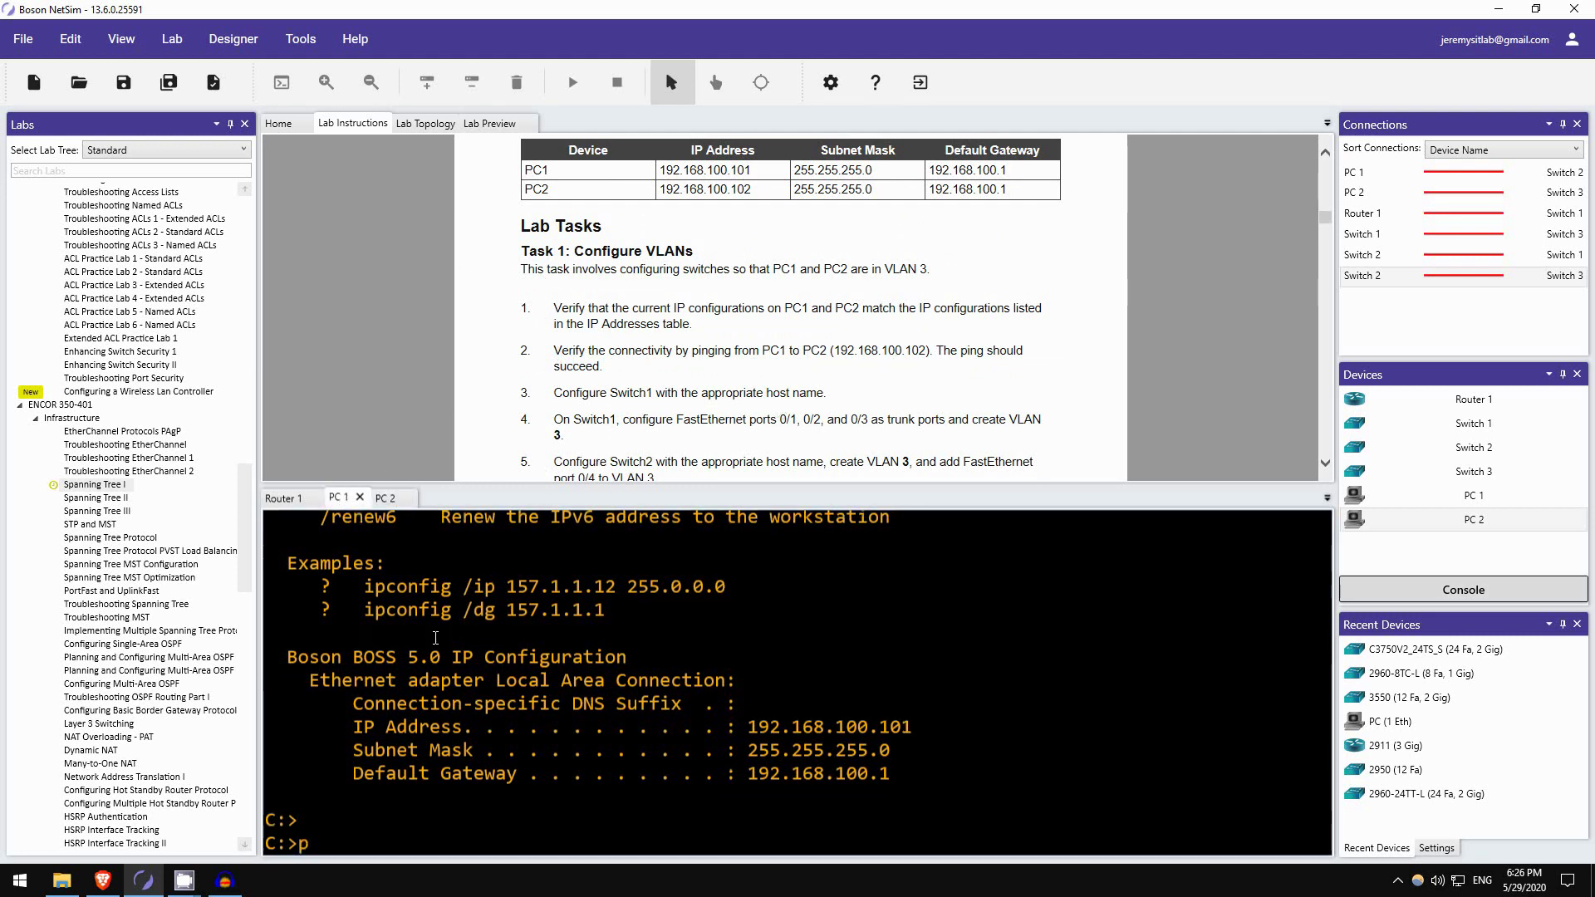
pyautogui.write('ing 192.168.100.')
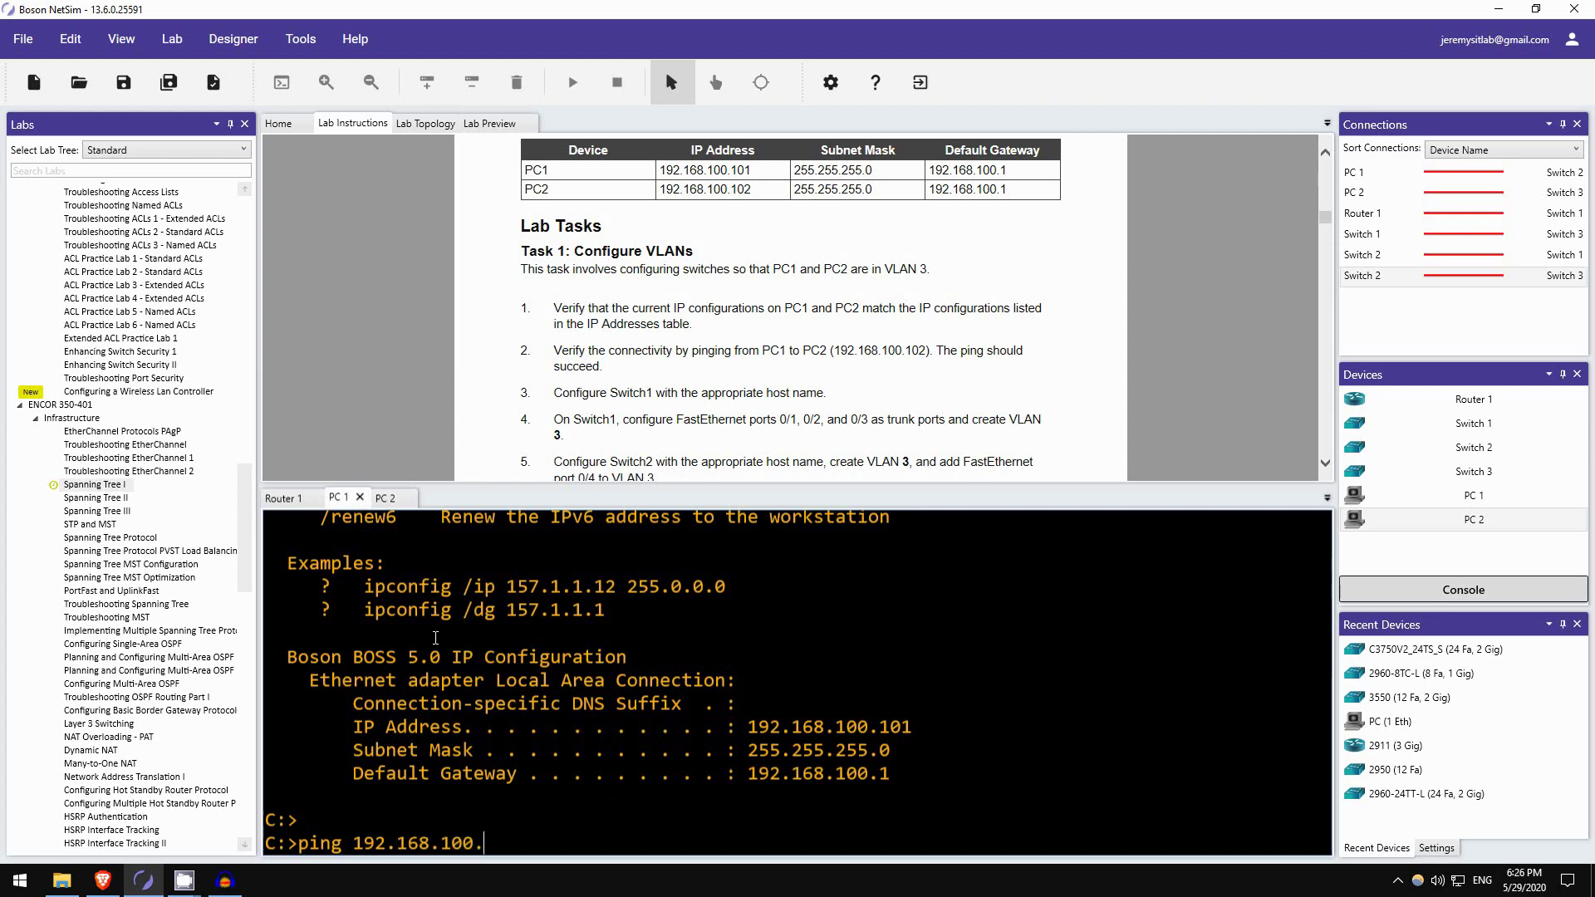
pyautogui.write('102')
pyautogui.press('Return')
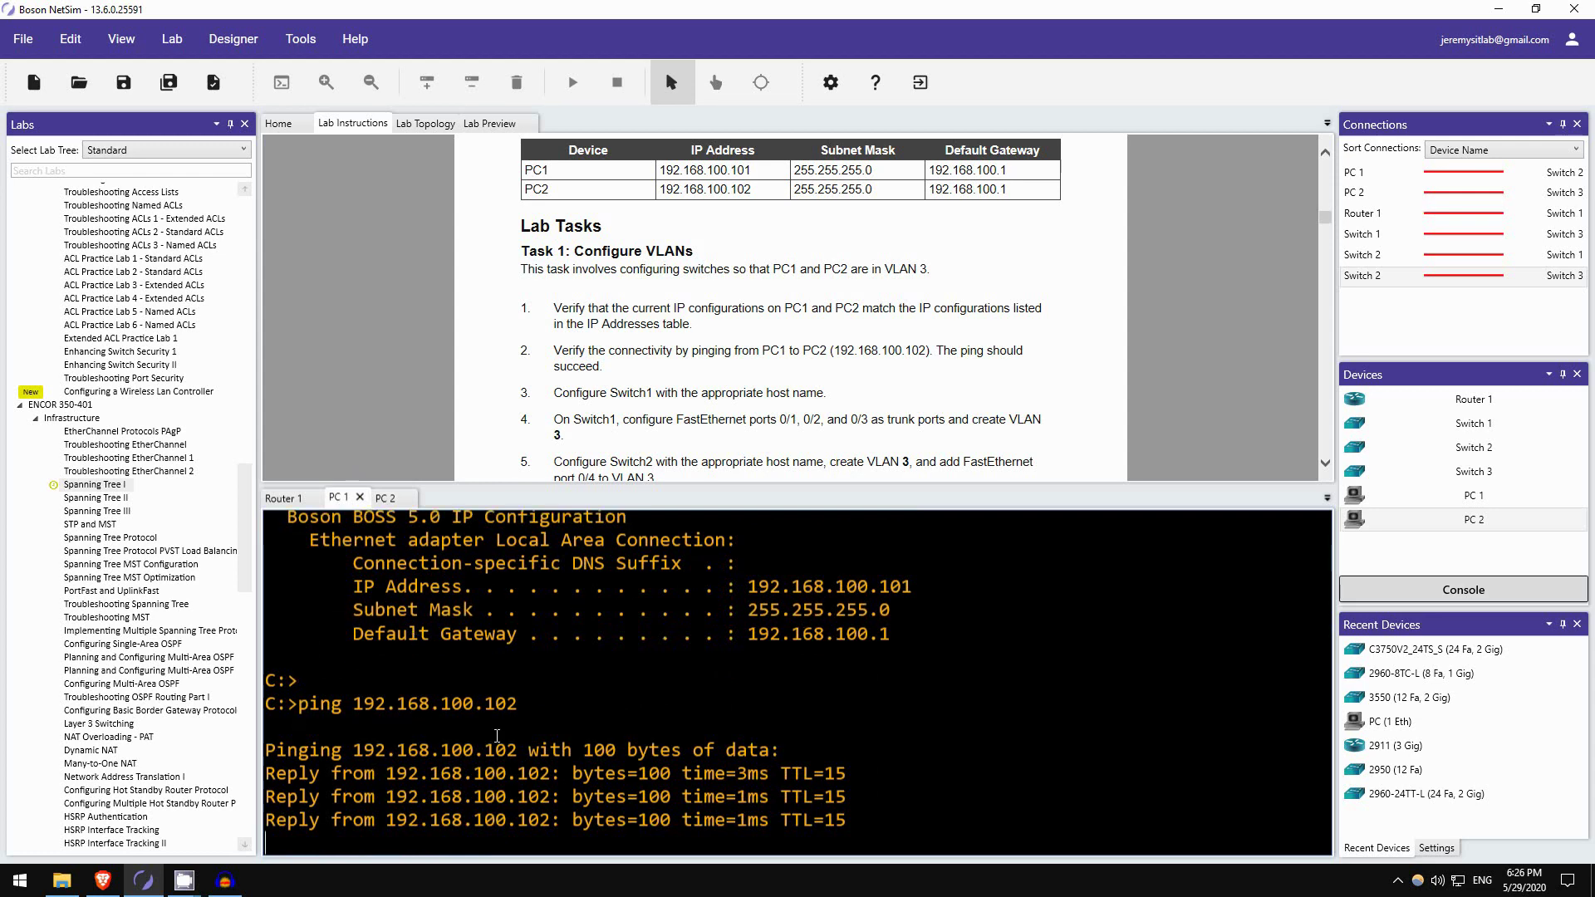
pyautogui.hotkey('ctrl', 'c')
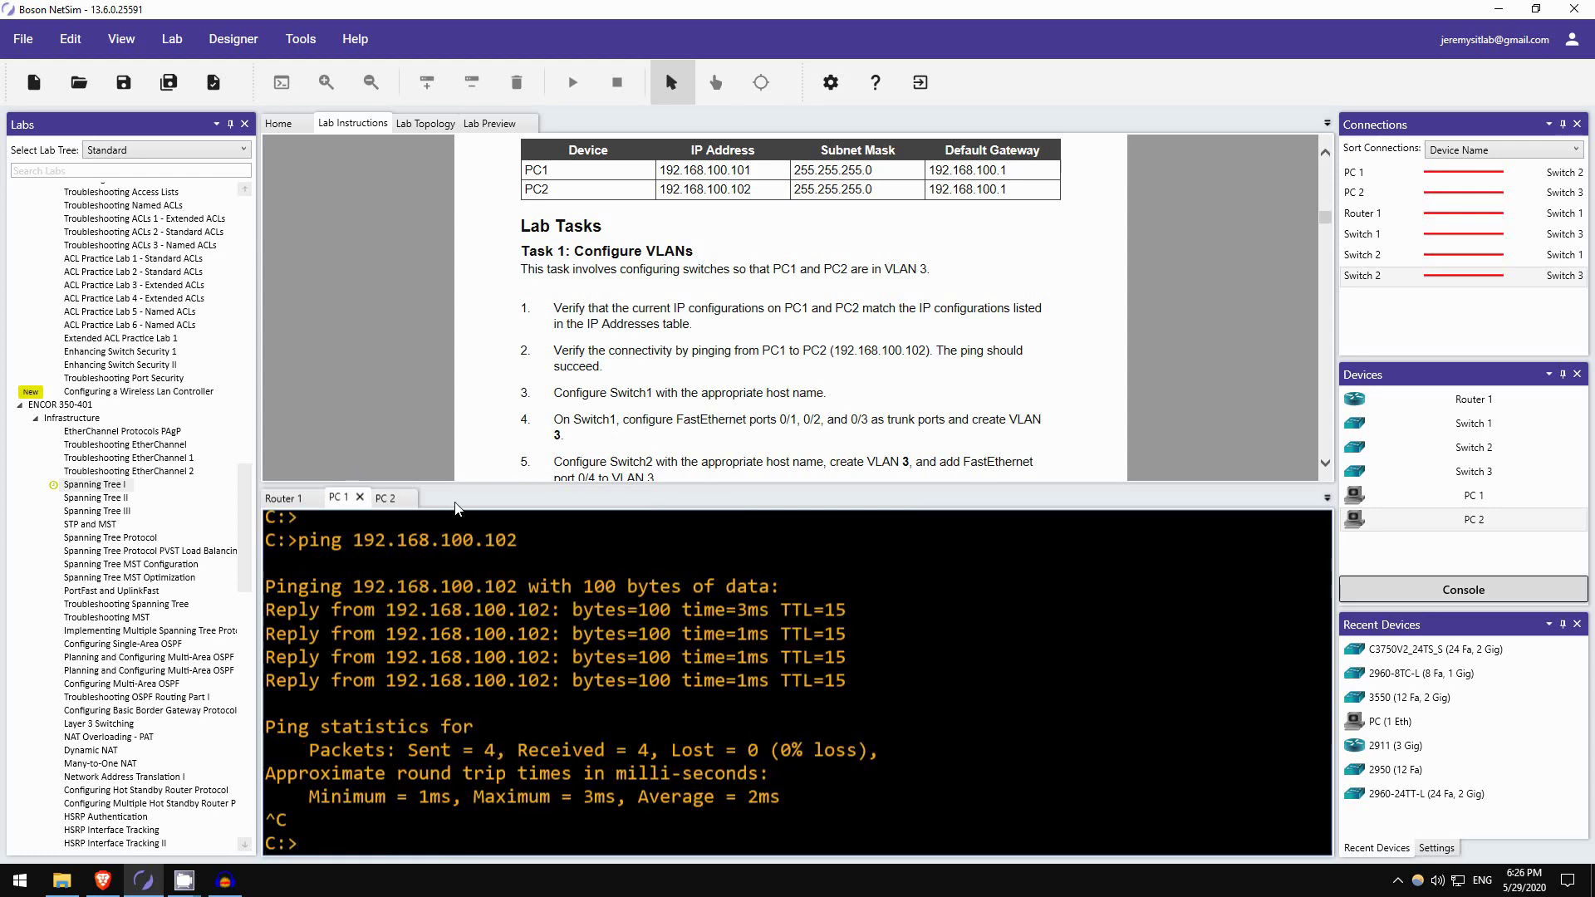
# Open a console to Switch 1 and enter privileged mode with en.
pyautogui.scroll(-2, 467, 335)
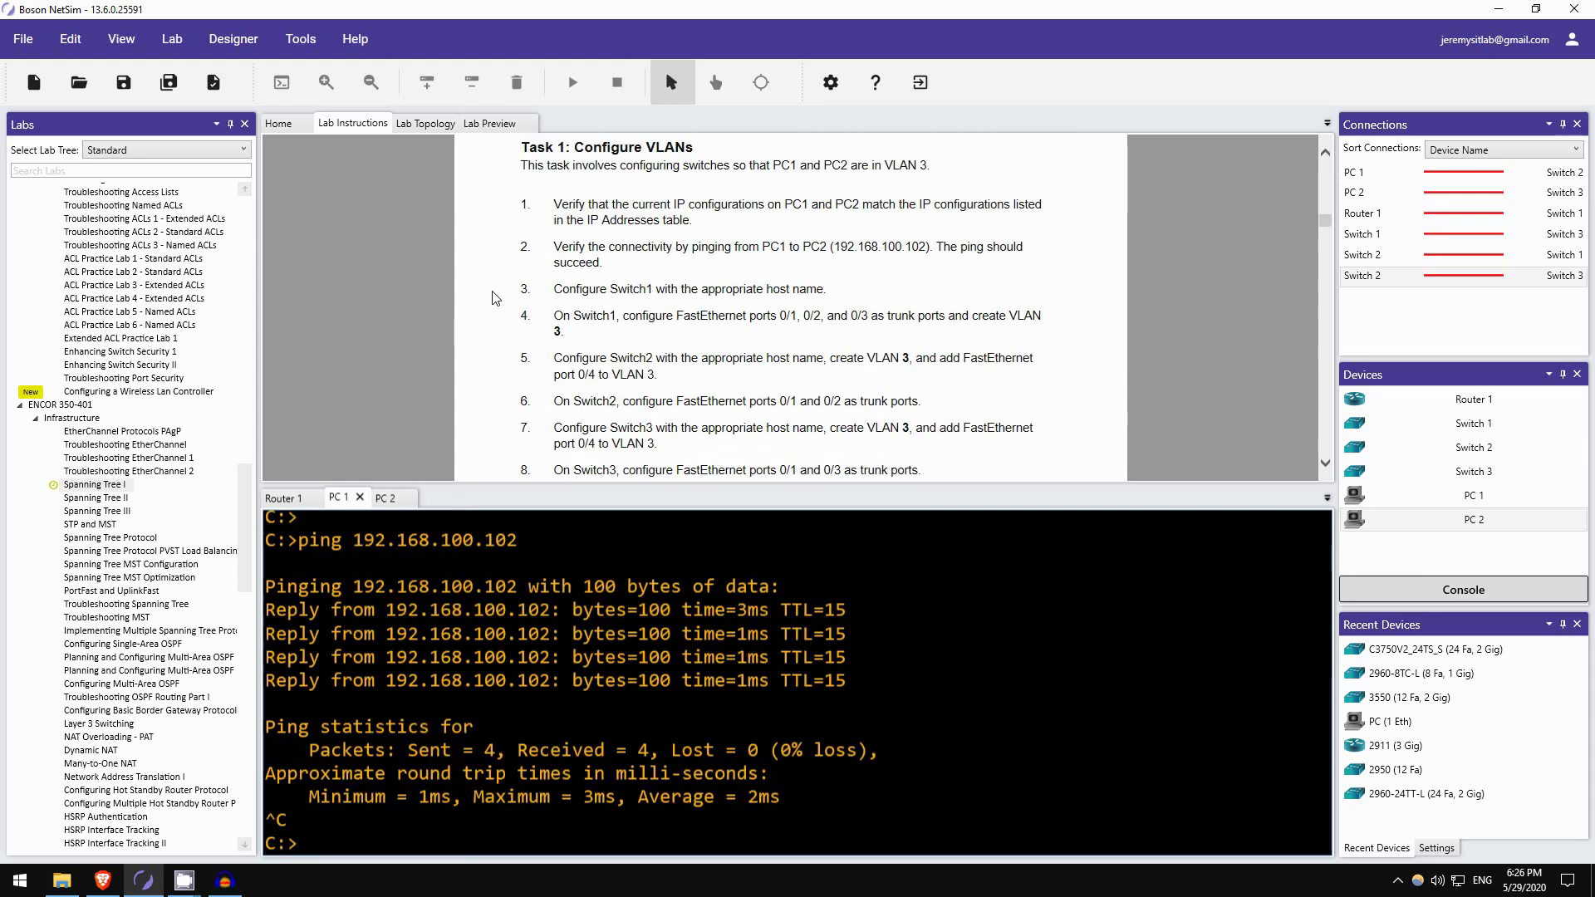
pyautogui.scroll(-1, 499, 293)
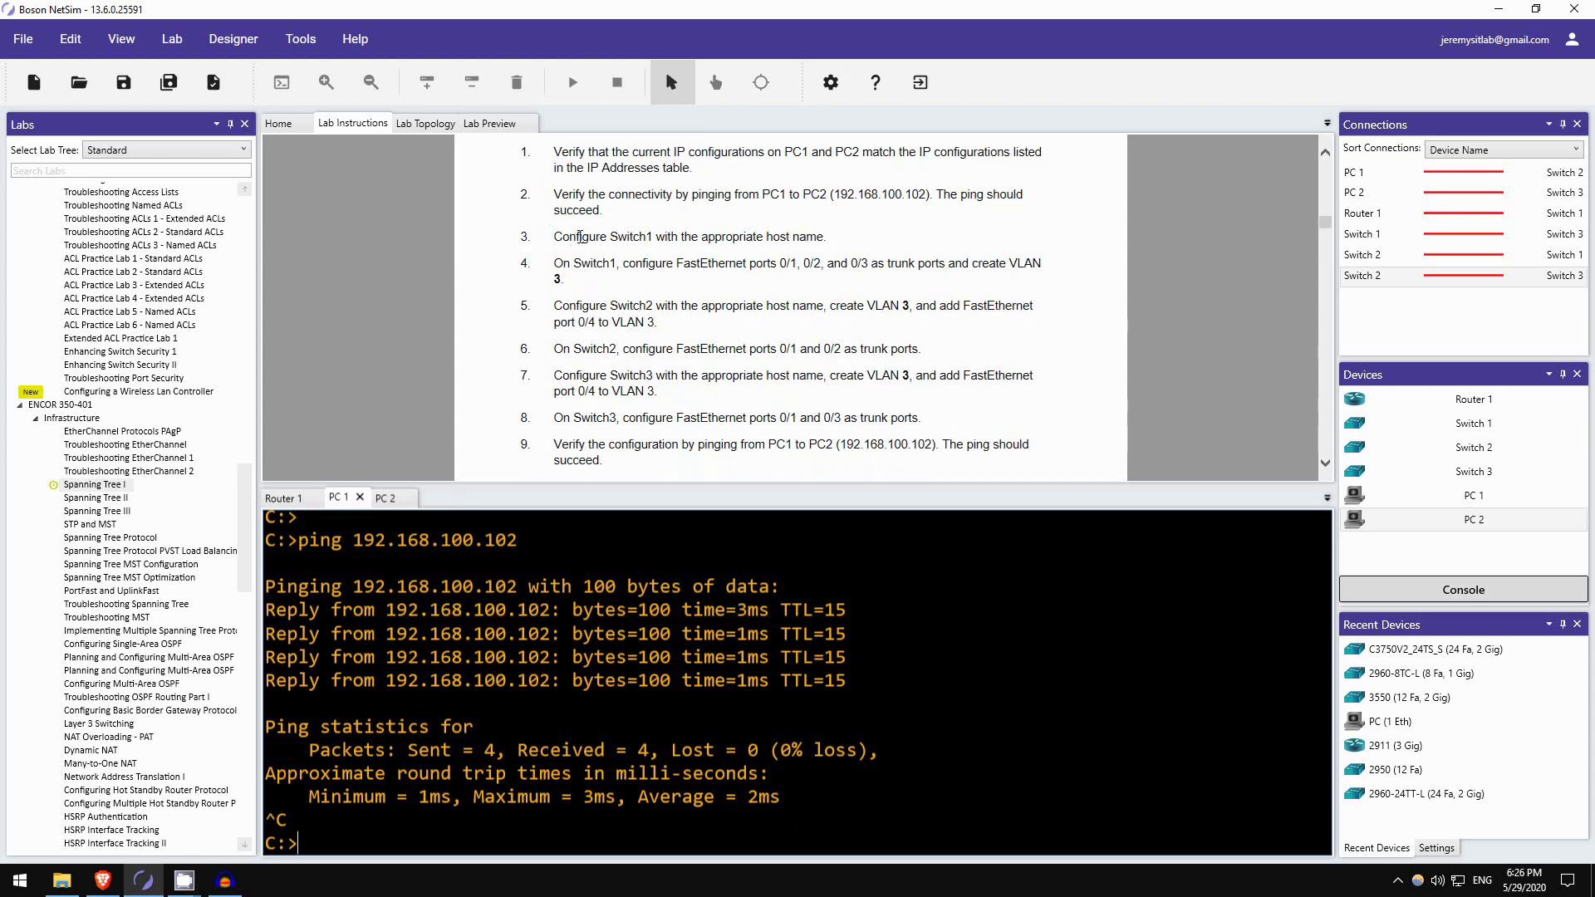
pyautogui.scroll(-1, 611, 191)
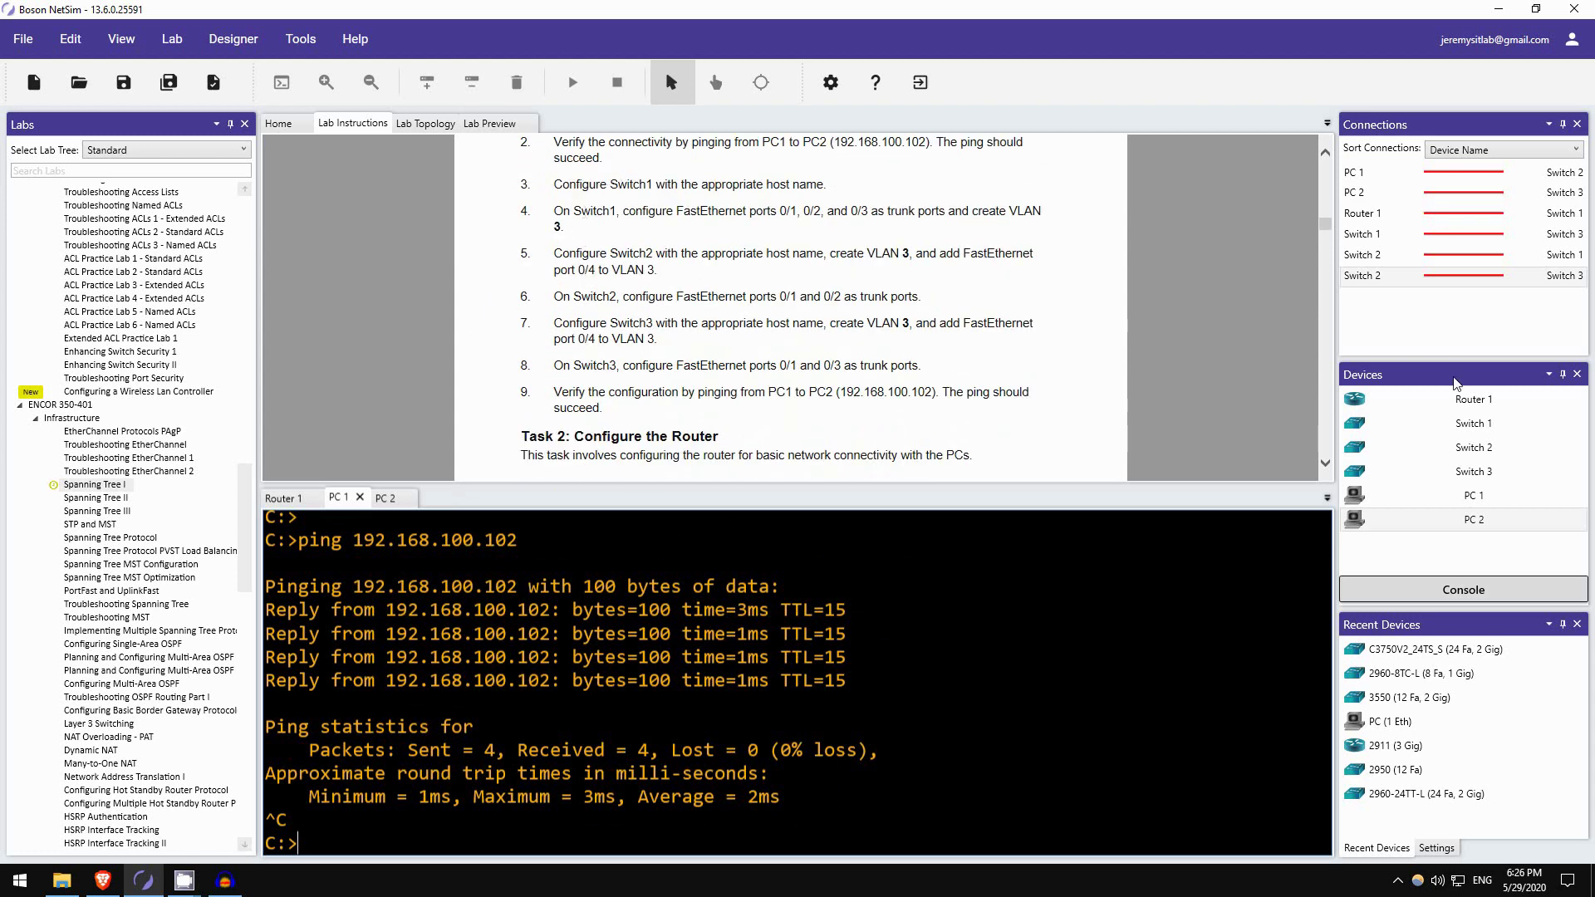
pyautogui.click(1465, 427)
pyautogui.click(1470, 600)
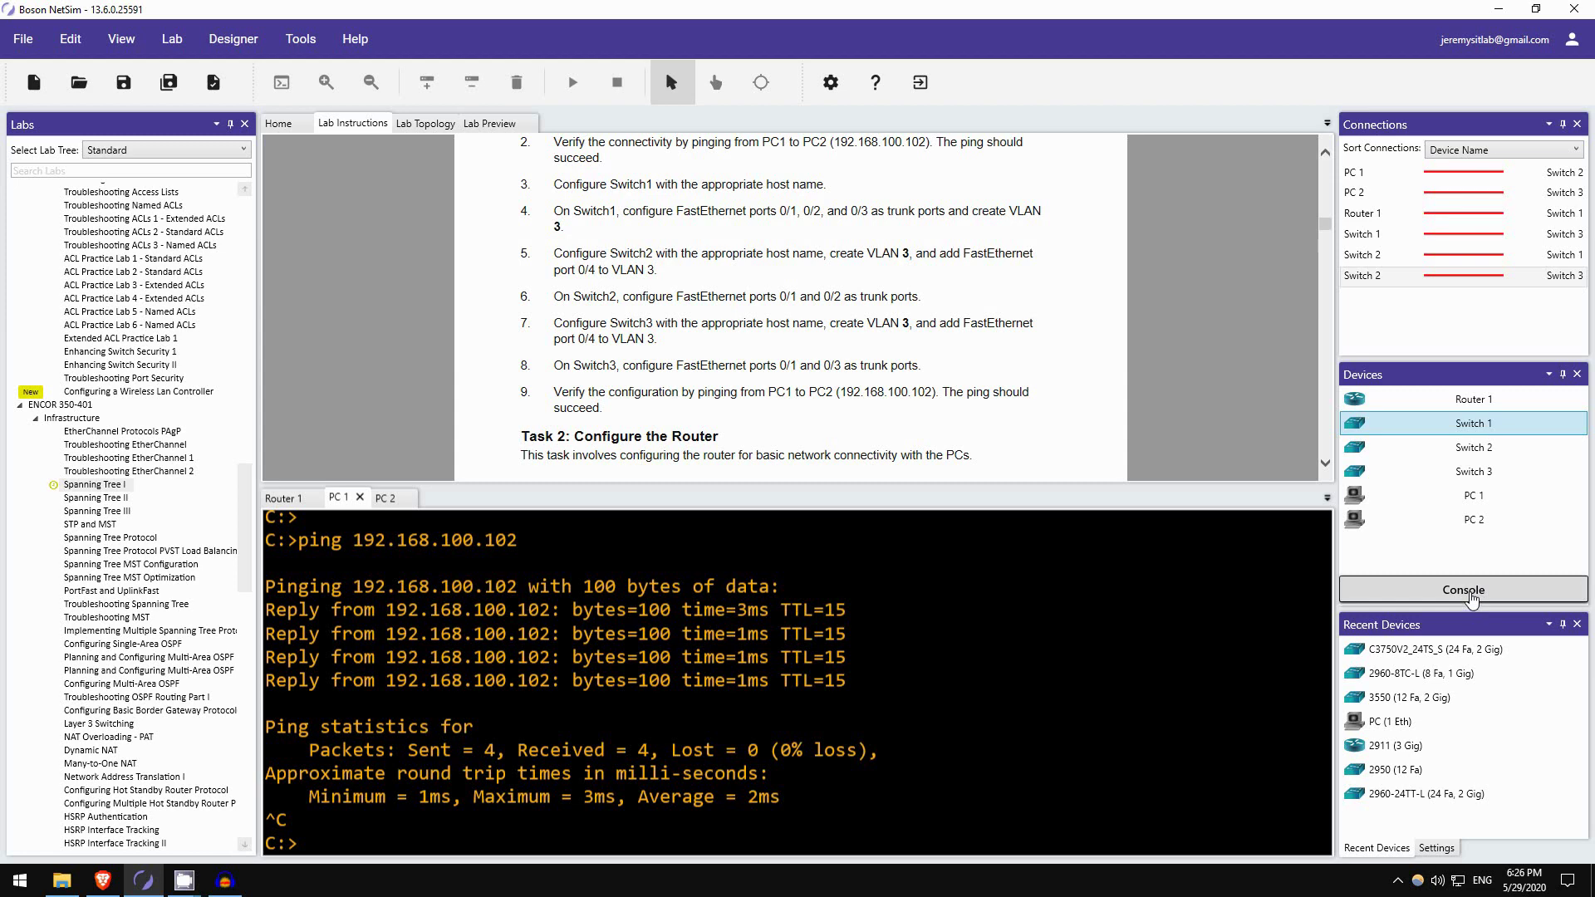
pyautogui.press('Return')
pyautogui.press('Return')
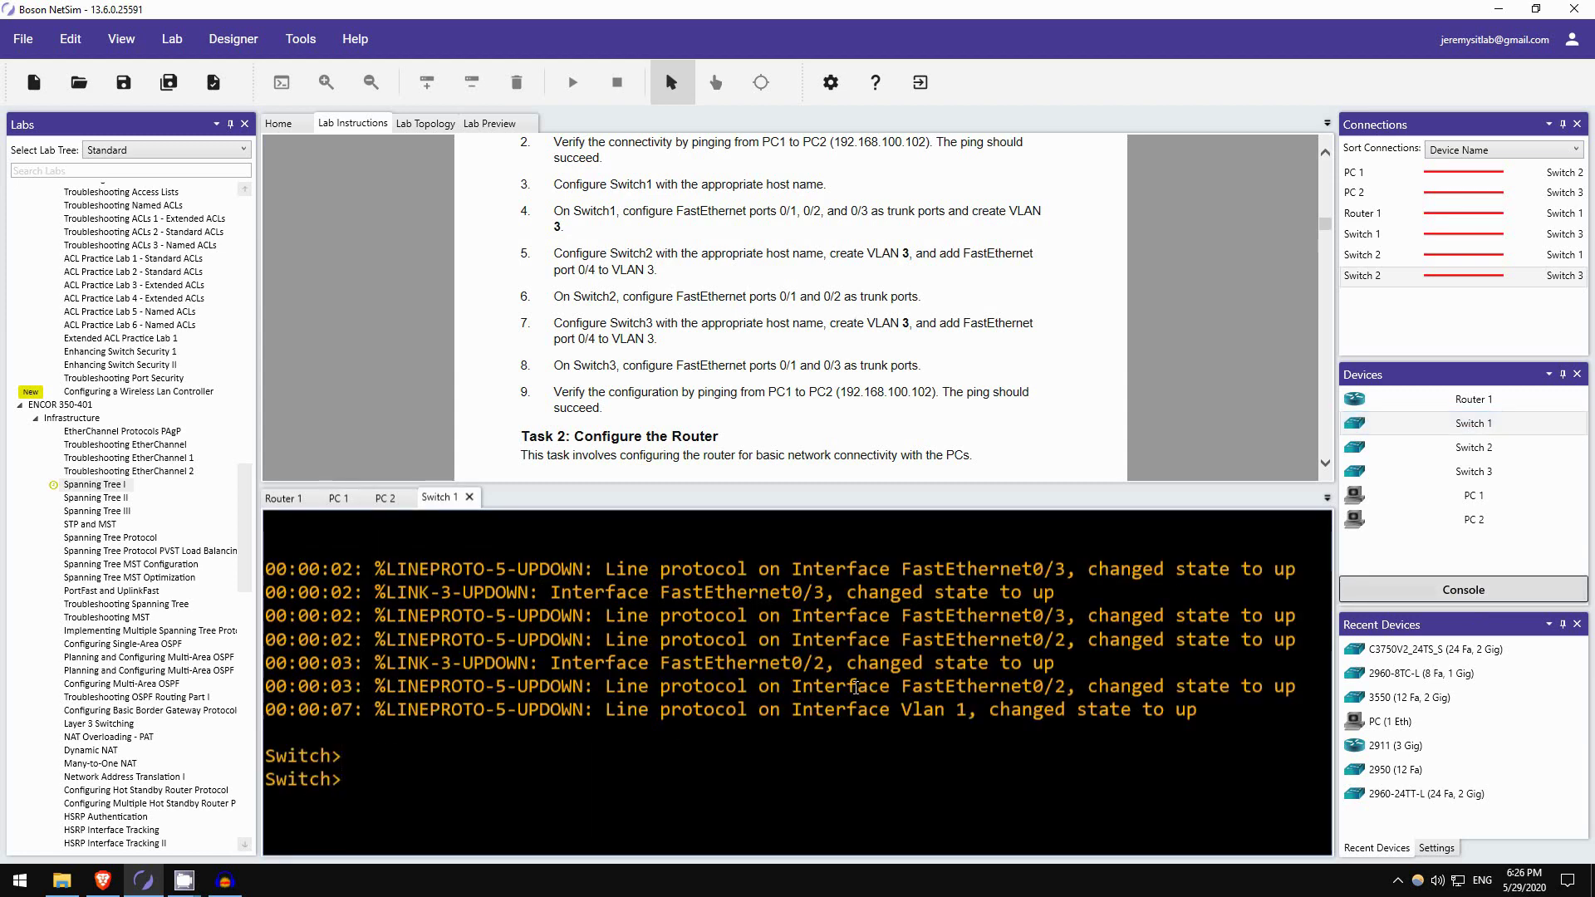
pyautogui.write('en')
pyautogui.press('Return')
# Enter global configuration and set the hostname to Switch1.
pyautogui.write('conf t')
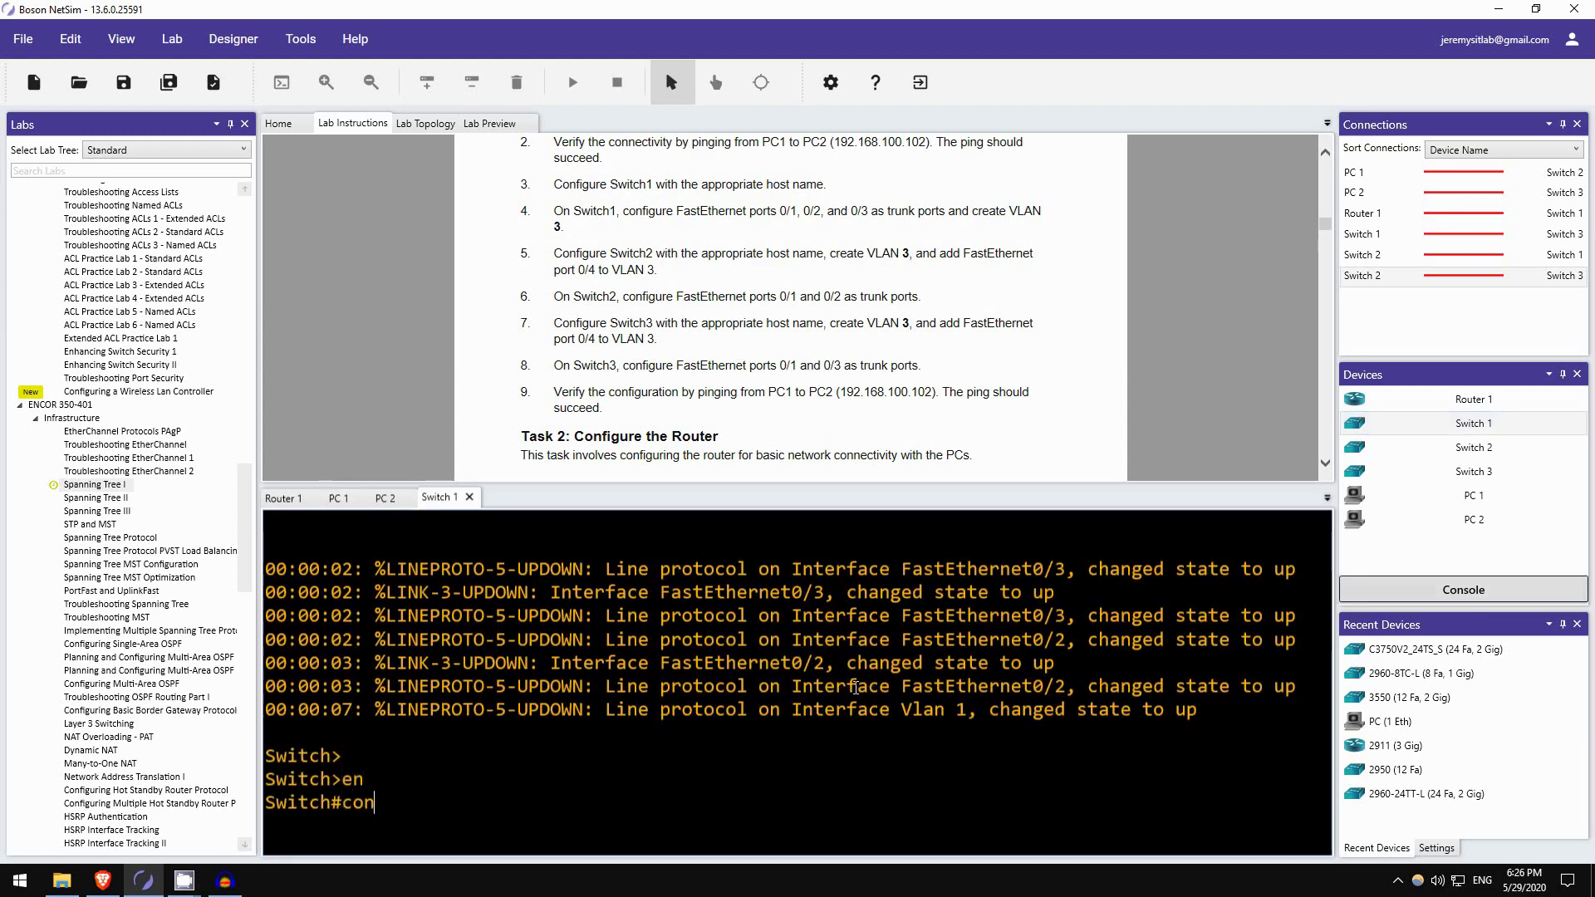
pyautogui.press('Return')
pyautogui.write('host')
pyautogui.press('Tab')
pyautogui.write('Switch1')
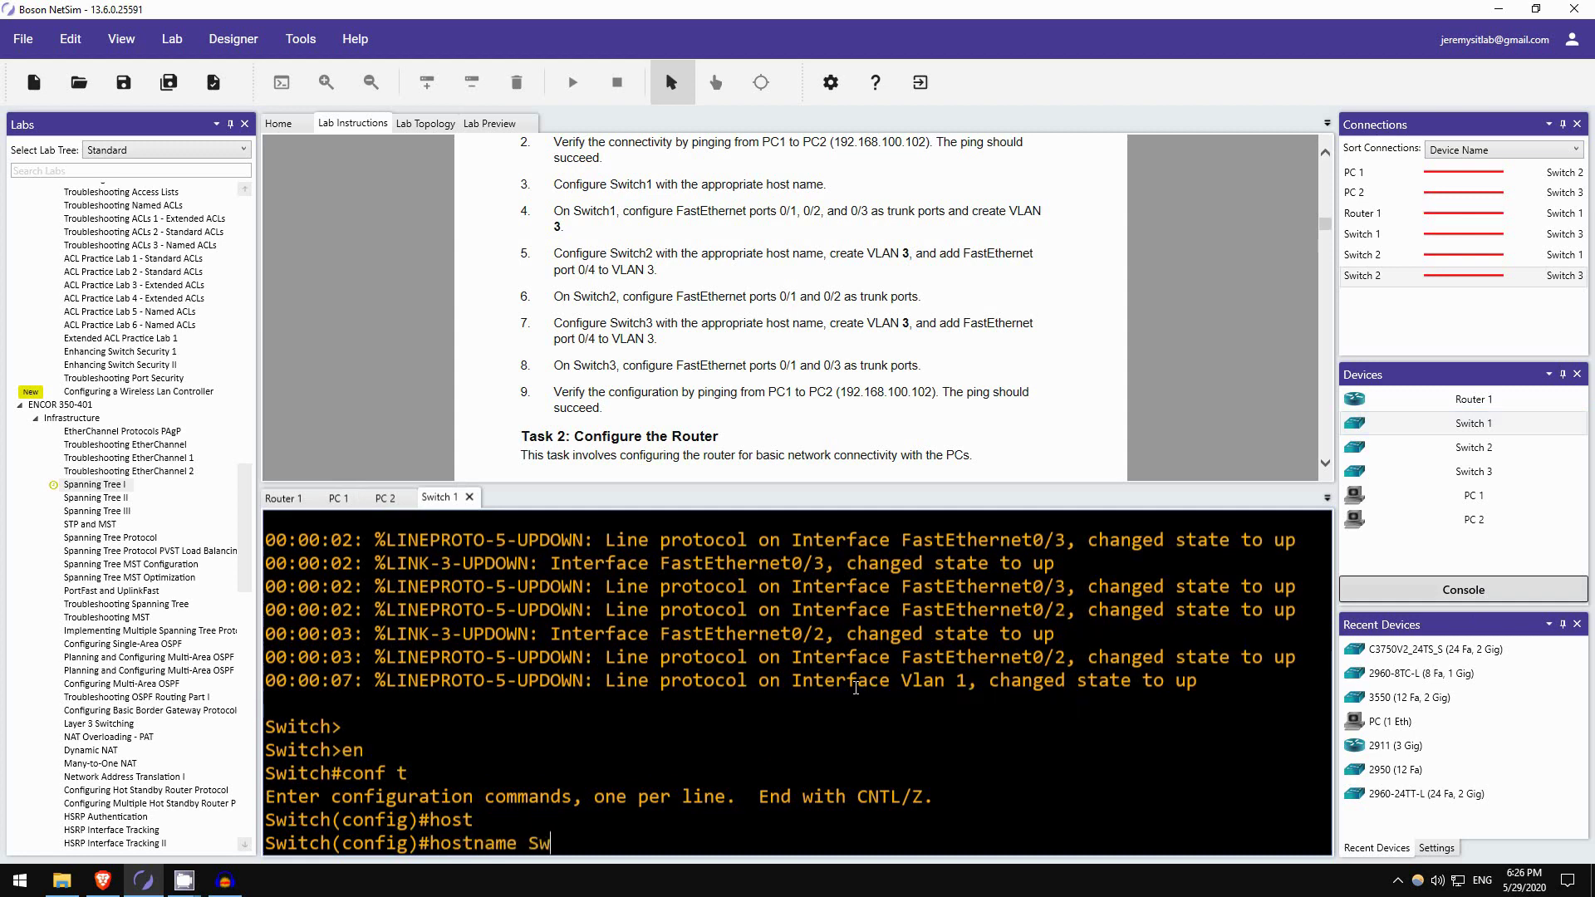
pyautogui.press('Return')
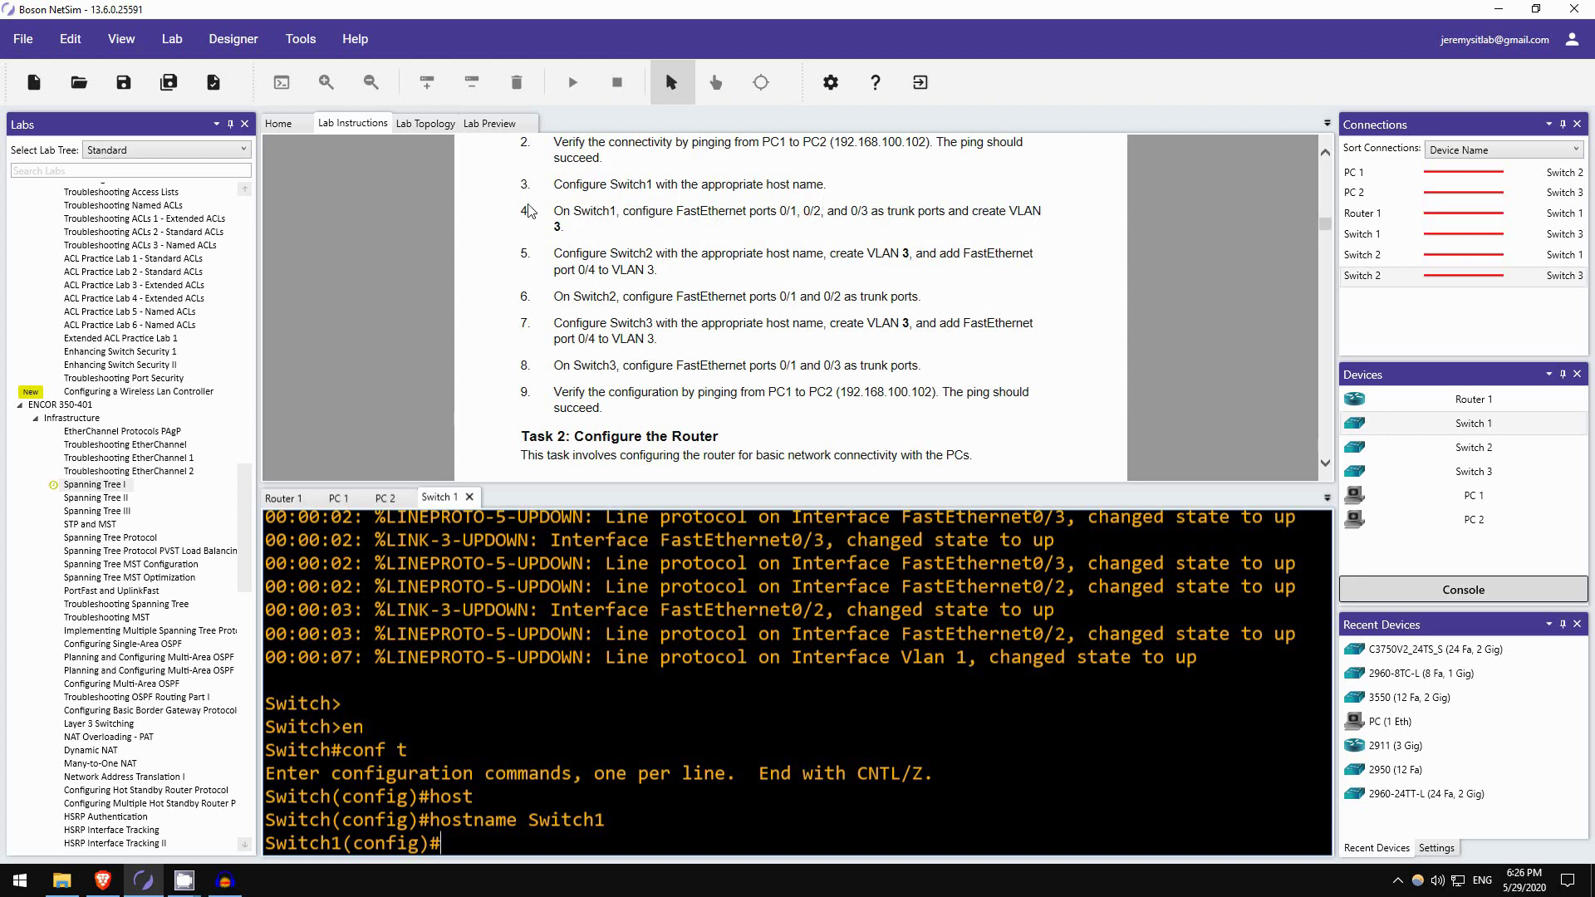
# Set switchport mode trunk on Switch1's interface range Fa0/1 - 3.
pyautogui.scroll(10, 547, 226)
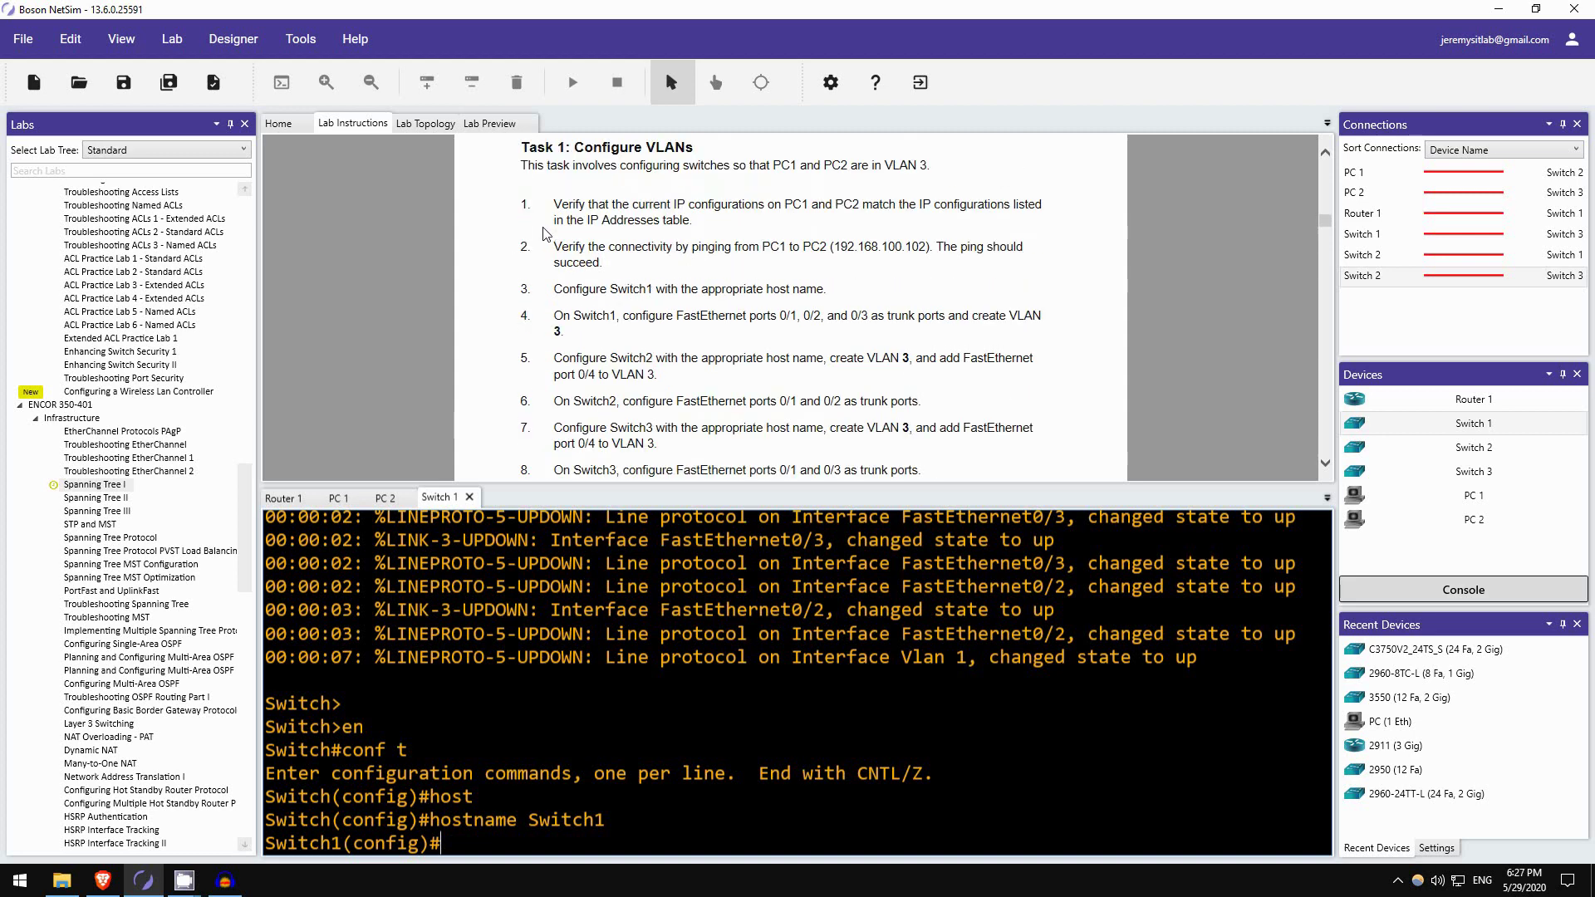
pyautogui.scroll(5, 535, 326)
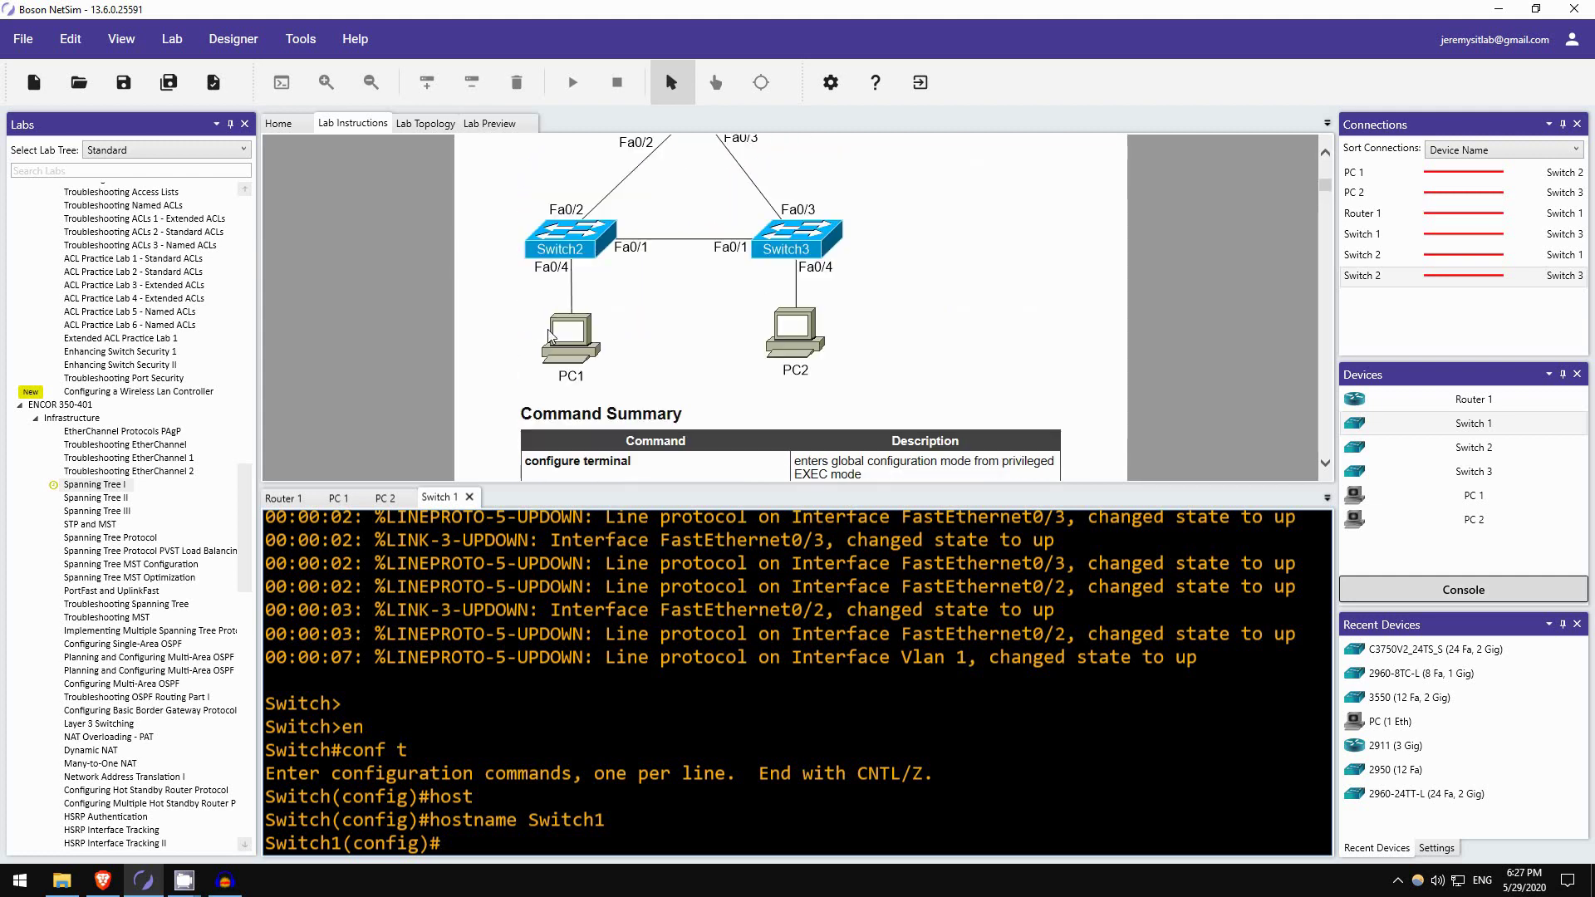
pyautogui.scroll(1, 673, 225)
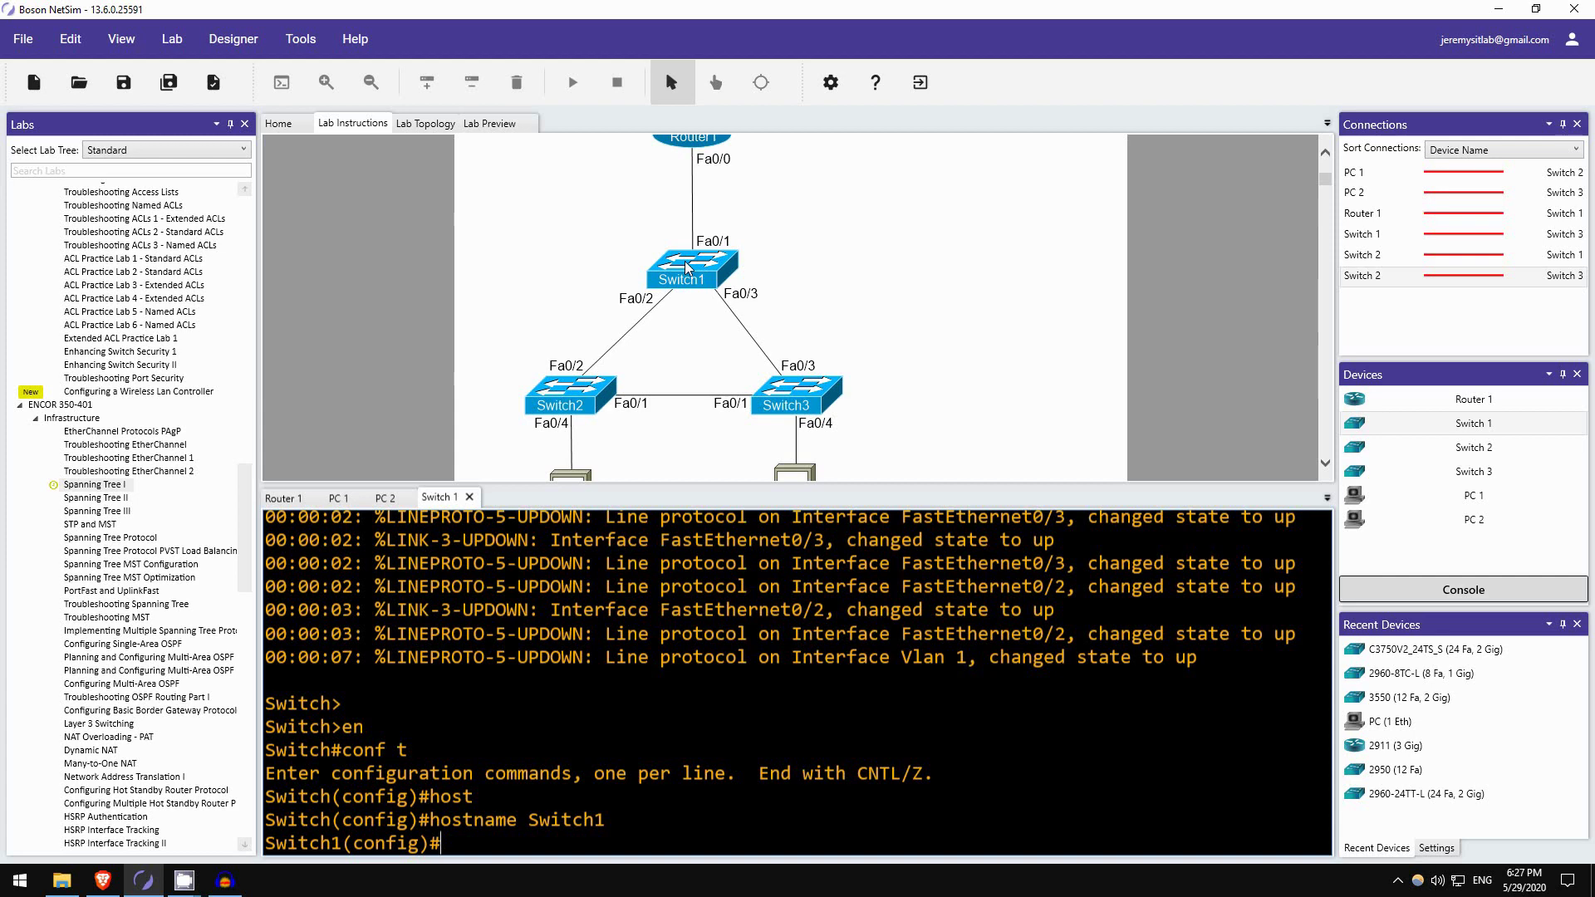
pyautogui.write('int range f0/1 - 3')
pyautogui.press('Return')
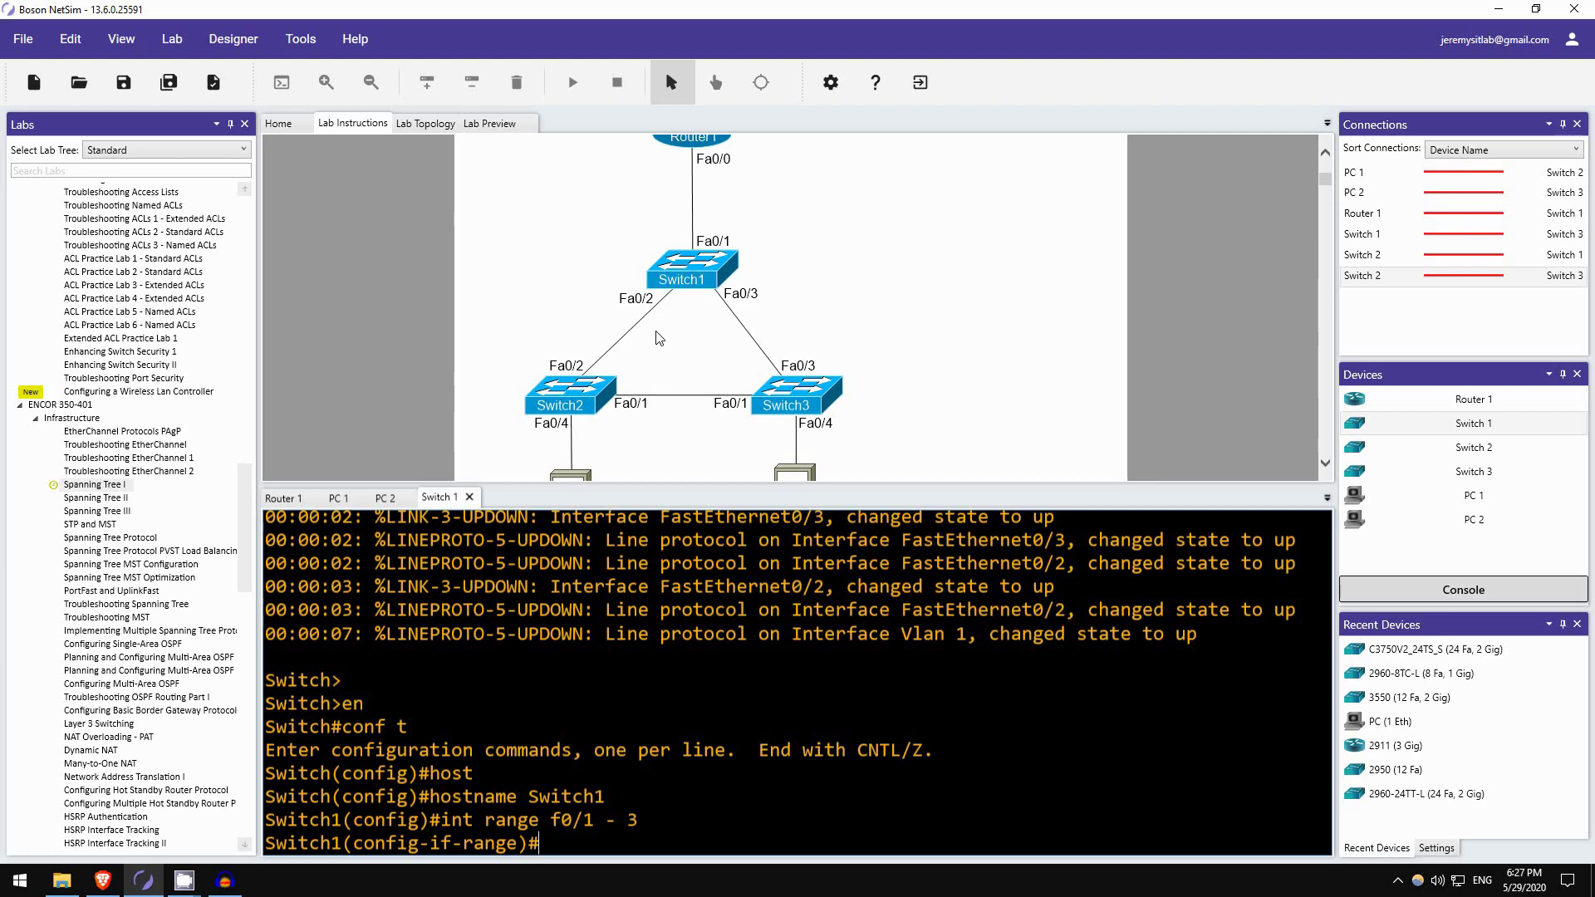
pyautogui.write('sw')
pyautogui.press('Tab')
pyautogui.write('mode')
pyautogui.press('Tab')
pyautogui.write('tru')
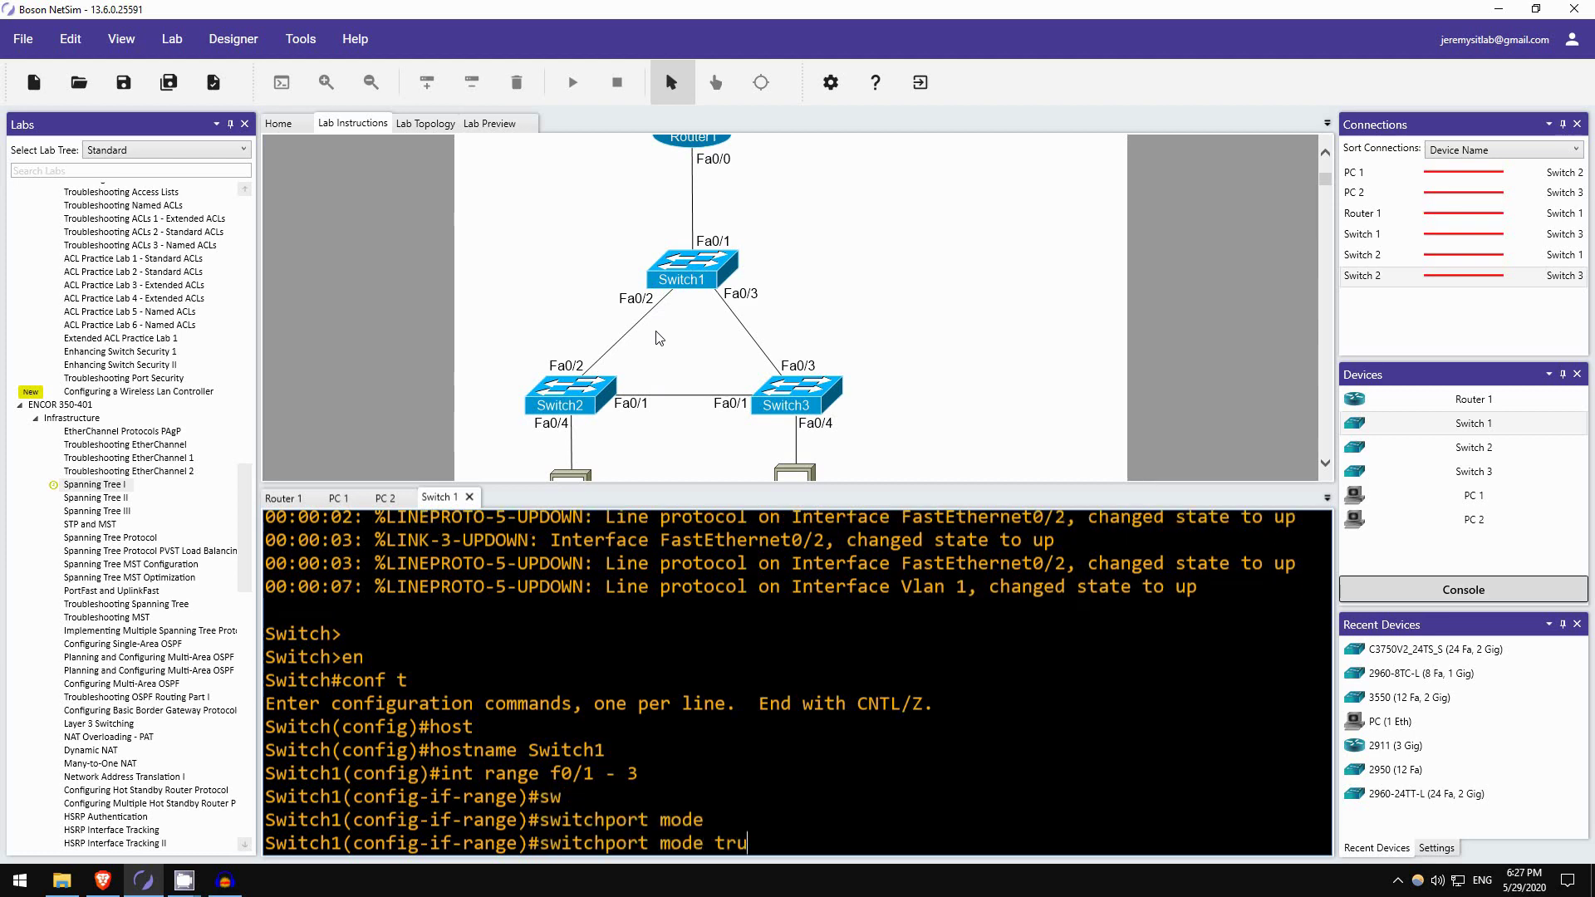
pyautogui.write('nk')
pyautogui.press('Return')
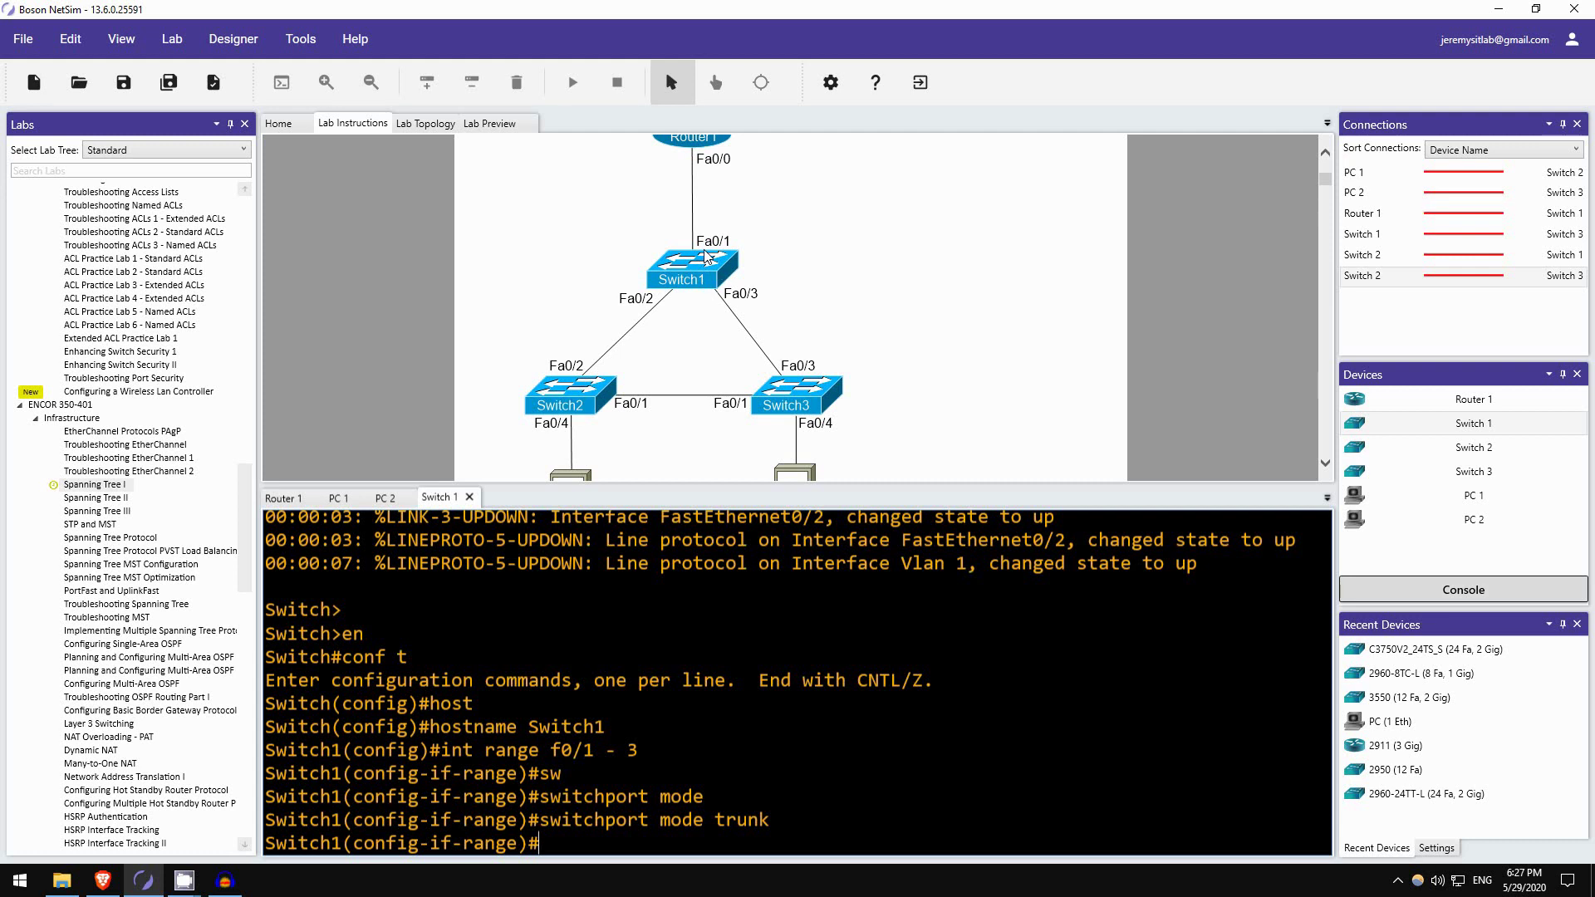
# Create VLAN 3 and verify it is active with do sh vlan br.
pyautogui.write('vlan 3')
pyautogui.press('Return')
pyautogui.write('exit')
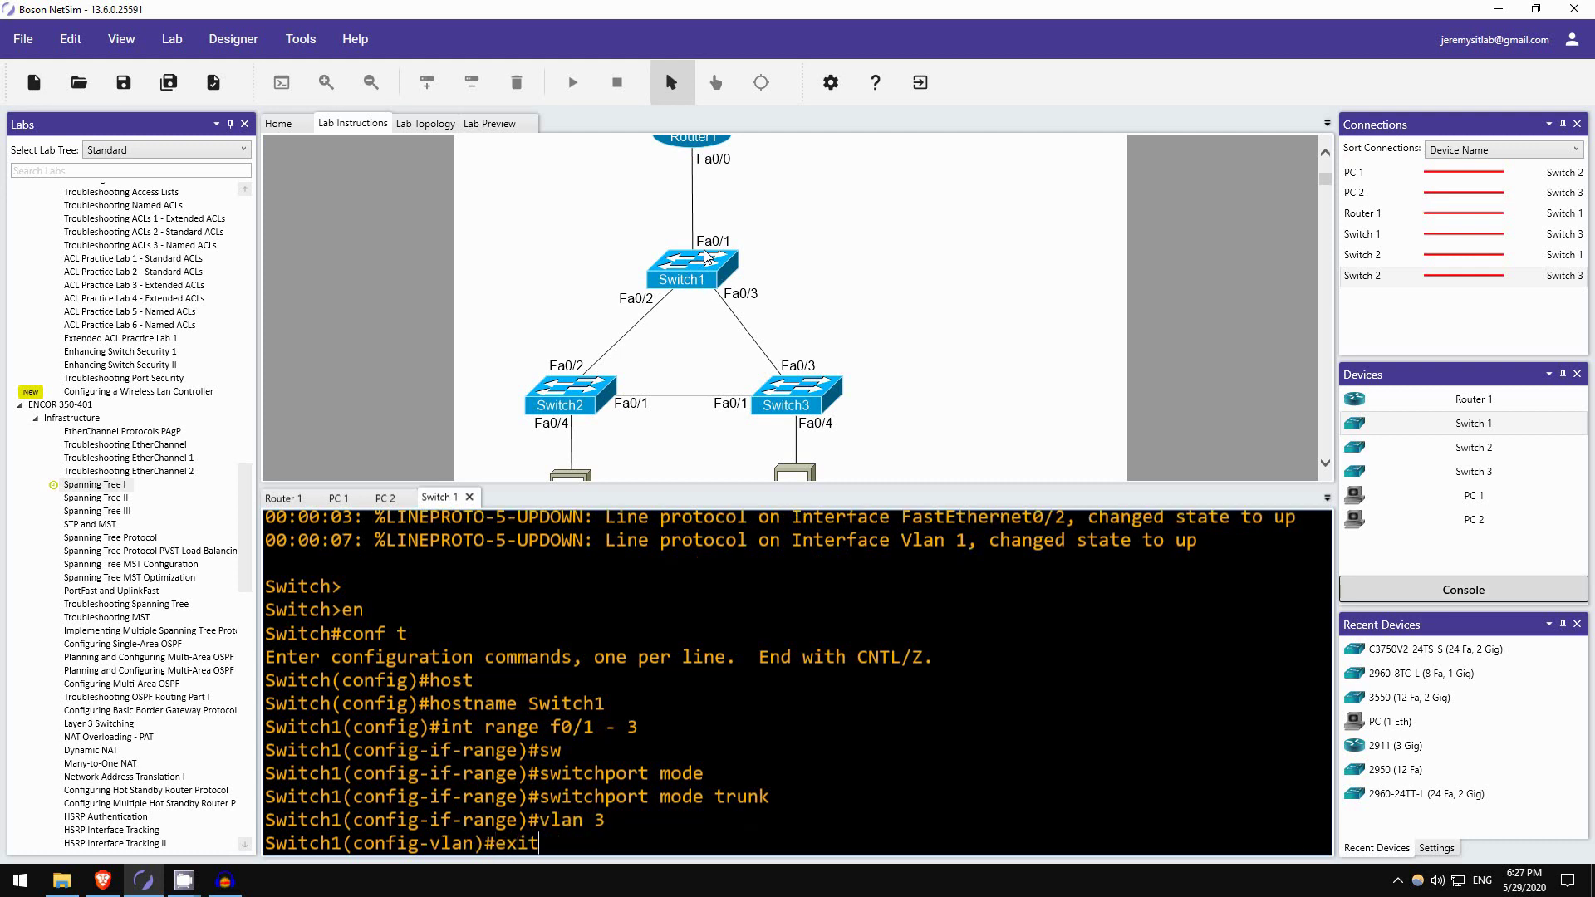
pyautogui.press('Return')
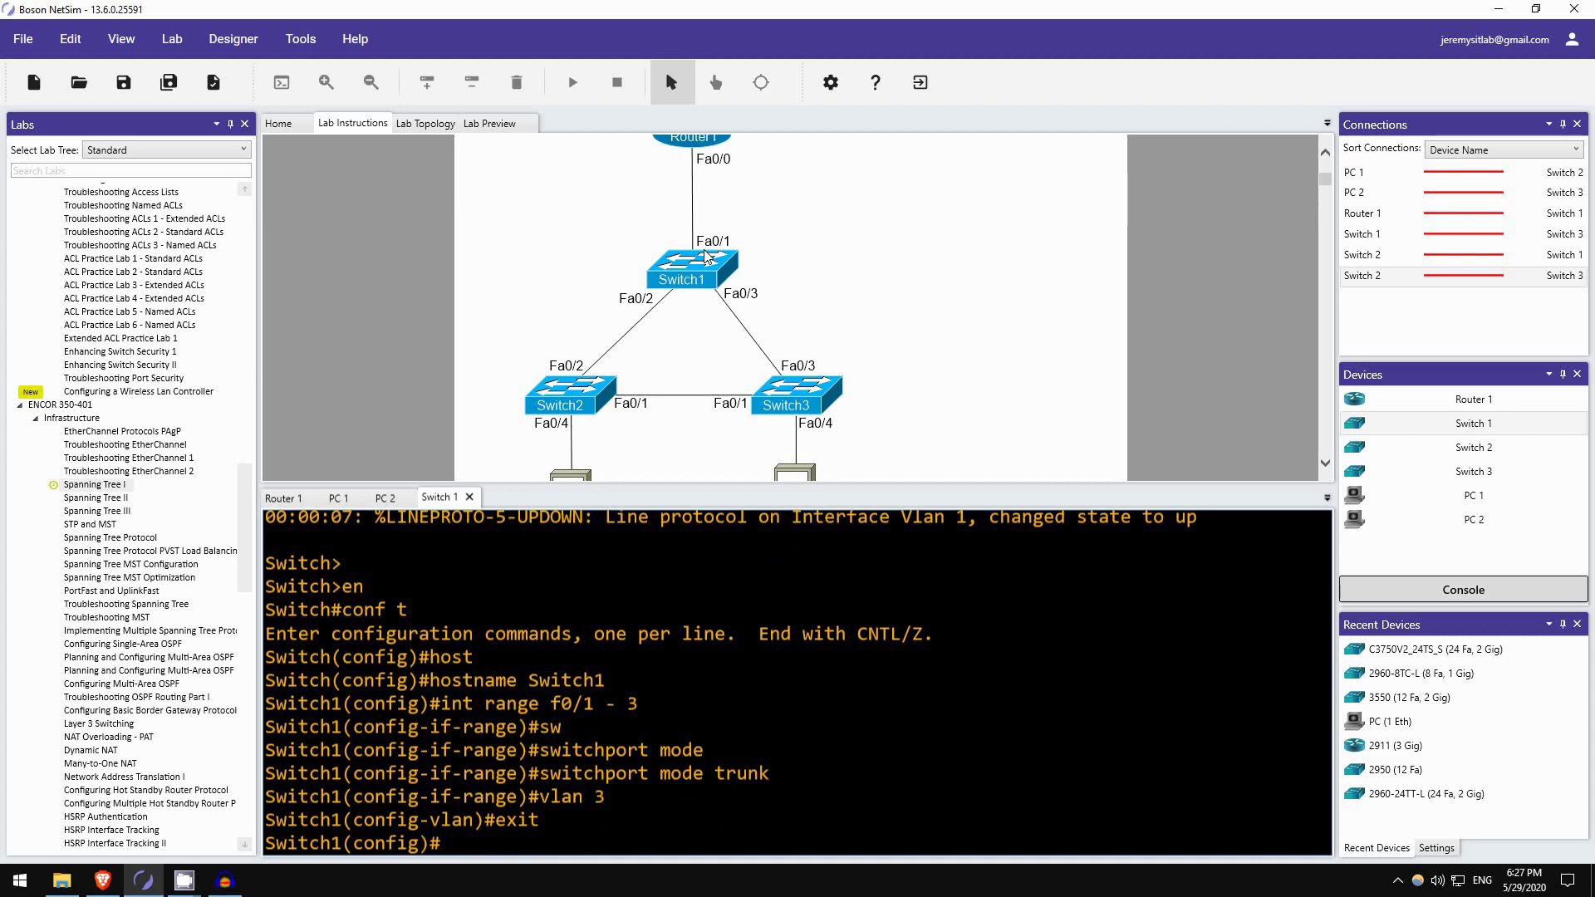
pyautogui.write('do sh vlan br')
pyautogui.press('Return')
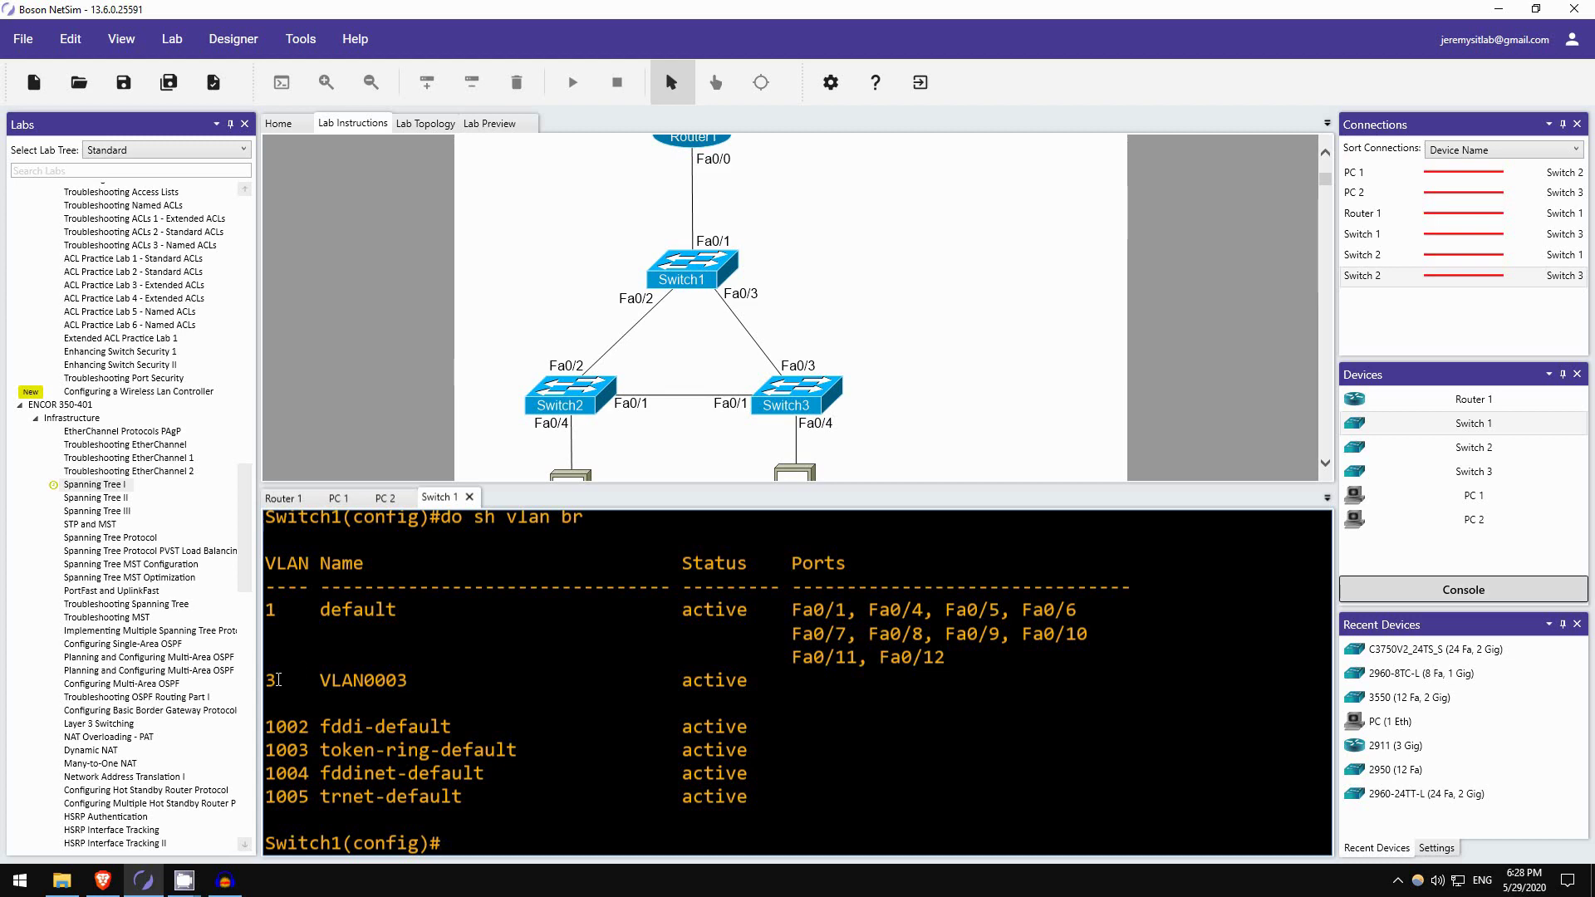
# Assign Switch1's port Fa0/4 to access VLAN 3.
pyautogui.scroll(-15, 358, 305)
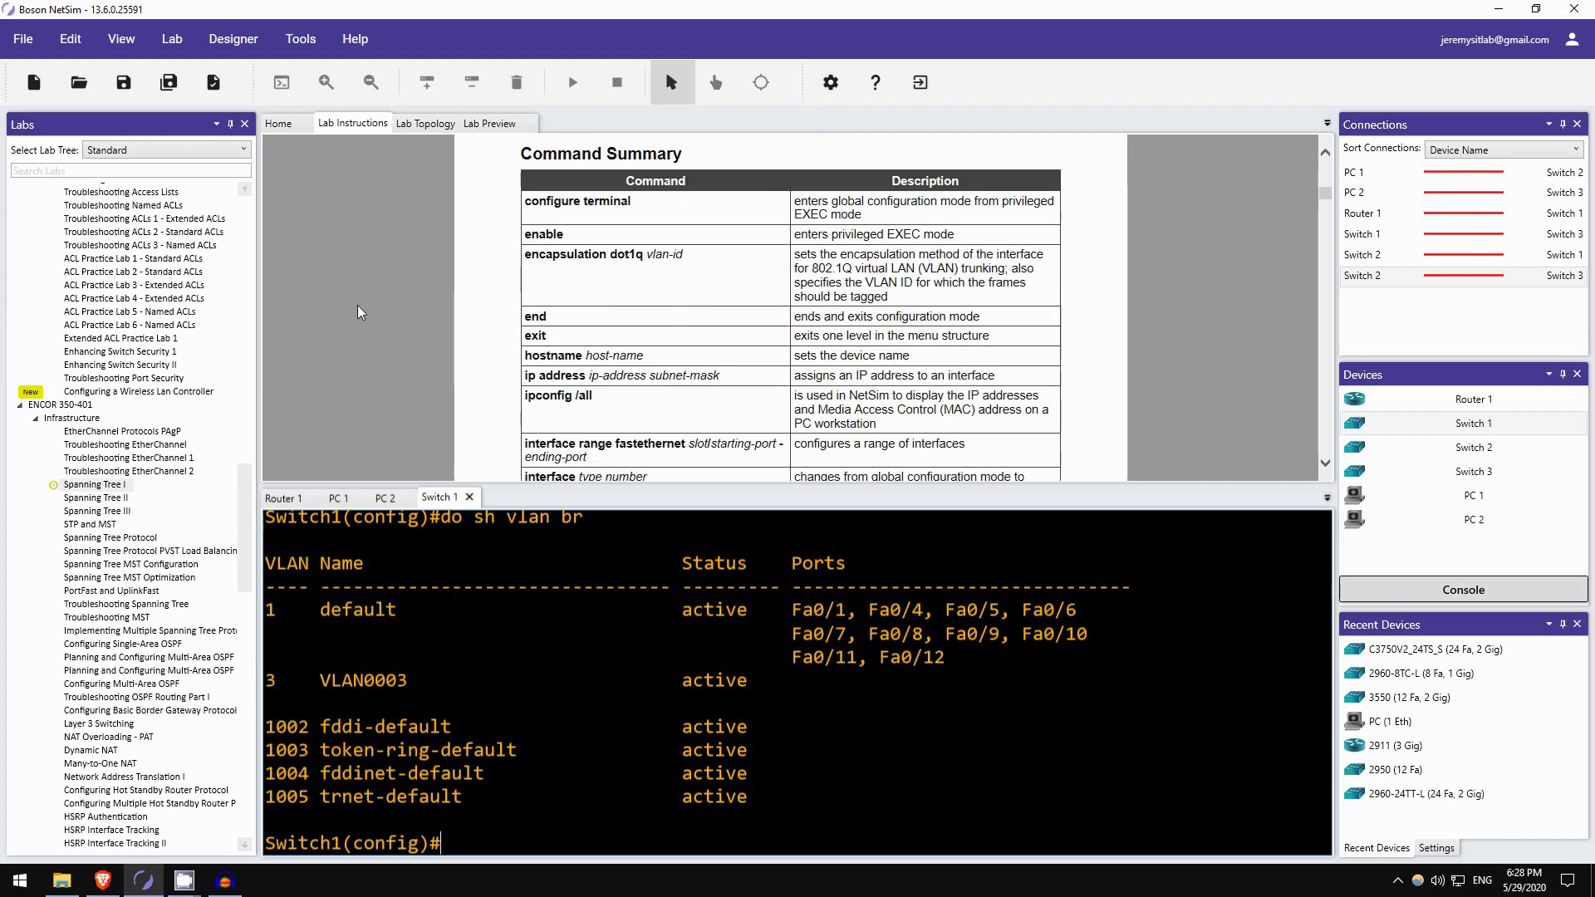
pyautogui.scroll(-10, 425, 249)
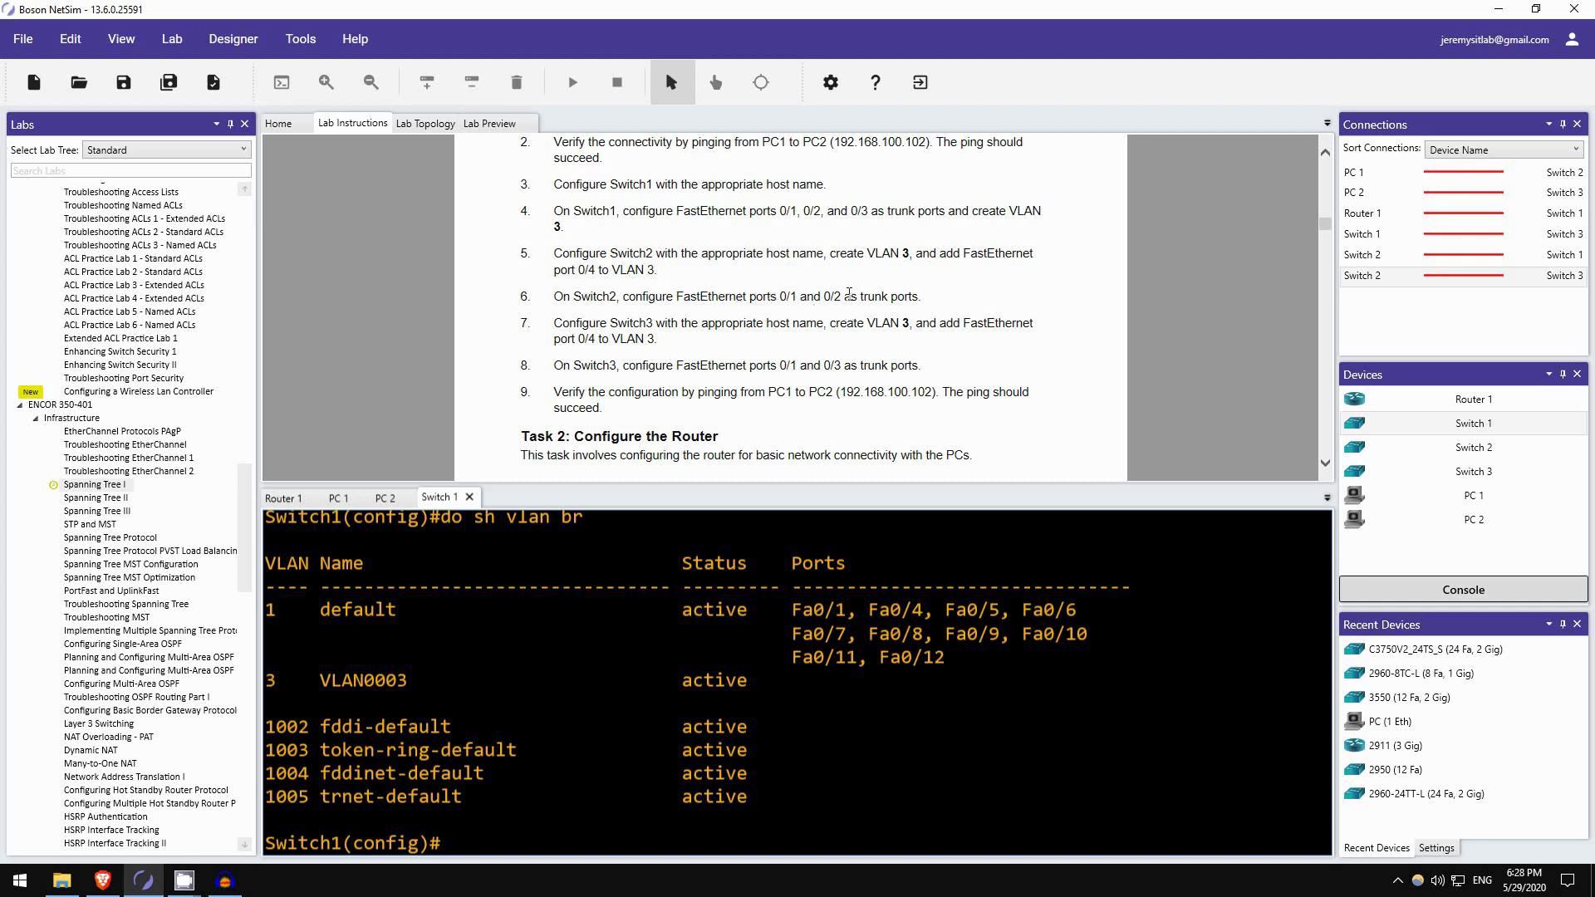
pyautogui.scroll(15, 873, 292)
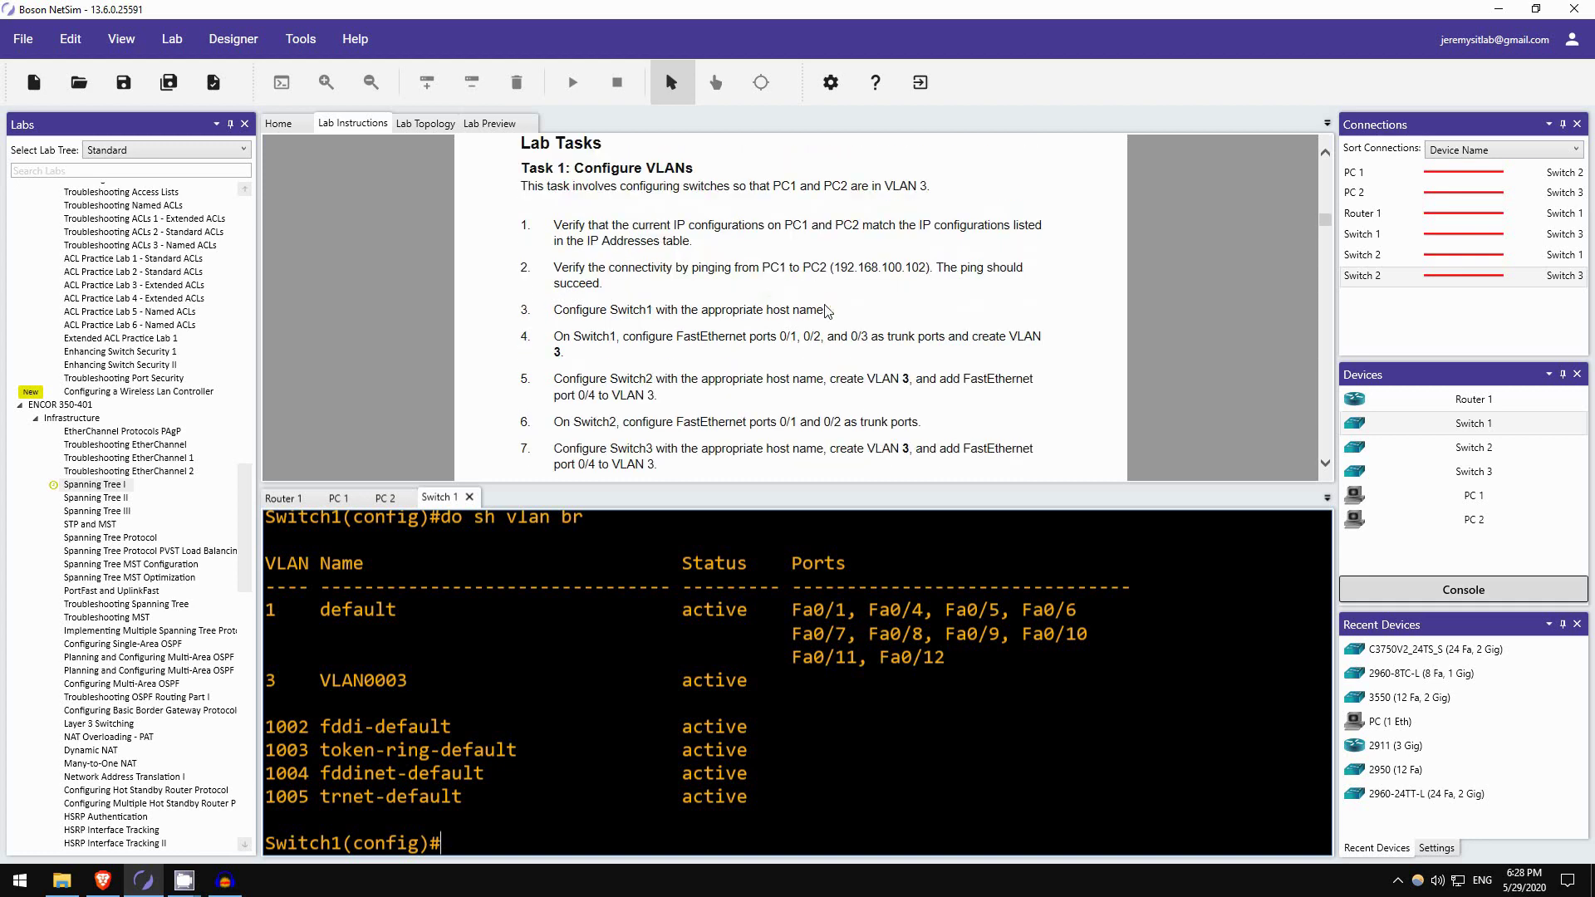
pyautogui.scroll(5, 614, 263)
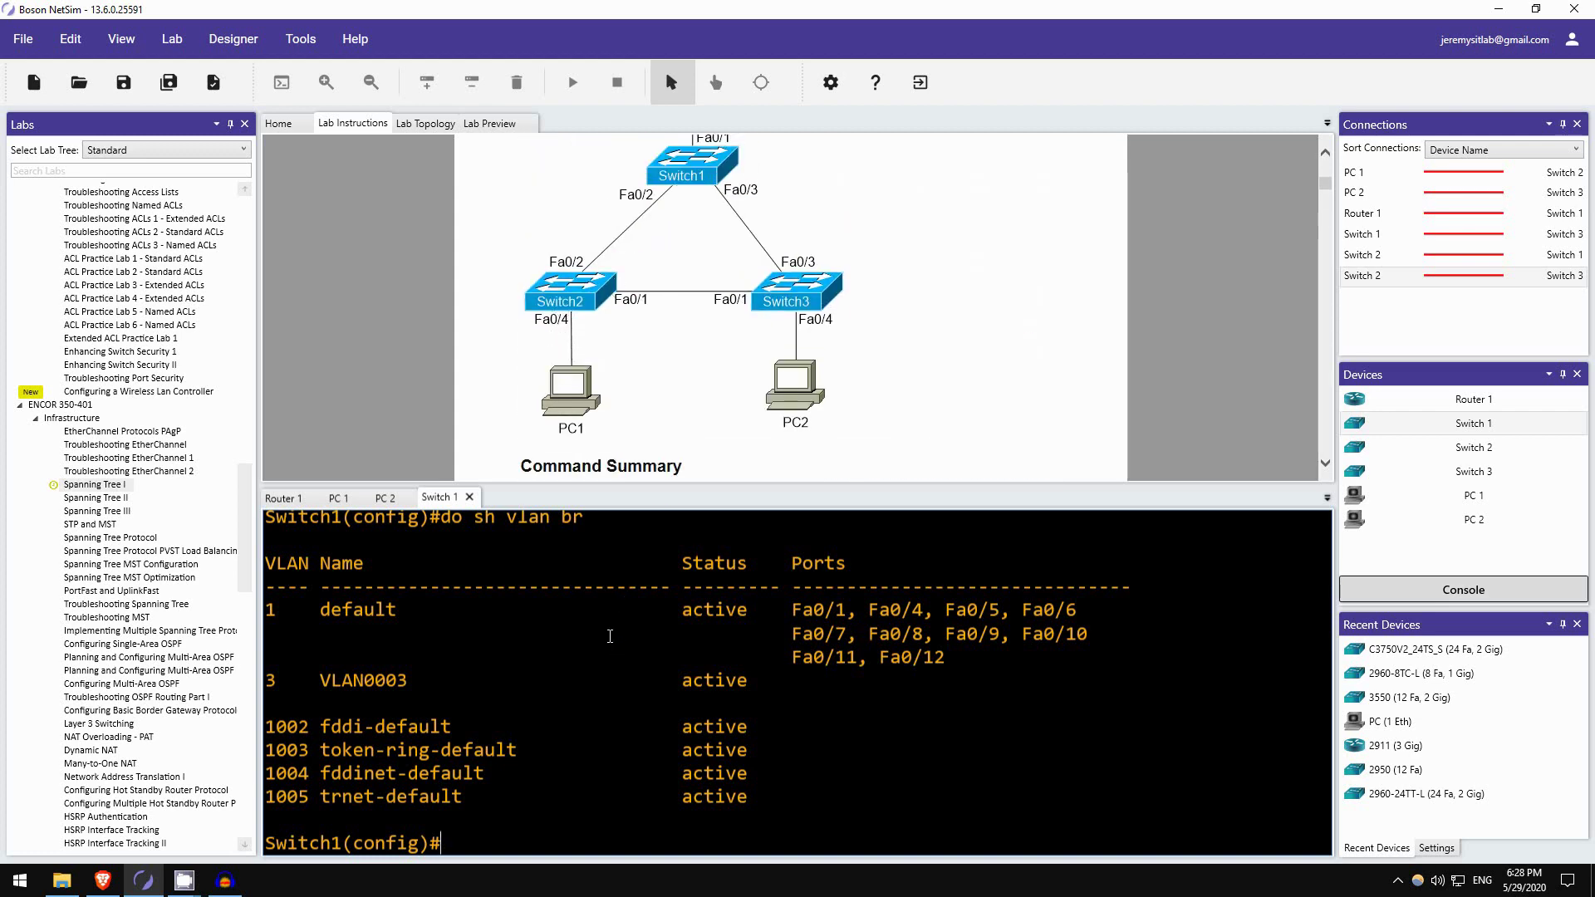
pyautogui.write('int f0/4')
pyautogui.press('Return')
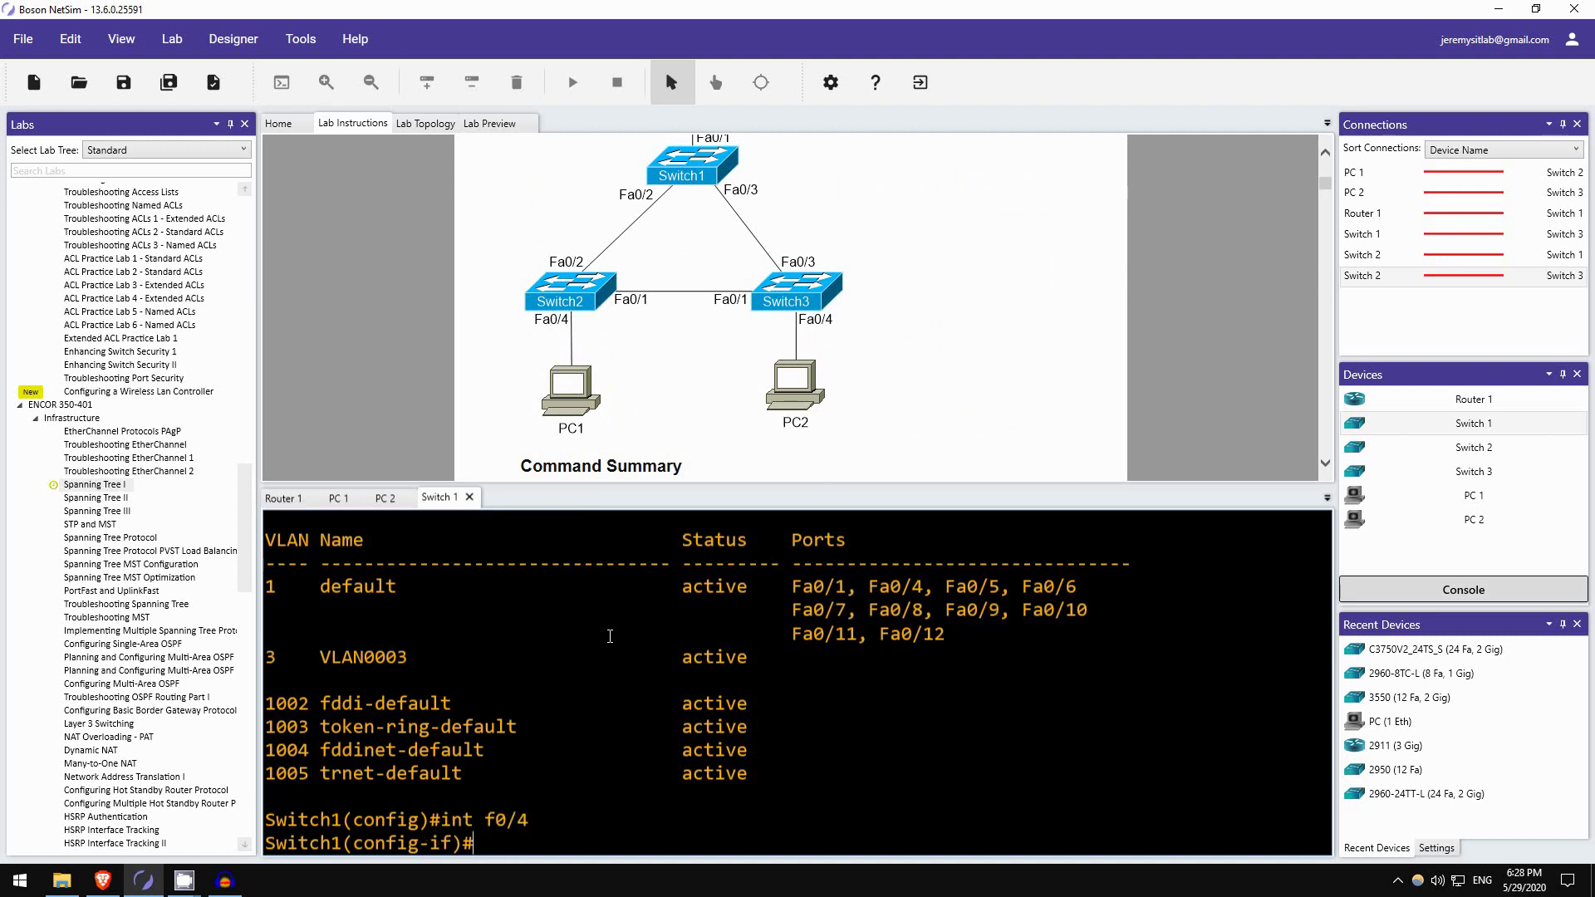
pyautogui.write('sws')
pyautogui.press('Return')
pyautogui.write('sw')
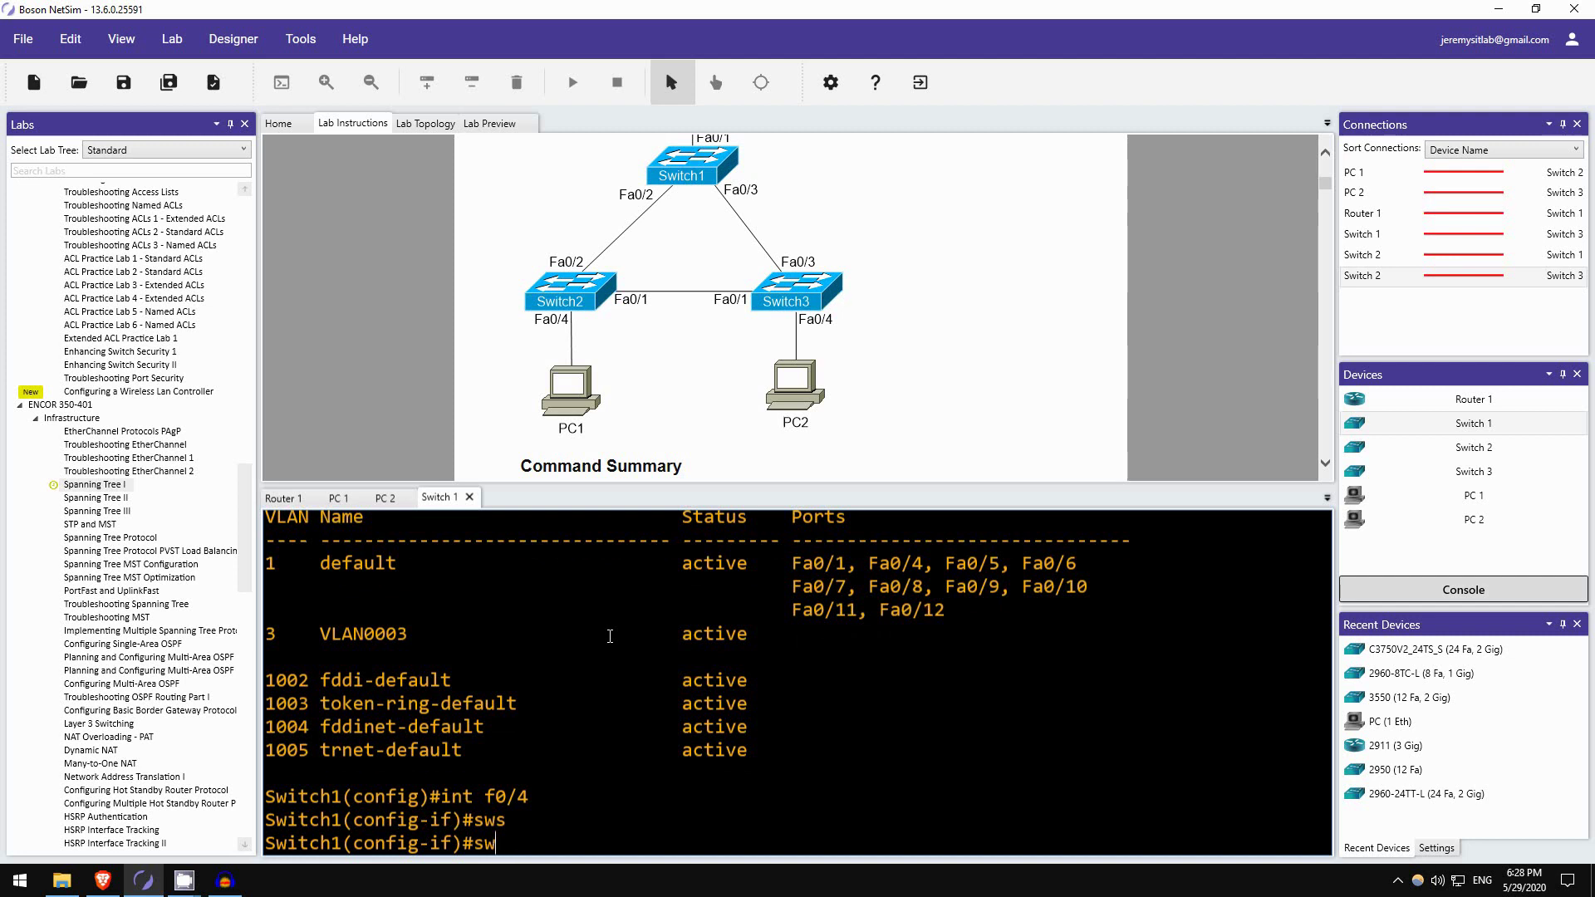
pyautogui.press('Tab')
pyautogui.write('acc')
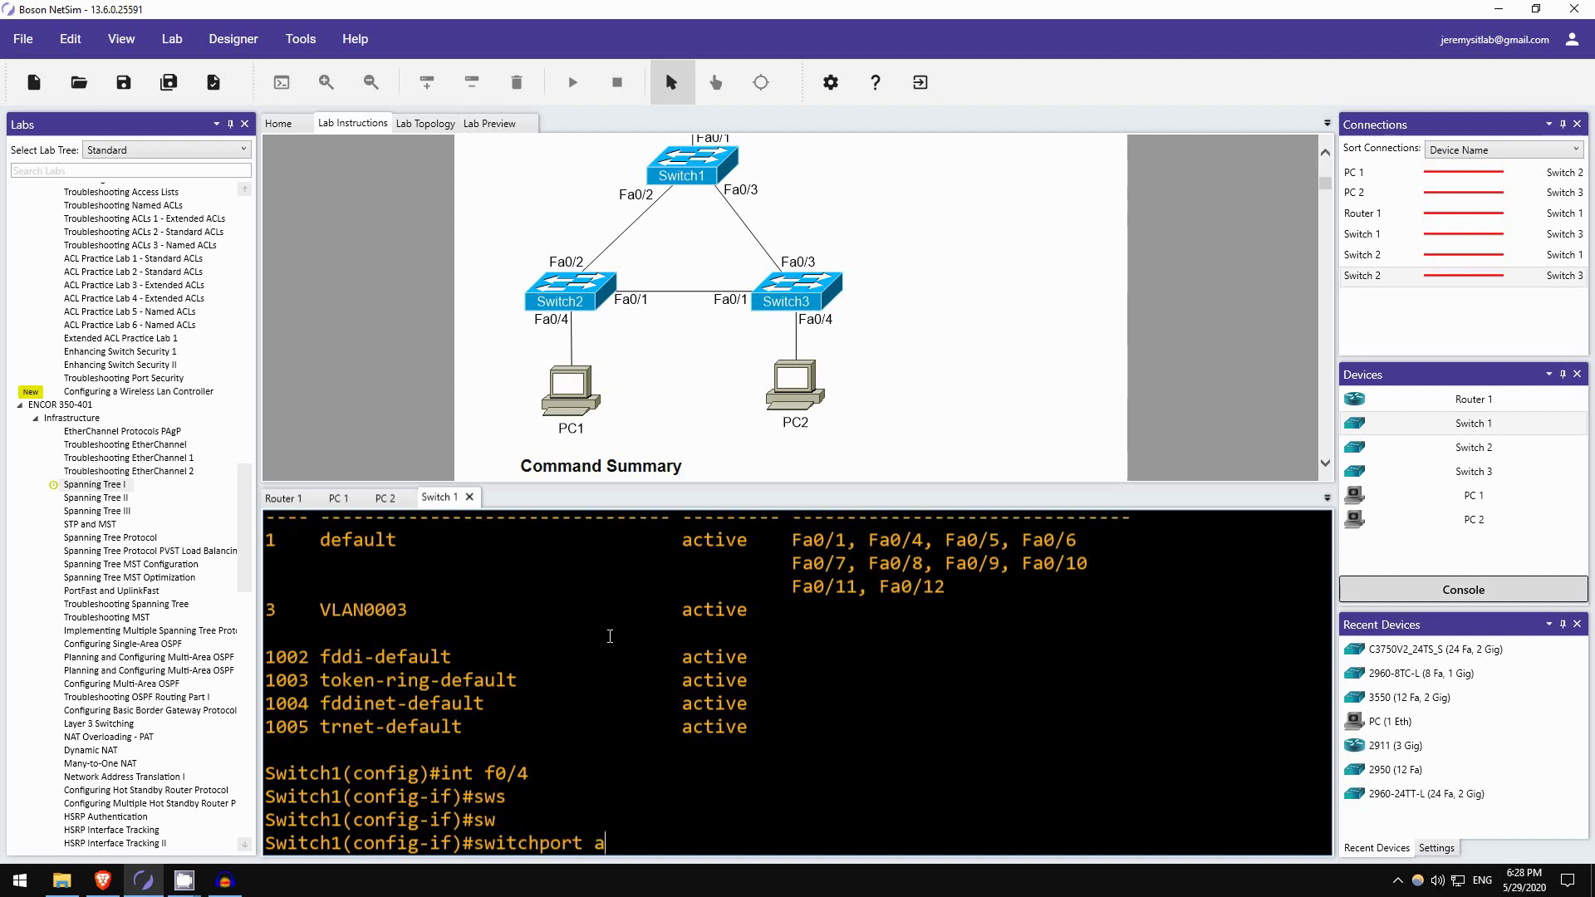
pyautogui.press('Tab')
pyautogui.write('vlan 3')
pyautogui.press('Return')
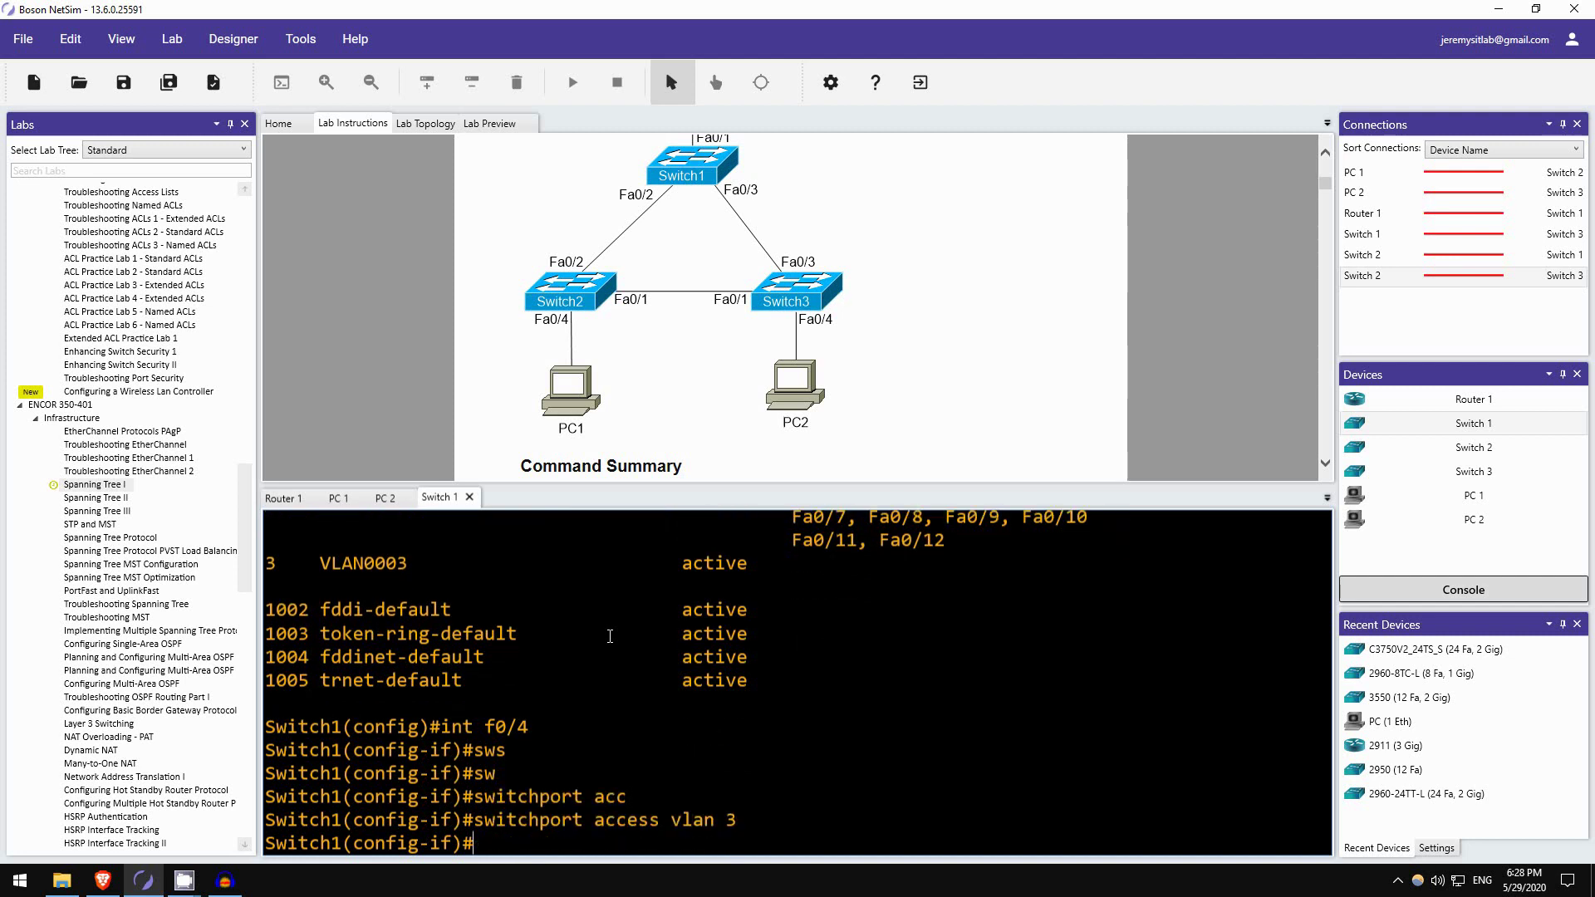
# Undo the assignment with no switchport access vlan 3 on Fa0/4.
pyautogui.write('do sh vl')
pyautogui.press('BackSpace')
pyautogui.press('BackSpace')
pyautogui.press('BackSpace')
pyautogui.press('BackSpace')
pyautogui.press('BackSpace')
pyautogui.press('BackSpace')
pyautogui.press('BackSpace')
pyautogui.press('BackSpace')
pyautogui.press('Up')
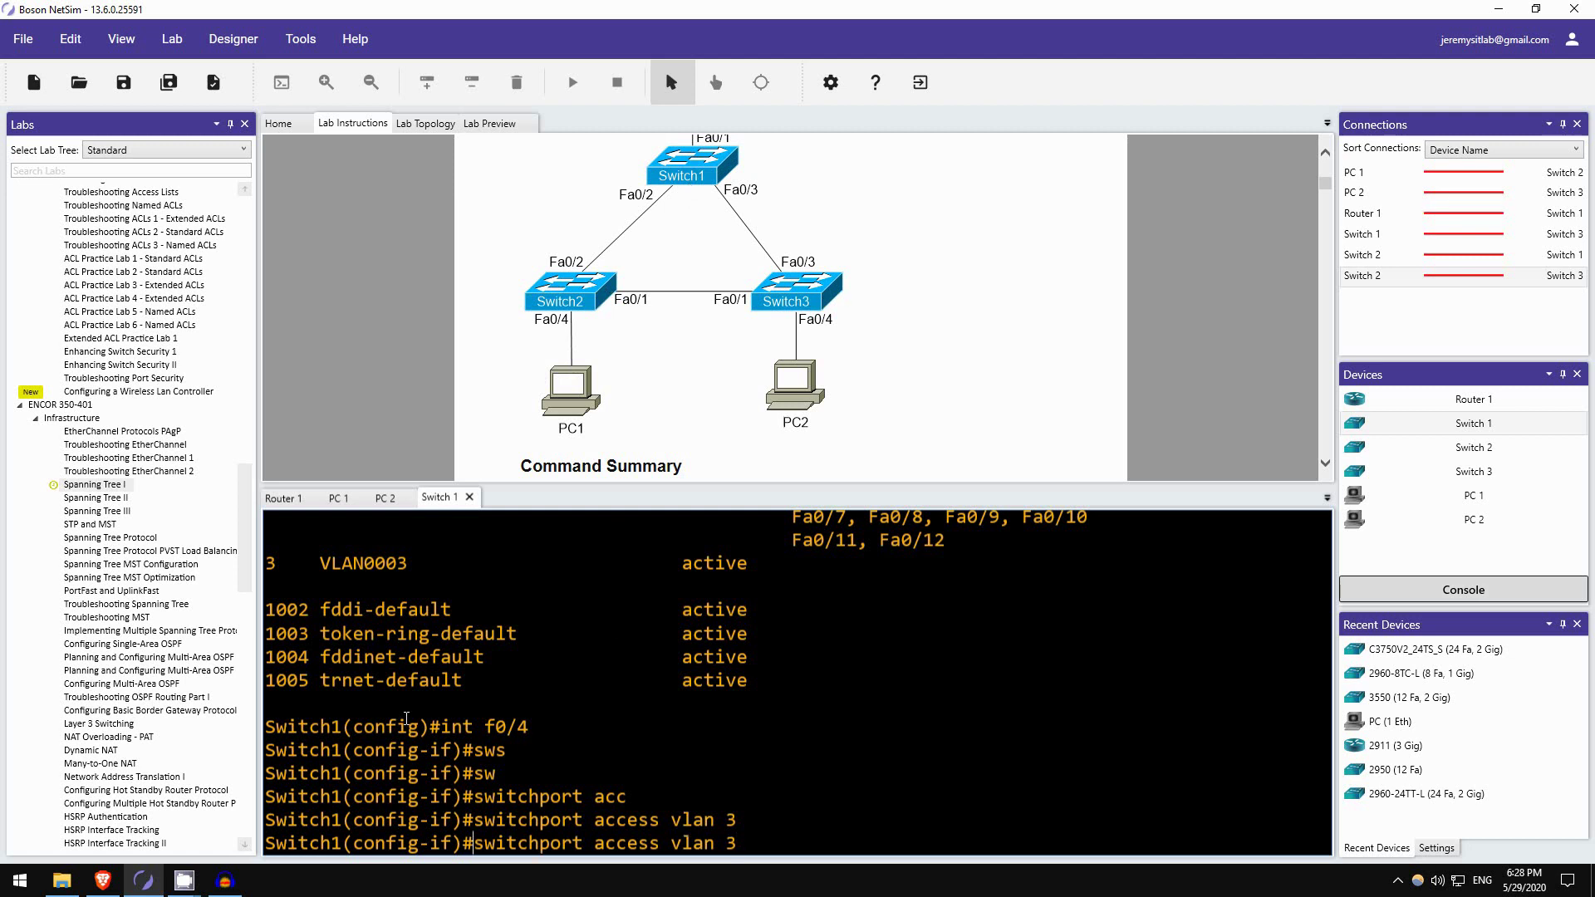
pyautogui.hotkey('ctrl', 'a')
pyautogui.write('no')
pyautogui.press('Return')
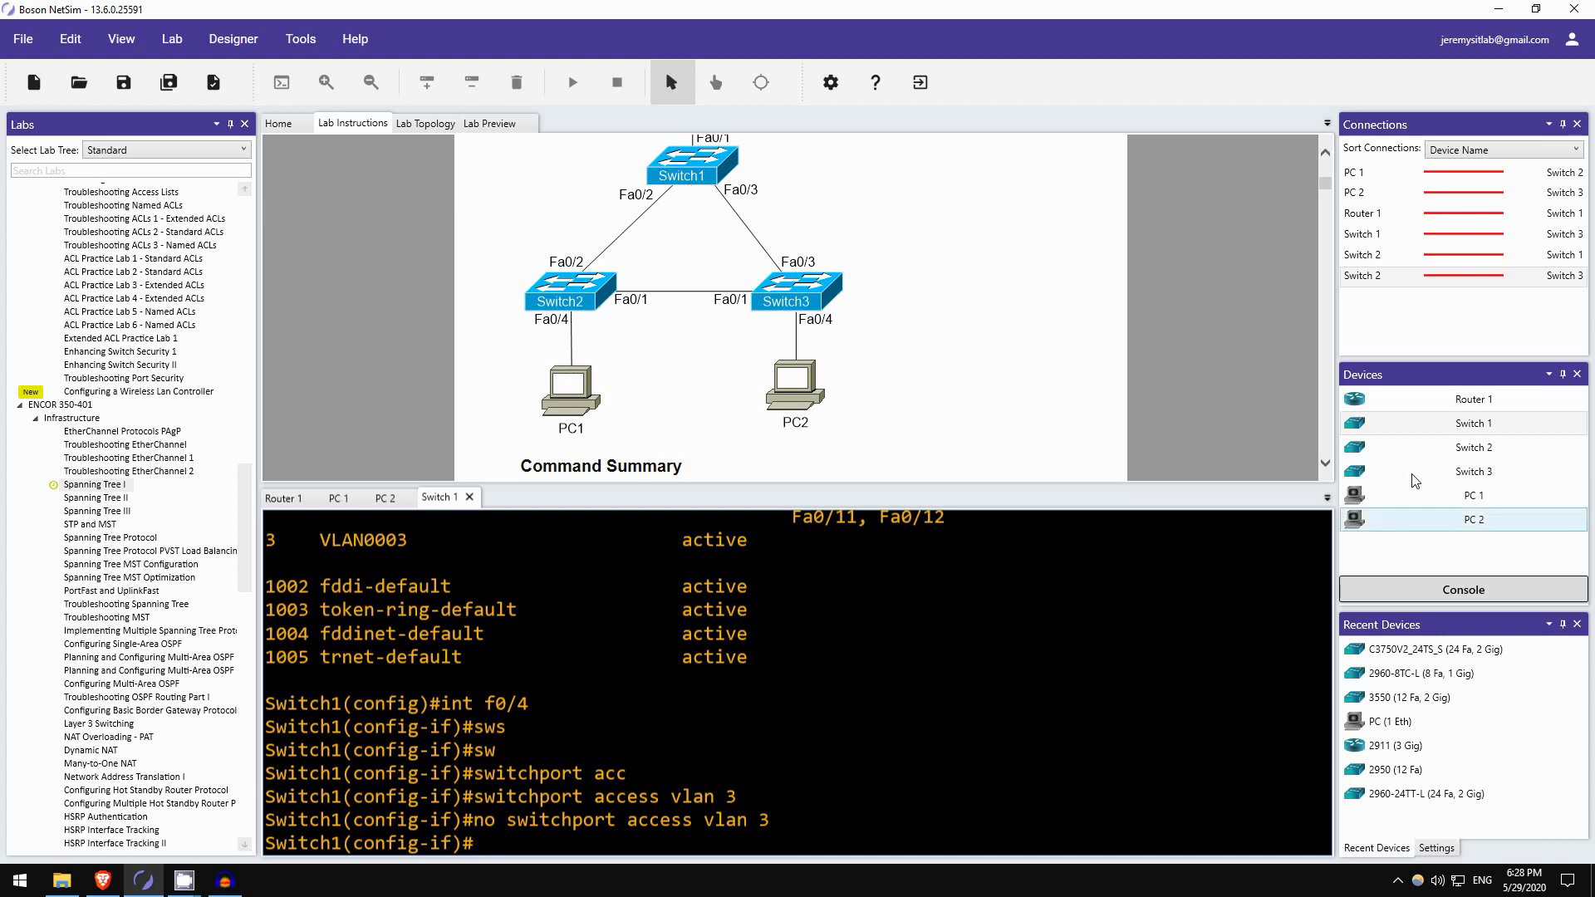
# Open a console on Switch 2 and enter global configuration mode.
pyautogui.click(1419, 448)
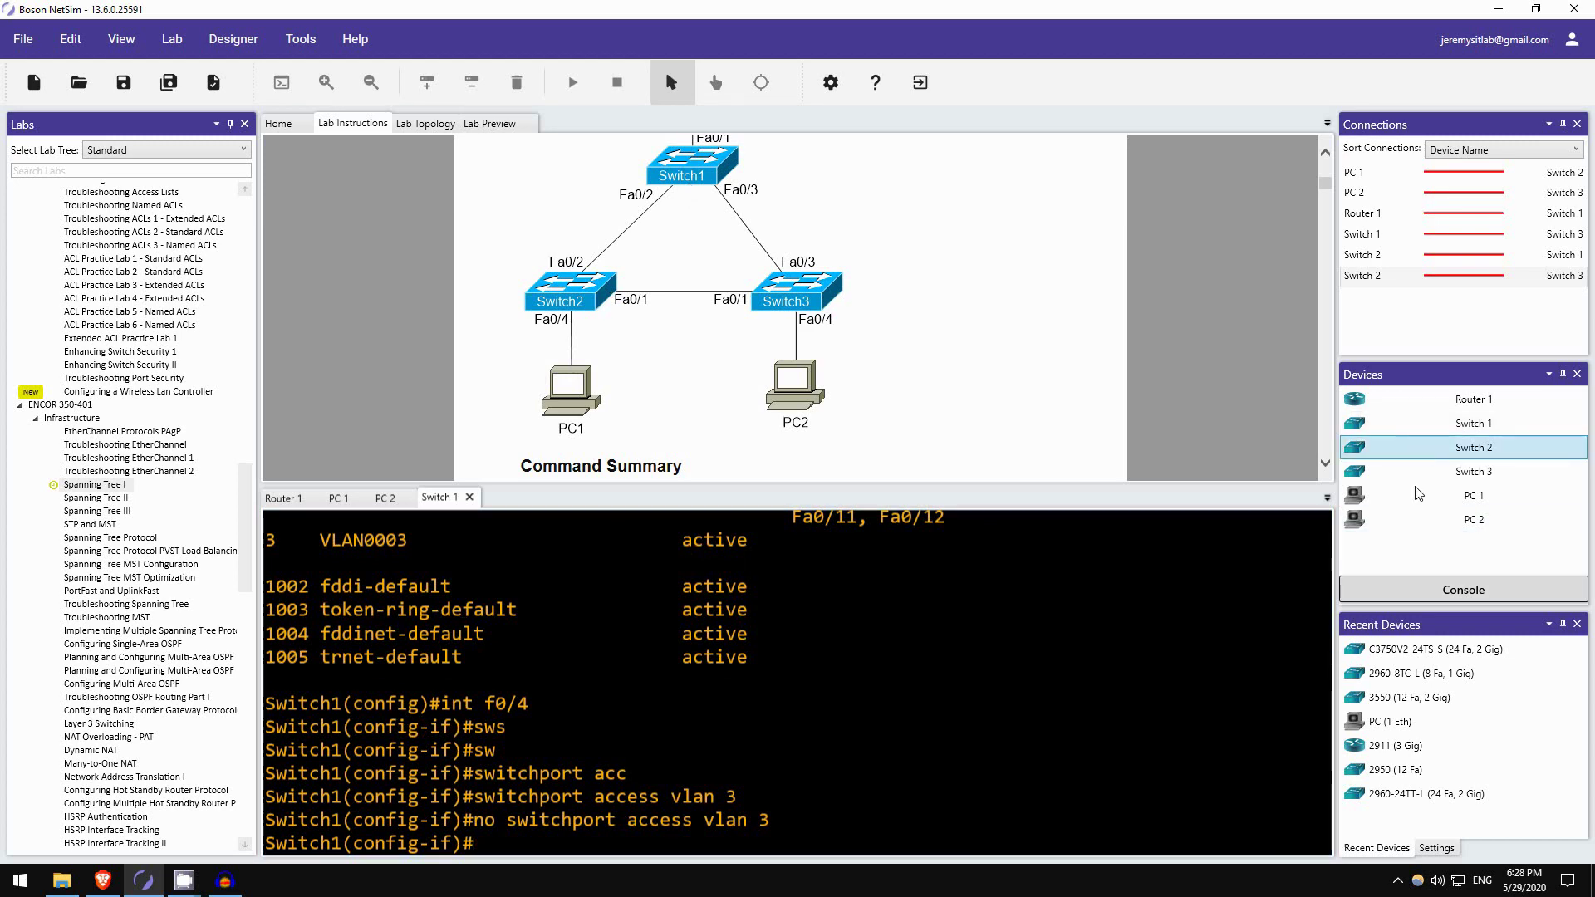
pyautogui.click(1438, 590)
pyautogui.press('Return')
pyautogui.press('Return')
pyautogui.write('en')
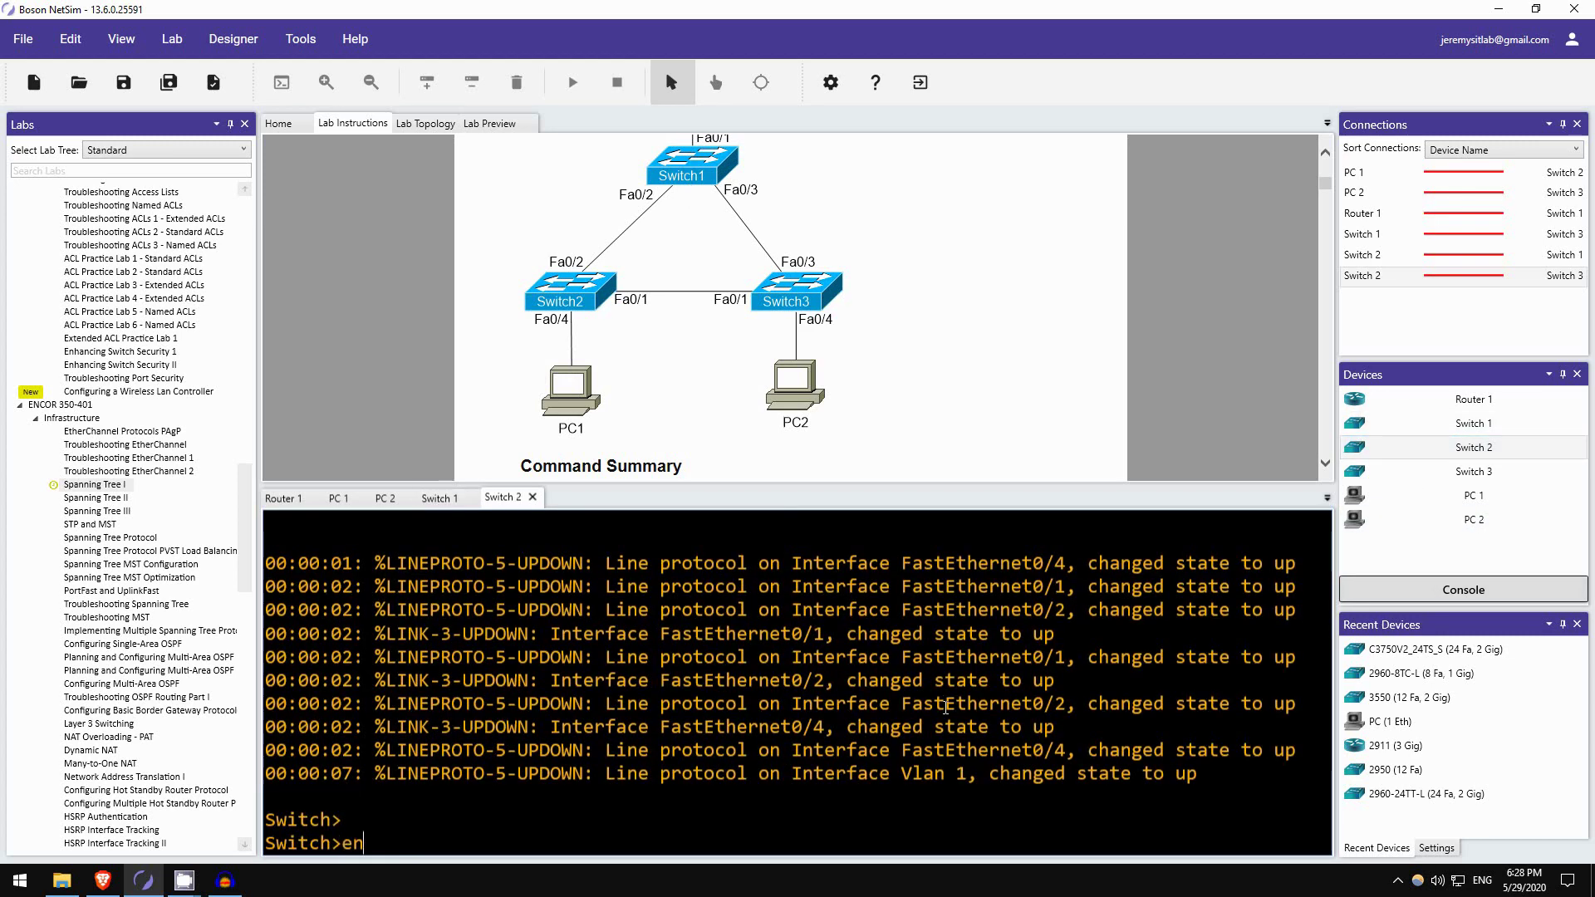
pyautogui.press('Return')
pyautogui.write('conf t')
pyautogui.press('Return')
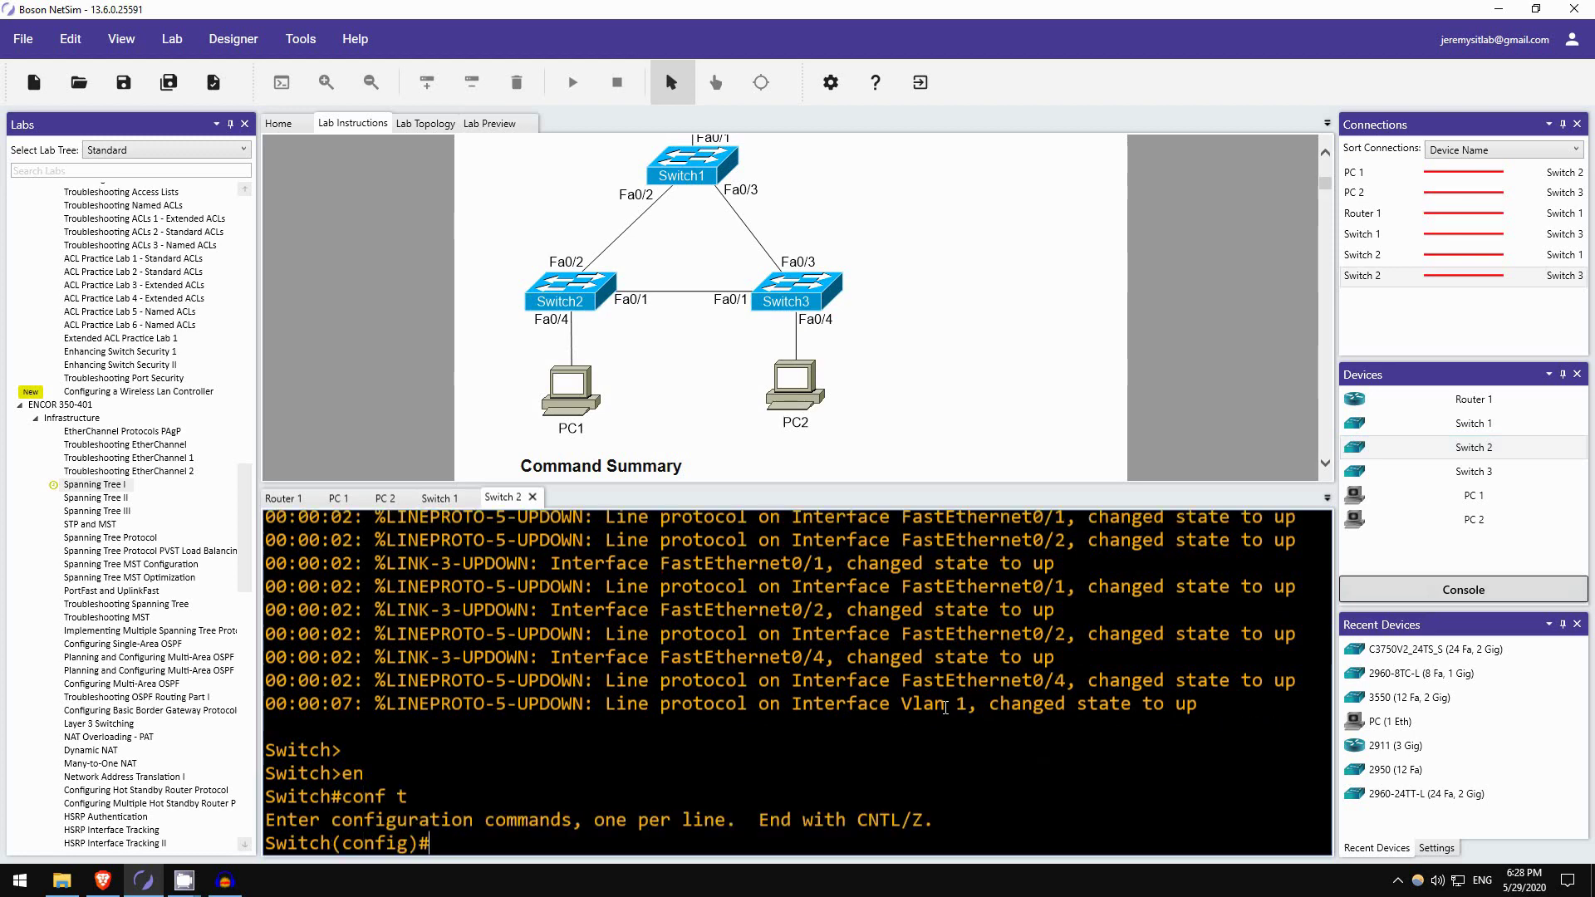
# Set the hostname to Switch2, fixing the rejected 'Switch 2' name.
pyautogui.write('host Switch 2')
pyautogui.press('Return')
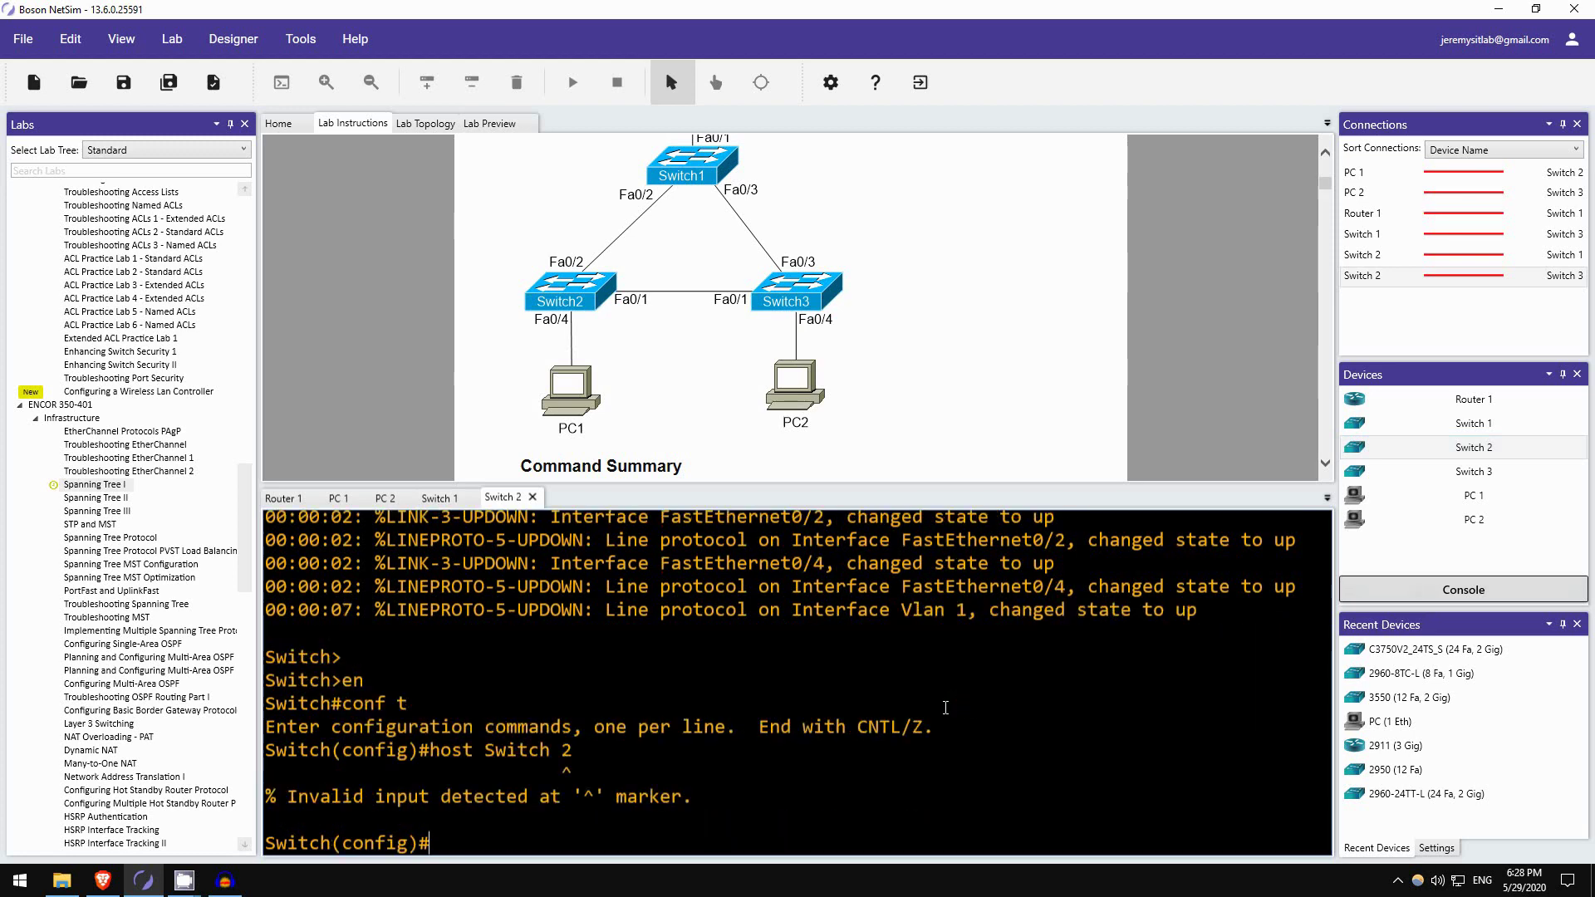
pyautogui.press('Up')
pyautogui.press('BackSpace')
pyautogui.press('BackSpace')
pyautogui.write('2')
pyautogui.press('Return')
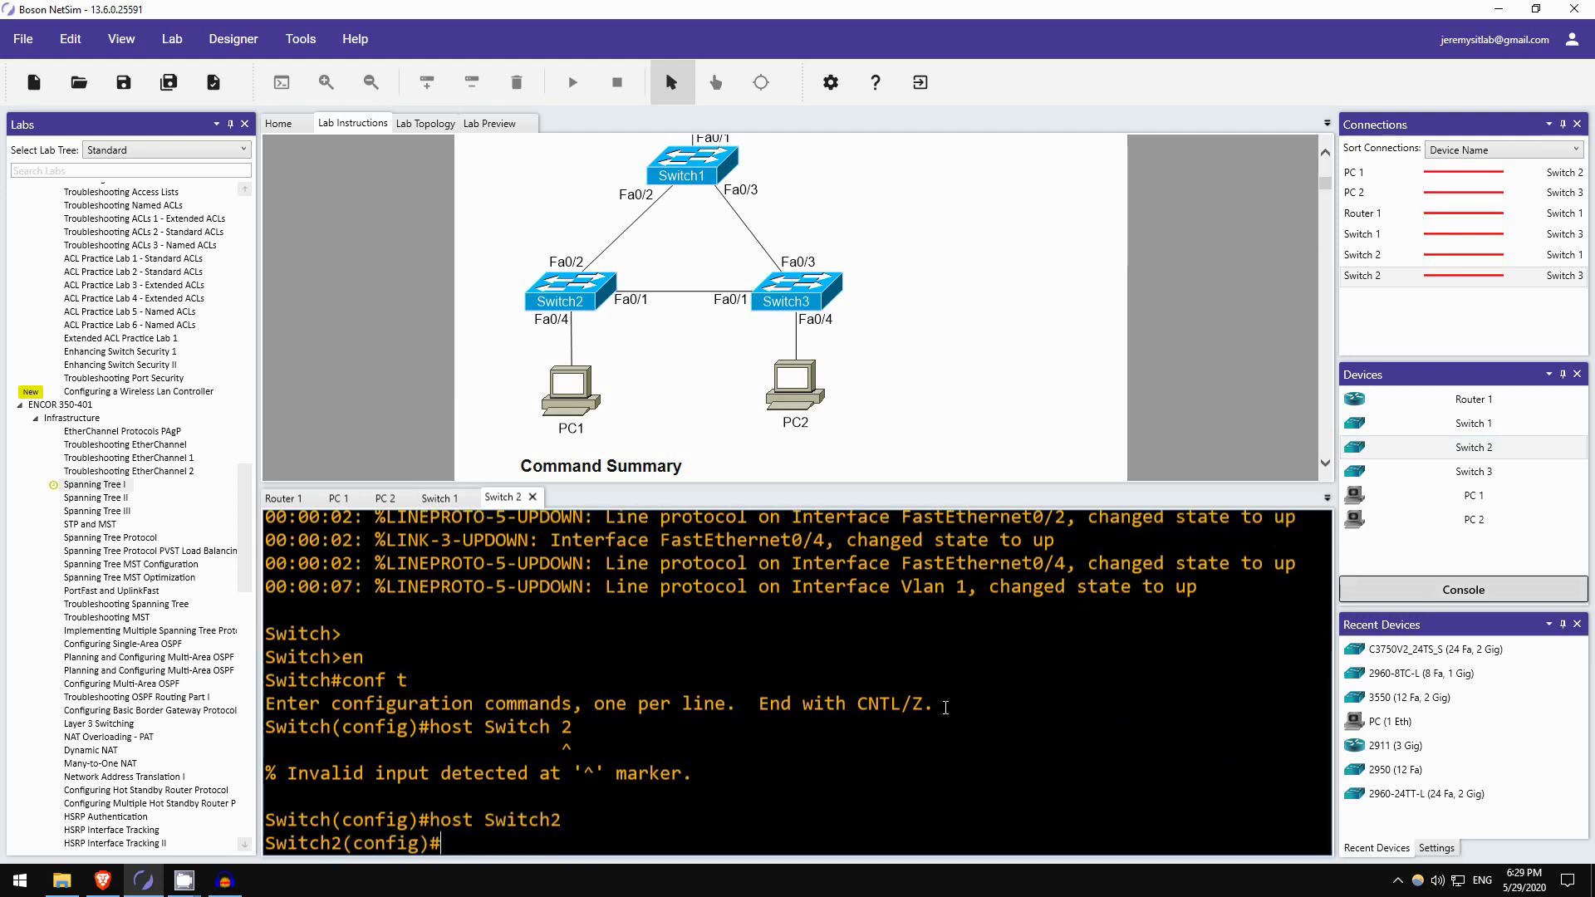
# Assign port Fa0/4 to VLAN 3 and verify it with 'do sh vlan br'.
pyautogui.write('int f0/')
pyautogui.press('BackSpace')
pyautogui.press('BackSpace')
pyautogui.press('BackSpace')
pyautogui.press('BackSpace')
pyautogui.press('BackSpace')
pyautogui.press('BackSpace')
pyautogui.press('BackSpace')
pyautogui.write('int f0/4')
pyautogui.press('Return')
pyautogui.write('sw')
pyautogui.press('Tab')
pyautogui.write('ac')
pyautogui.press('Tab')
pyautogui.write('v')
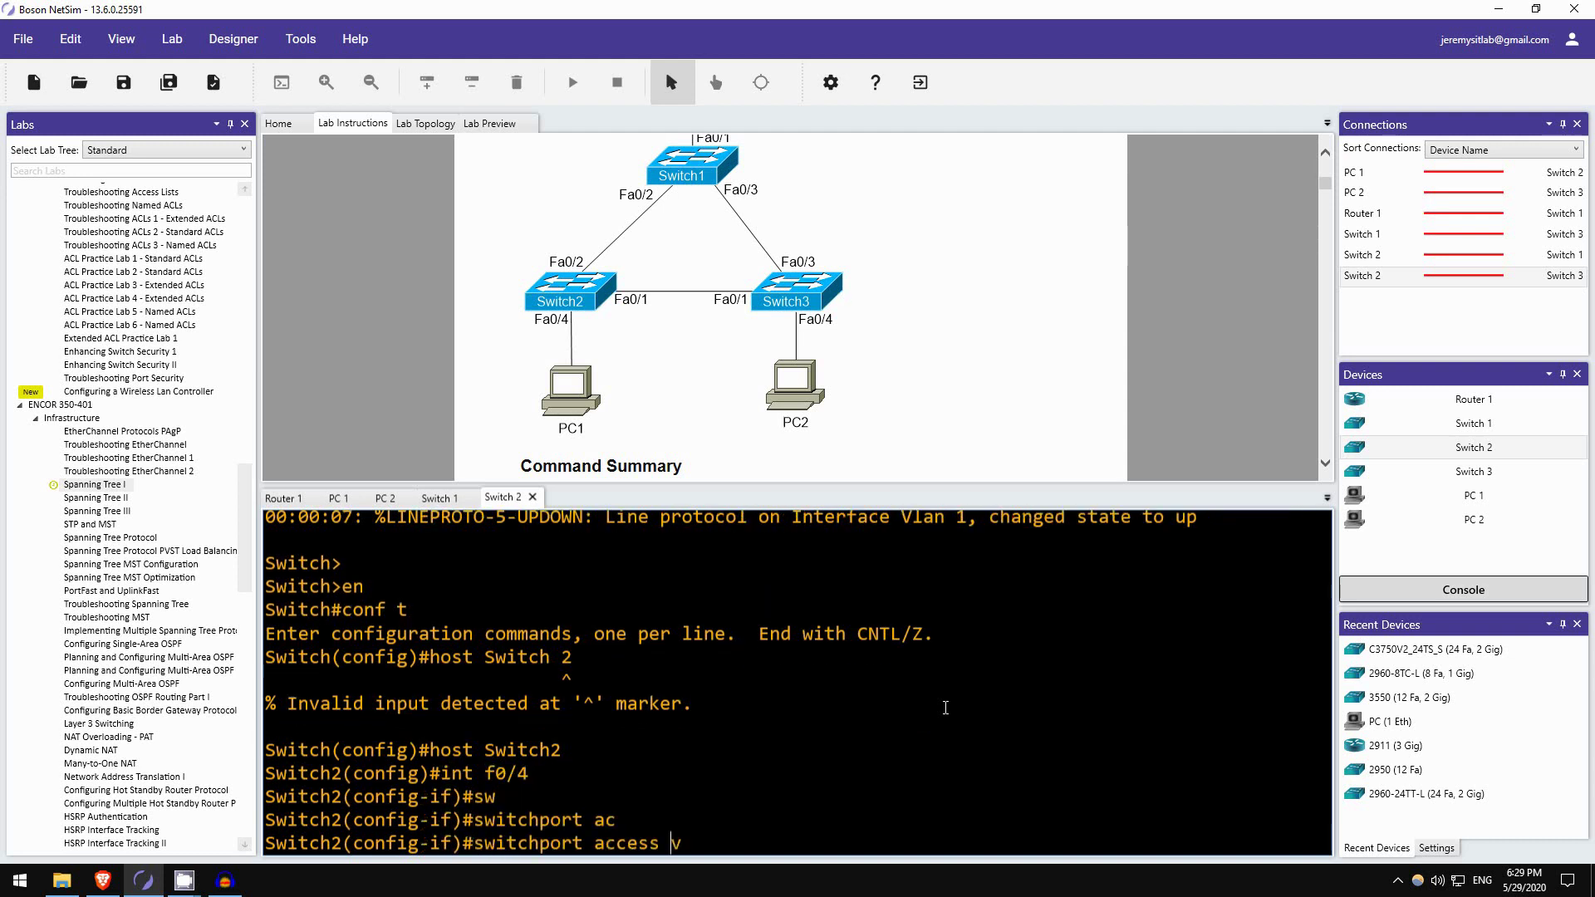
pyautogui.write('lan 3')
pyautogui.press('Return')
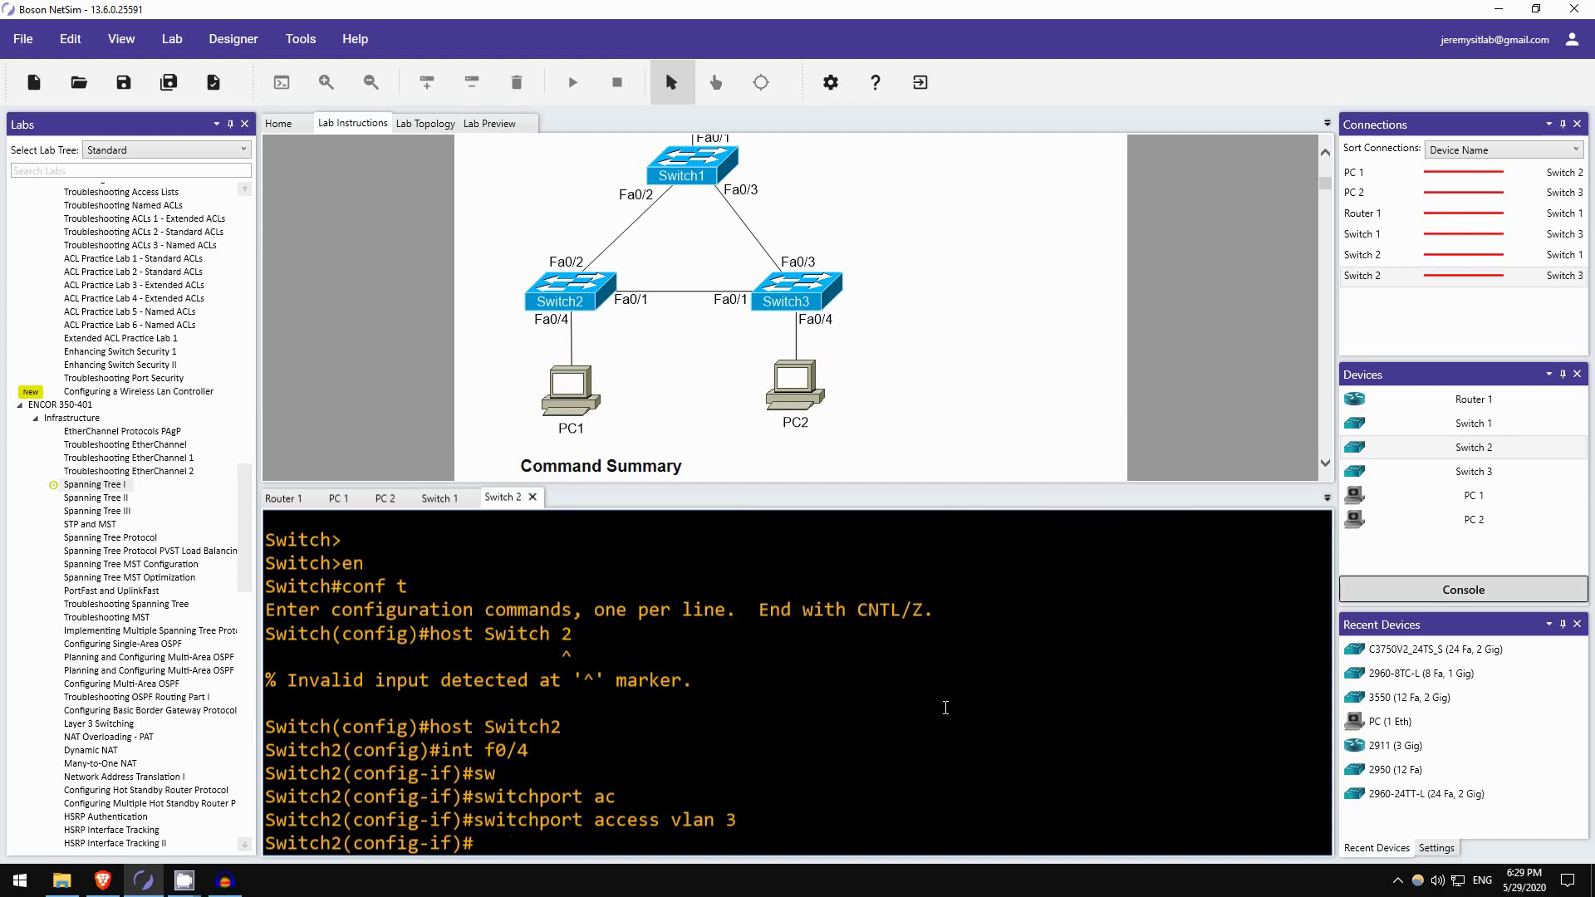
pyautogui.write('do sh vlan br')
pyautogui.press('Return')
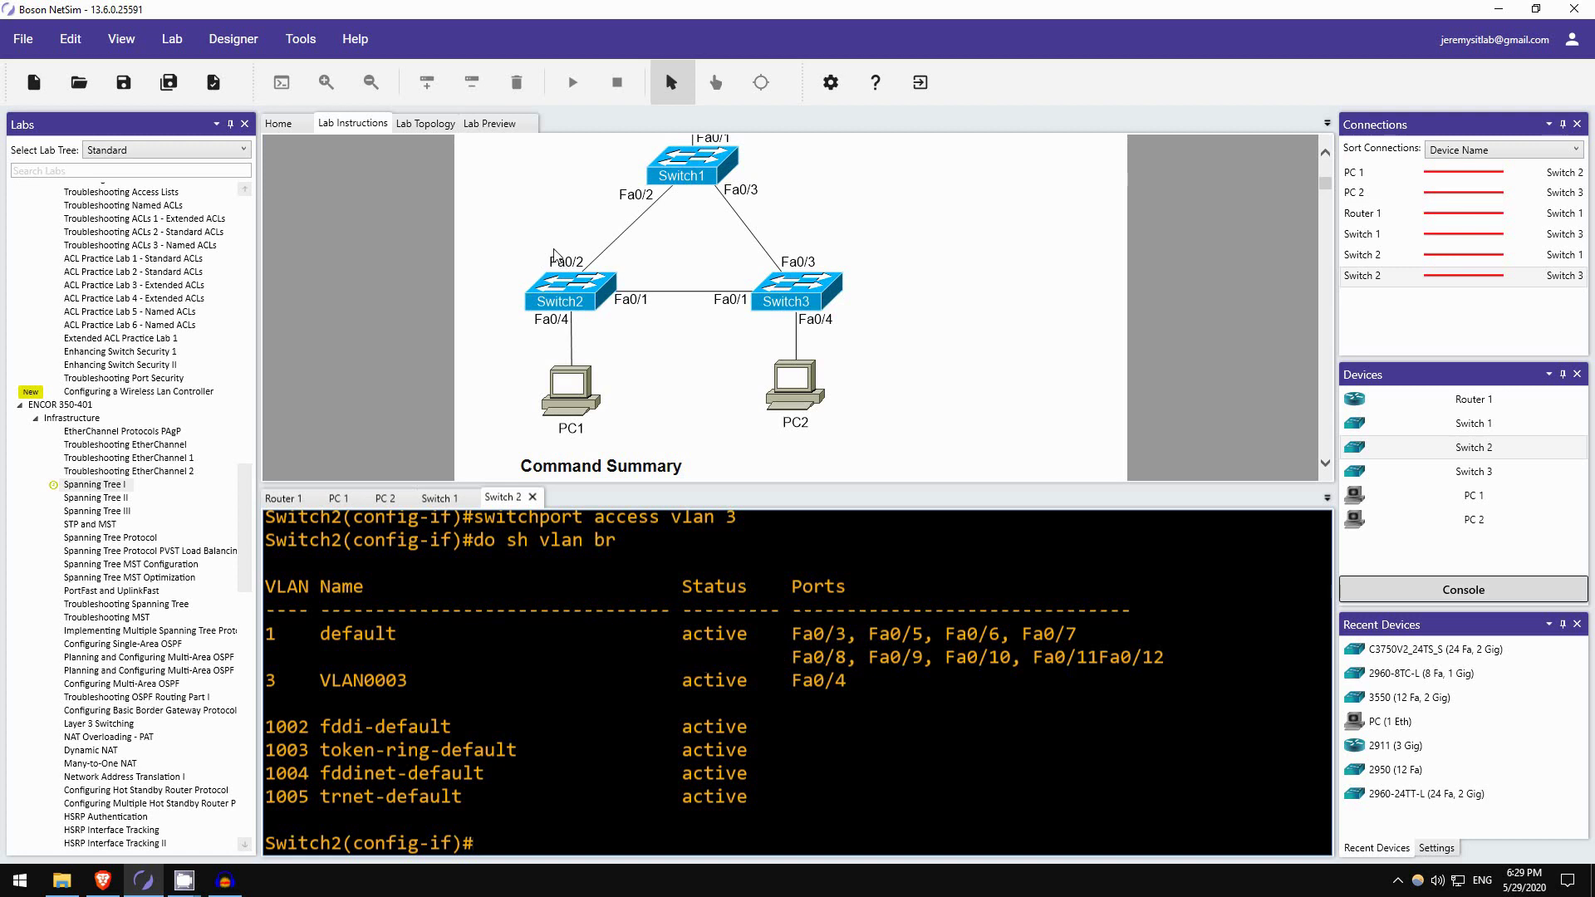
# Set ports Fa0/1 and Fa0/2 to switchport mode trunk.
pyautogui.write('int range f0/1 - 2')
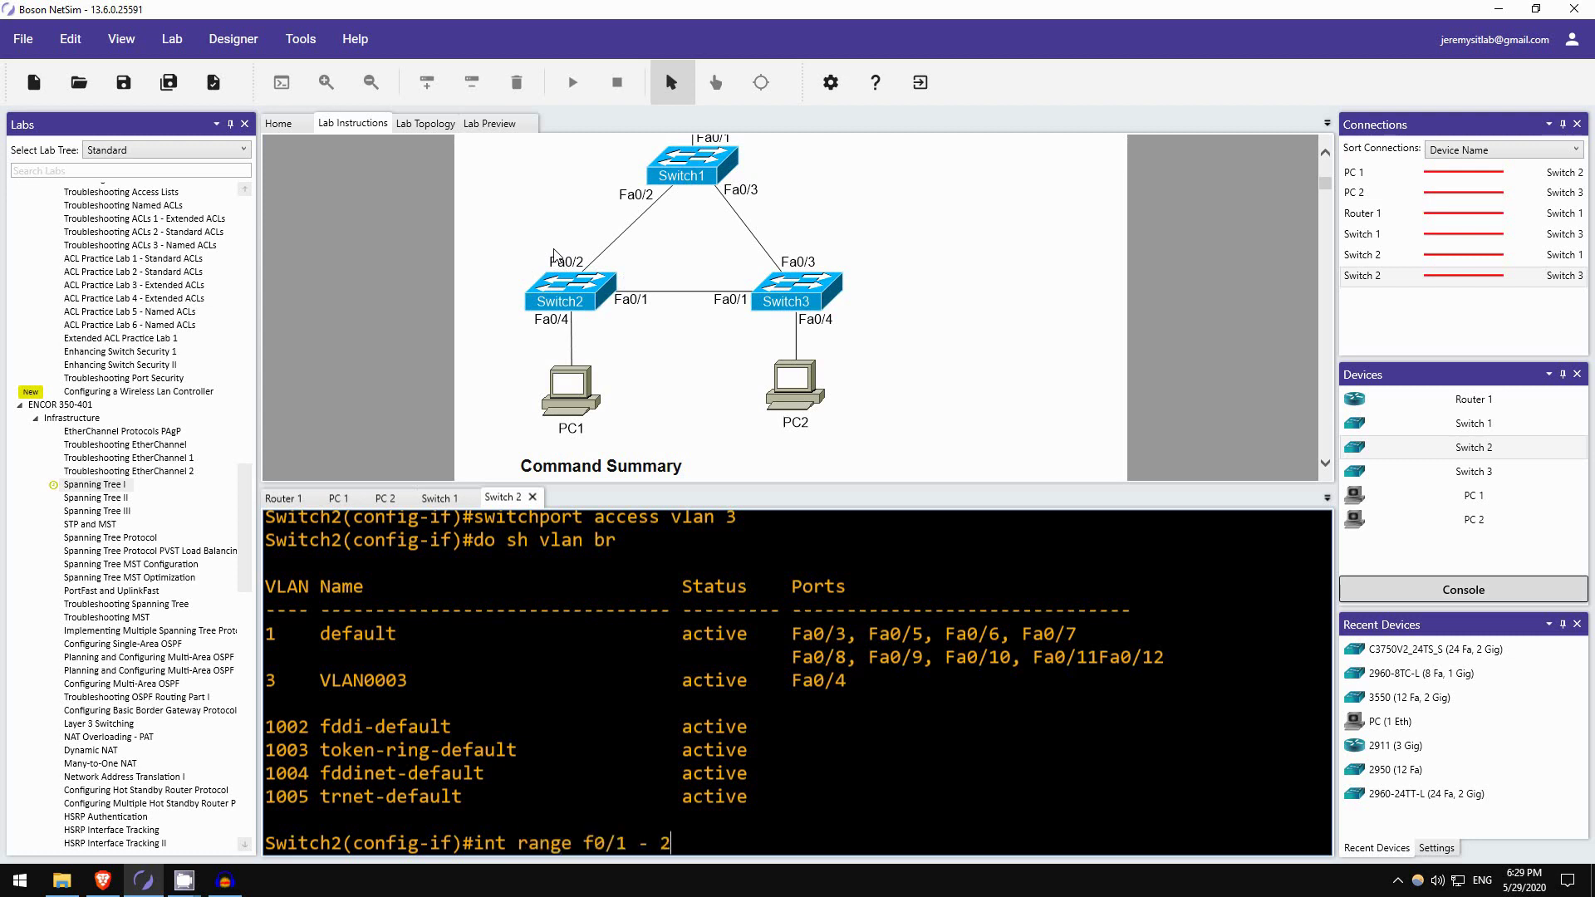
pyautogui.press('Return')
pyautogui.write('sw')
pyautogui.press('Tab')
pyautogui.write('mode')
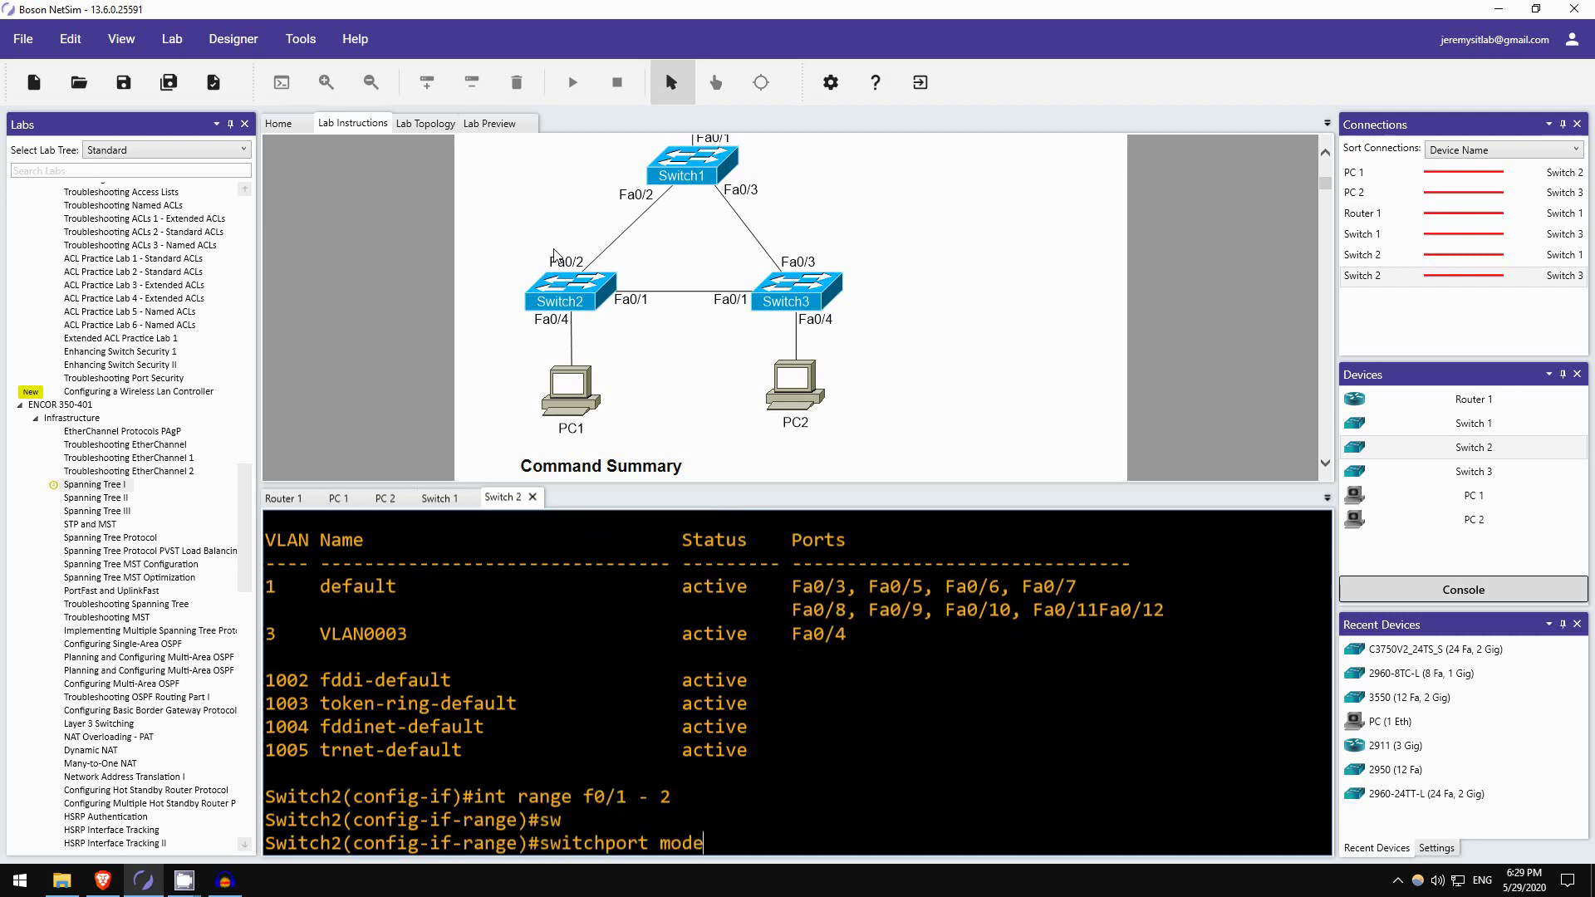
pyautogui.write(' trunk')
pyautogui.press('Return')
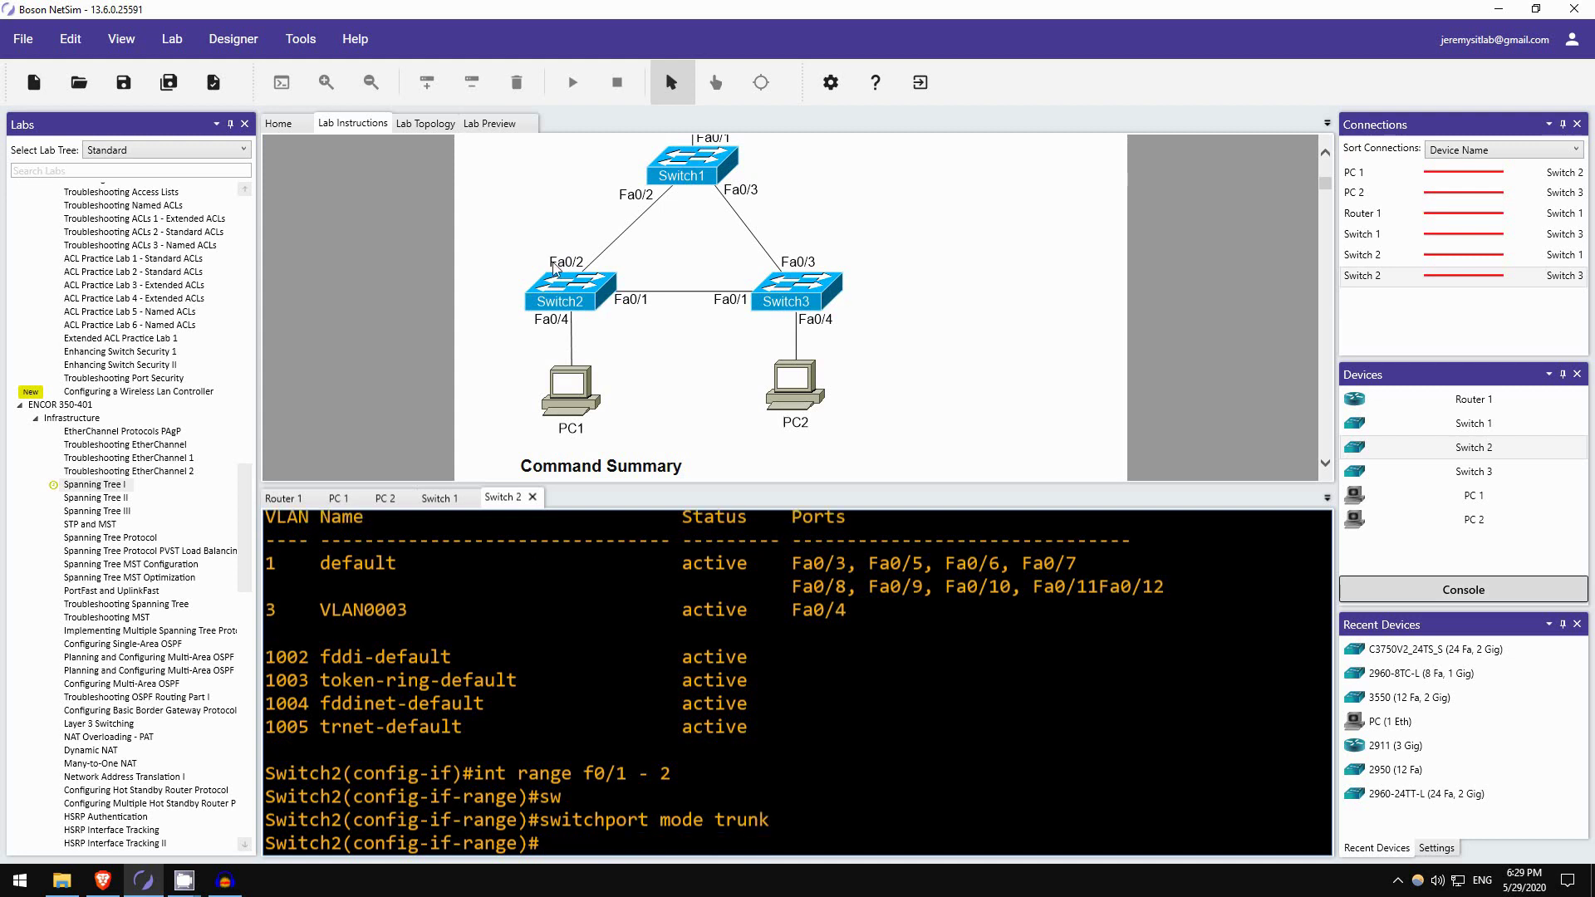
pyautogui.scroll(-8, 670, 297)
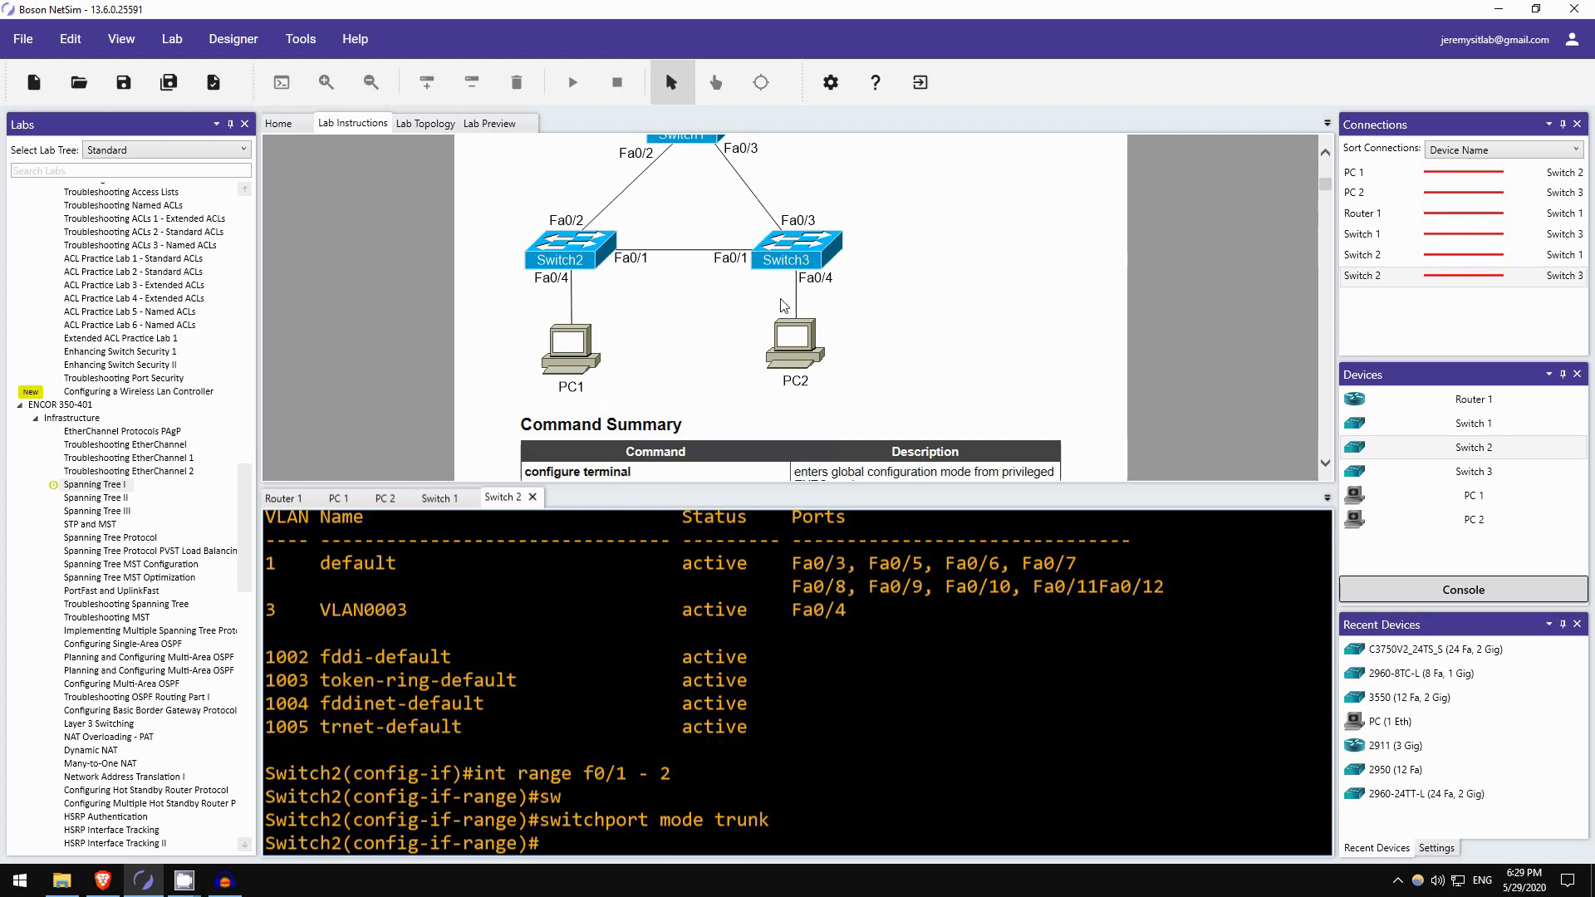
pyautogui.scroll(-10, 670, 297)
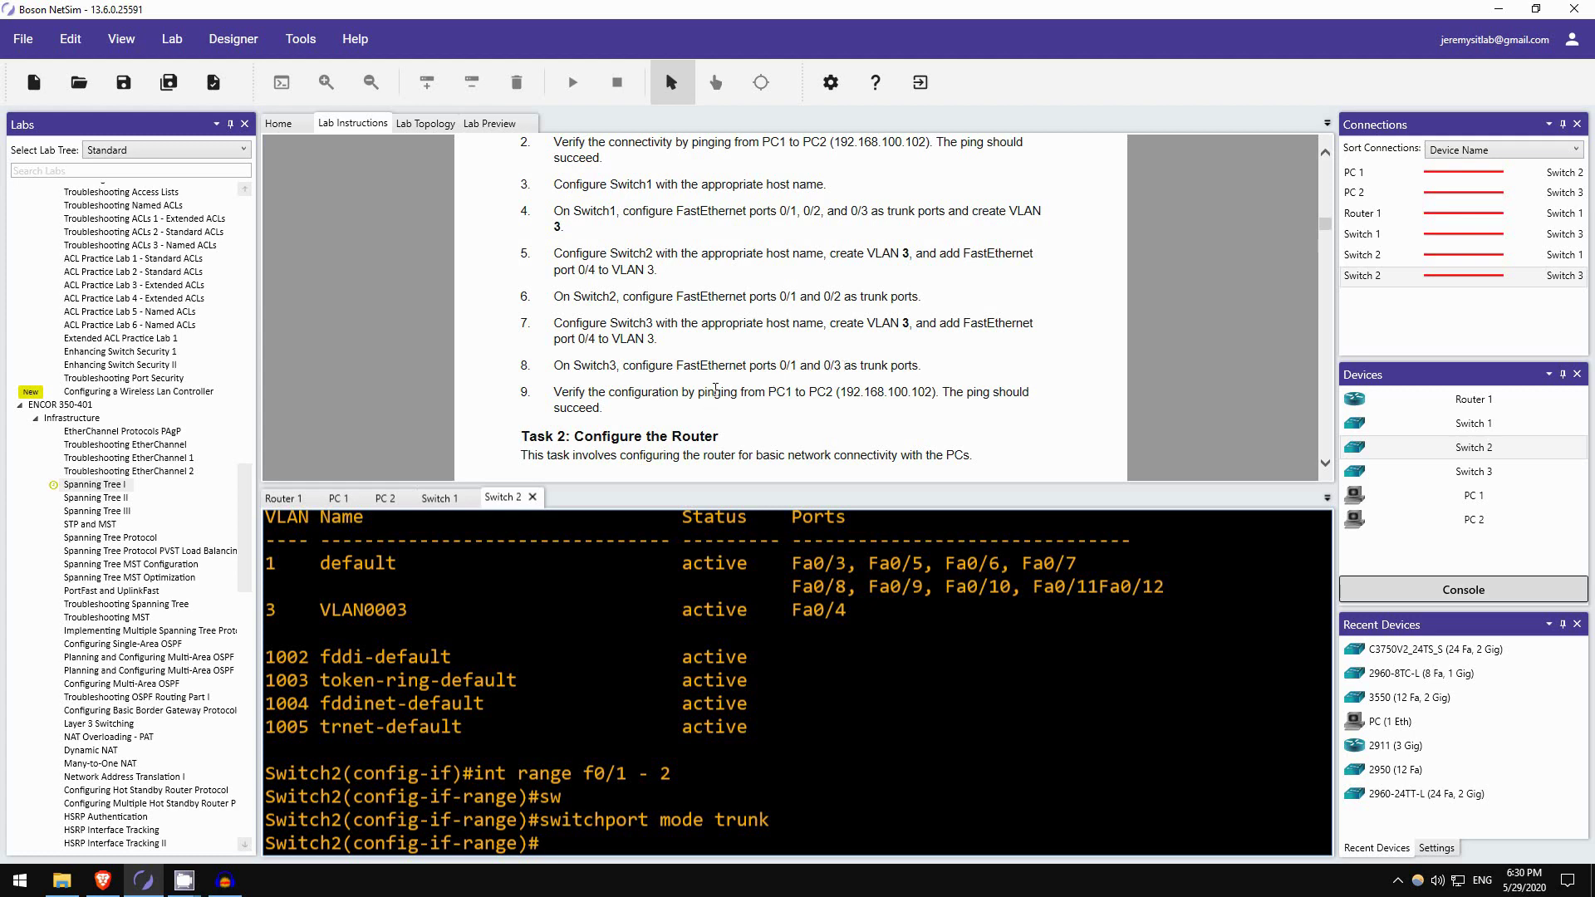
# Review the lab instructions, then select Switch 3 in the Devices panel.
pyautogui.scroll(10, 818, 416)
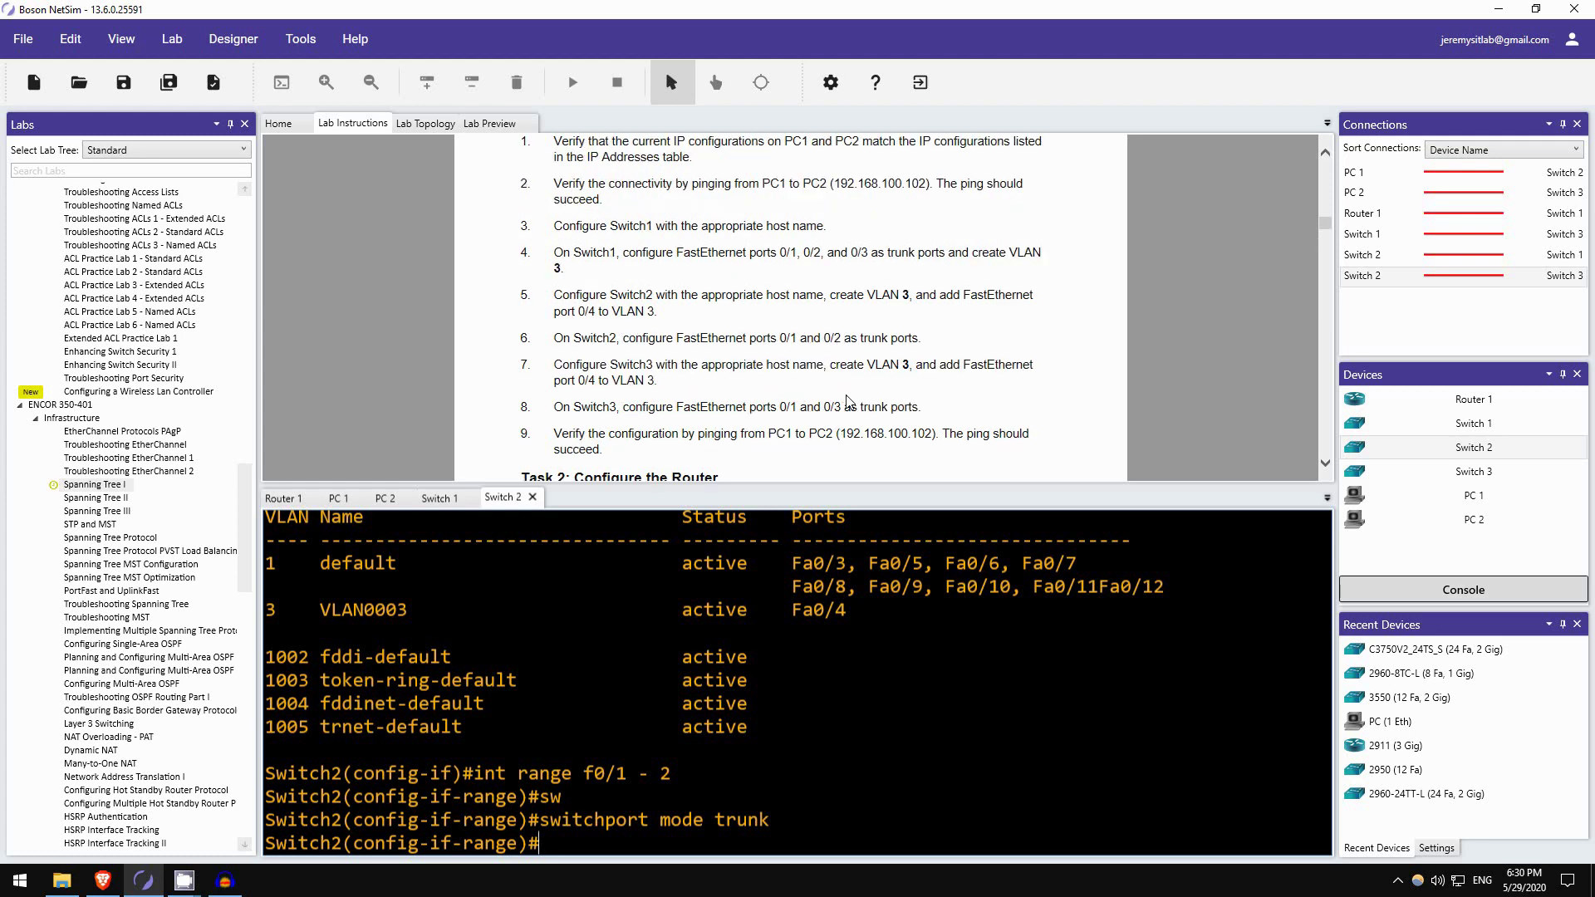
pyautogui.scroll(6, 859, 402)
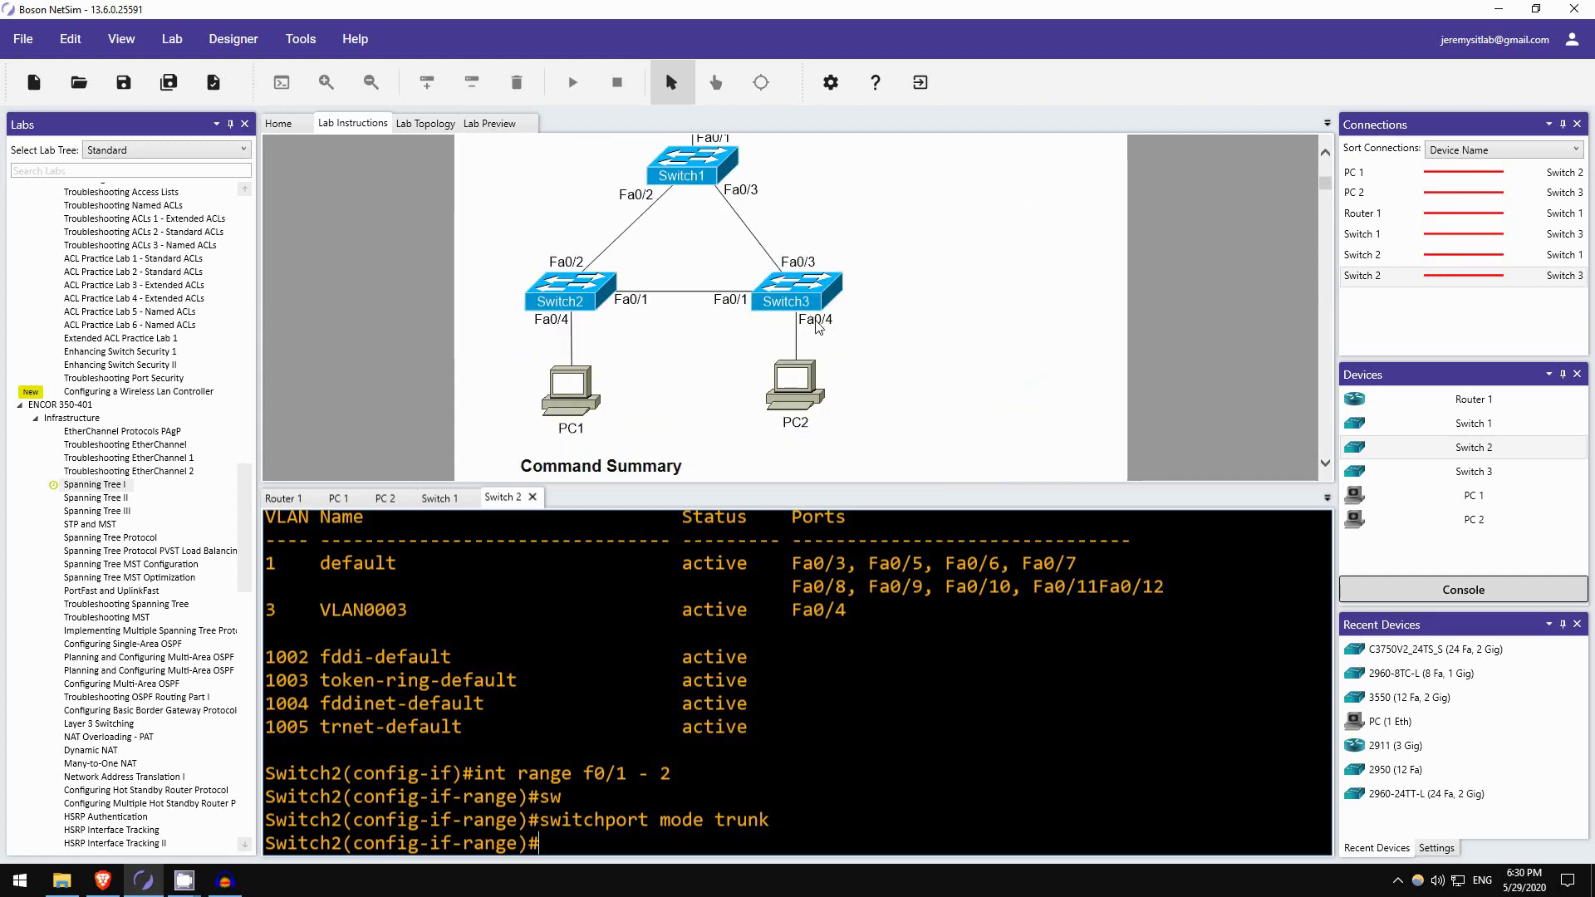
pyautogui.click(1487, 473)
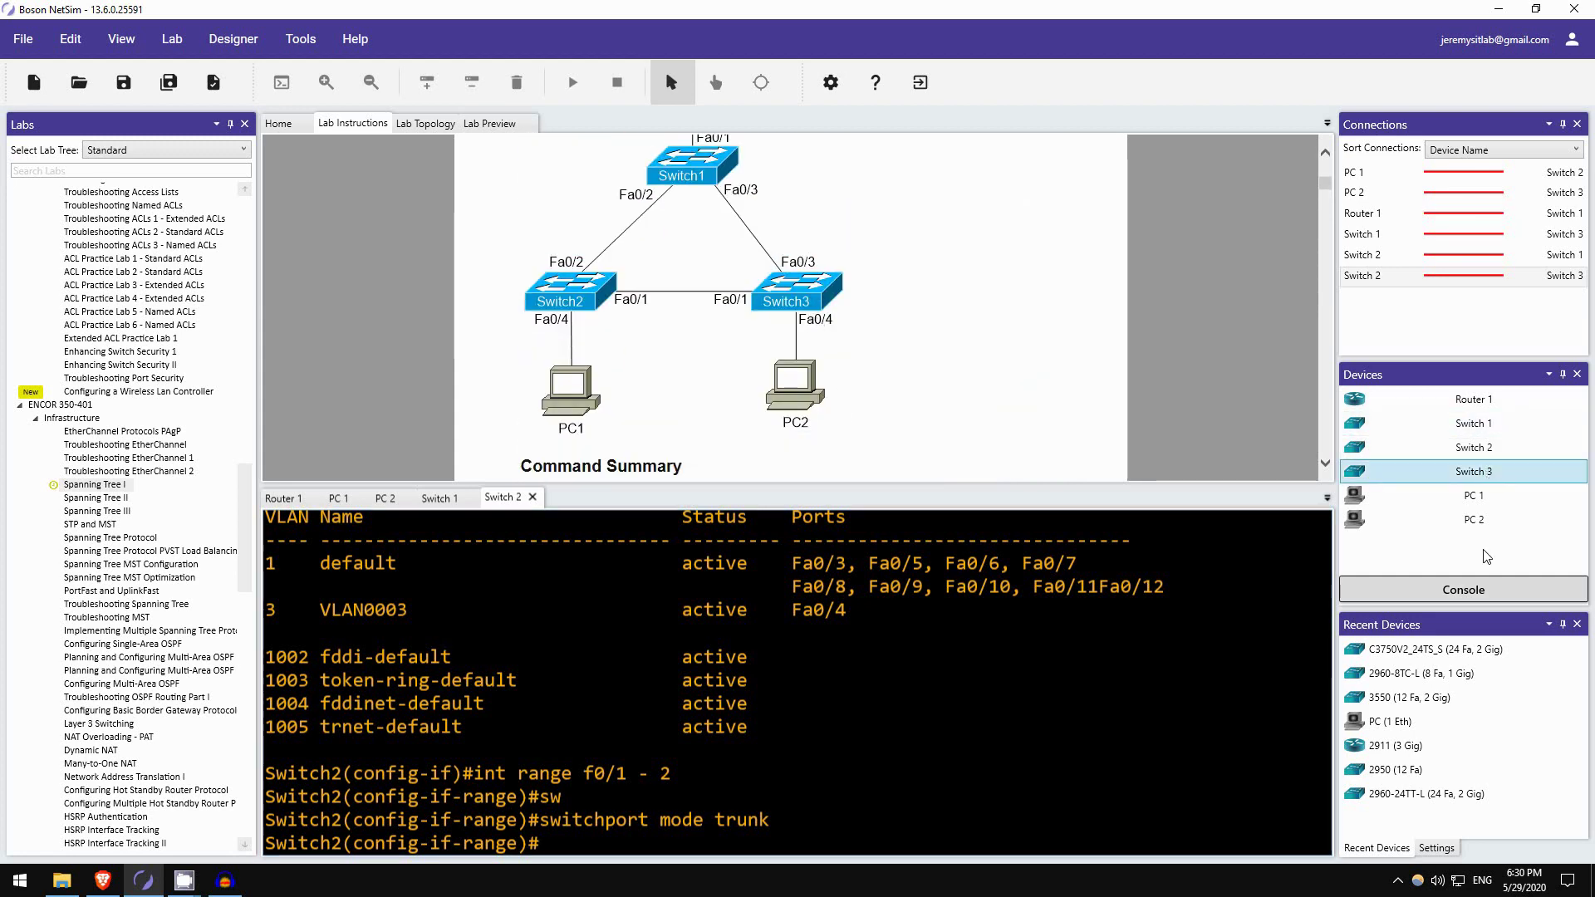
# Open the Switch 3 console and enter global configuration mode.
pyautogui.click(1474, 589)
pyautogui.press('Return')
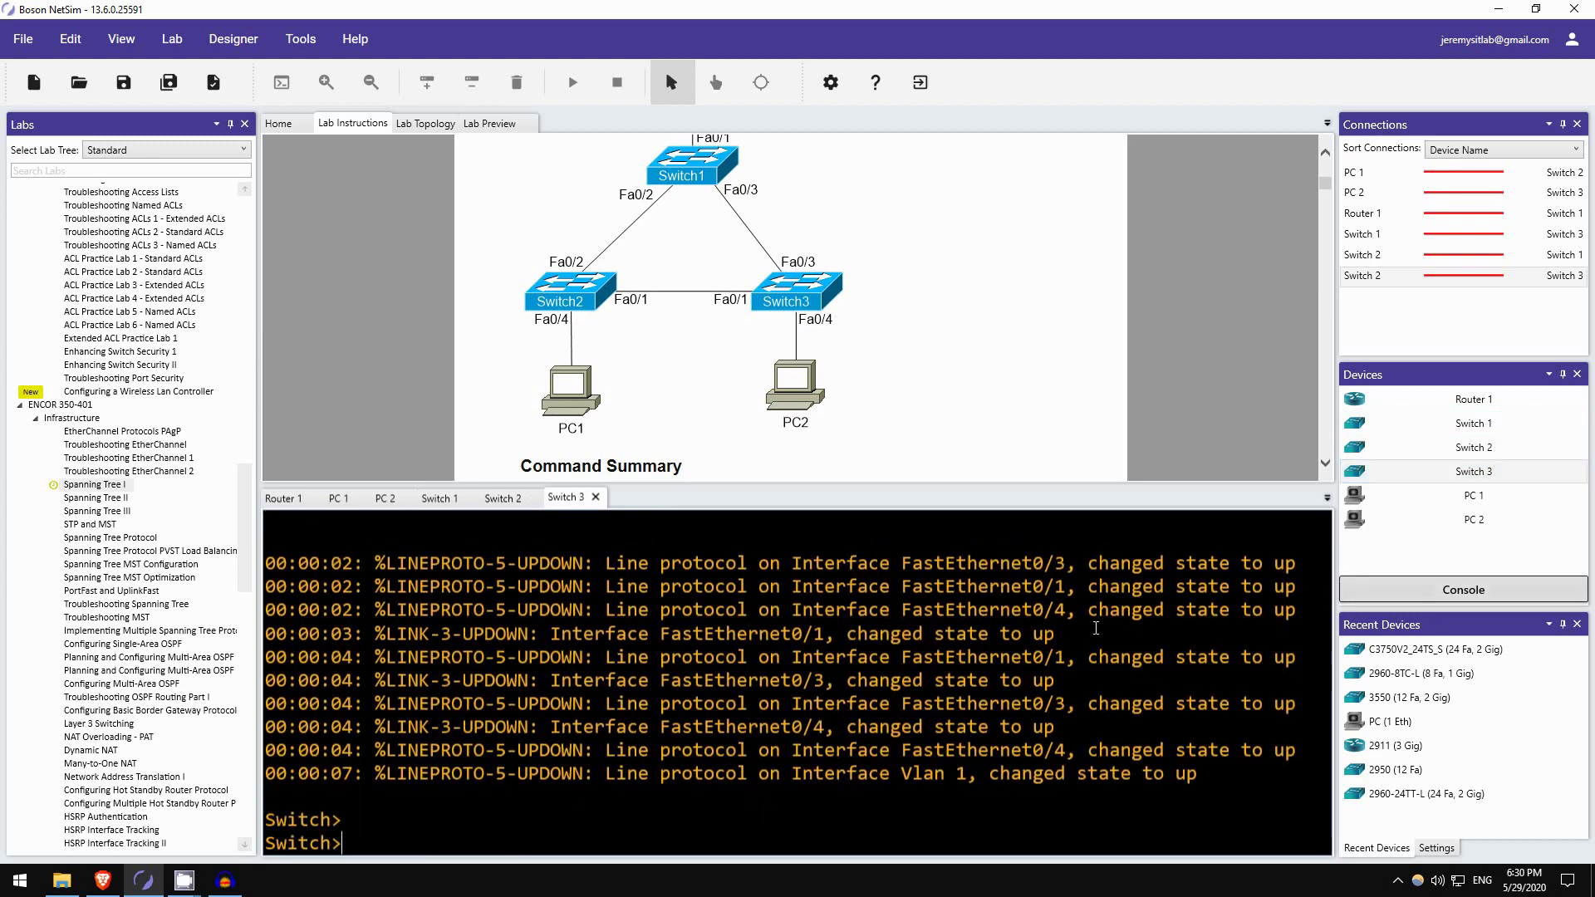
pyautogui.write('en')
pyautogui.press('Return')
pyautogui.write('conf t')
pyautogui.press('Return')
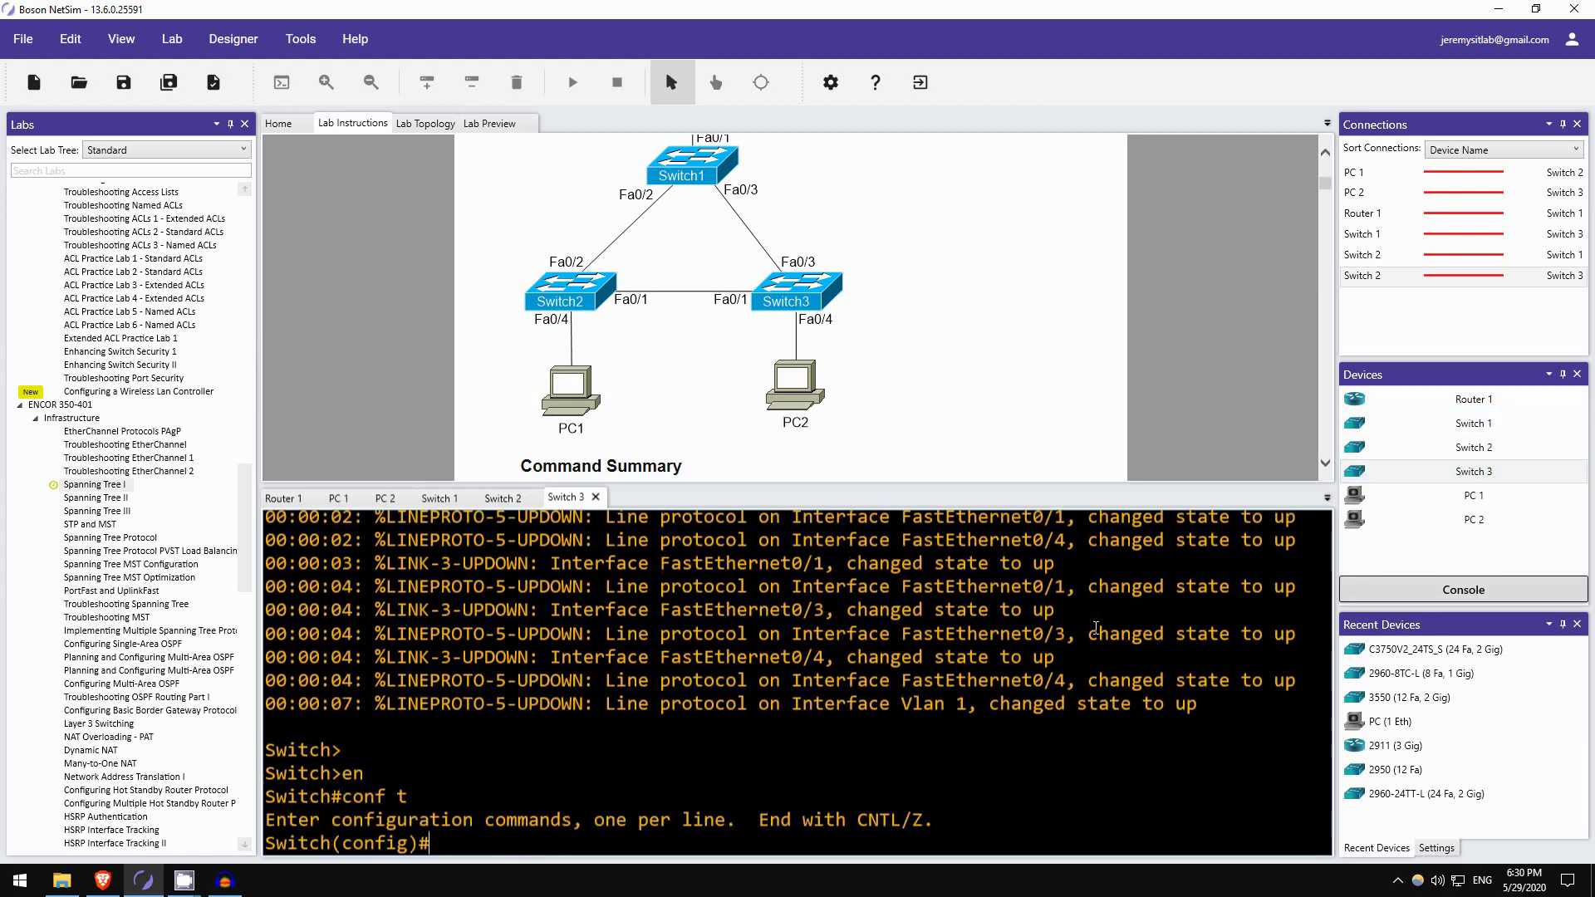
# Assign port Fa0/4 to VLAN 3 and check the brief VLAN table.
pyautogui.write('int f0/4')
pyautogui.press('Return')
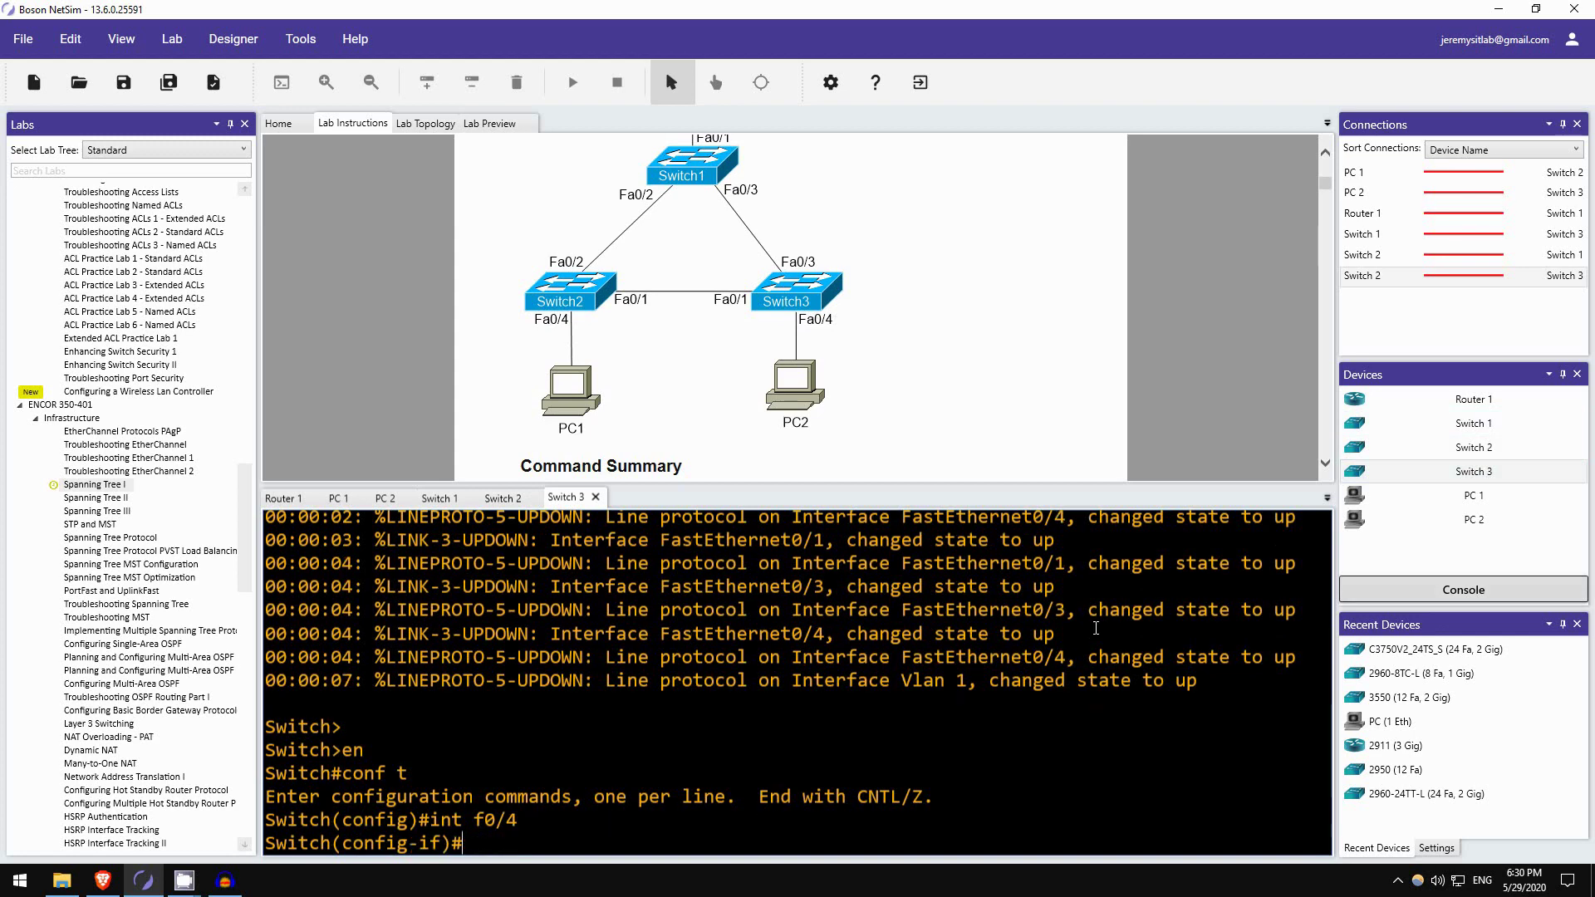
pyautogui.write('sw')
pyautogui.press('Tab')
pyautogui.write('ac vlan')
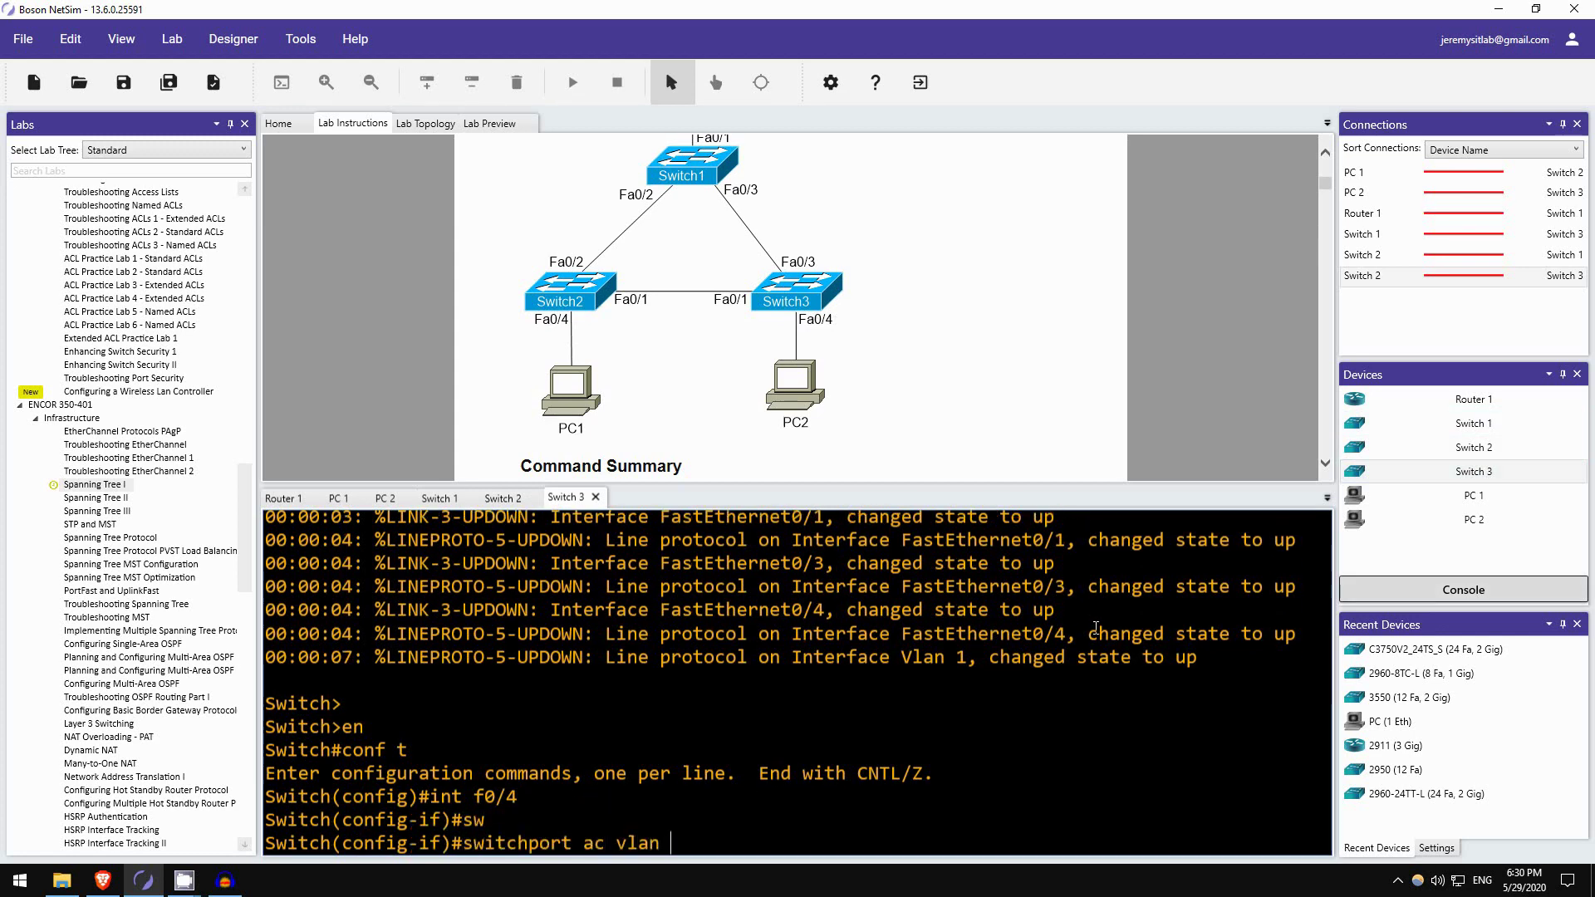
pyautogui.write(' 3')
pyautogui.press('Return')
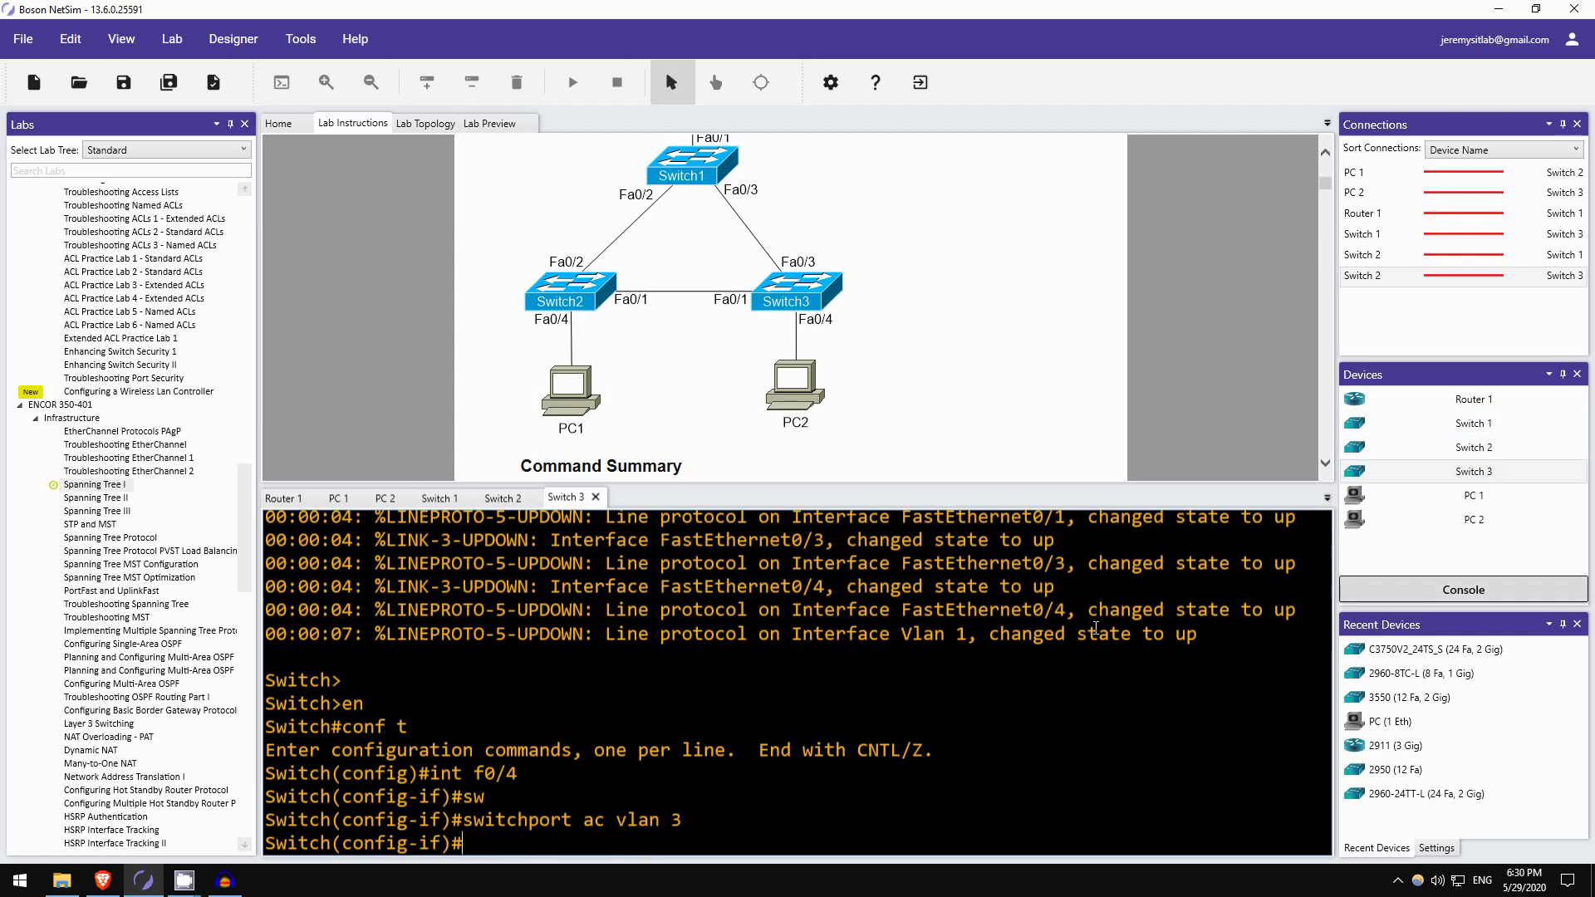
pyautogui.write('do sh vlan br')
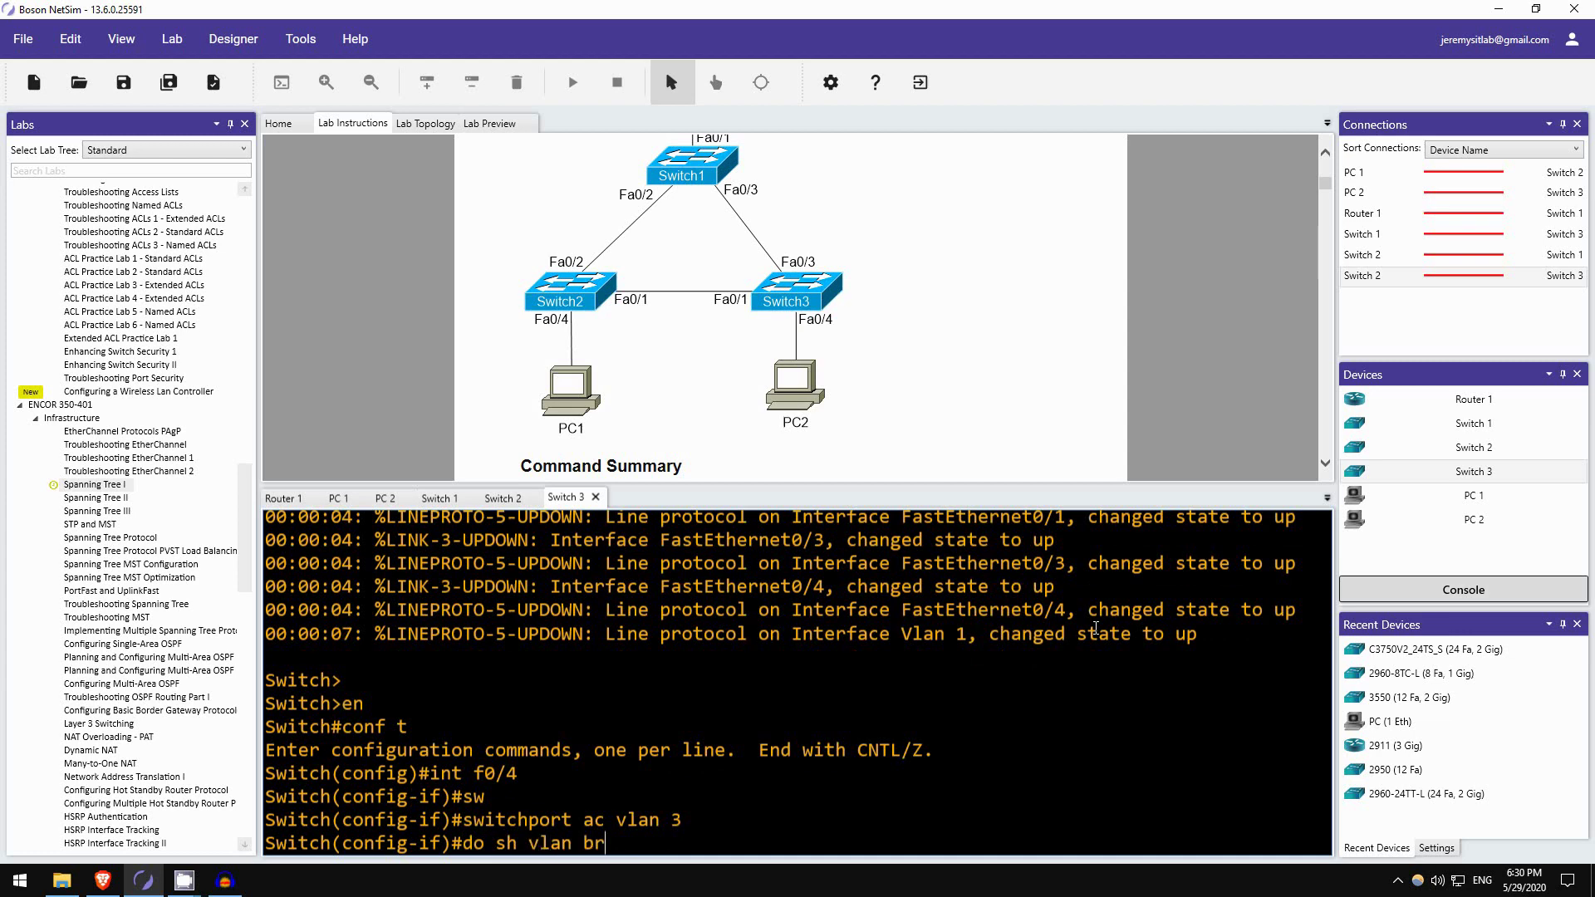
pyautogui.press('Return')
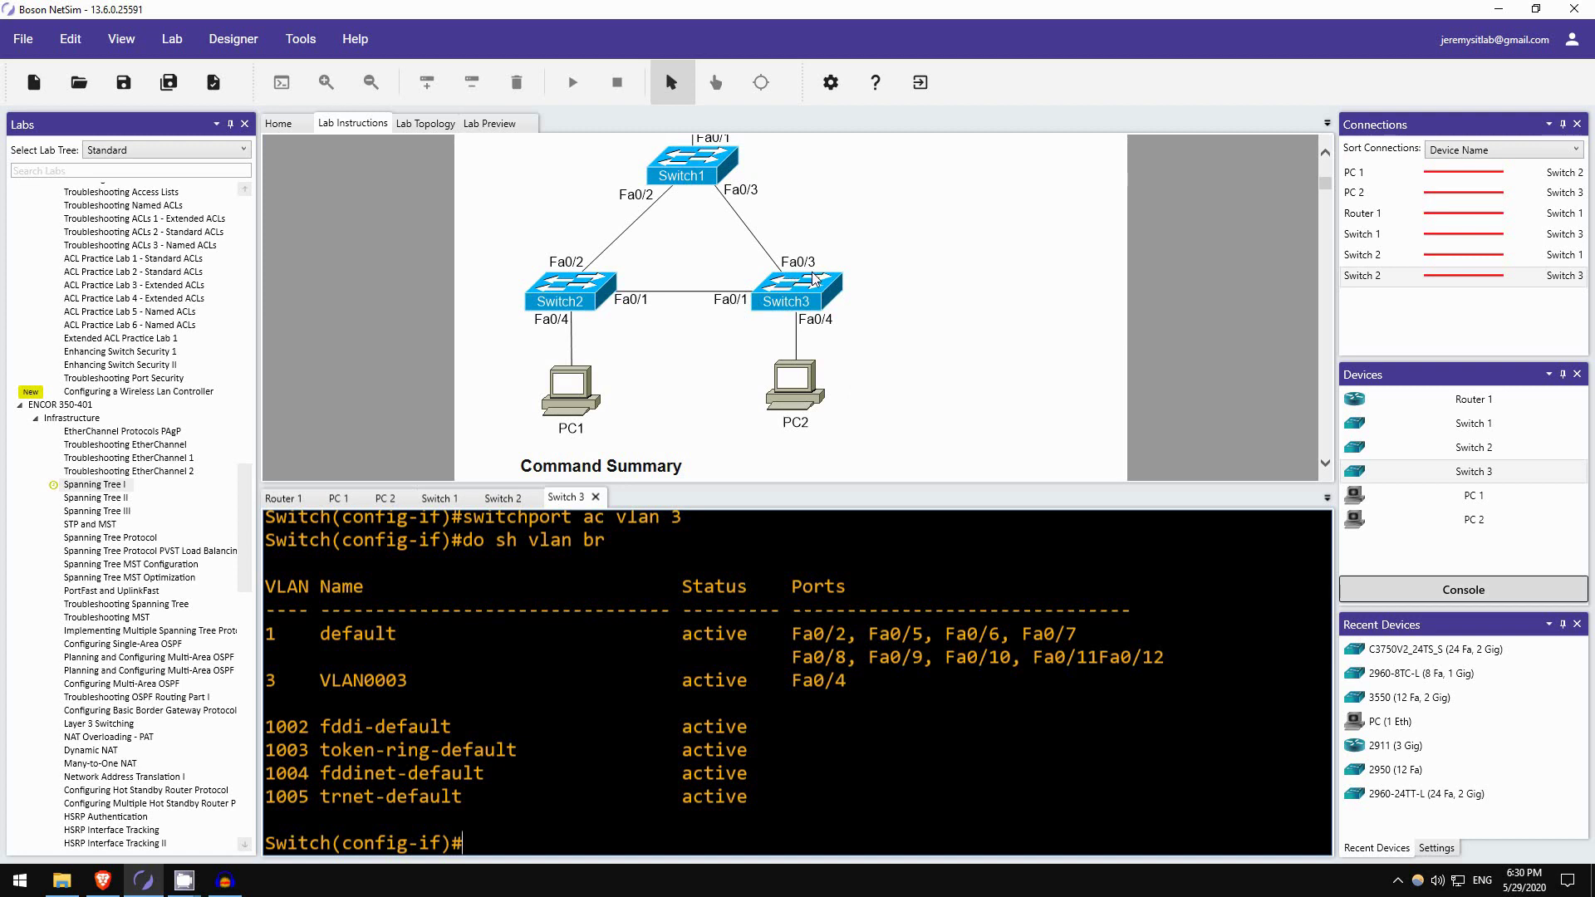
# Set ports Fa0/1 and Fa0/3 to switchport mode trunk.
pyautogui.write('int range f0/1')
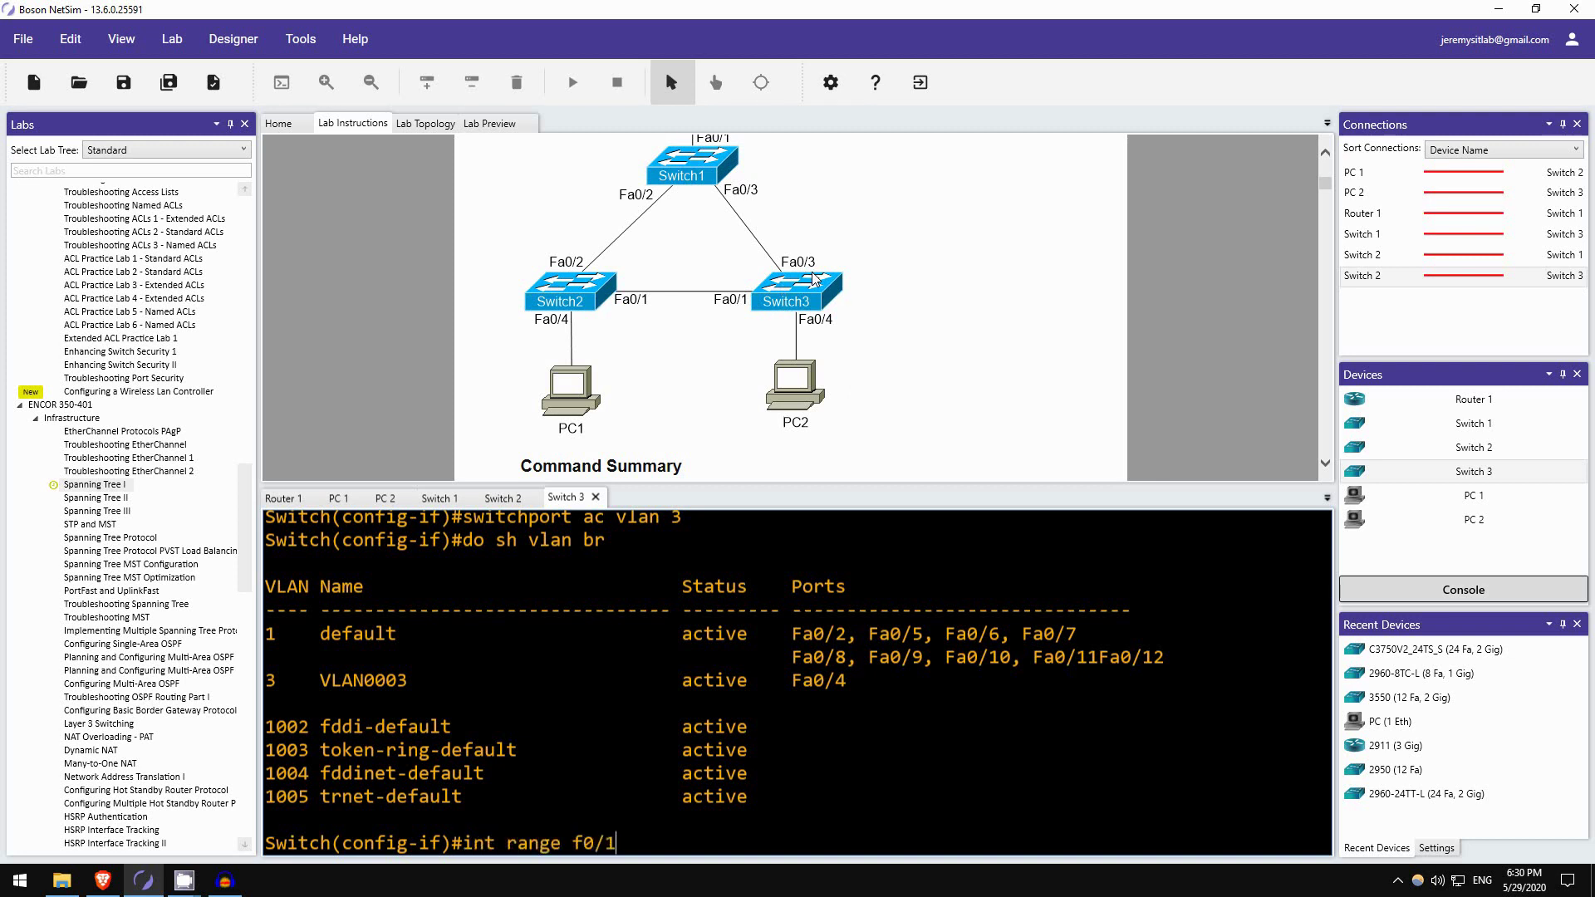
pyautogui.write(' , f0/3')
pyautogui.press('Return')
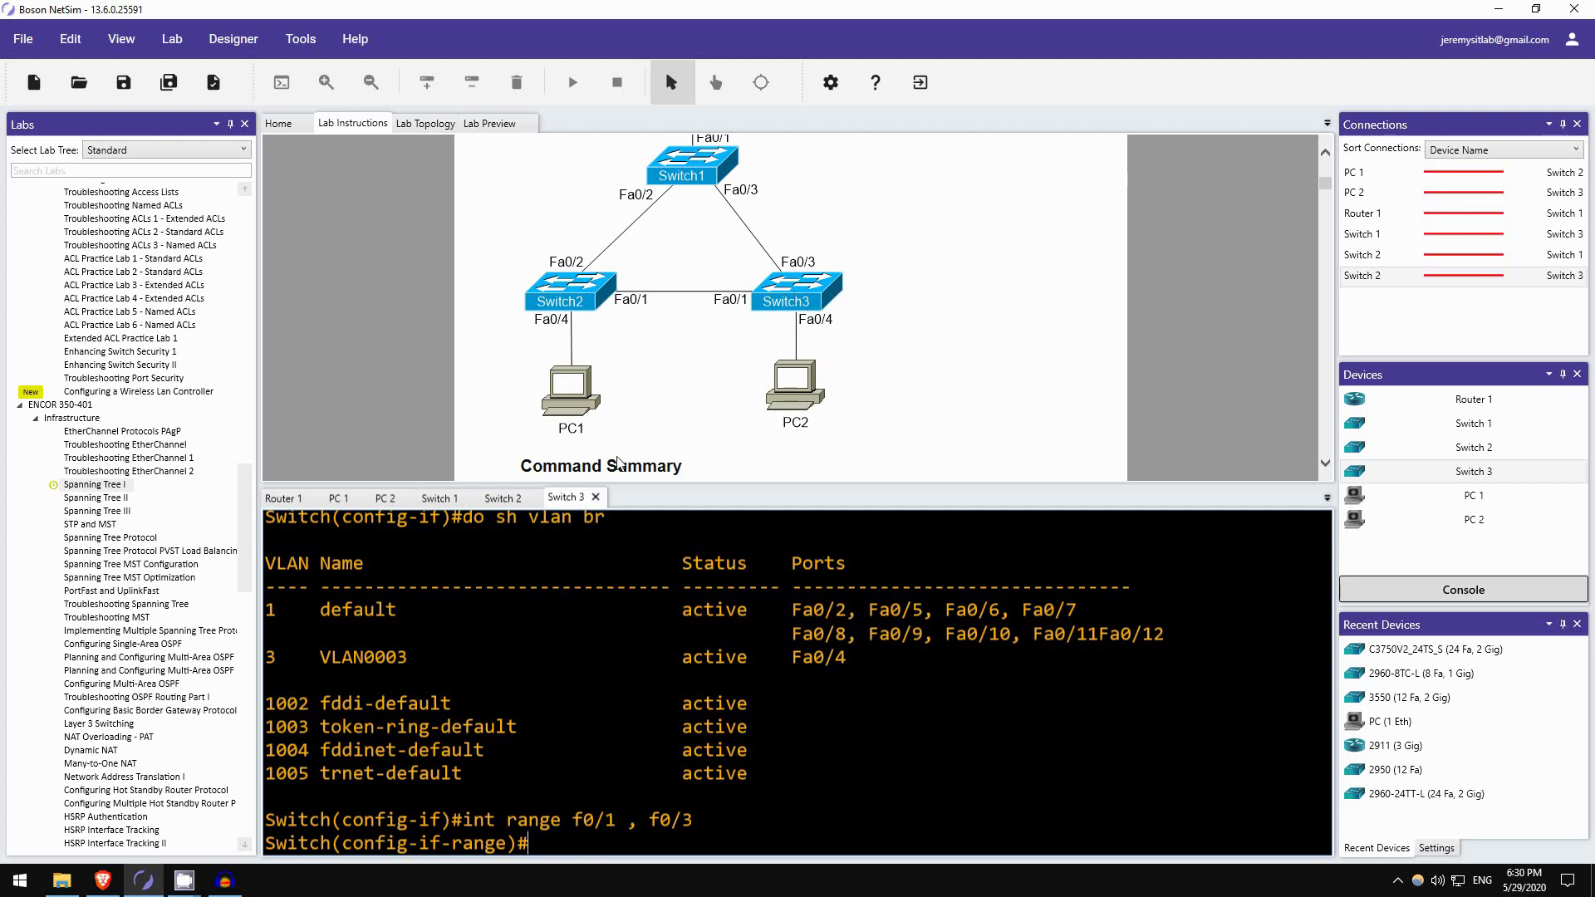
pyautogui.write('sw')
pyautogui.press('Tab')
pyautogui.write('mode trunk')
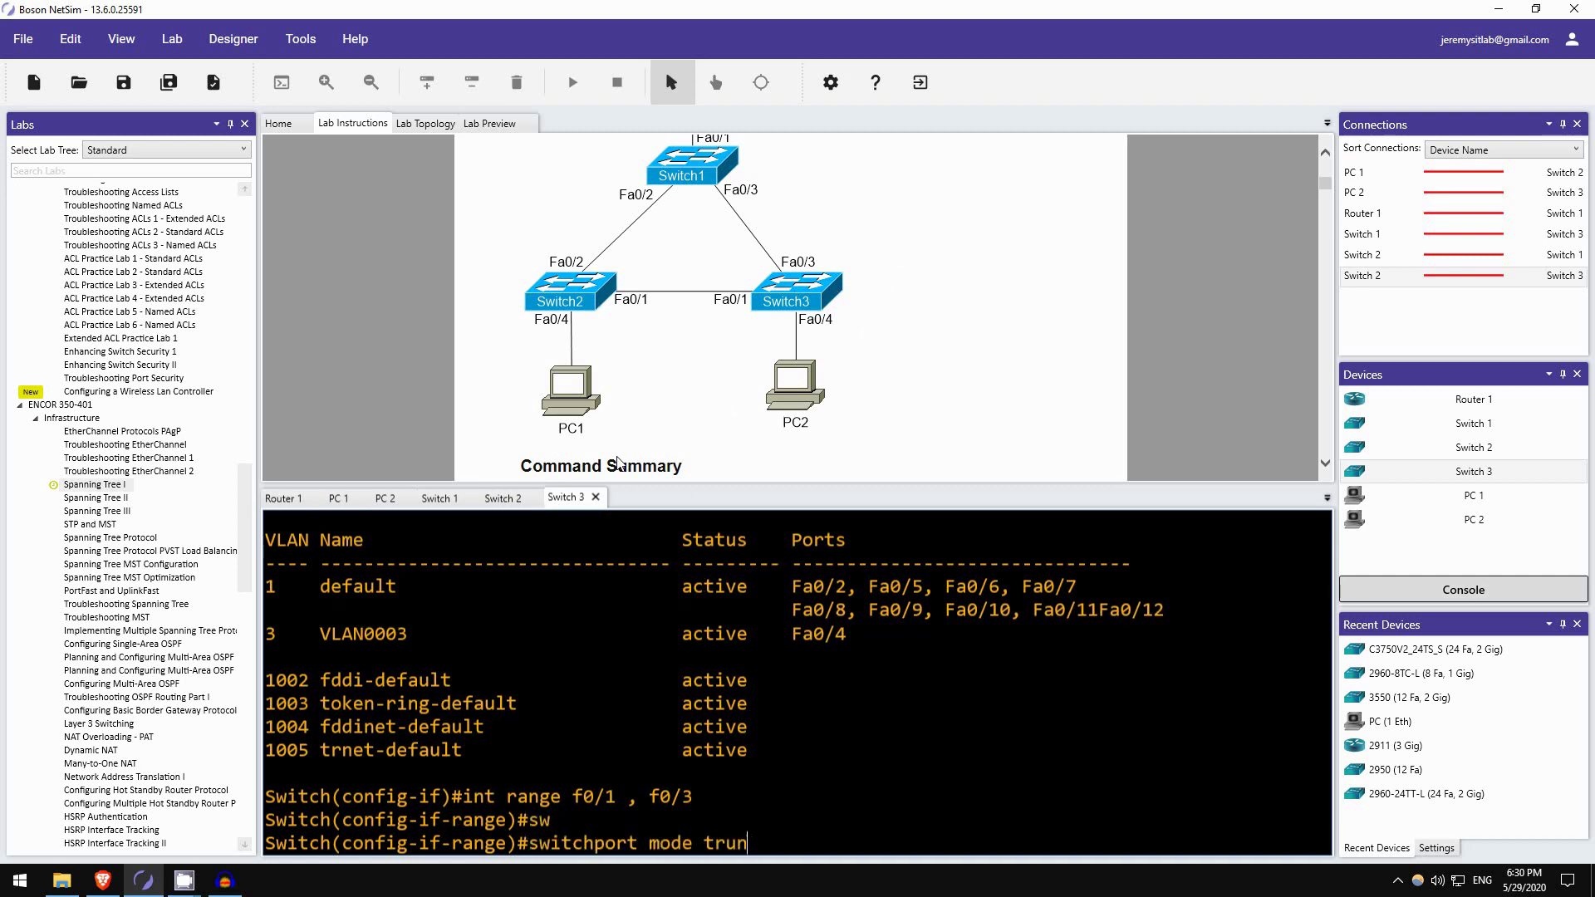
pyautogui.press('Return')
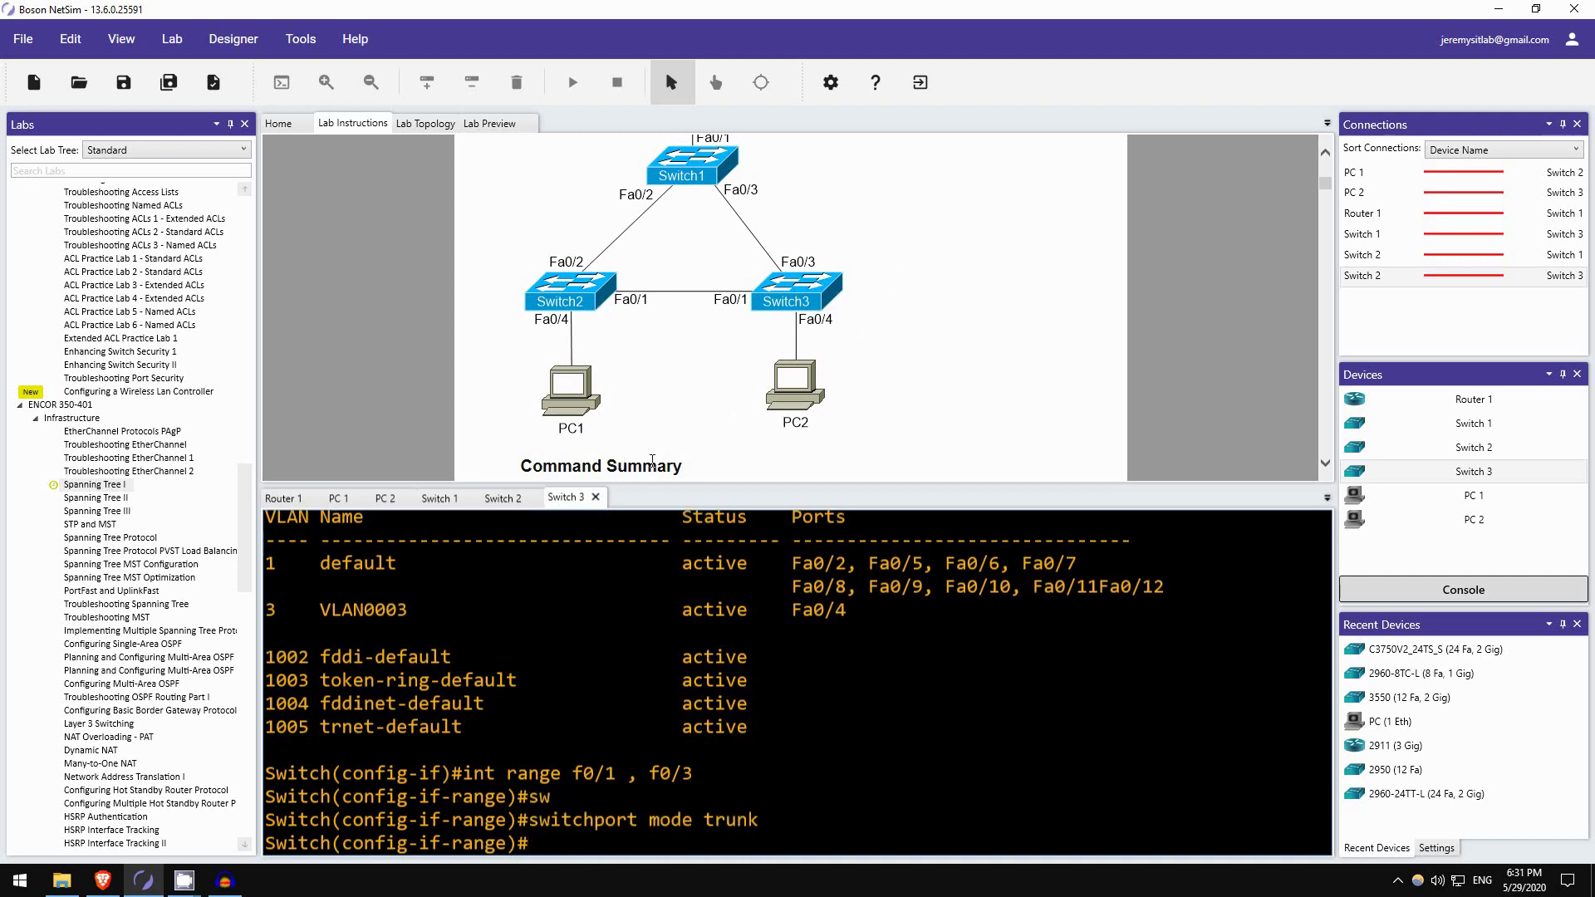
pyautogui.scroll(1, 696, 347)
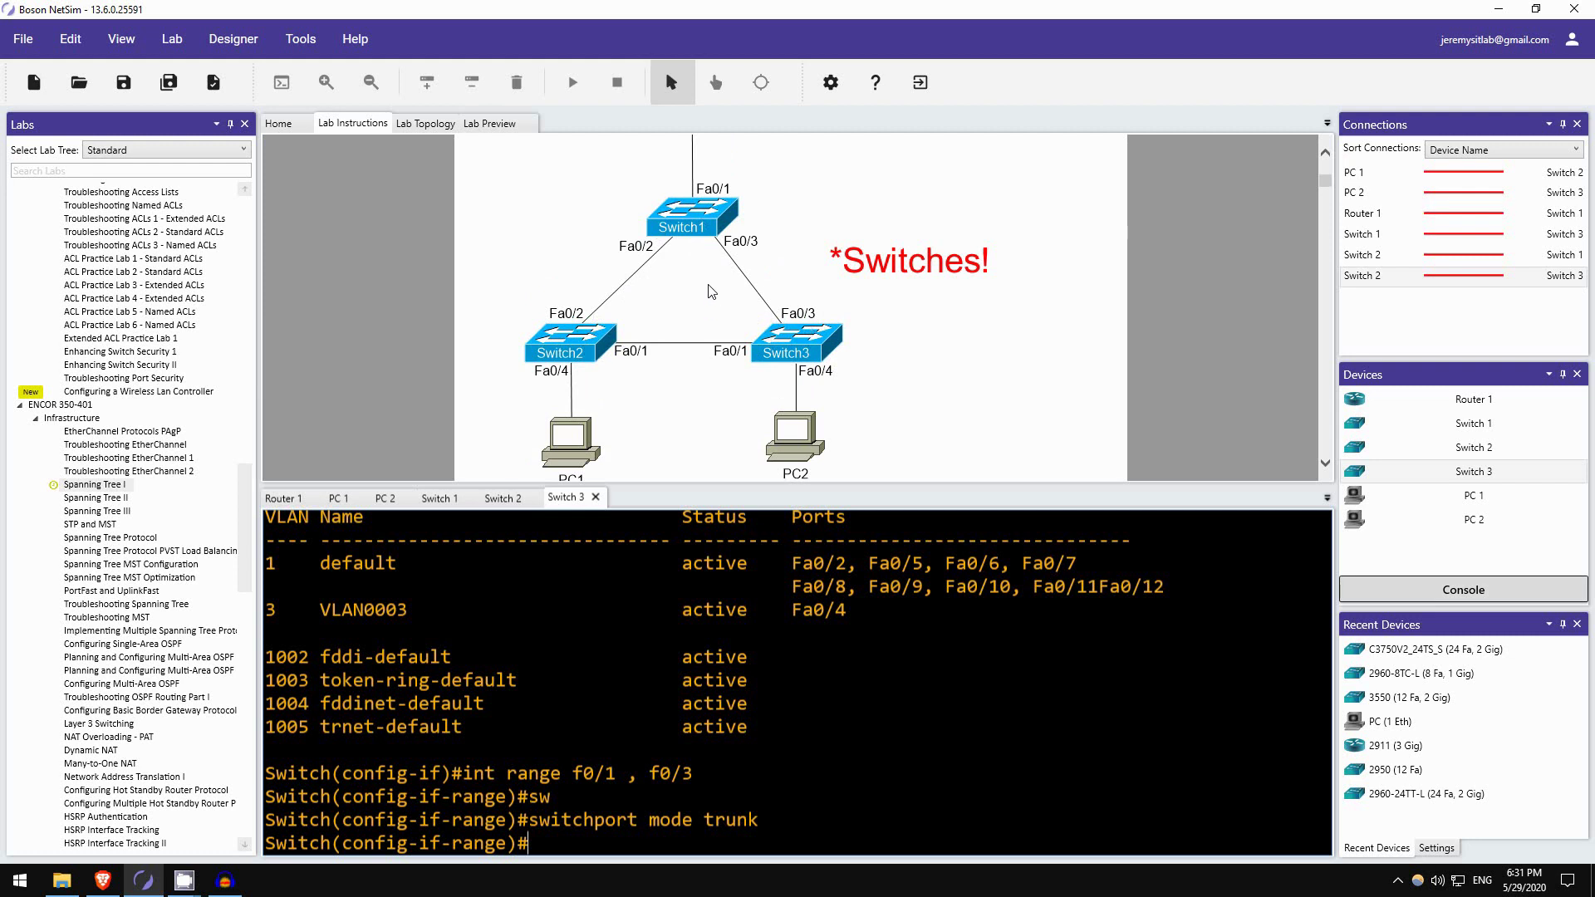
pyautogui.scroll(1, 712, 291)
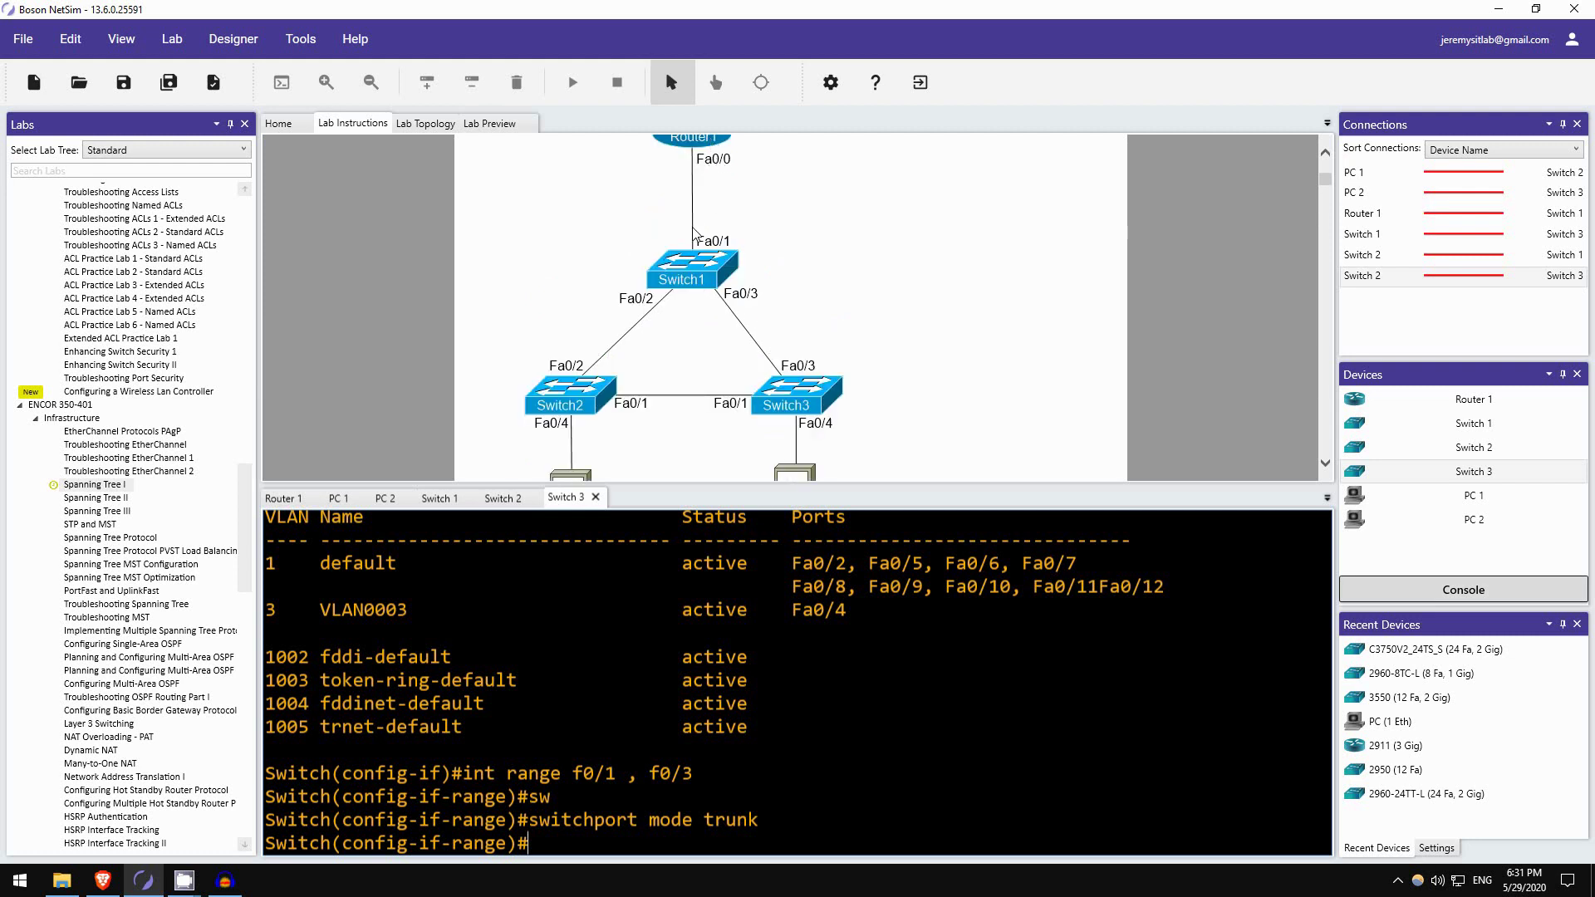
pyautogui.scroll(-2, 696, 241)
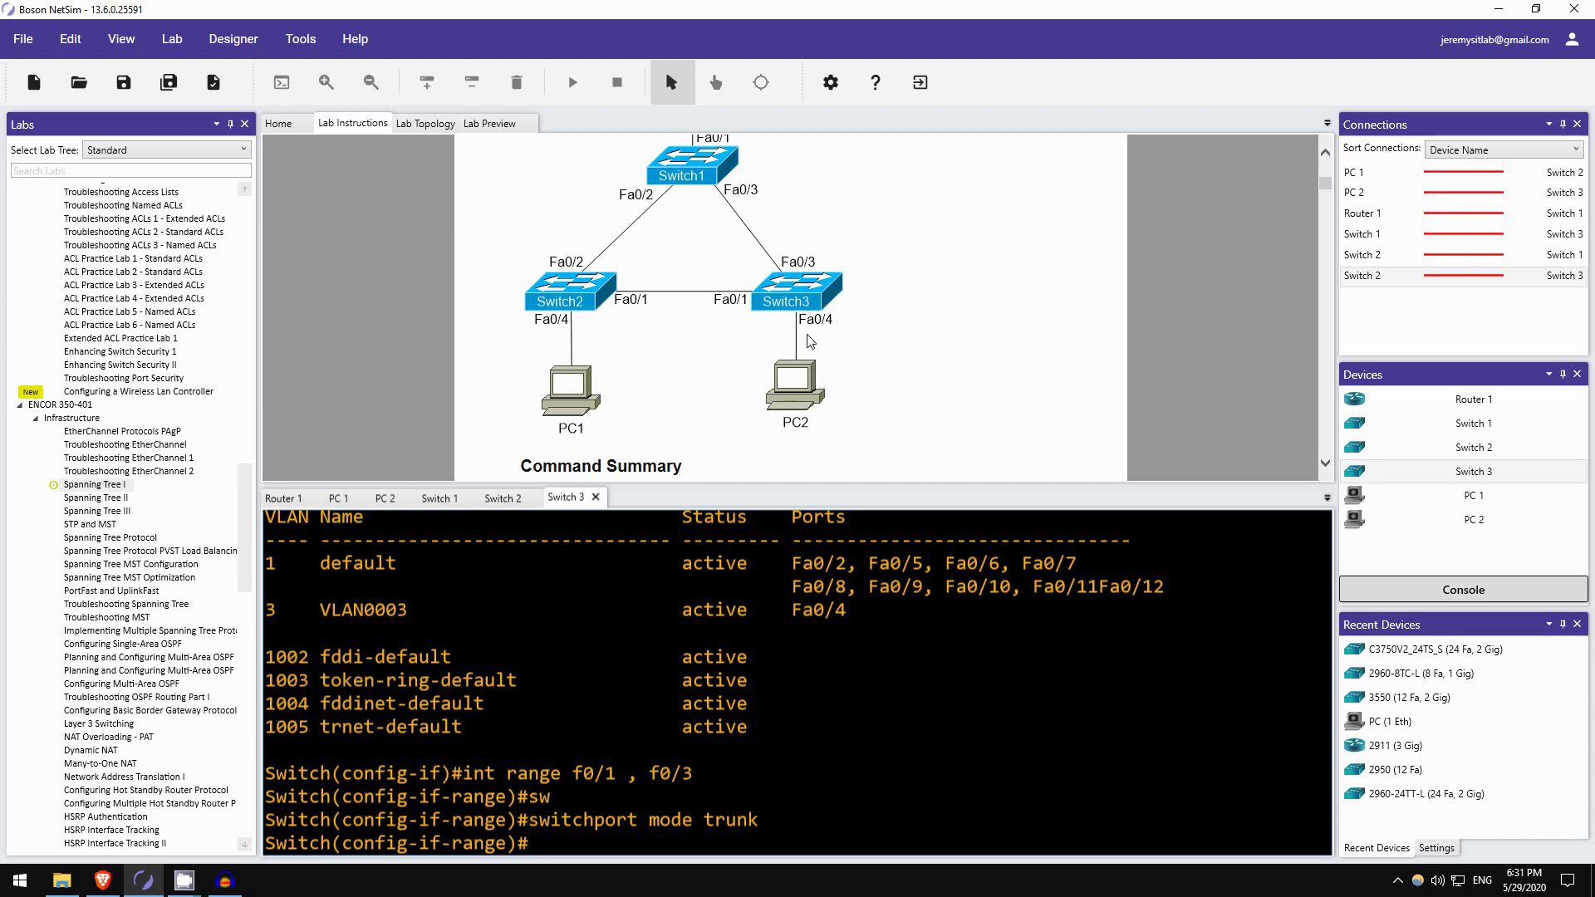
# Rerun 'ping 192.168.100.102' from PC1 and confirm 5 of 5 replies received.
pyautogui.click(337, 497)
pyautogui.press('Return')
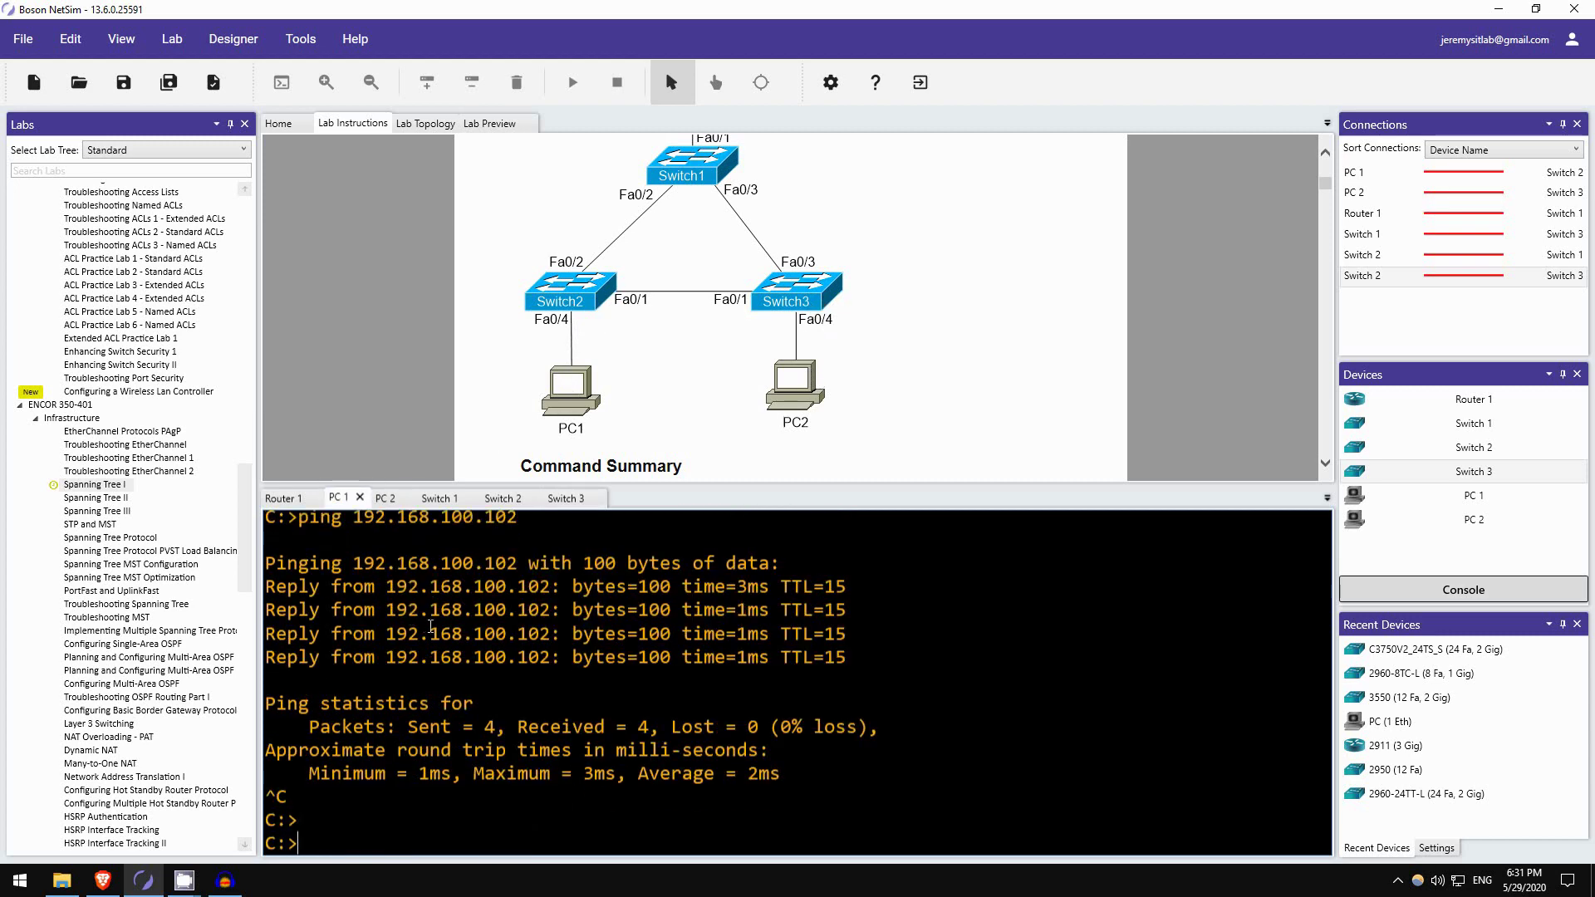
pyautogui.press('Up')
pyautogui.press('Return')
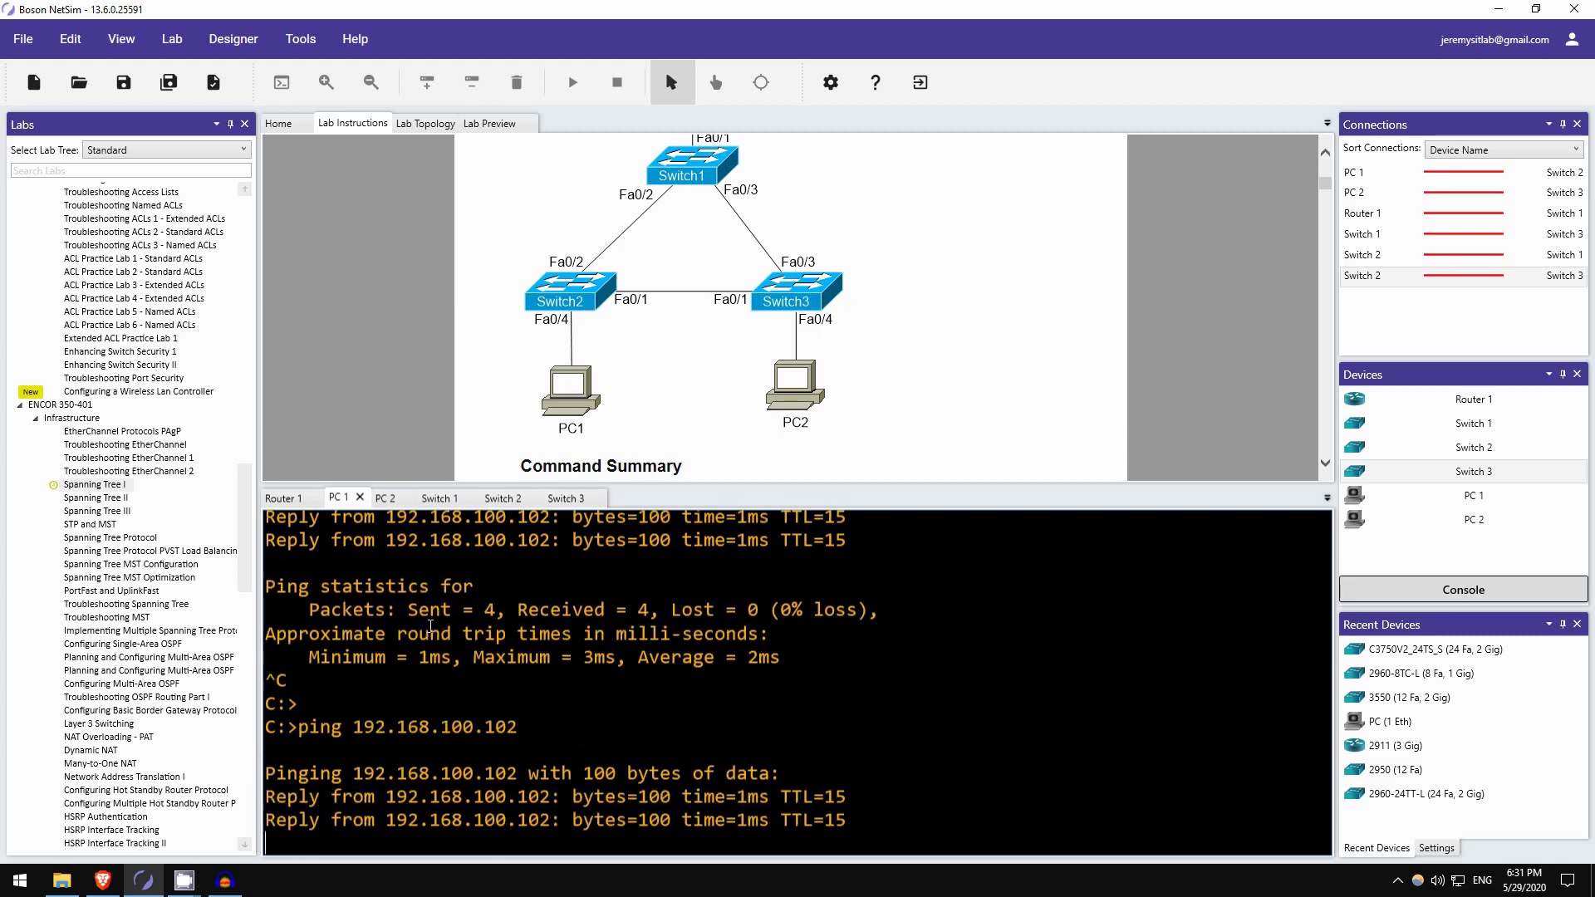
pyautogui.scroll(-2, 409, 353)
pyautogui.scroll(-10, 408, 352)
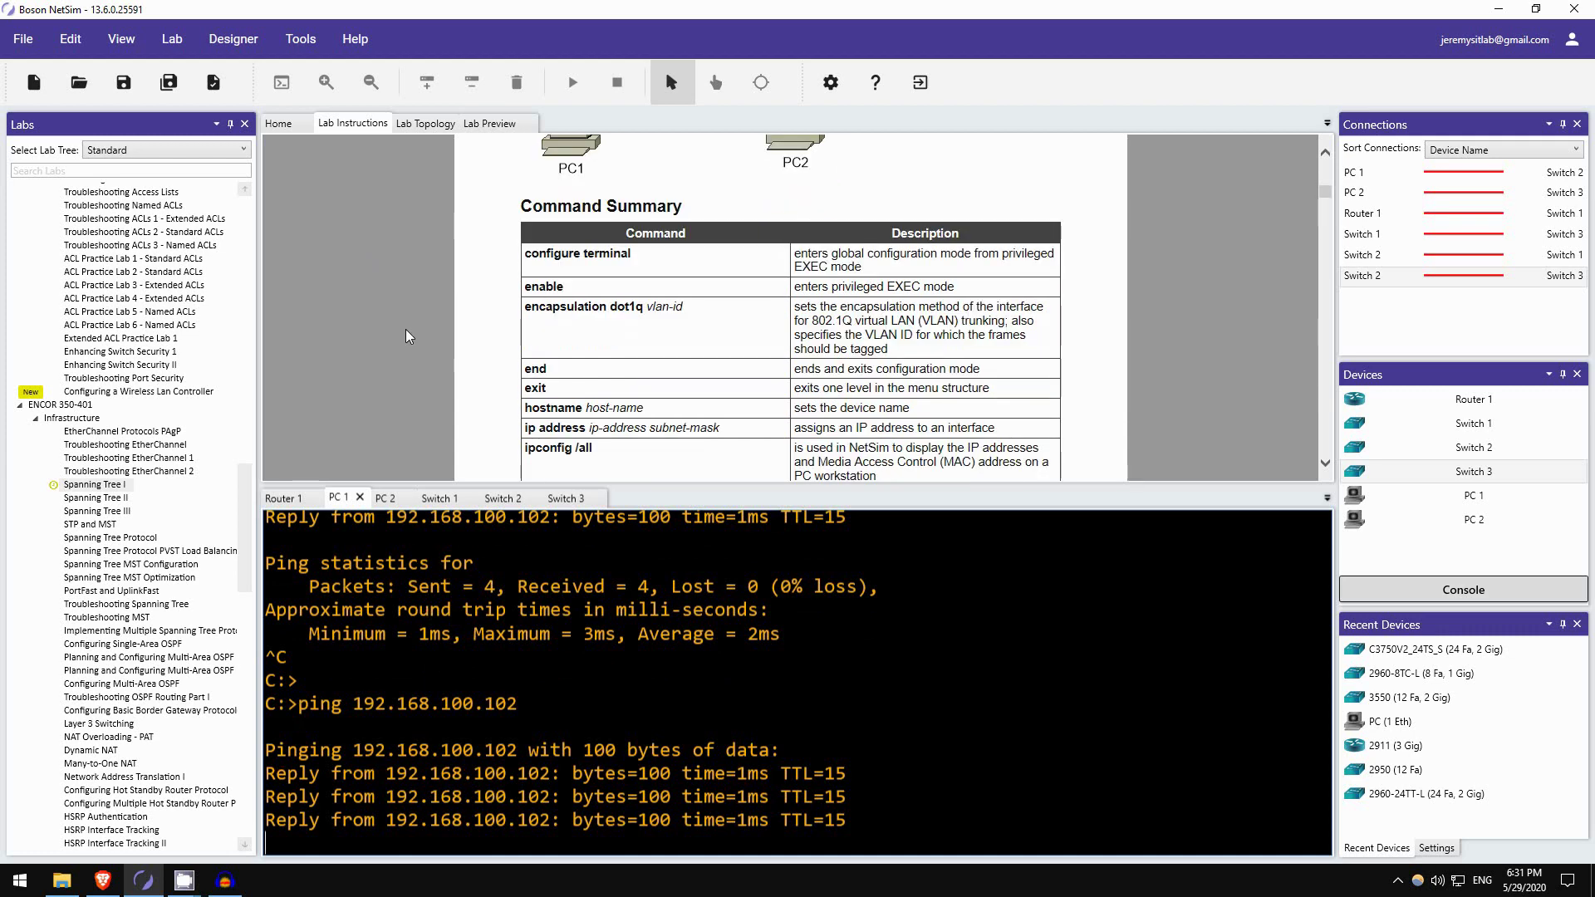
pyautogui.scroll(-8, 480, 279)
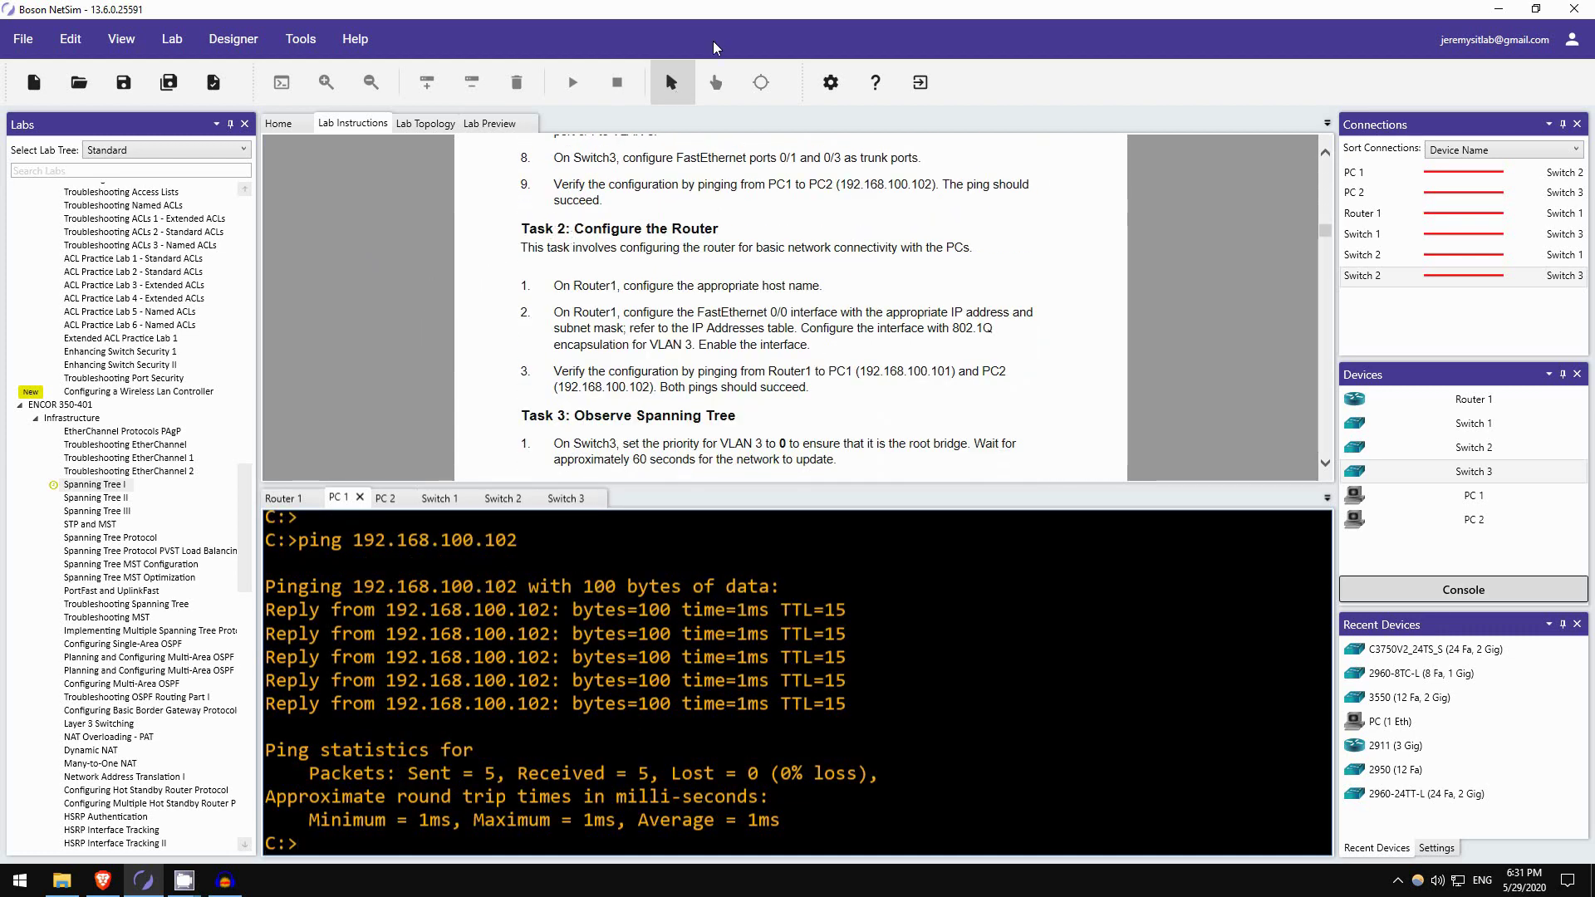
pyautogui.scroll(-4, 628, 254)
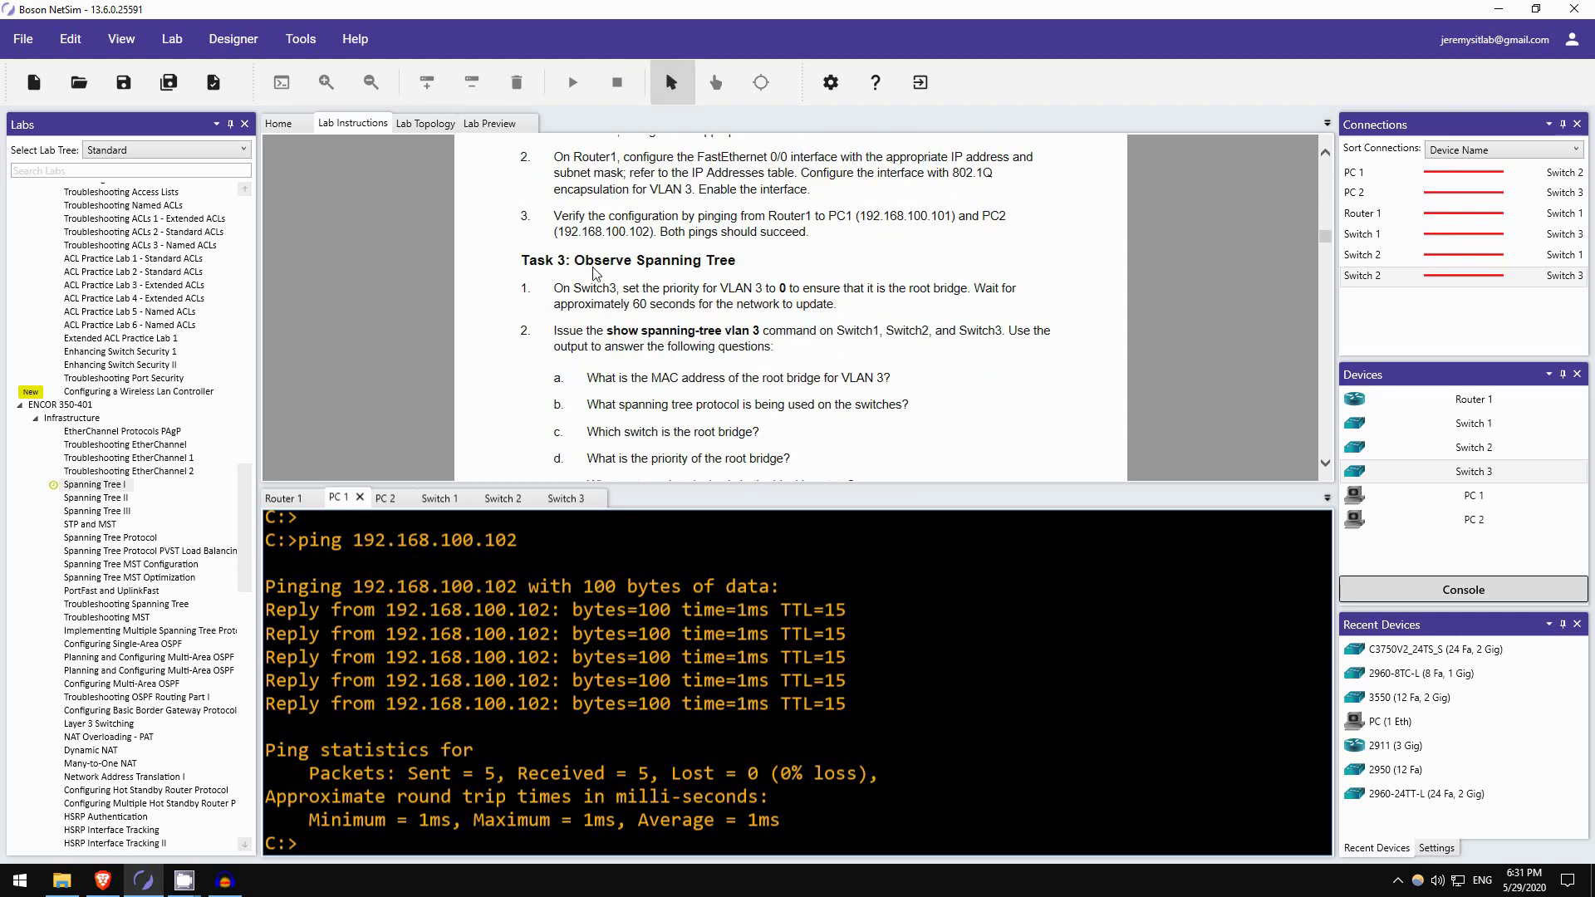
pyautogui.scroll(-3, 596, 275)
pyautogui.scroll(-2, 566, 275)
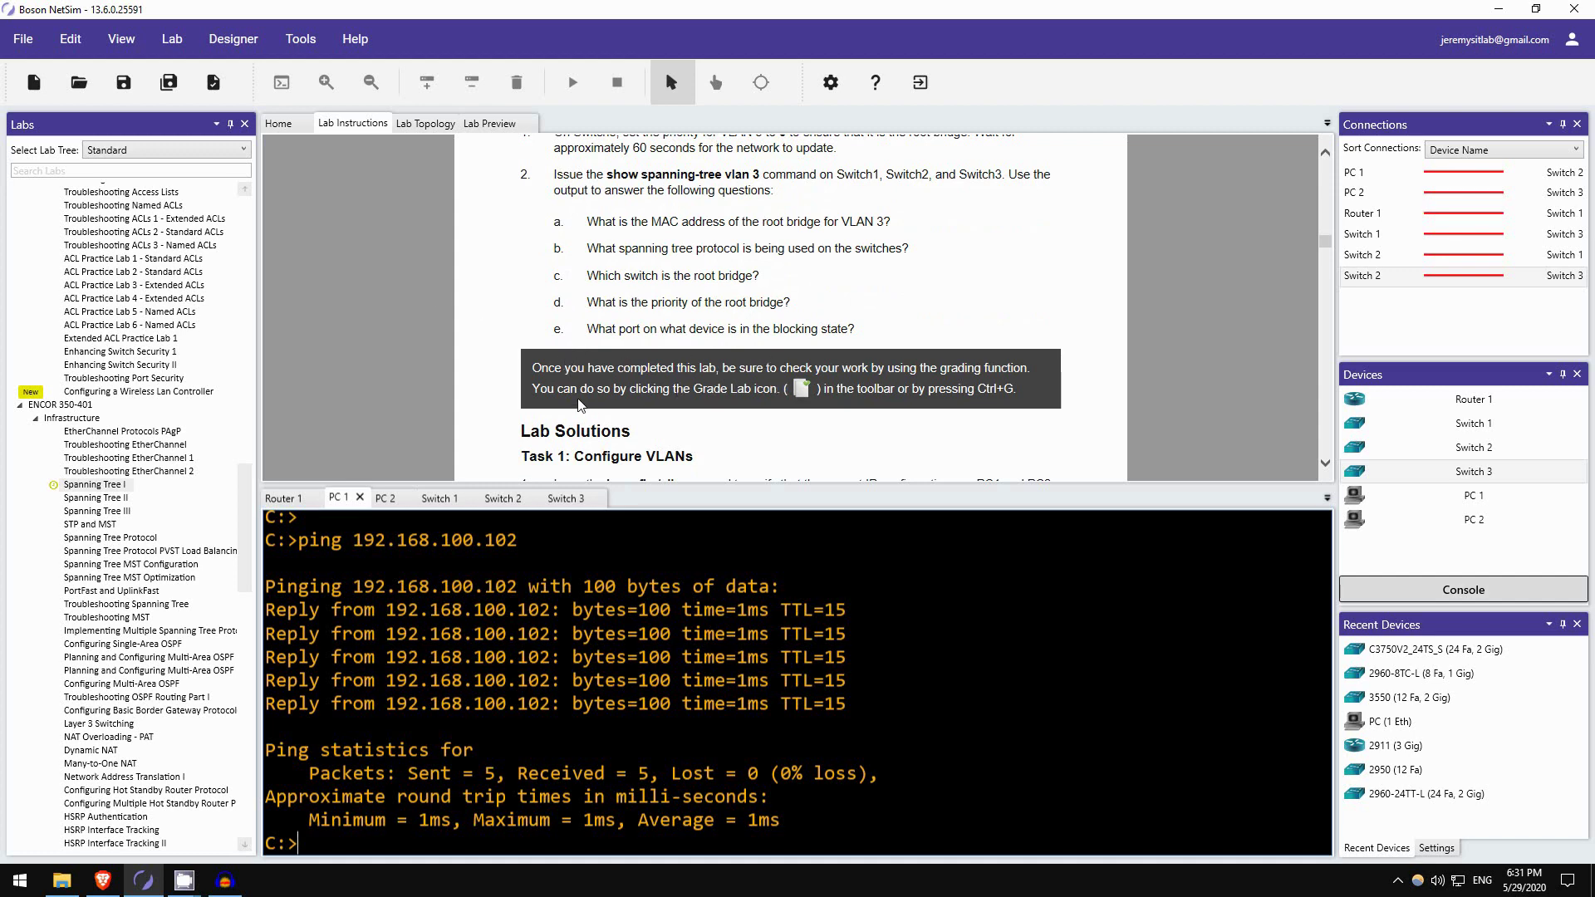
# Grade the lab, dismiss the missed-commands notice, and inspect Switch 1's graded configuration.
pyautogui.click(221, 85)
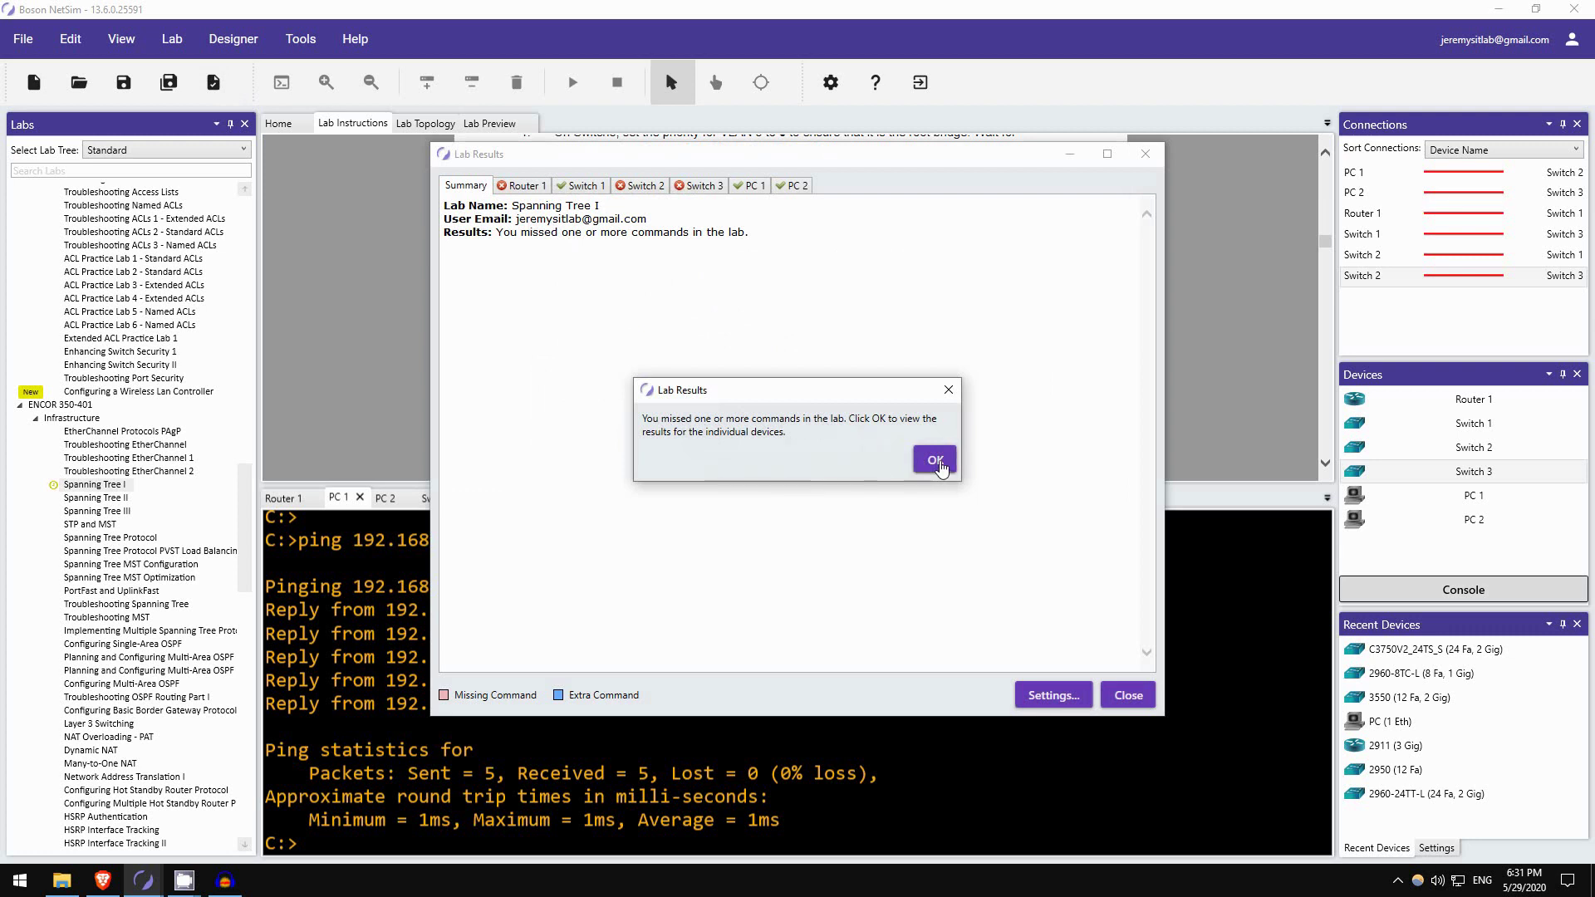
pyautogui.click(924, 465)
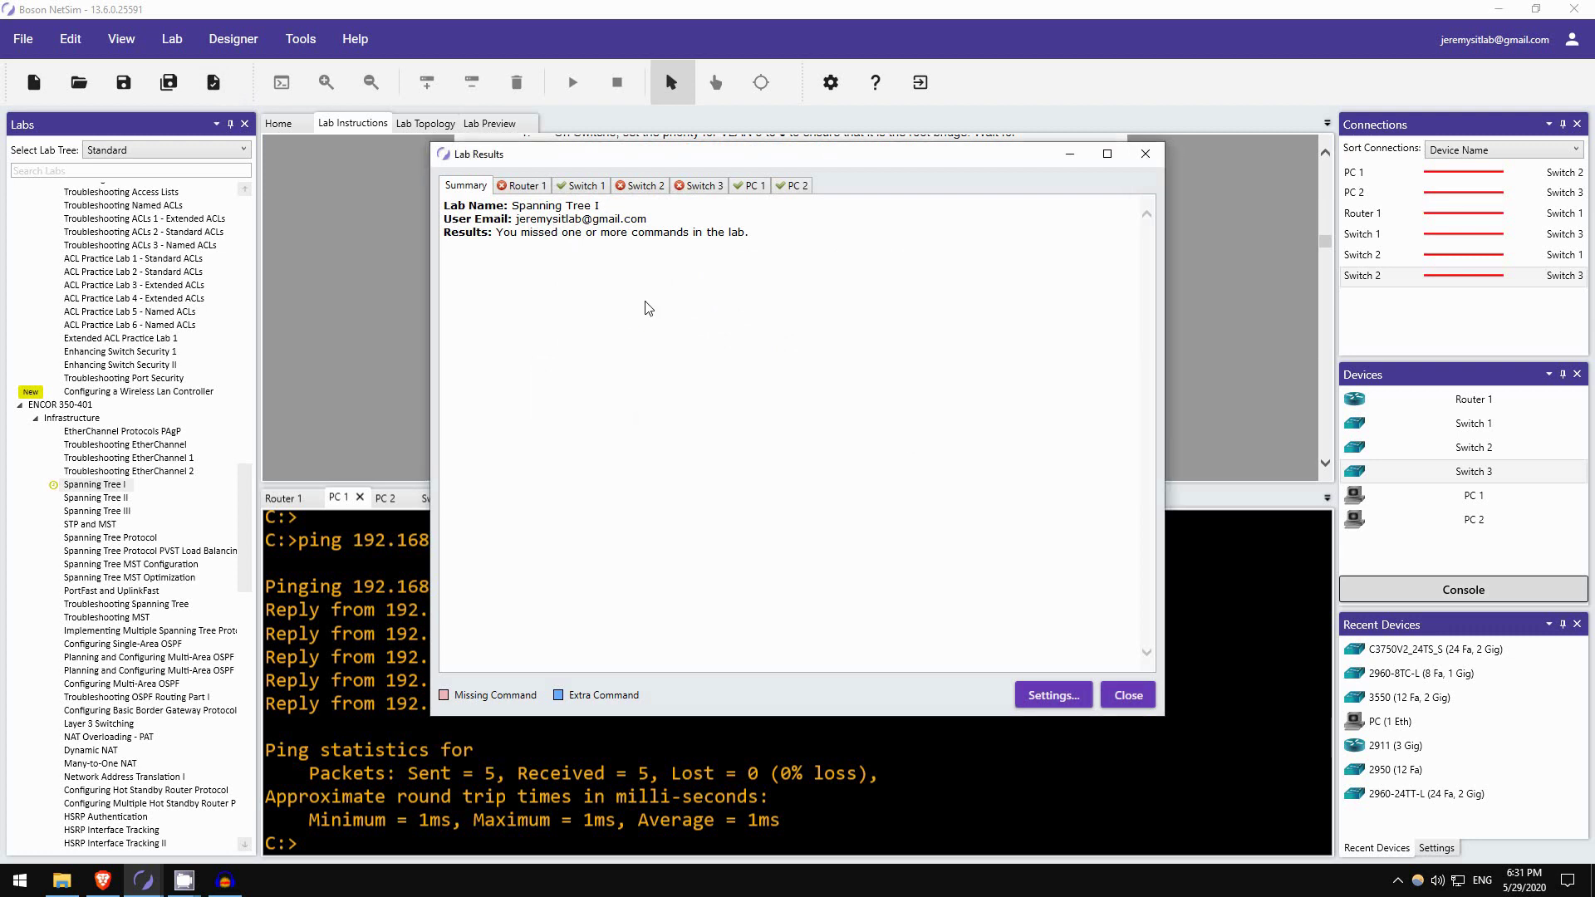
pyautogui.click(581, 185)
pyautogui.scroll(-10, 645, 361)
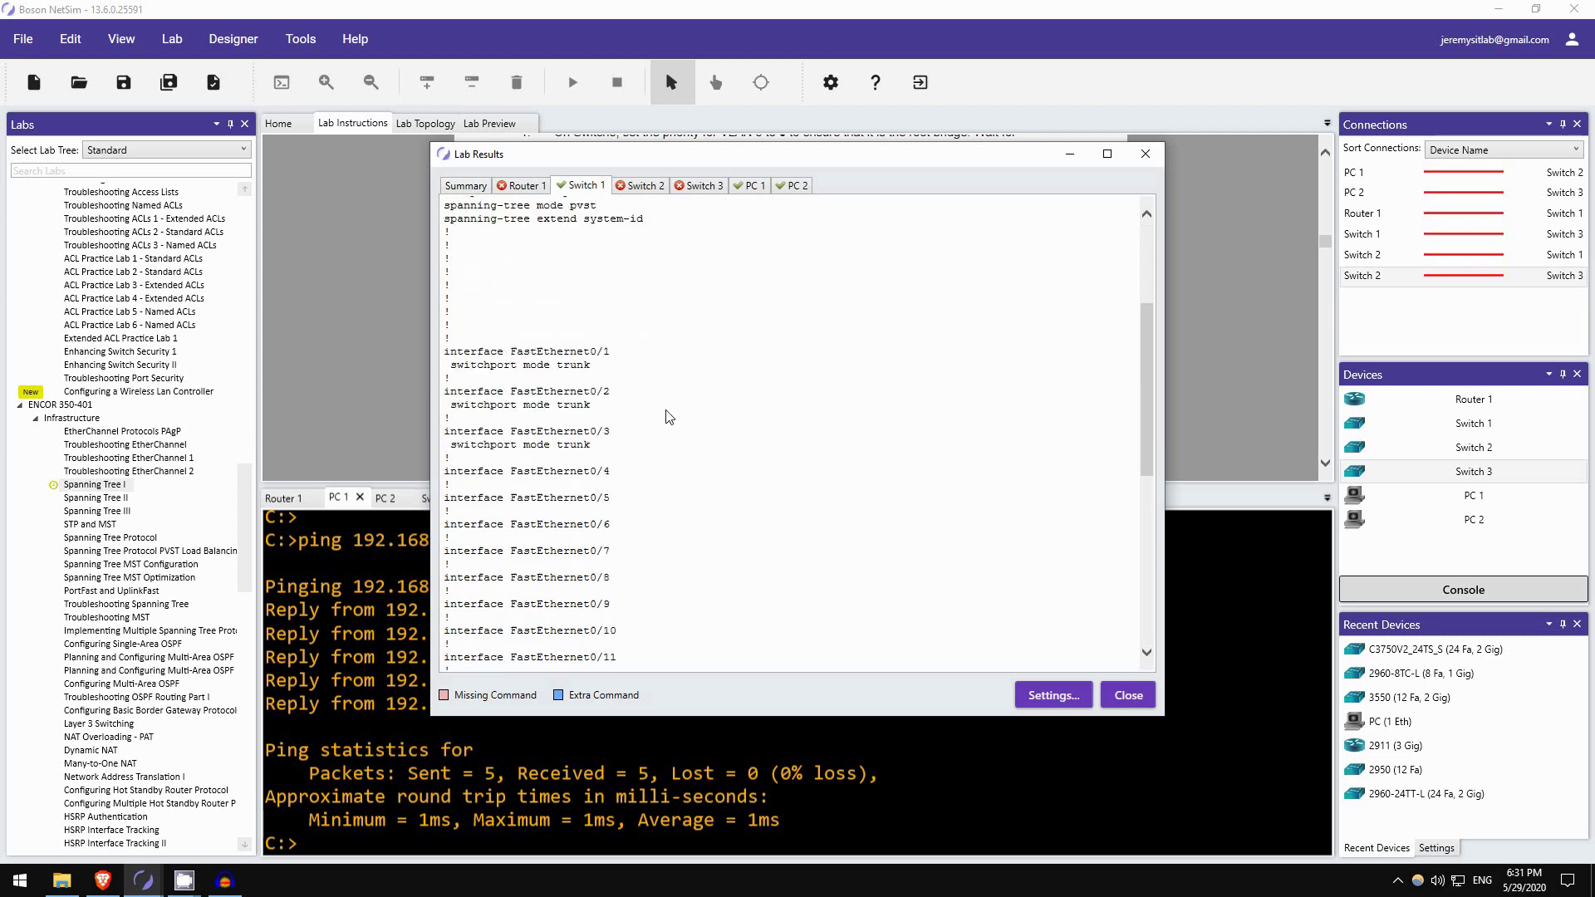
pyautogui.scroll(12, 623, 407)
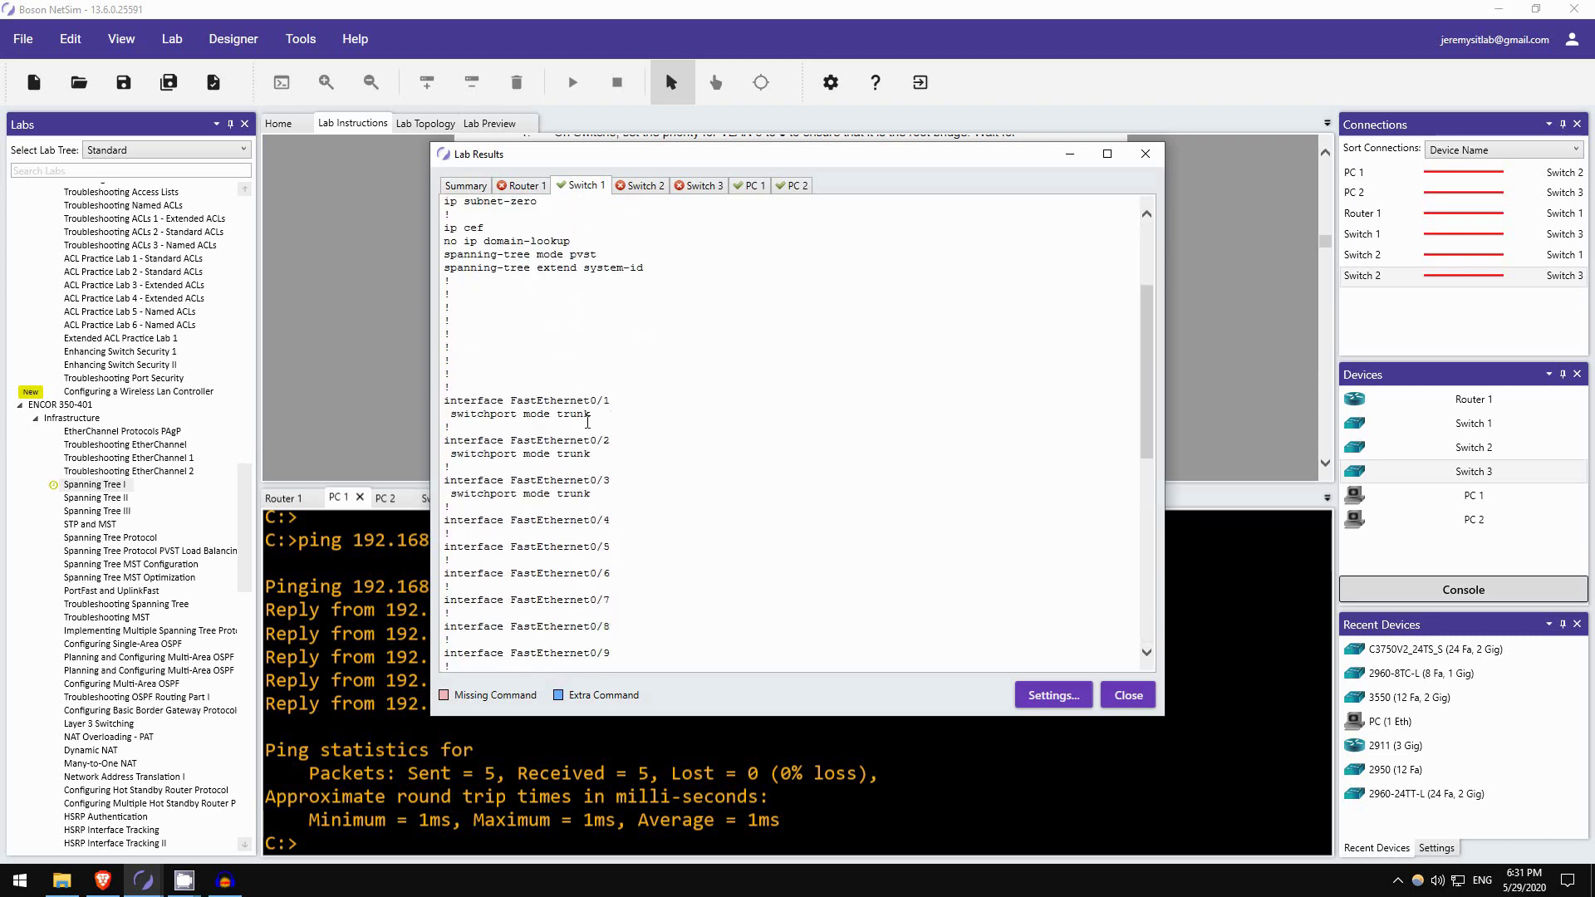
pyautogui.scroll(-4, 570, 441)
pyautogui.scroll(-5, 567, 444)
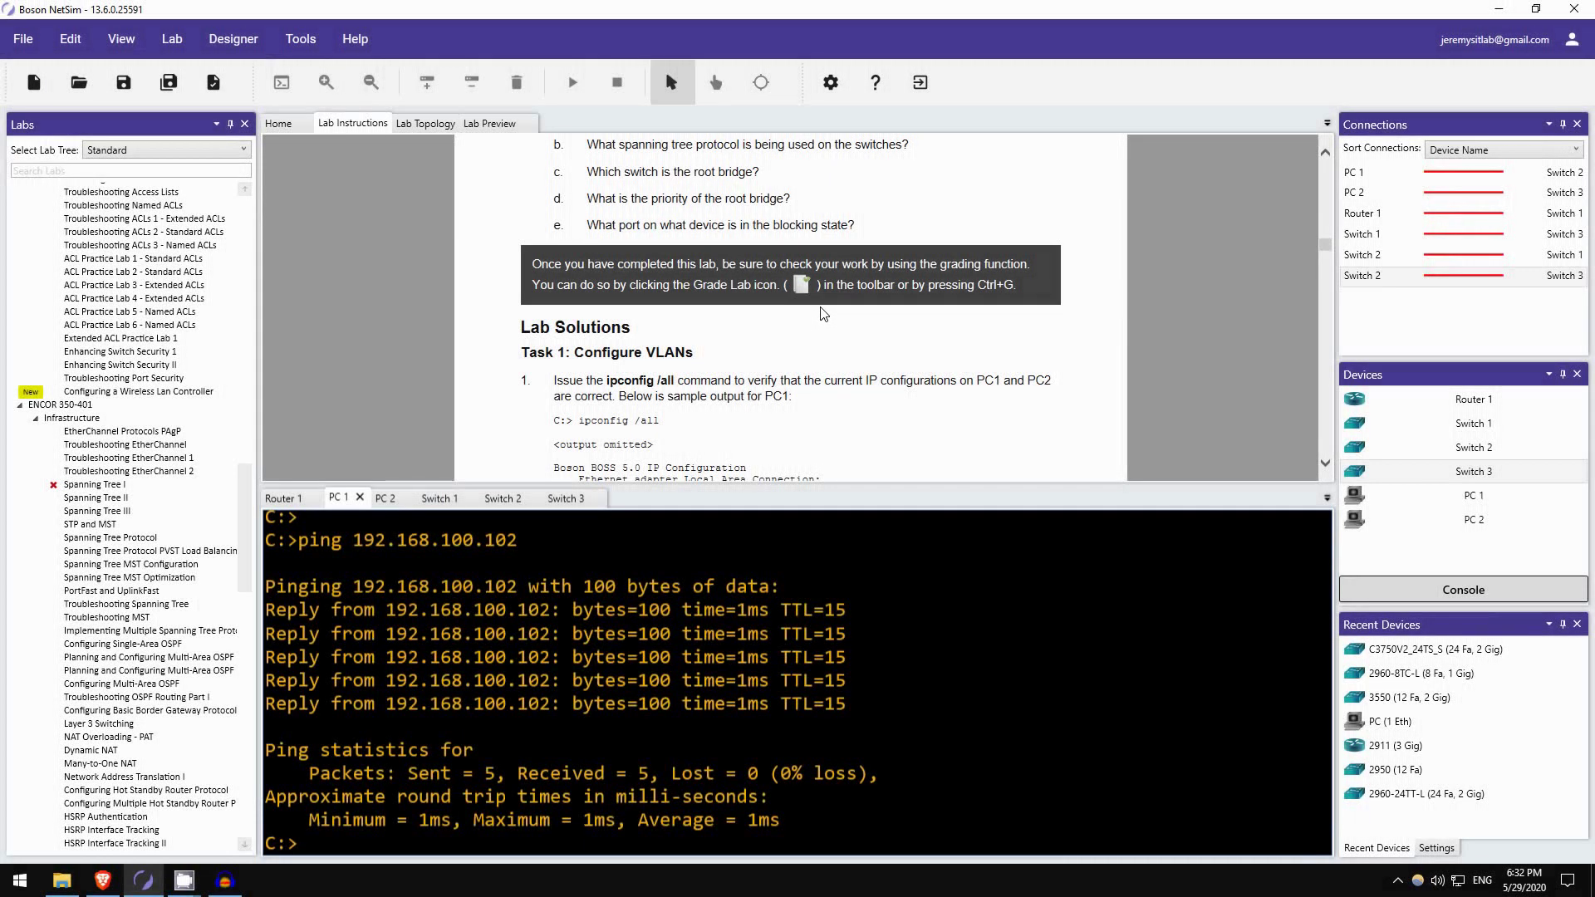
# Scroll through the Lab Solutions for Tasks 1 to 3 down to the spanning-tree output.
pyautogui.scroll(-3, 709, 339)
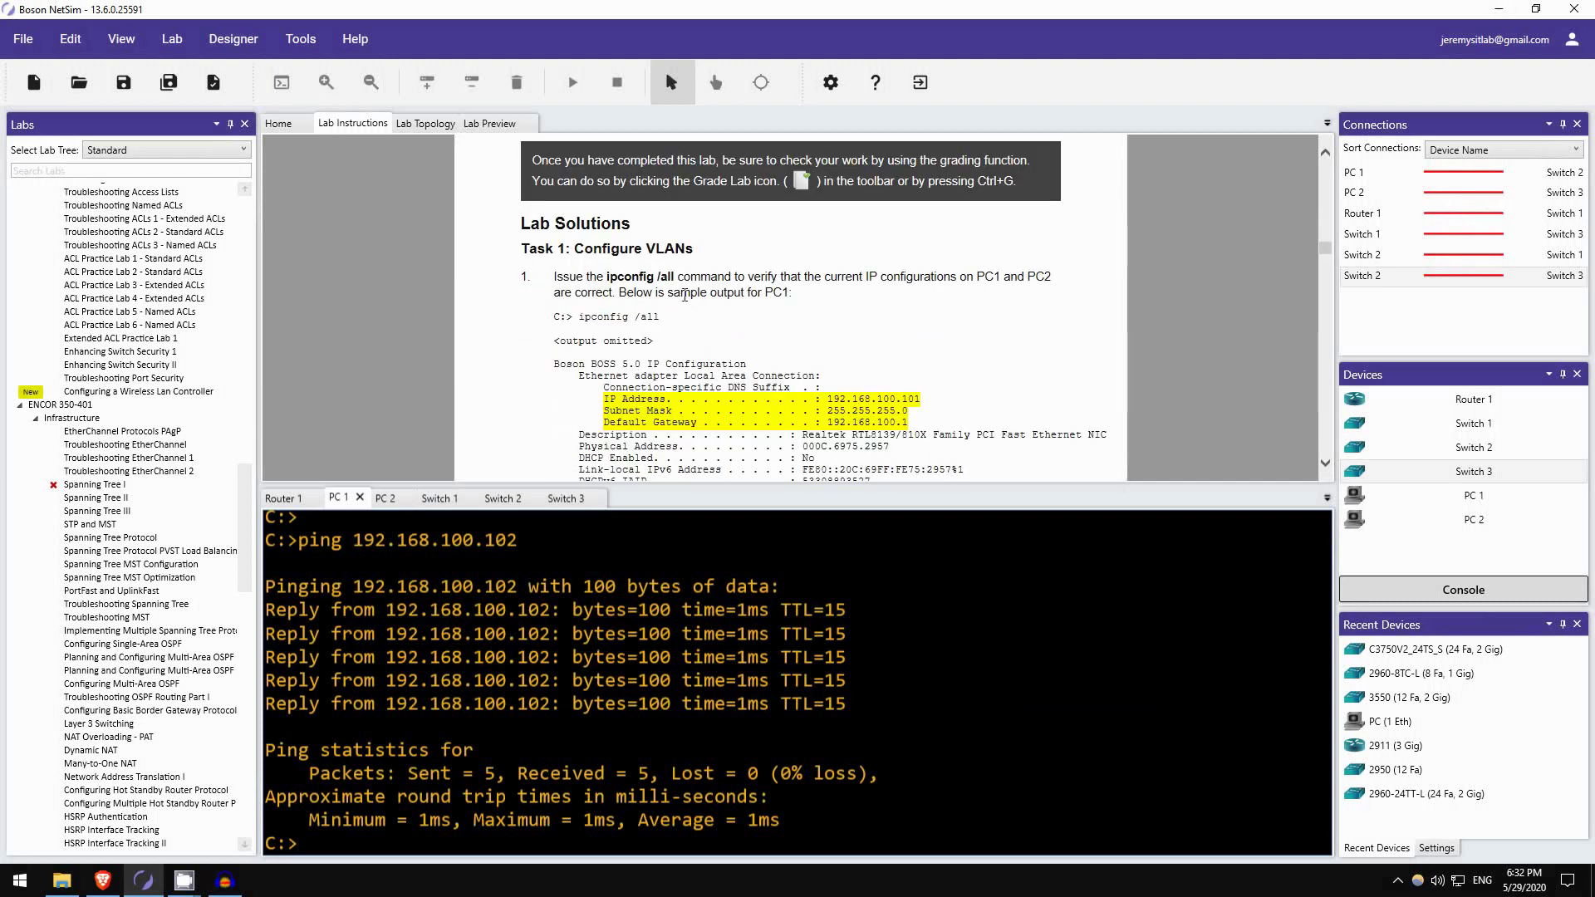
pyautogui.scroll(-3, 716, 336)
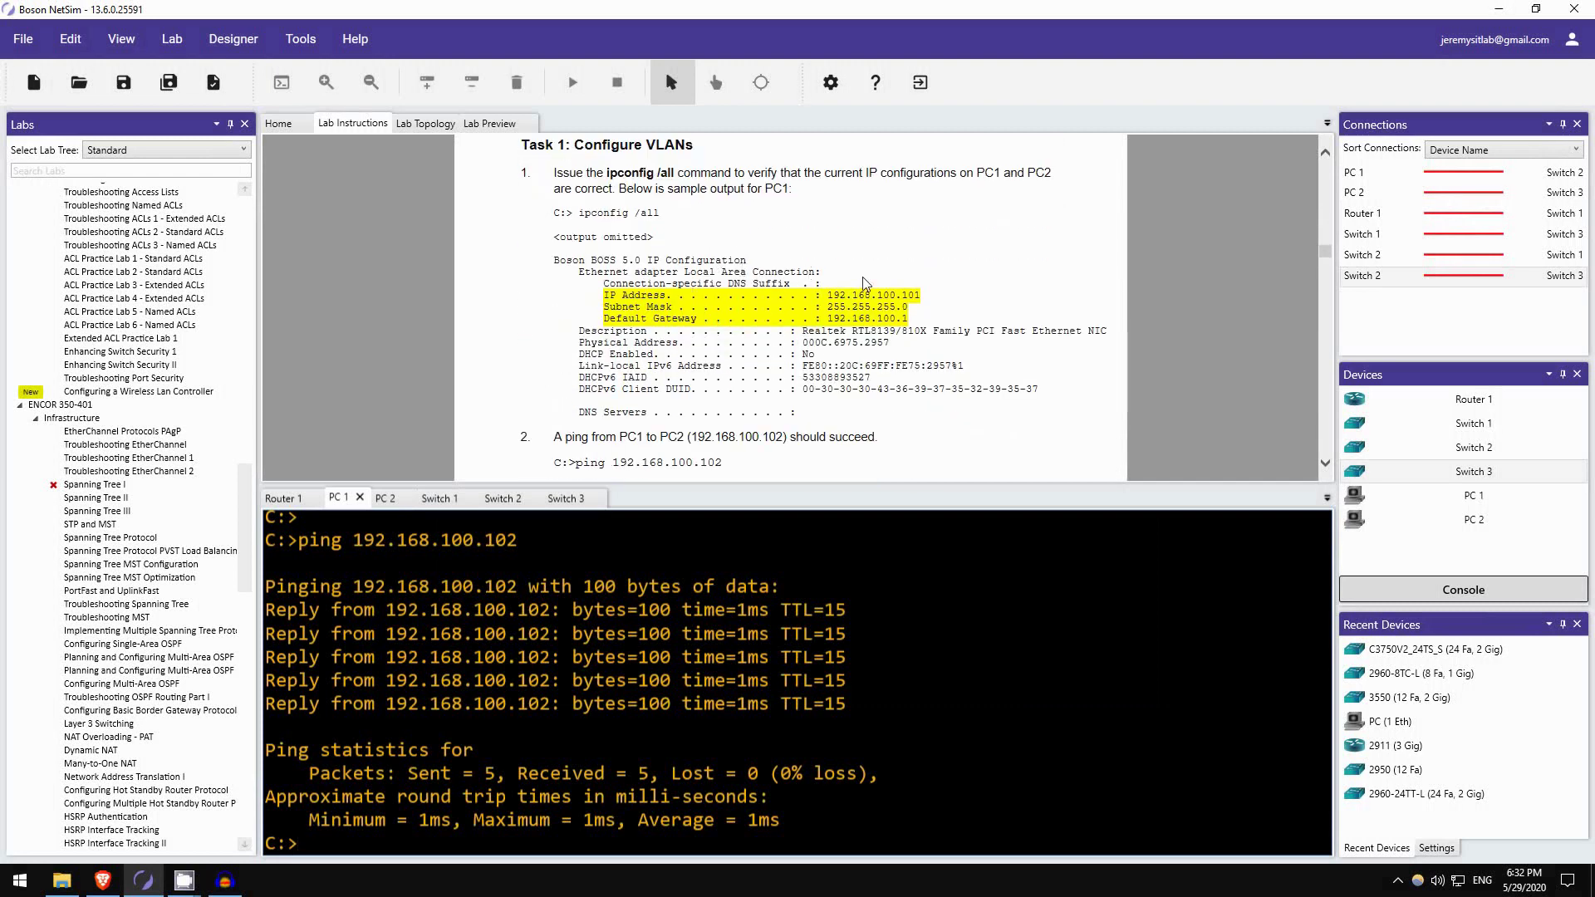
pyautogui.scroll(-9, 684, 335)
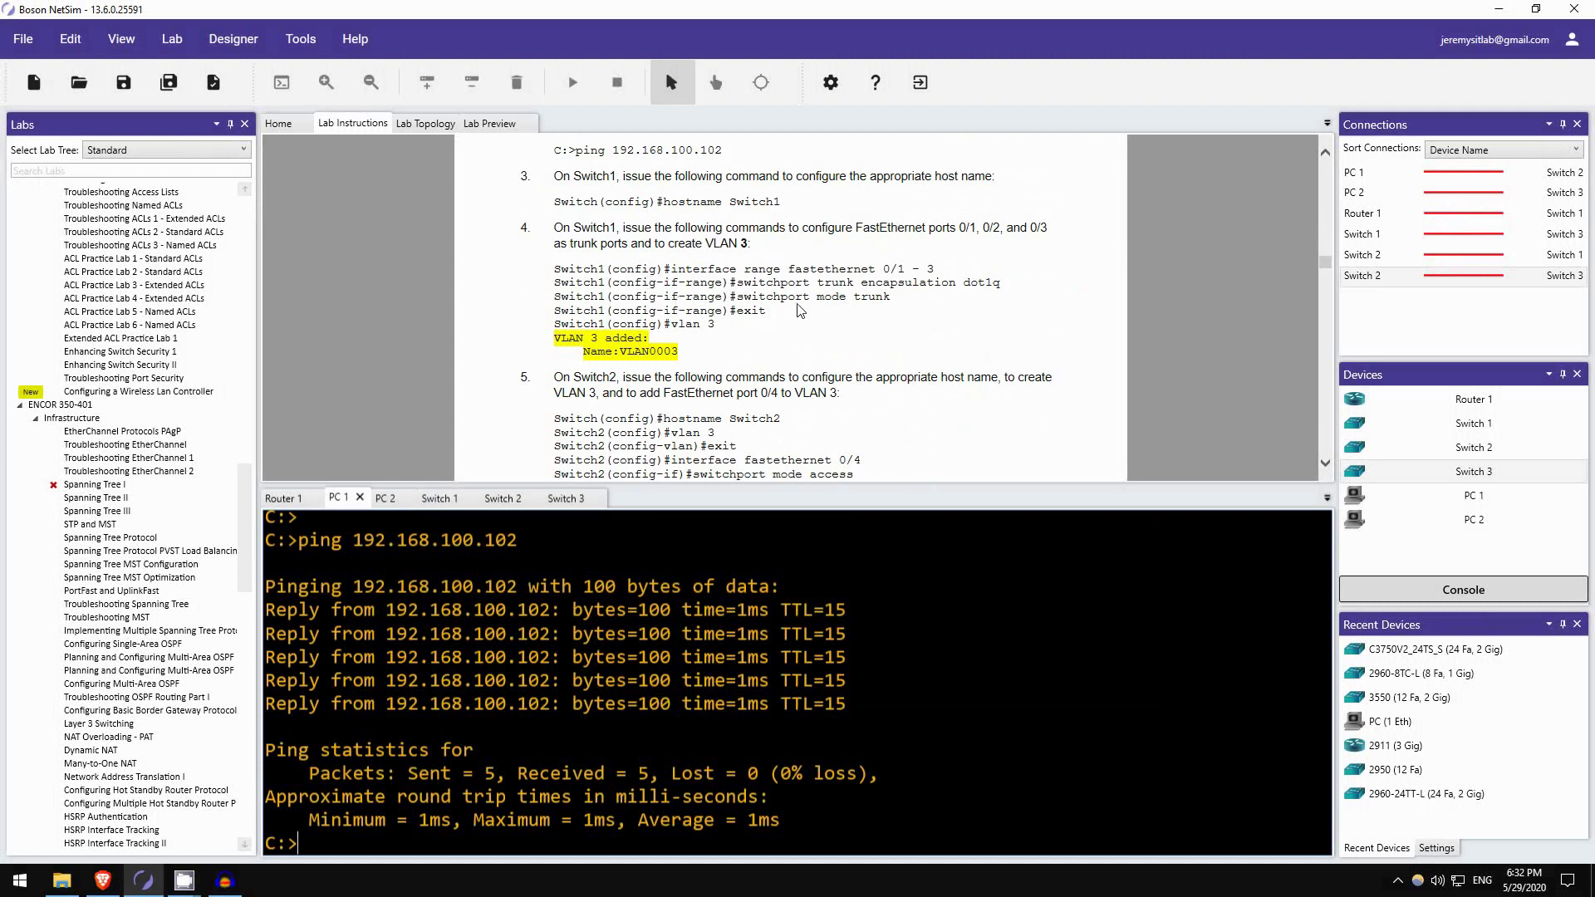
pyautogui.scroll(-20, 716, 309)
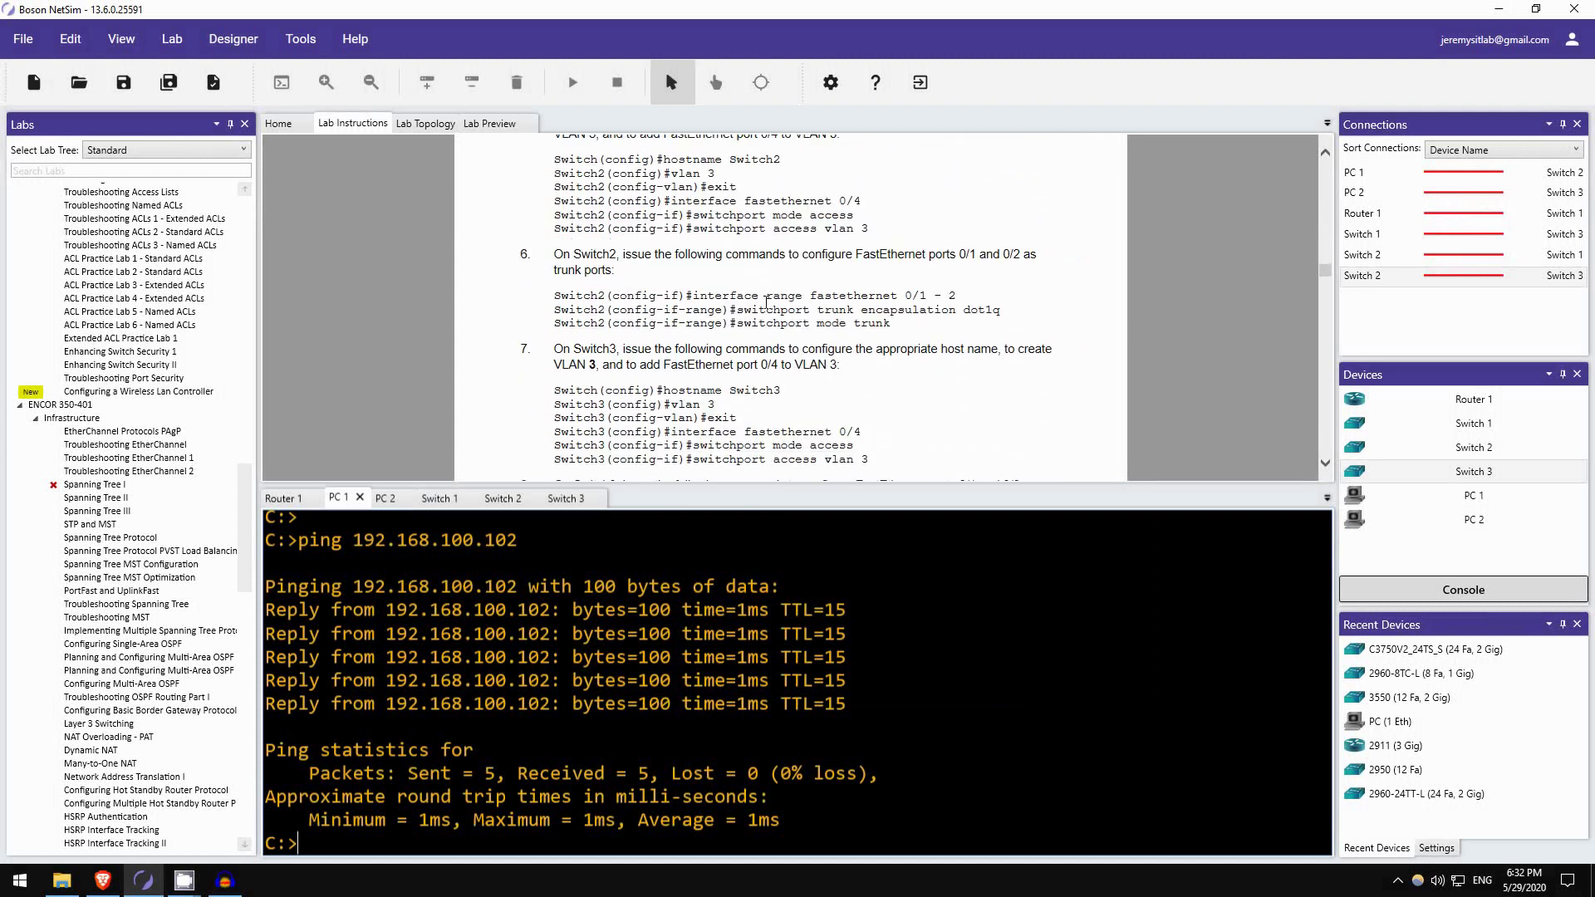
pyautogui.scroll(-9, 719, 284)
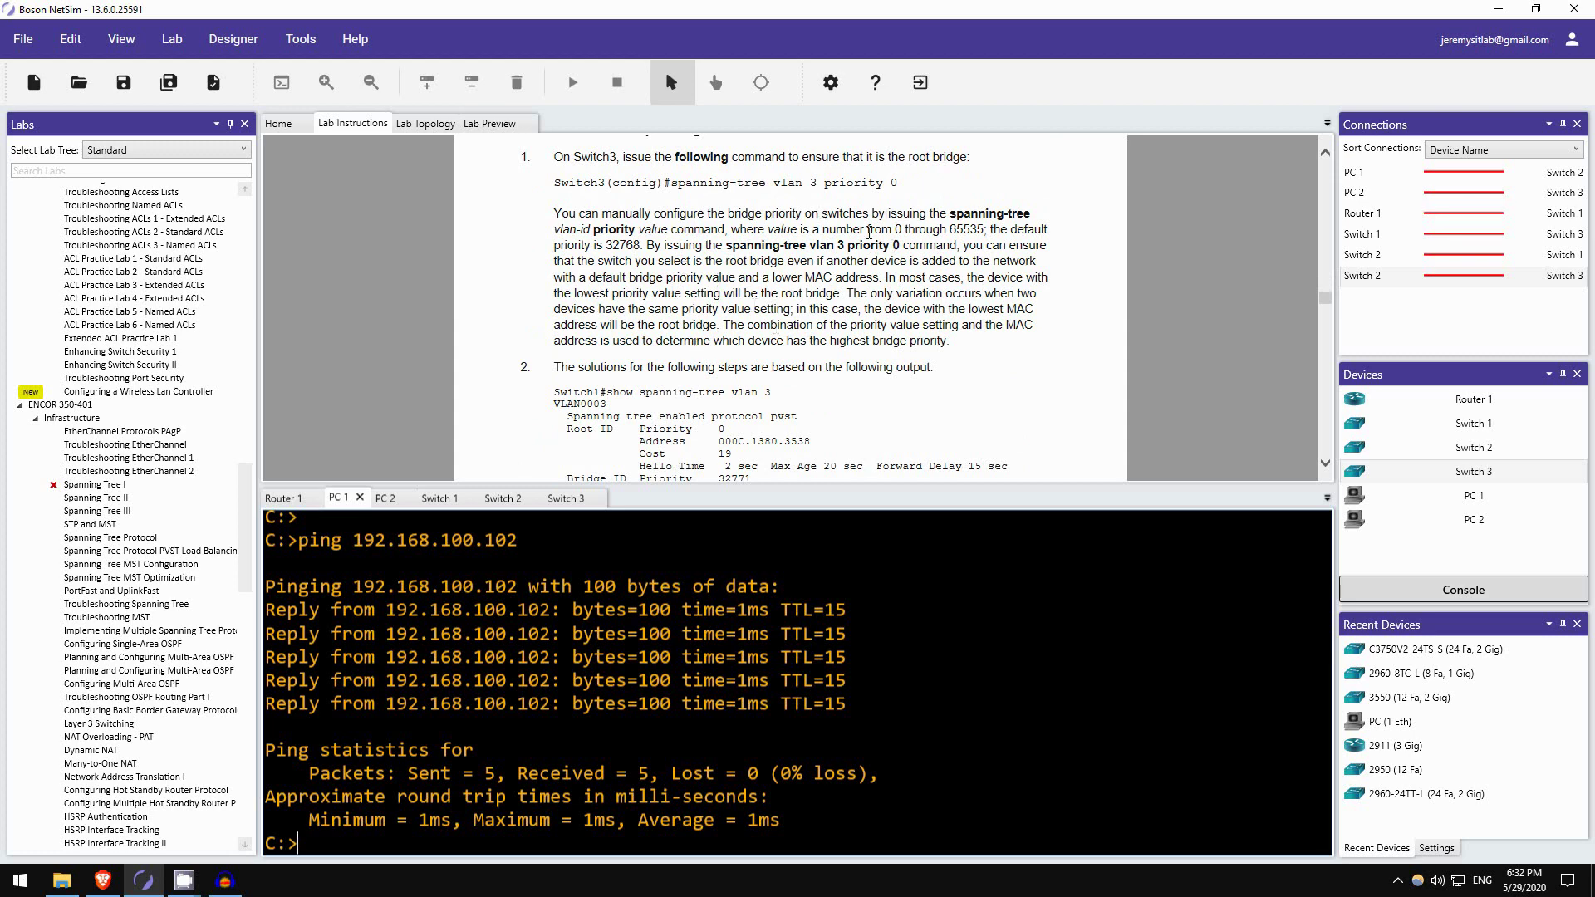
pyautogui.scroll(-15, 869, 233)
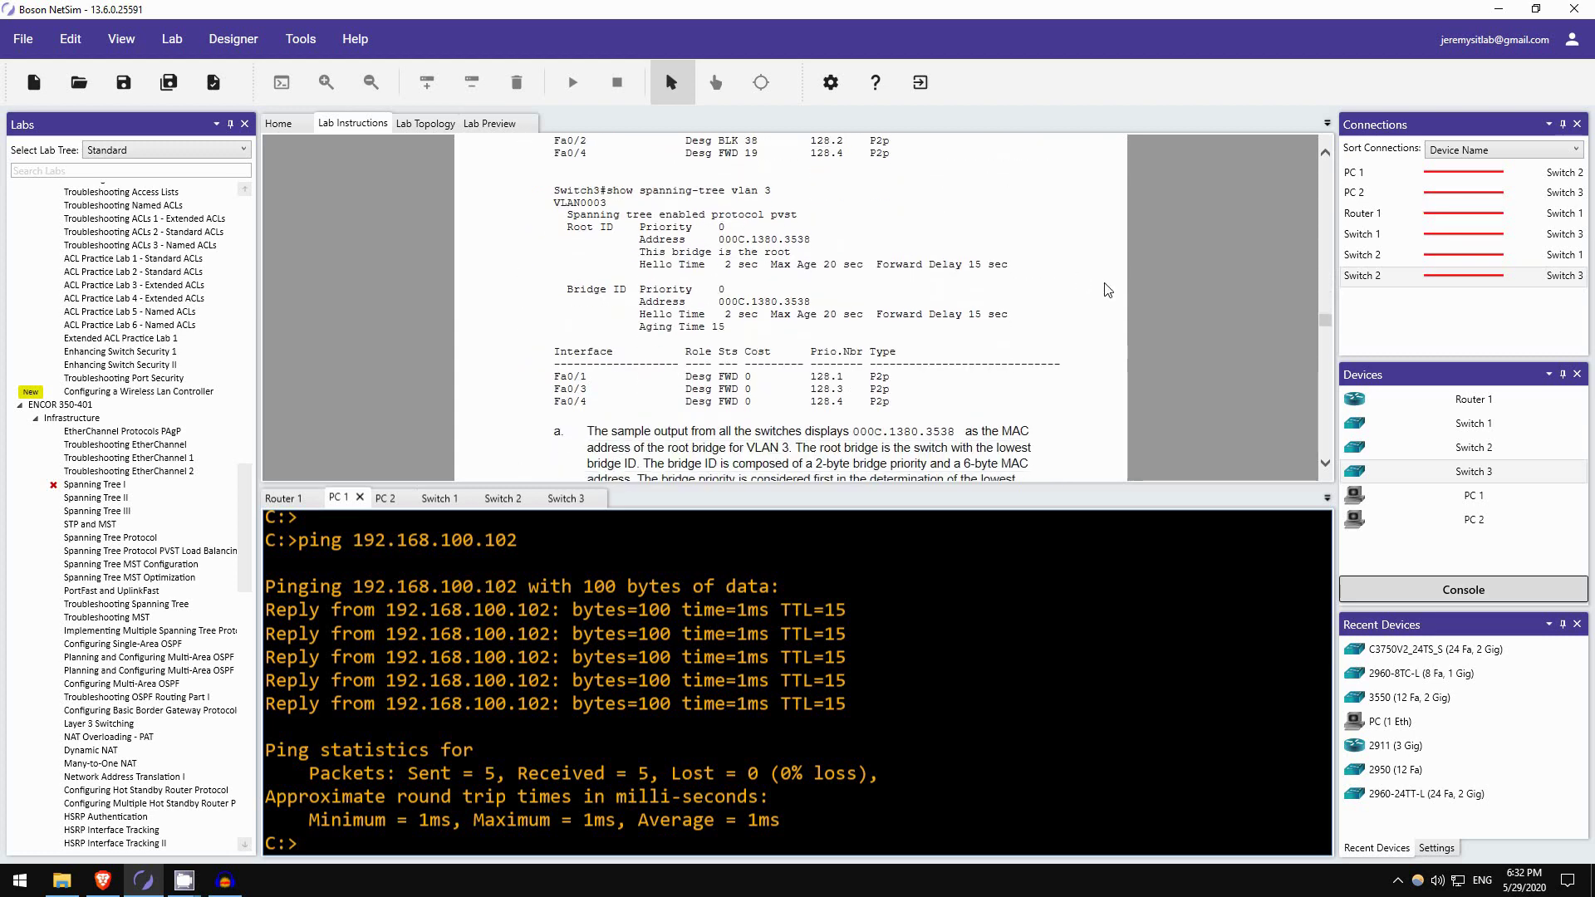
pyautogui.scroll(-4, 1108, 290)
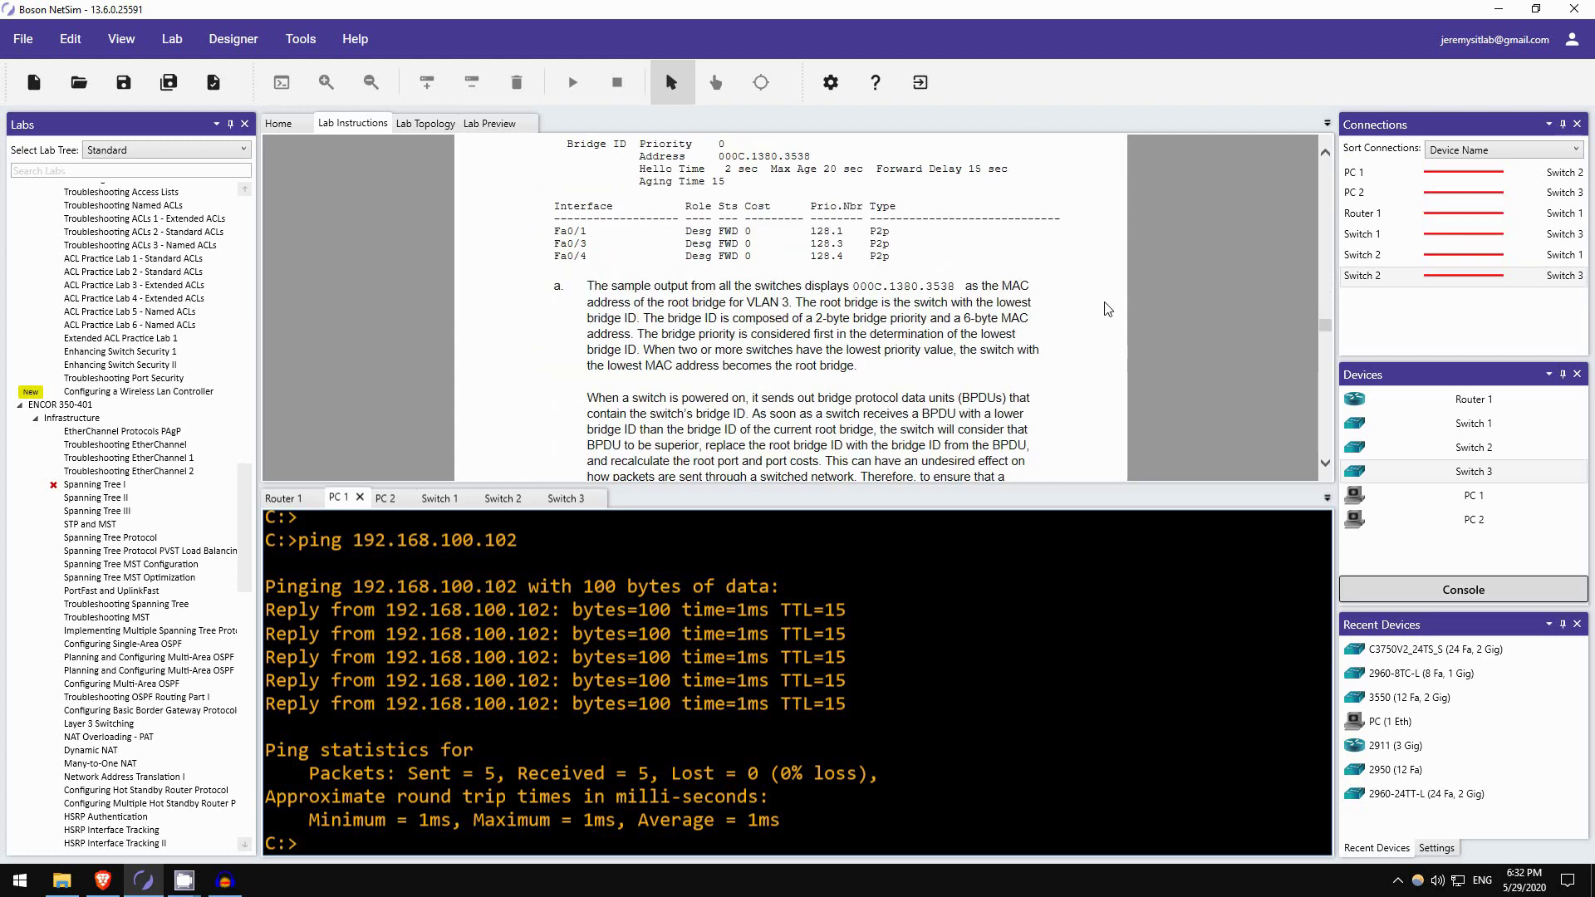